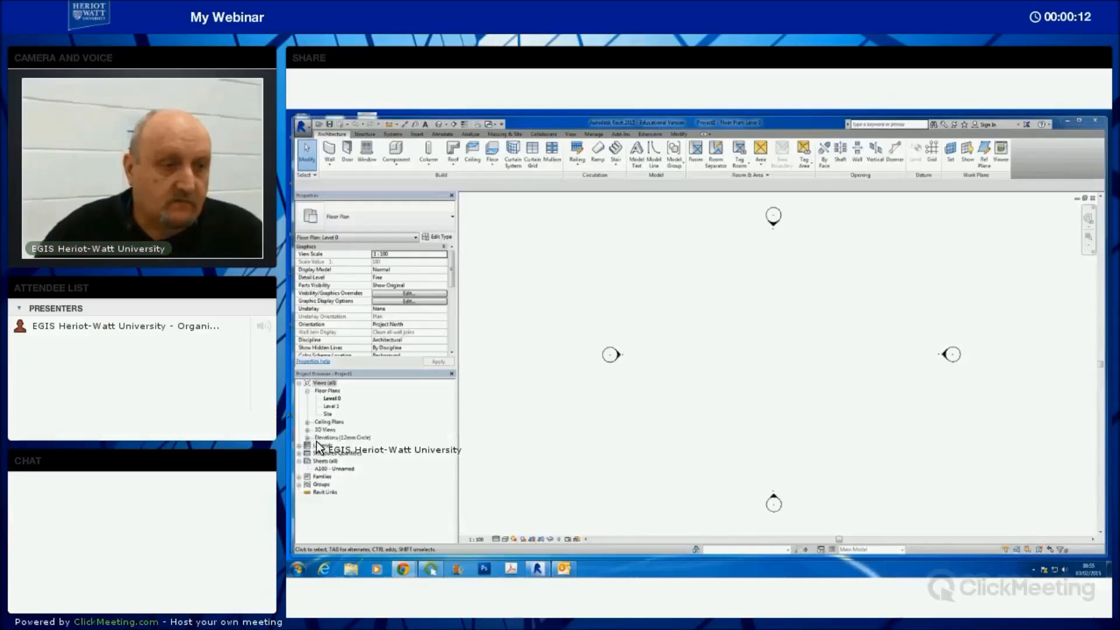
- Open the East elevation view
double_click(328, 445)
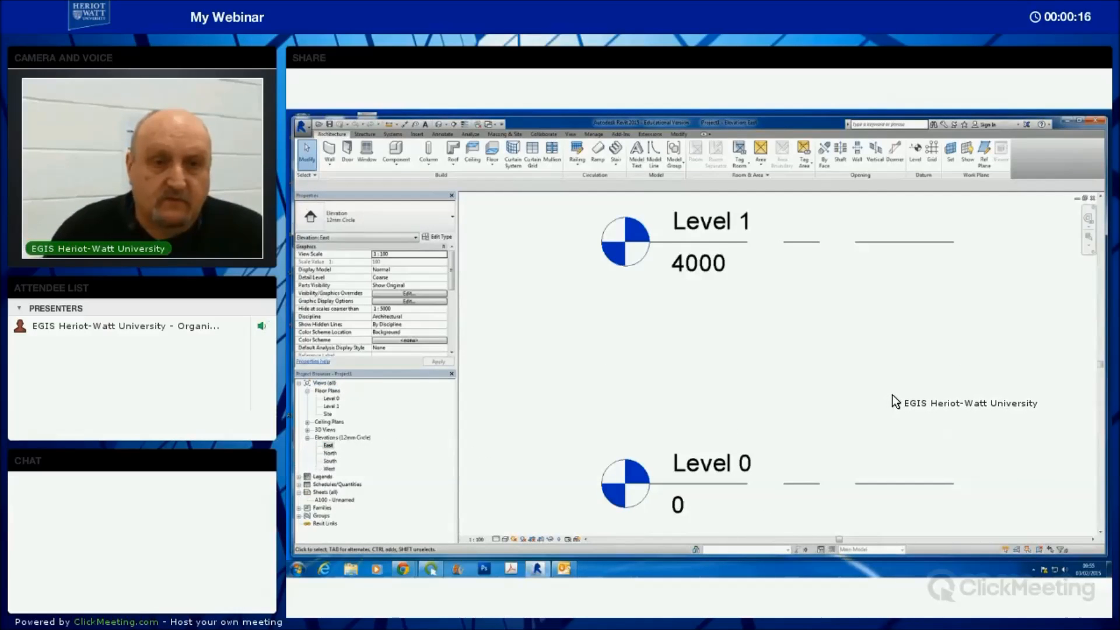
scroll(893, 394, "down", 2)
scroll(901, 395, "down", 1)
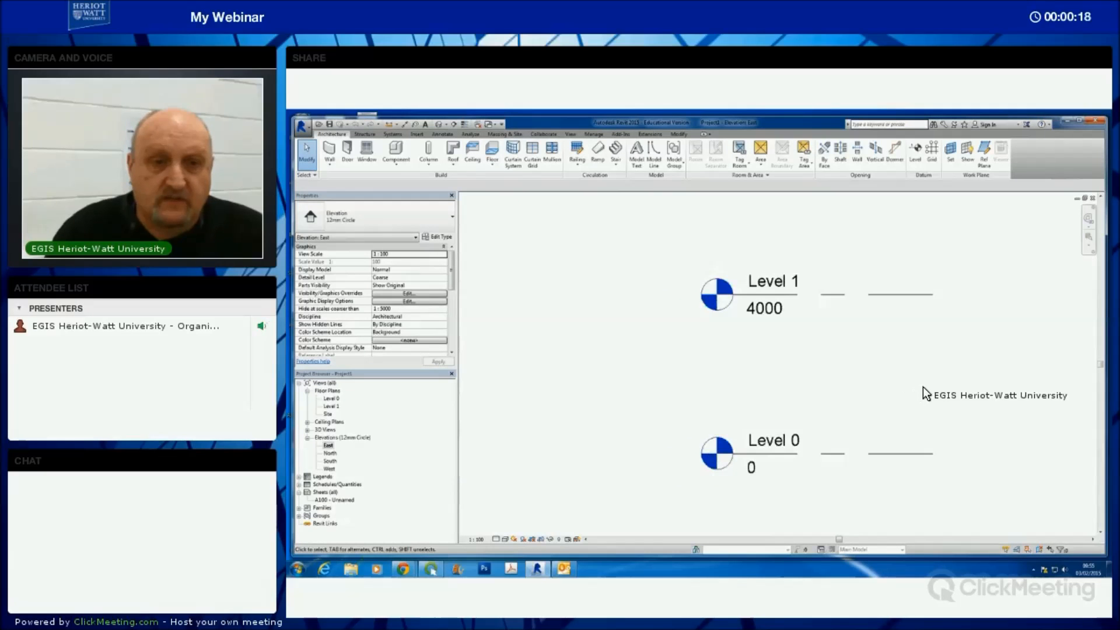
middle_click_drag(887, 379, 812, 383)
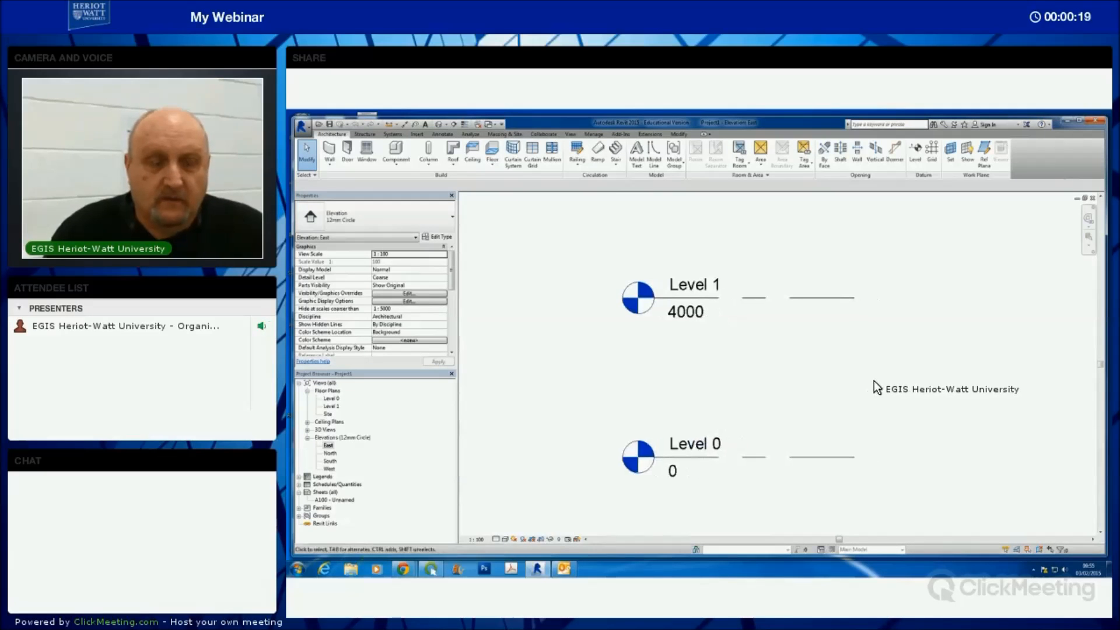
scroll(905, 386, "down", 1)
middle_click_drag(905, 386, 829, 366)
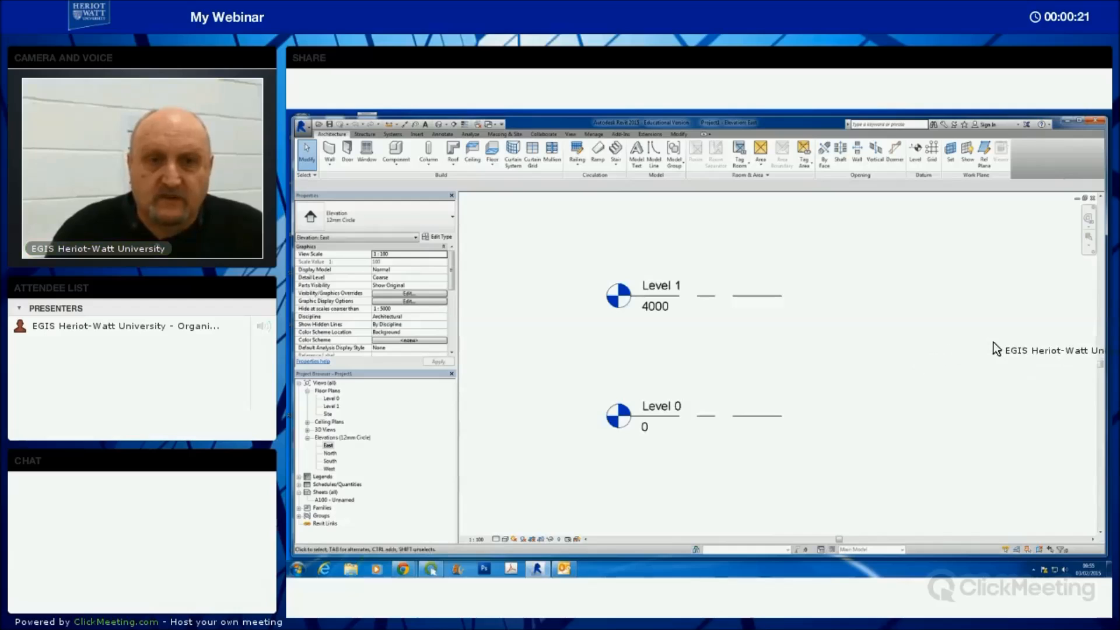
- Draw two new levels below Level 0, at elevations -1000 and -2000
left_click(915, 155)
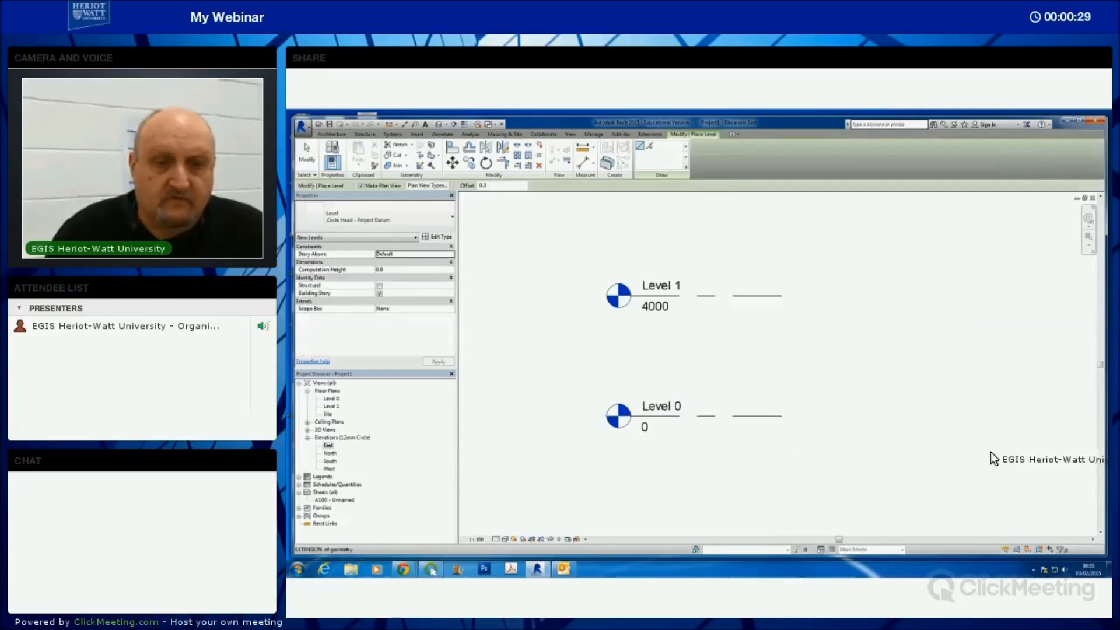
left_click(1029, 447)
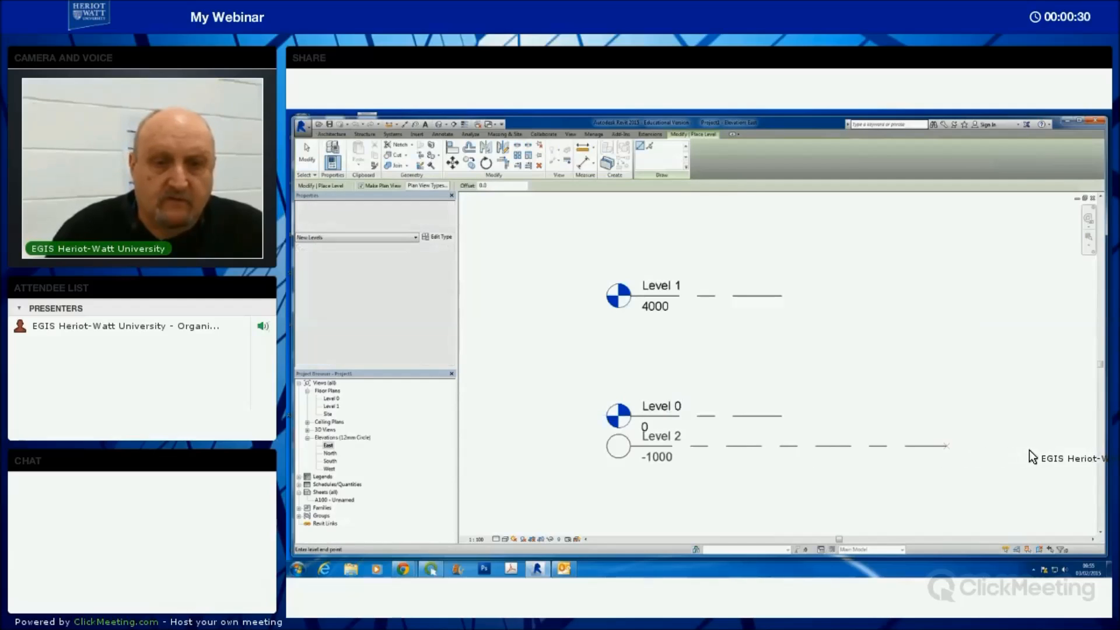
left_click(637, 498)
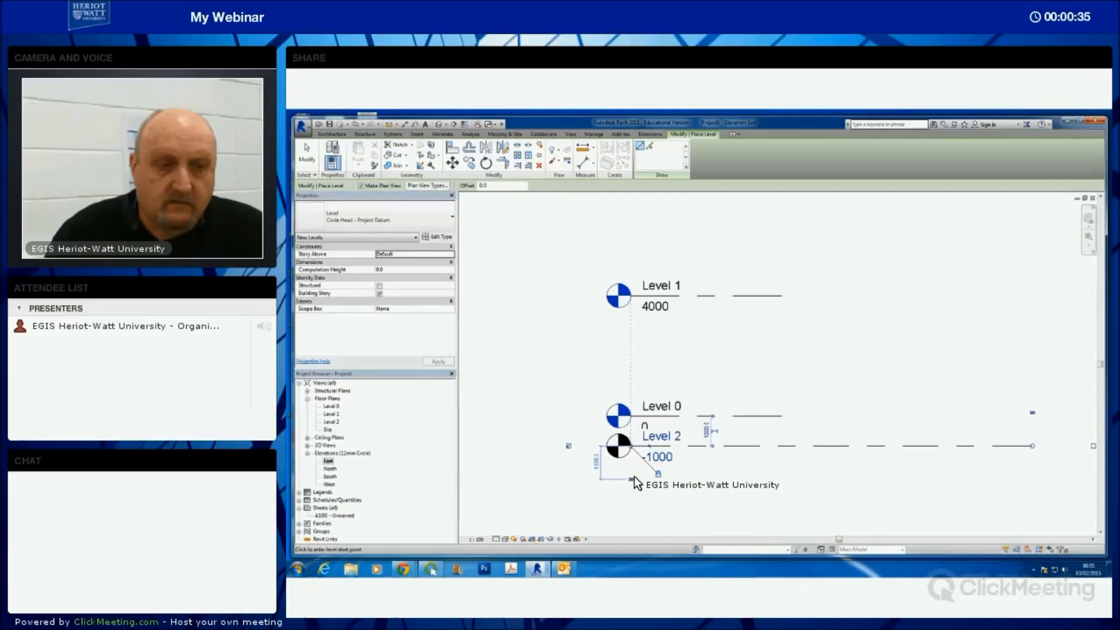
left_click(634, 477)
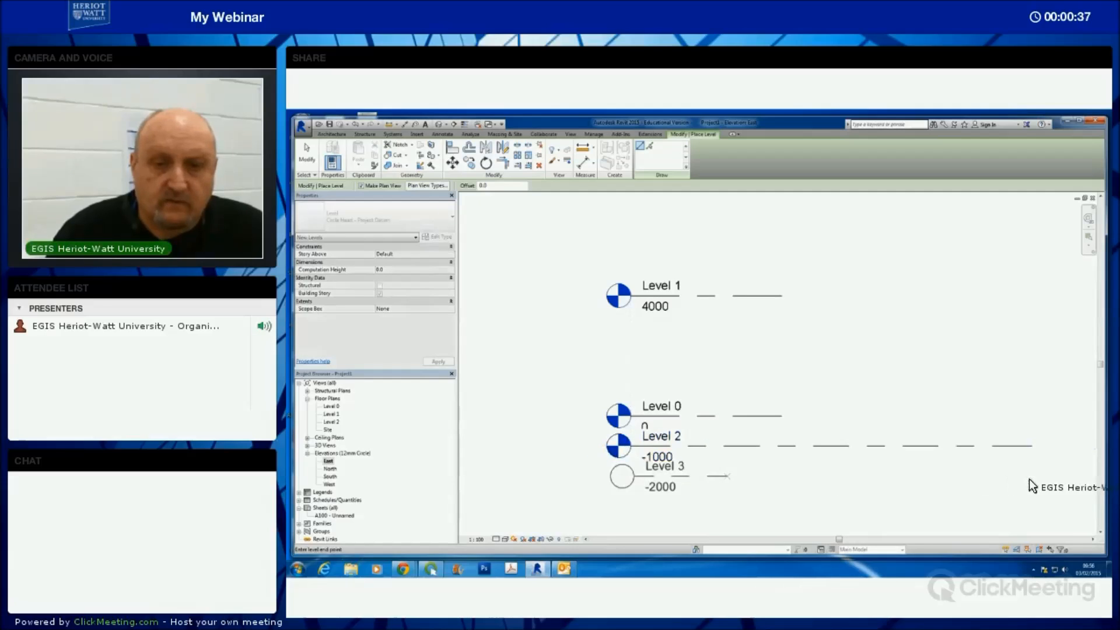
left_click(923, 500)
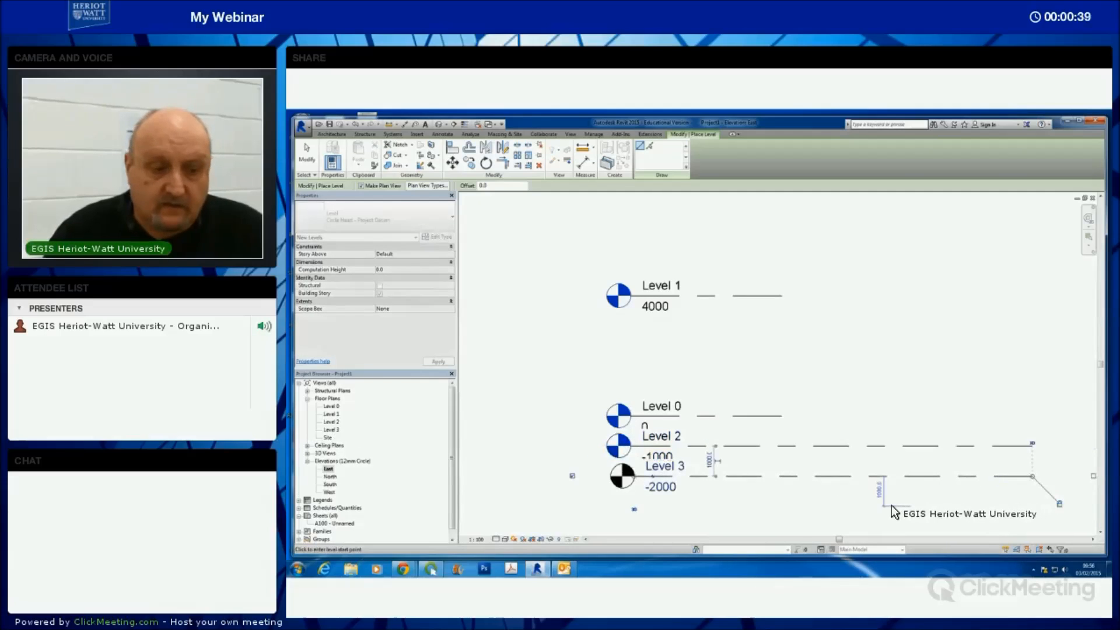
key("Escape")
key("Escape")
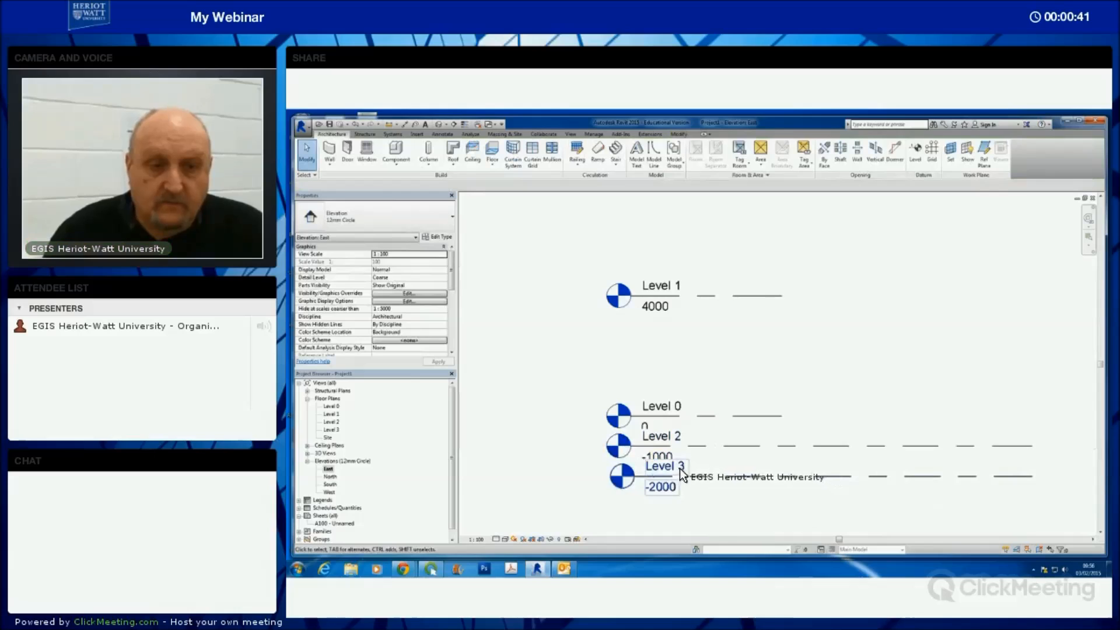
- Rename the level at -2000 to "Footings and Pile Caps" and rename its corresponding views too
left_click(683, 474)
left_click(682, 468)
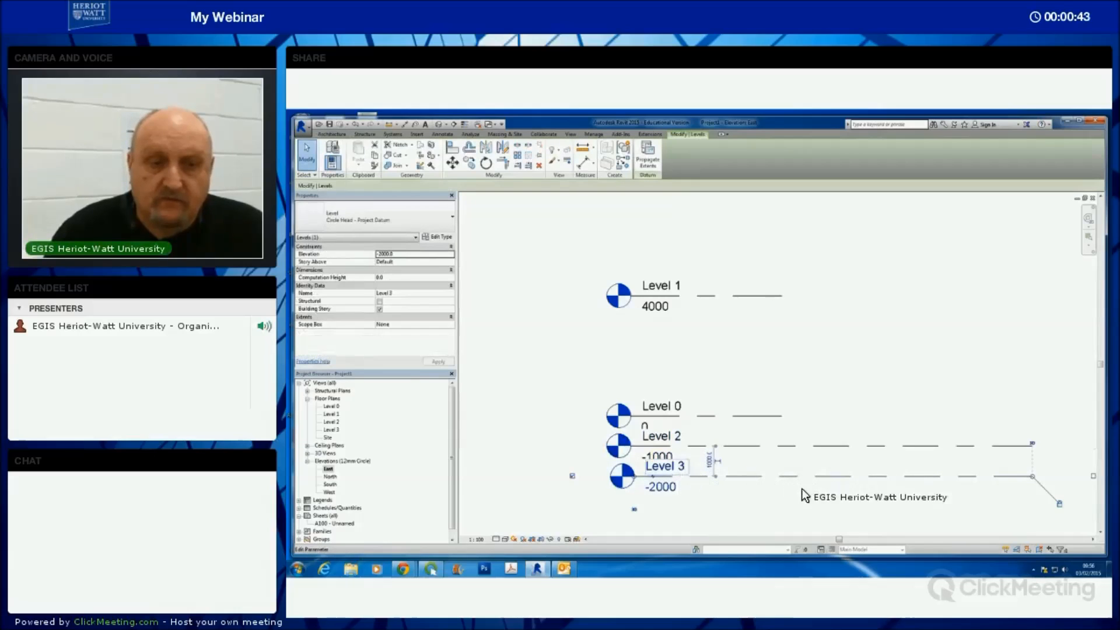
type("F")
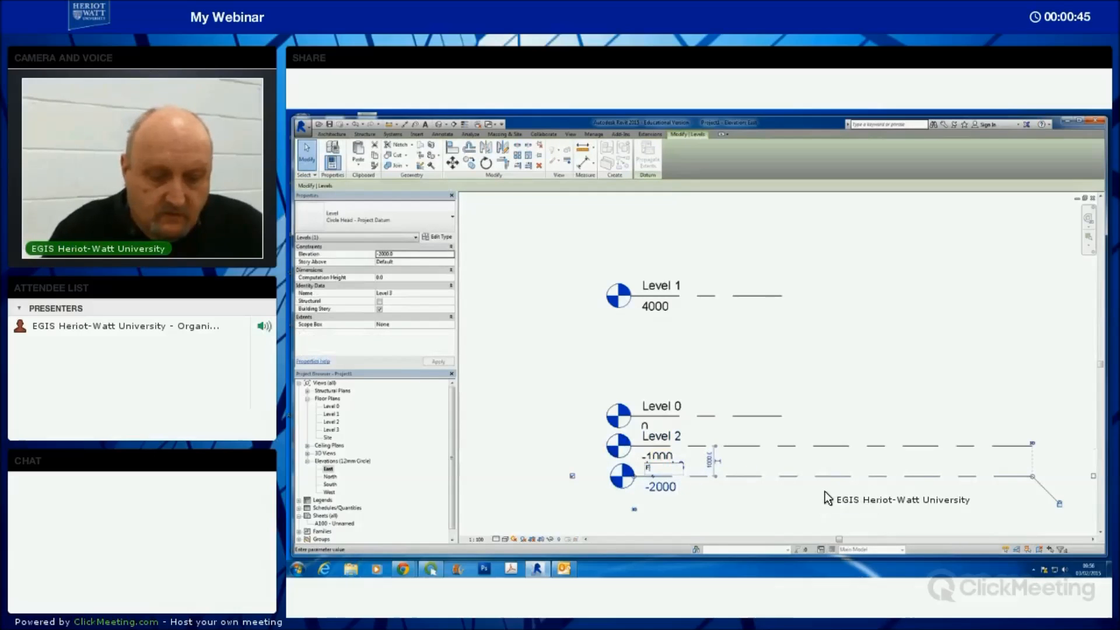
type("ootings")
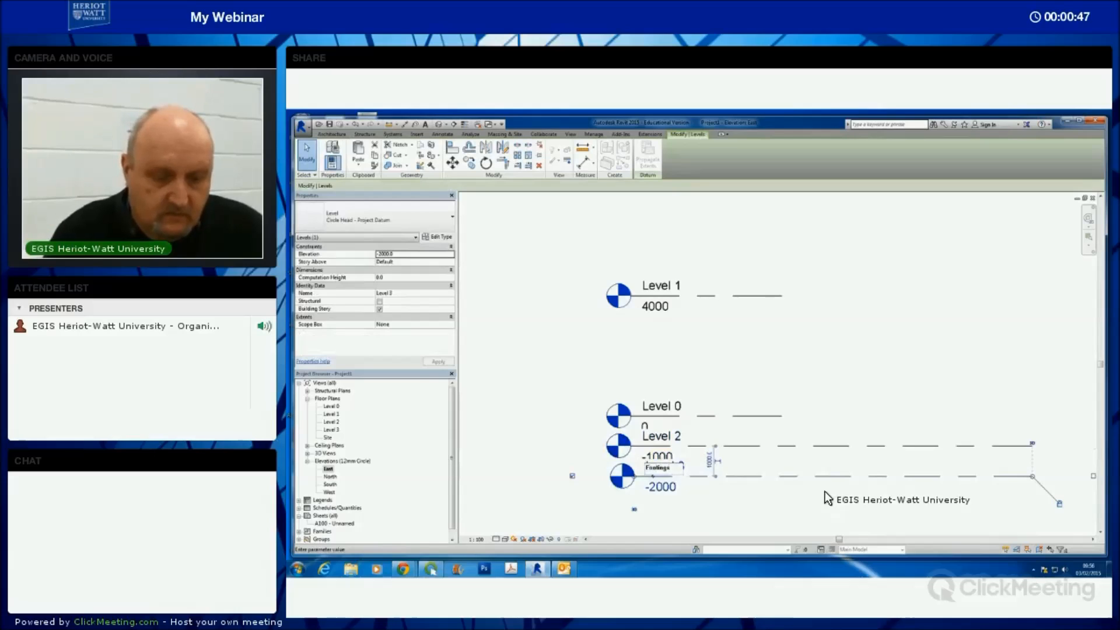
type(" and Pile C")
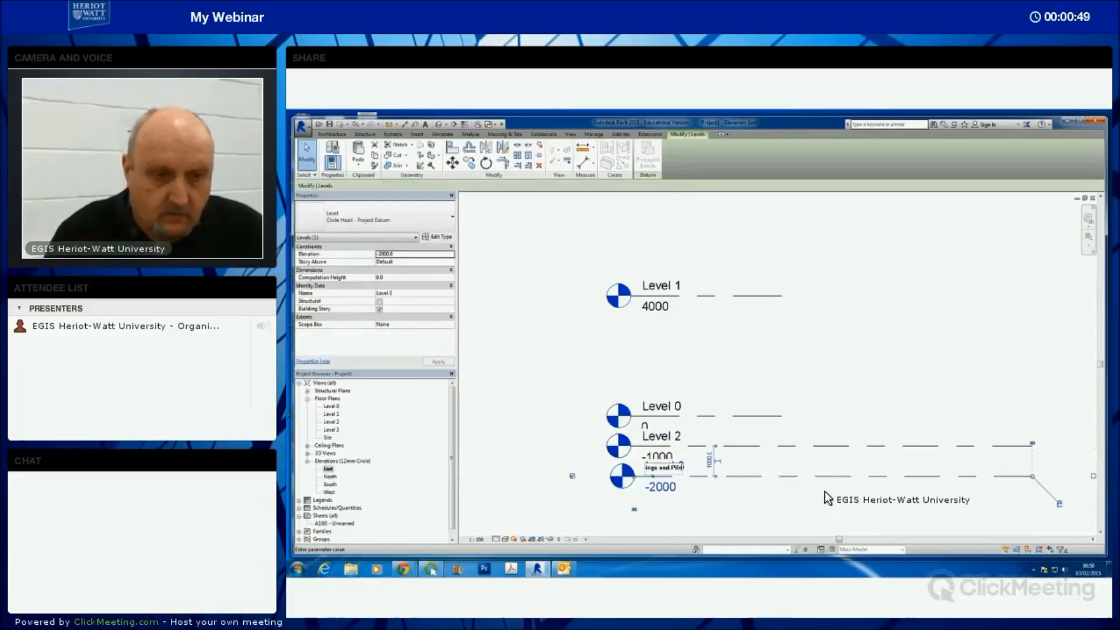
type("aps")
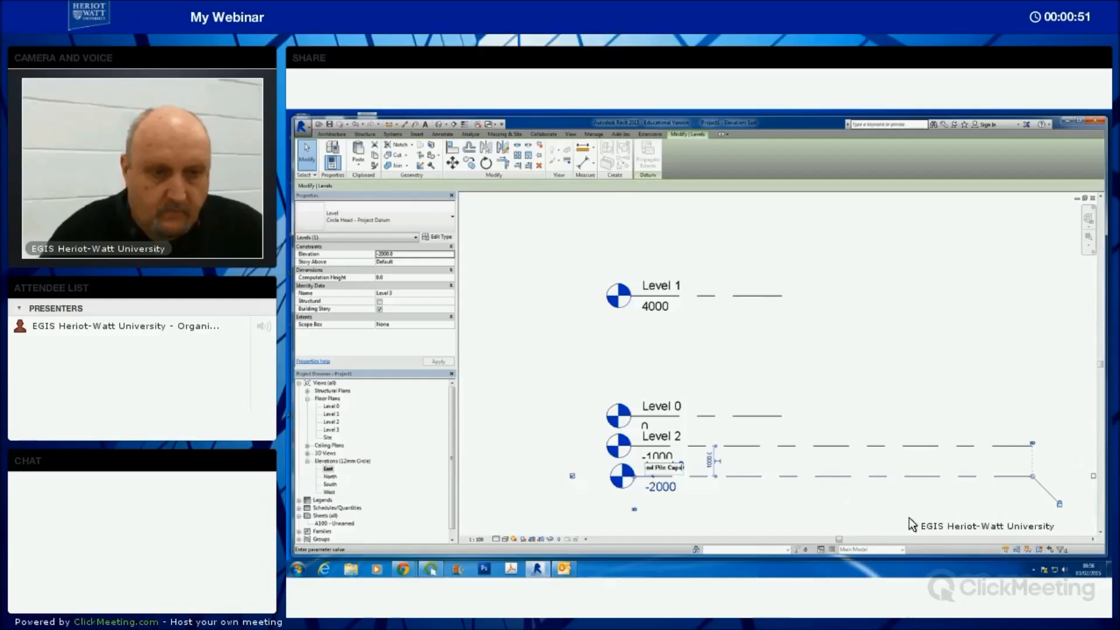
key("Return")
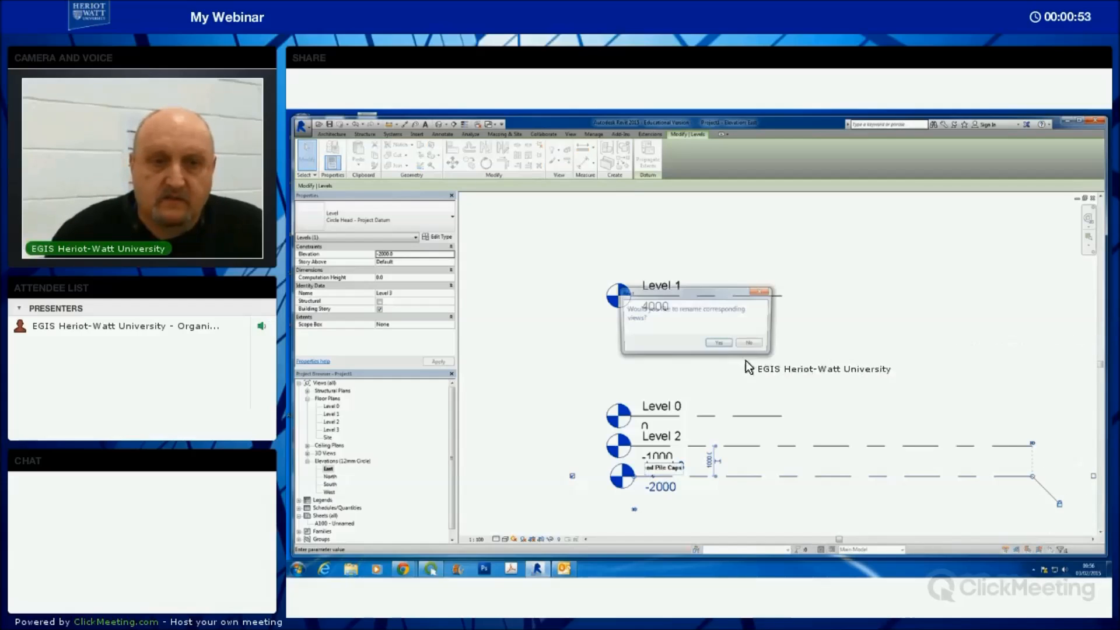
left_click(722, 345)
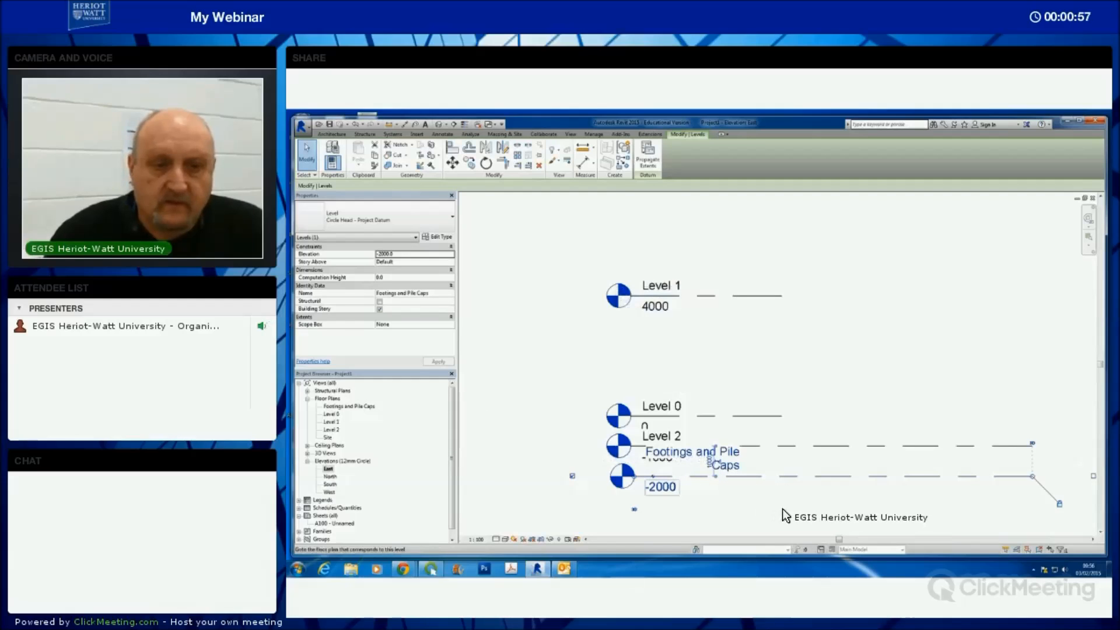
left_click(792, 491)
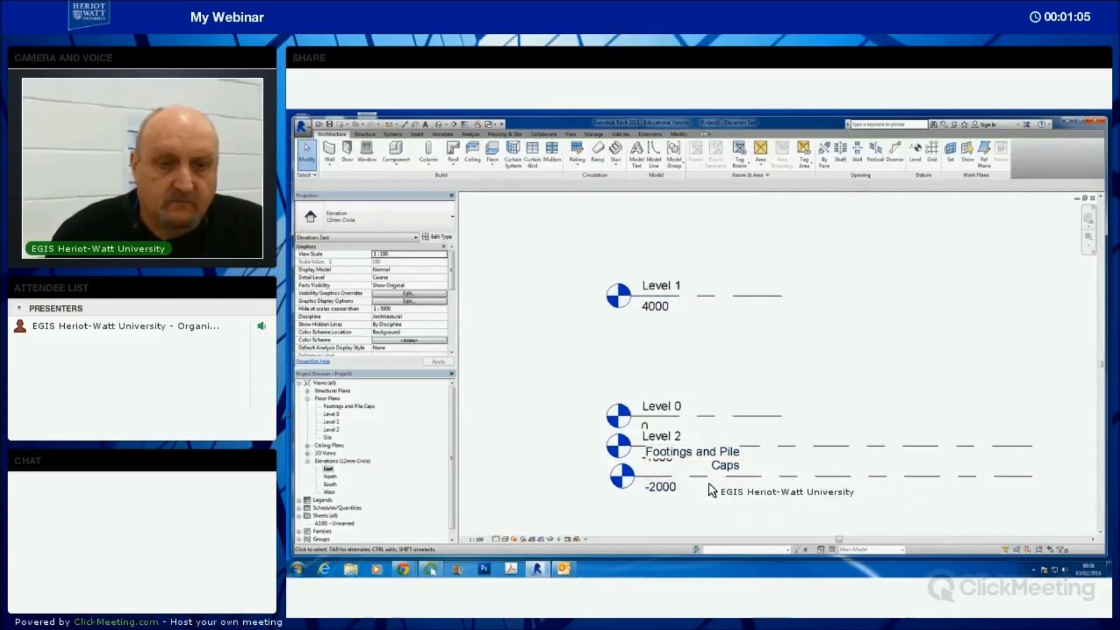
- Add an elbow to the Footings and Pile Caps level line so its head drops clear of the level above
left_click(658, 477)
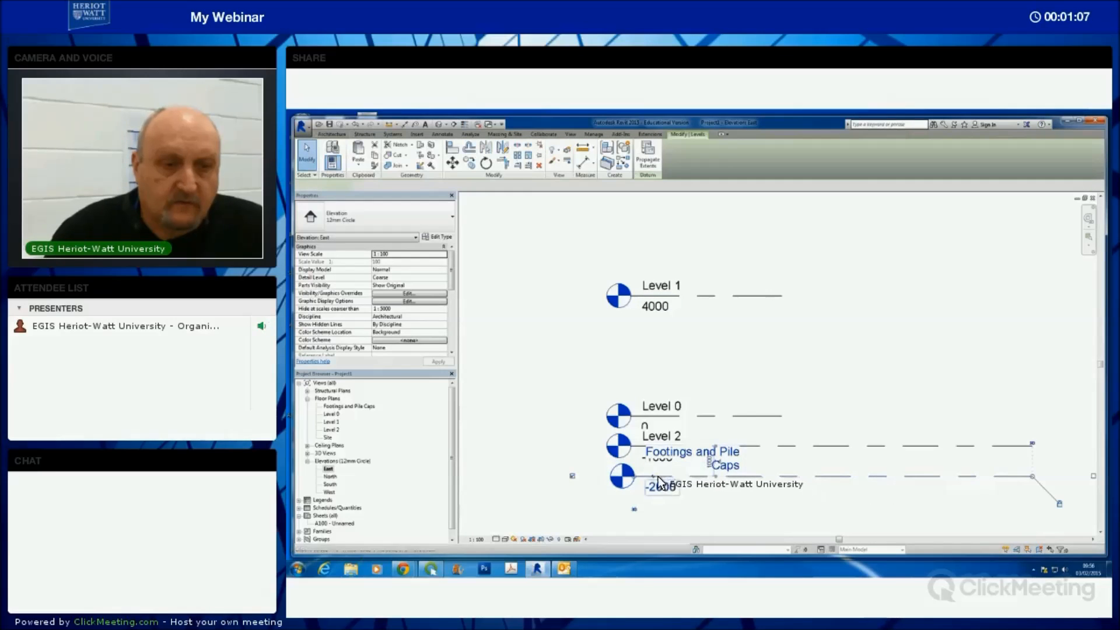
left_click(654, 477)
left_click(823, 504)
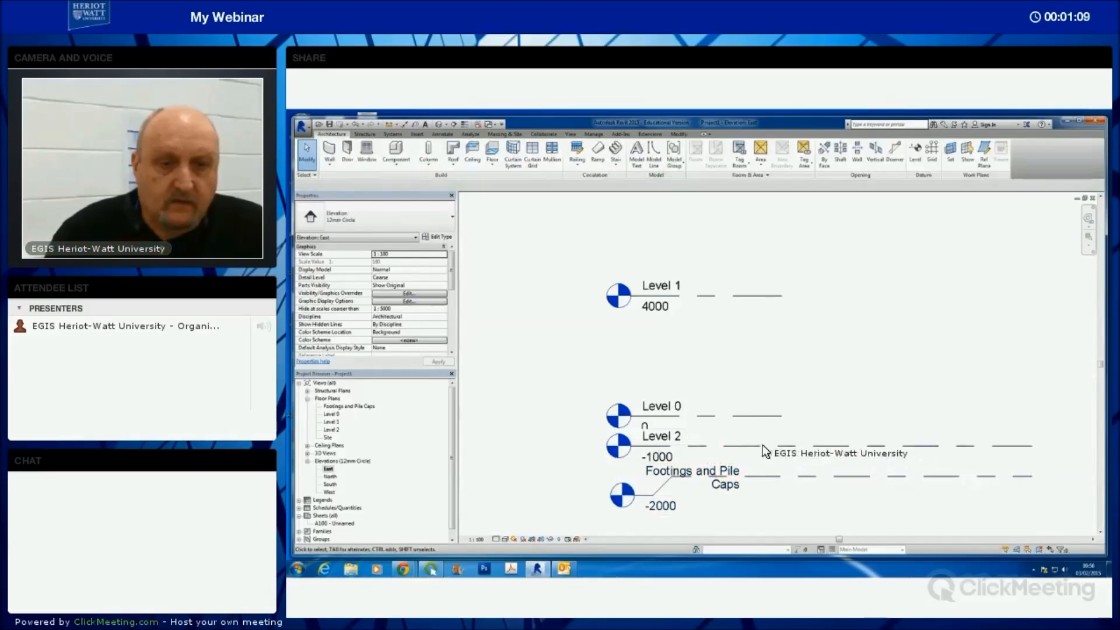
- Rename the level at -1000 to "Raft Foundation" and rename its corresponding views too
left_click(689, 446)
left_click(684, 437)
type("Raft Foundat")
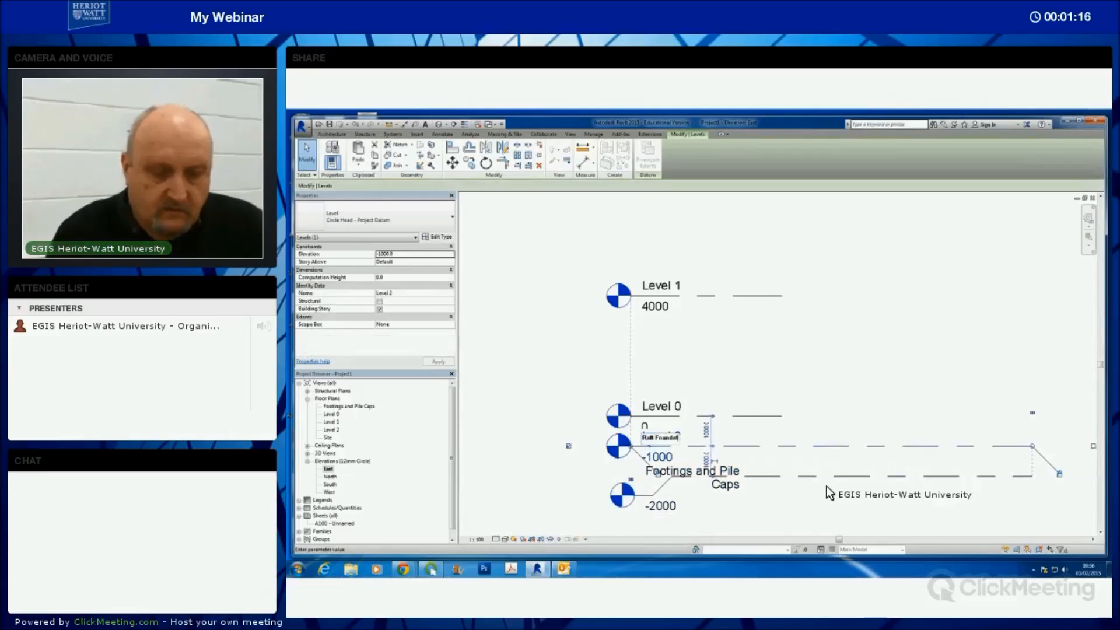
type("ion")
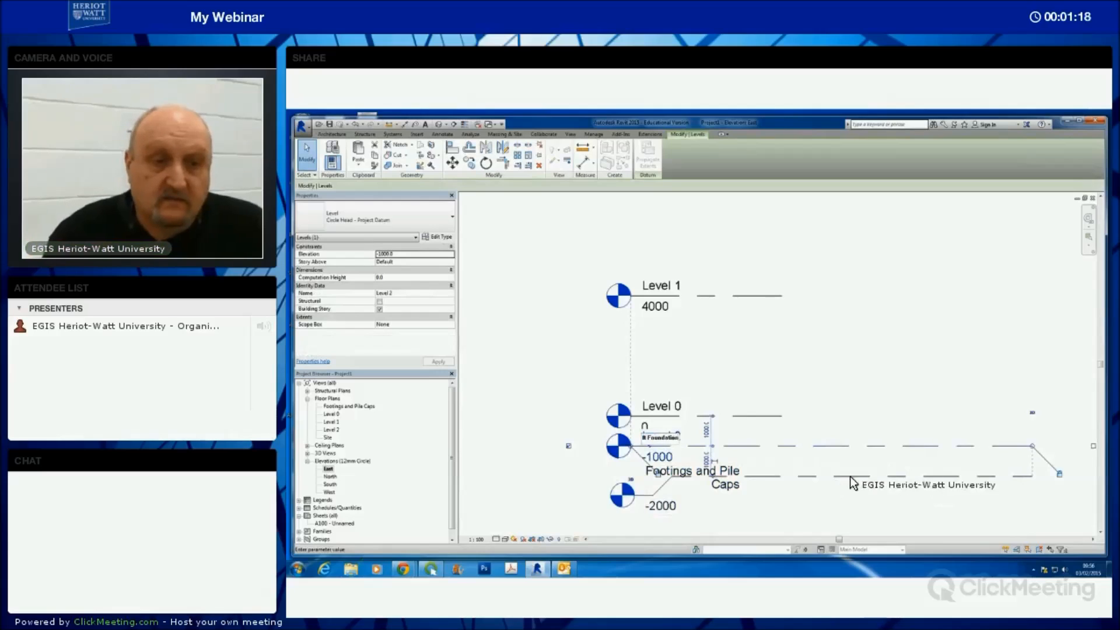
key("Return")
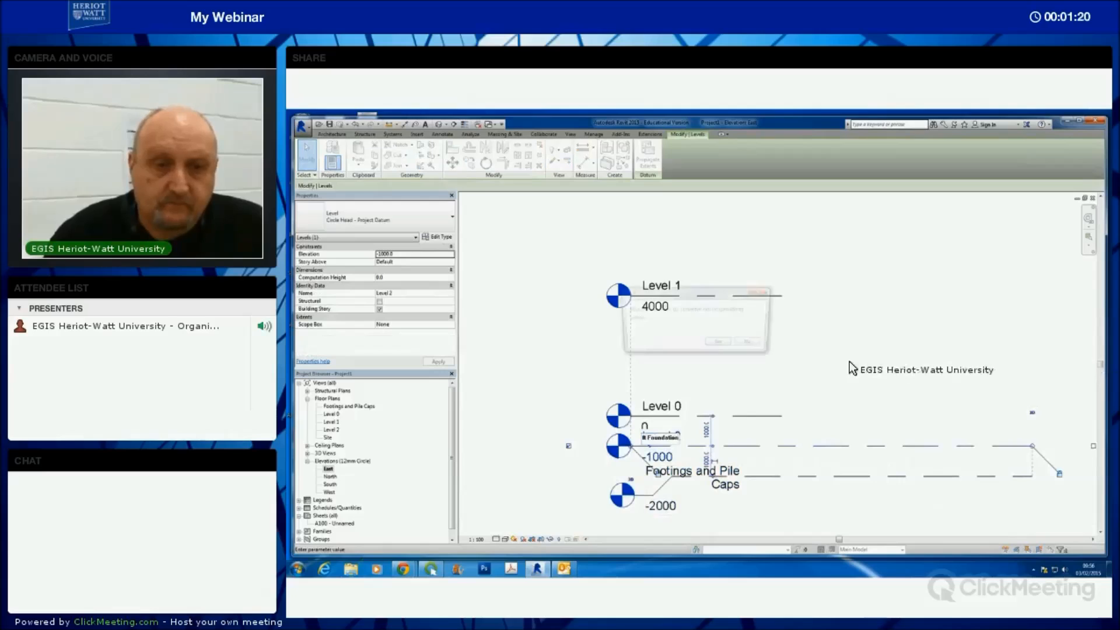
left_click(725, 344)
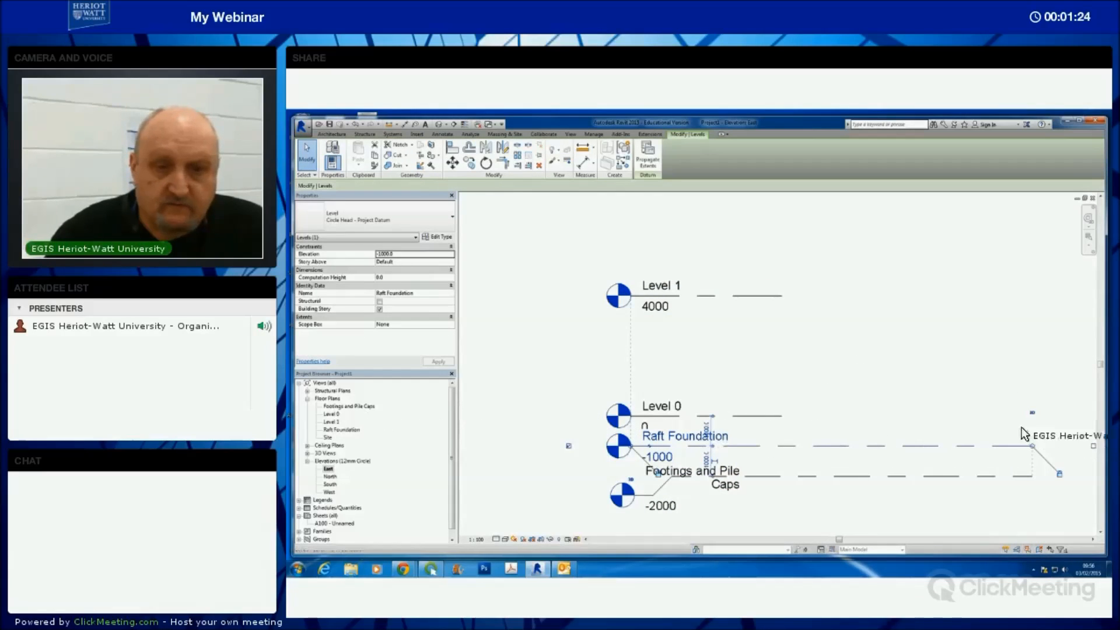
left_click(972, 391)
- Rename Level 0 to "Ground Level" and rename its corresponding views too
left_click(741, 414)
left_click(678, 408)
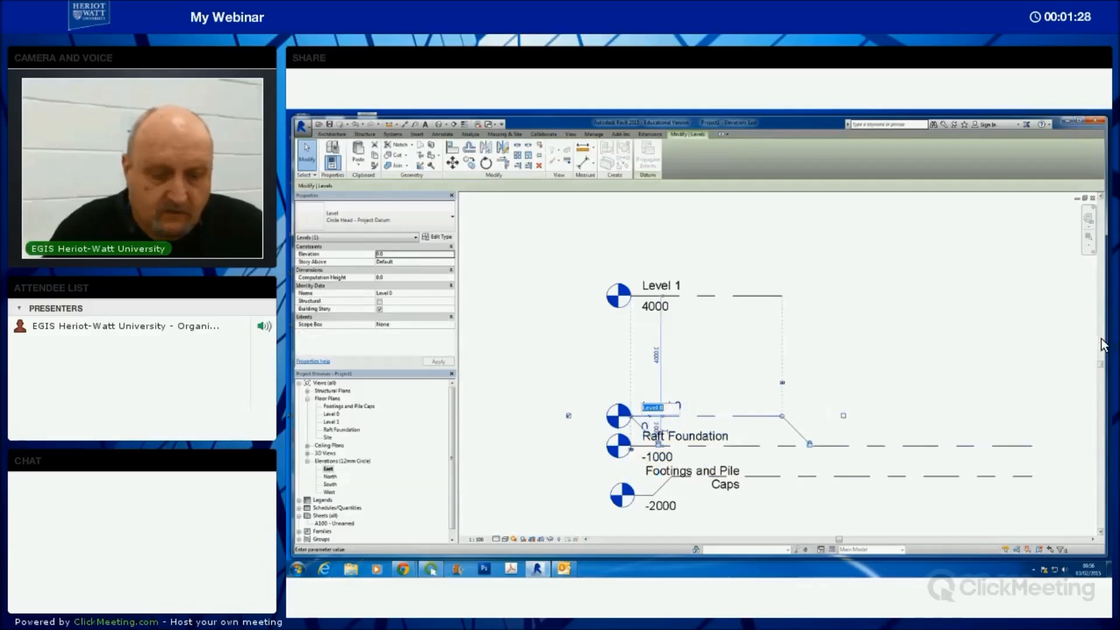
type("Ground")
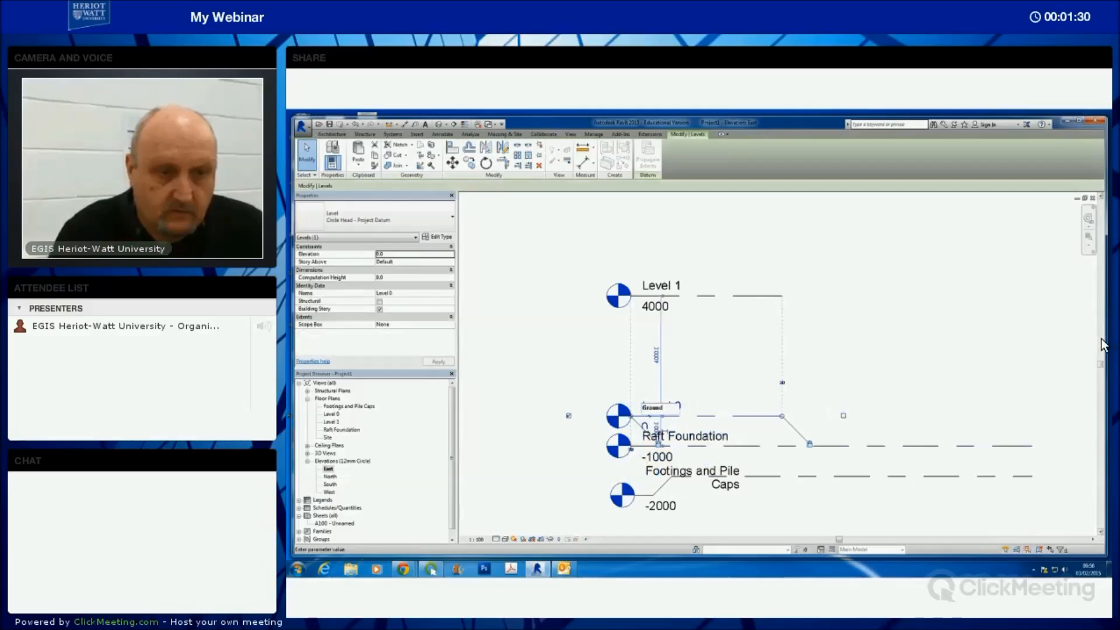
type(" Level")
key("Return")
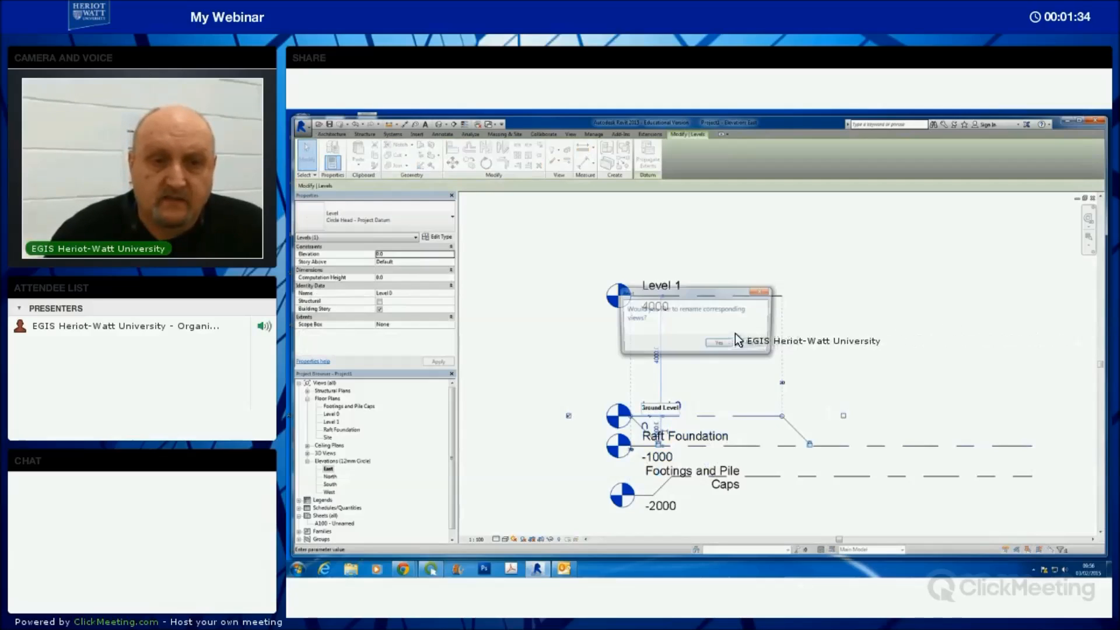
left_click(719, 342)
- Extend the Ground Level and Level 1 lines to align with the ends of the two foundation level lines
left_click_drag(803, 415, 1049, 460)
left_click(1038, 424)
left_click(1033, 414)
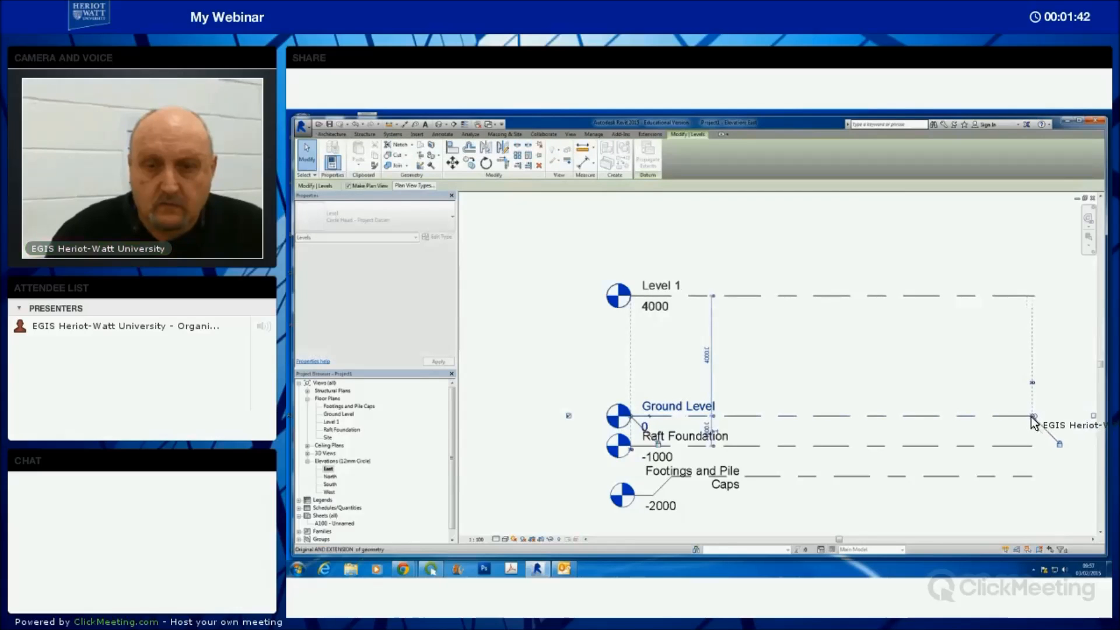
left_click(1031, 466)
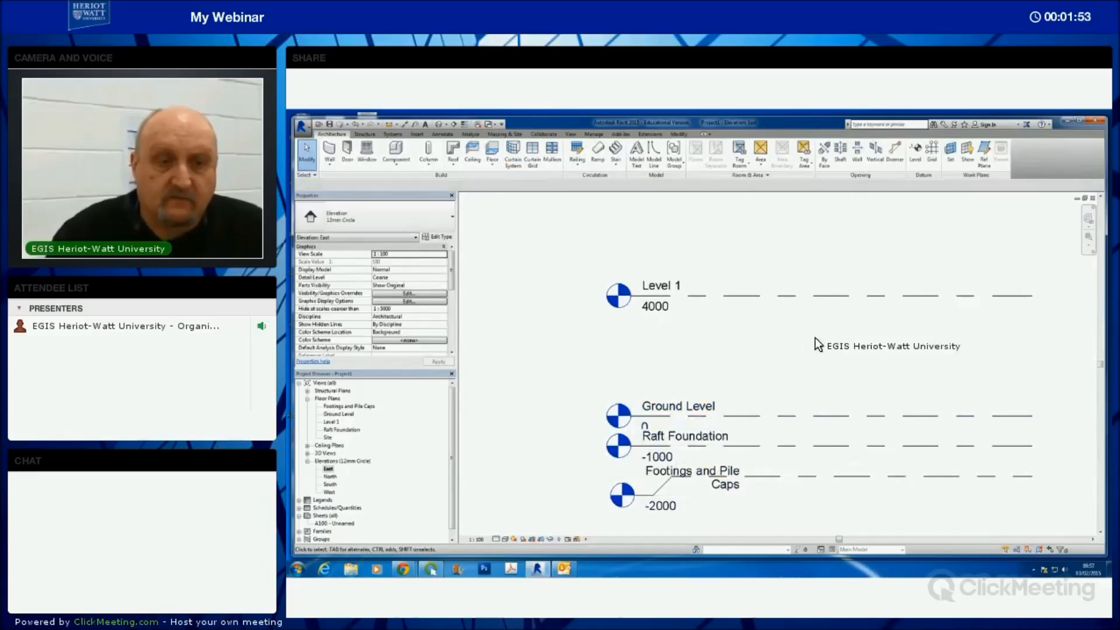
- Draw a new level at elevation 8000 above Level 1, aligned with the ends of the existing level lines
scroll(832, 337, "down", 2)
scroll(834, 328, "down", 2)
middle_click_drag(811, 382, 769, 457)
left_click(919, 160)
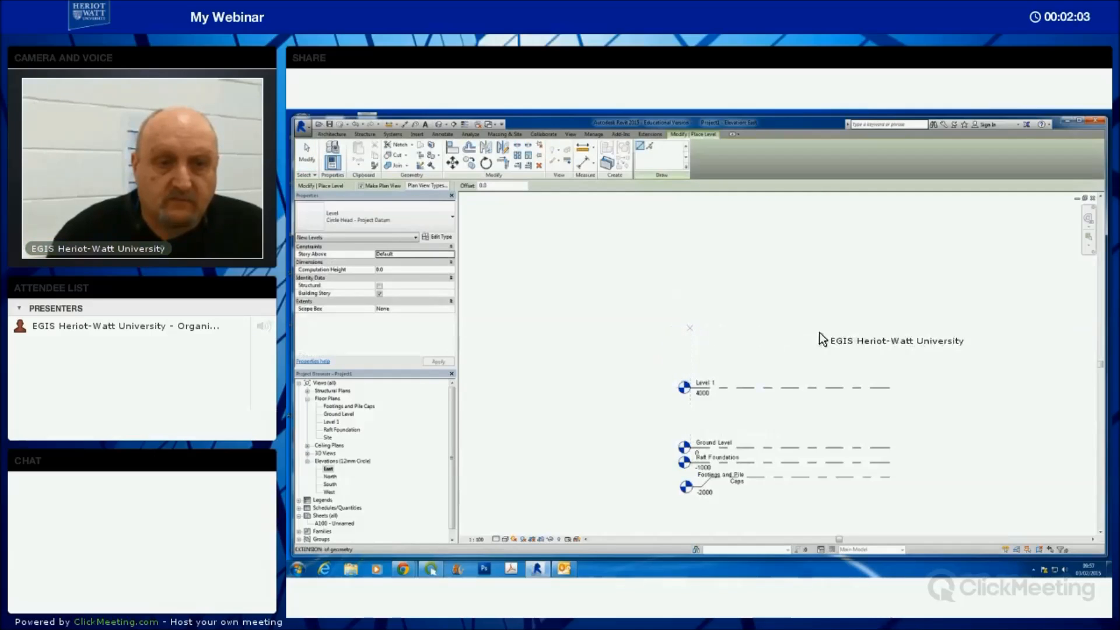
left_click(888, 328)
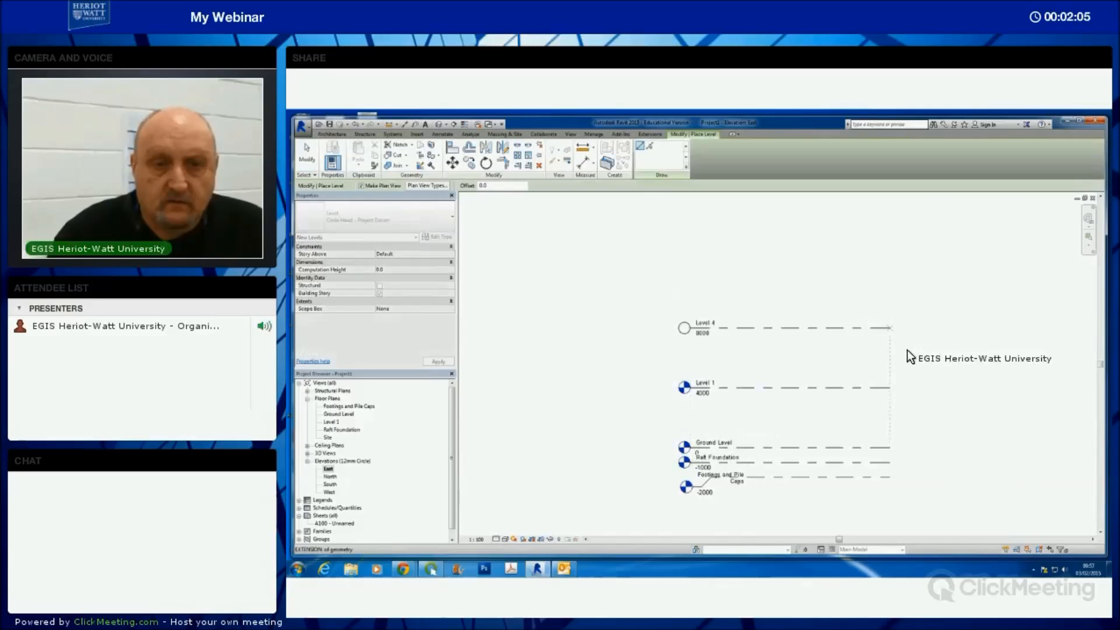
key("Escape")
- Rename the level at 8000 to "Level 2" and rename its corresponding views too
double_click(713, 322)
type("Level 2")
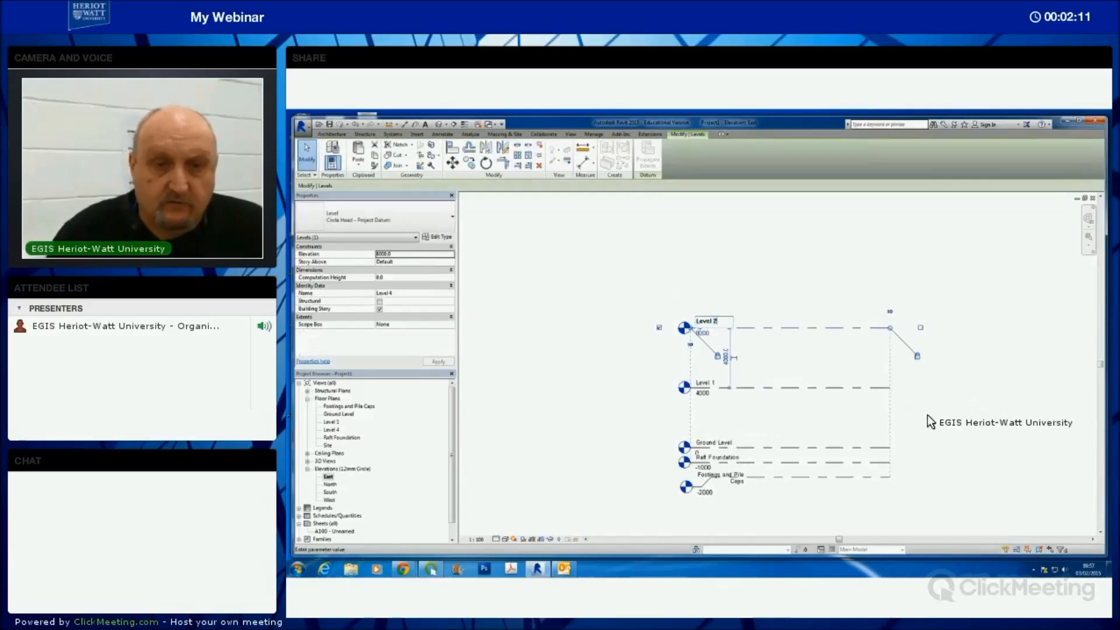
key("Return")
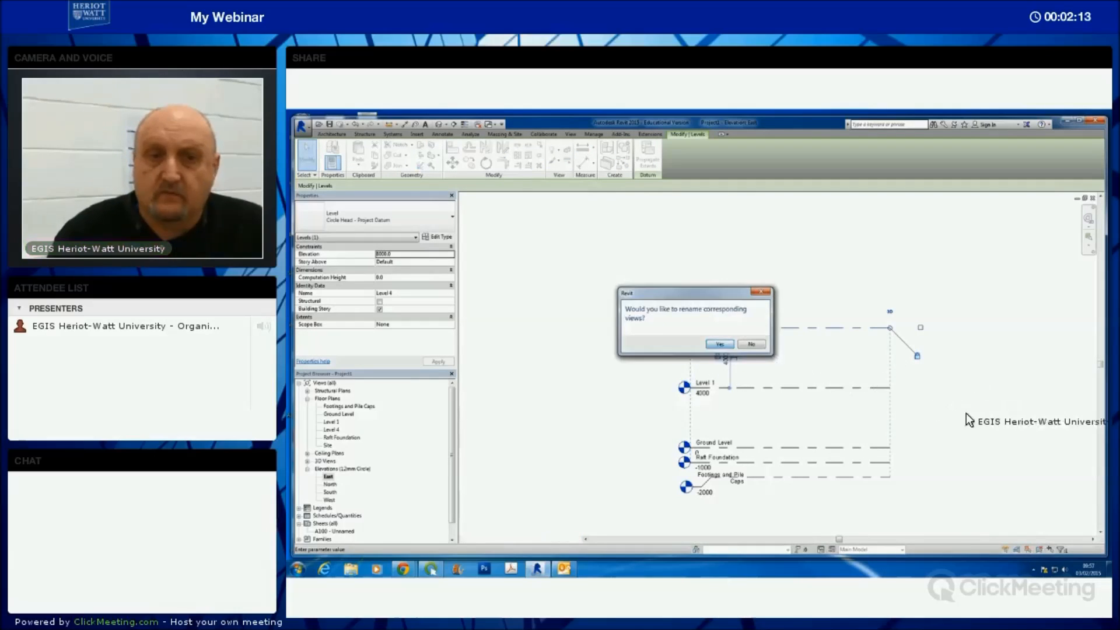
key("Return")
- Draw a new level at elevation 12000 above Level 2, aligned with the ends of the existing level lines
left_click(917, 155)
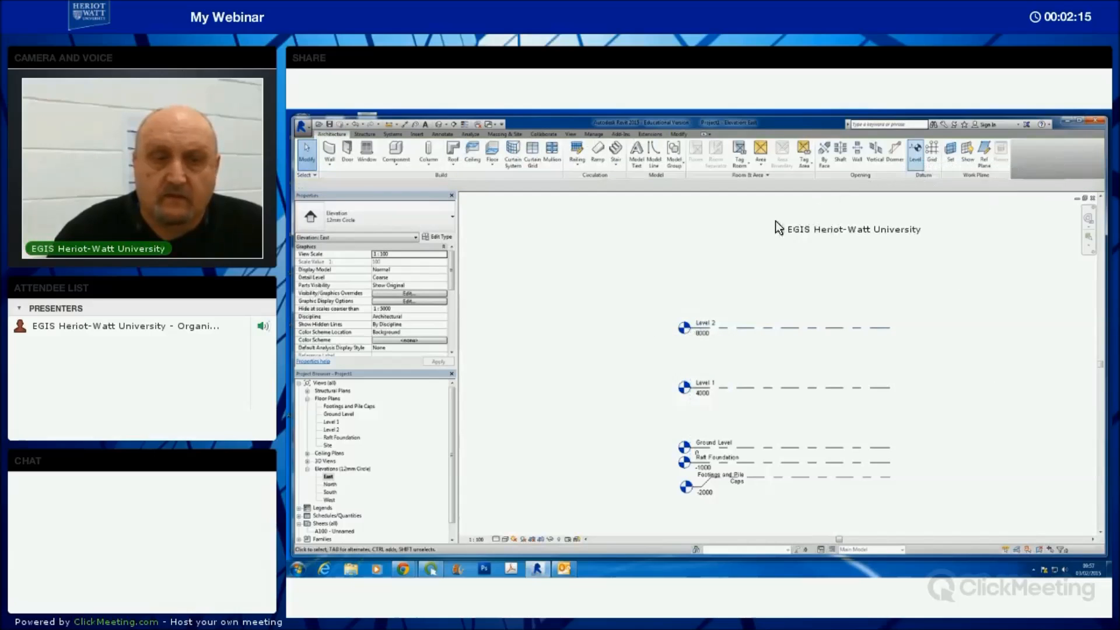
left_click(690, 268)
left_click(889, 268)
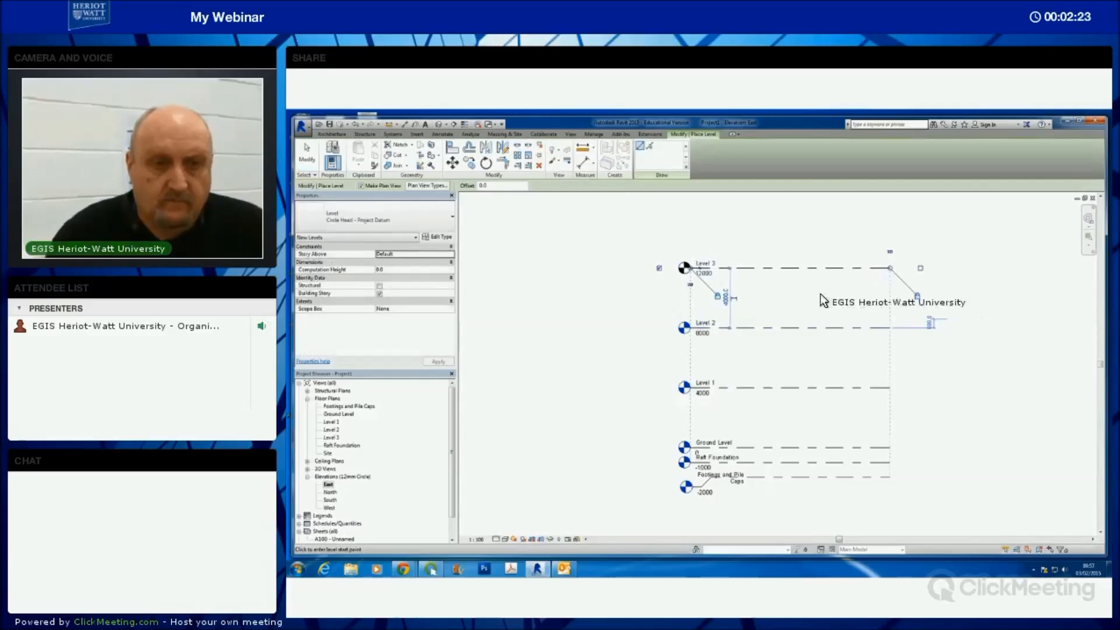
- Rename the level at elevation 12000 to "Portal Frame" and rename its corresponding views too
key("Escape")
double_click(710, 263)
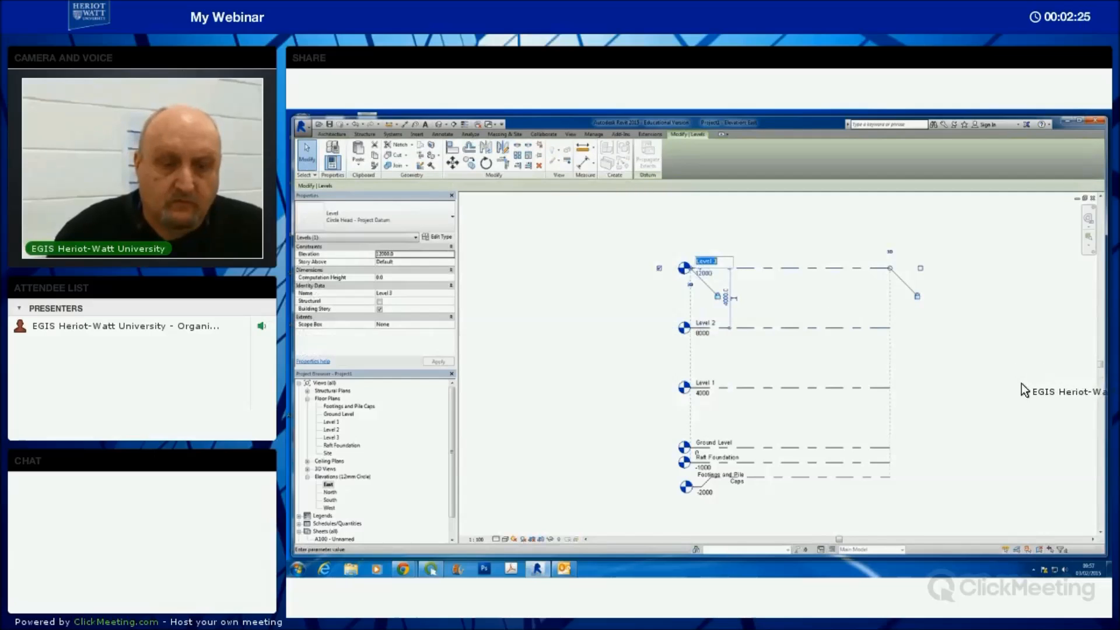
type("Porta")
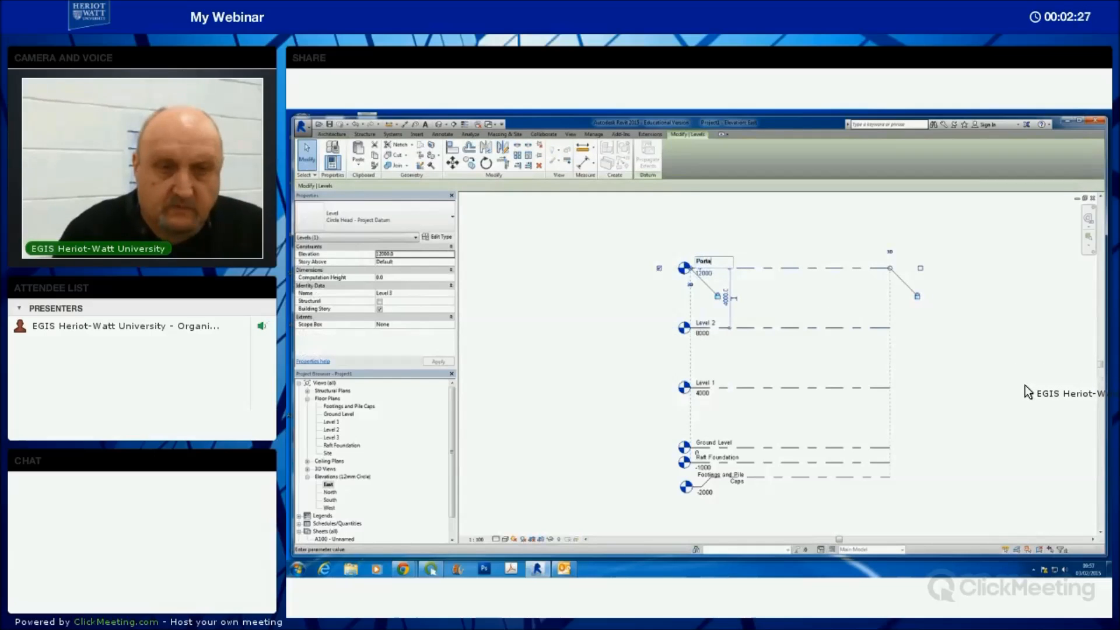
type("l Frame")
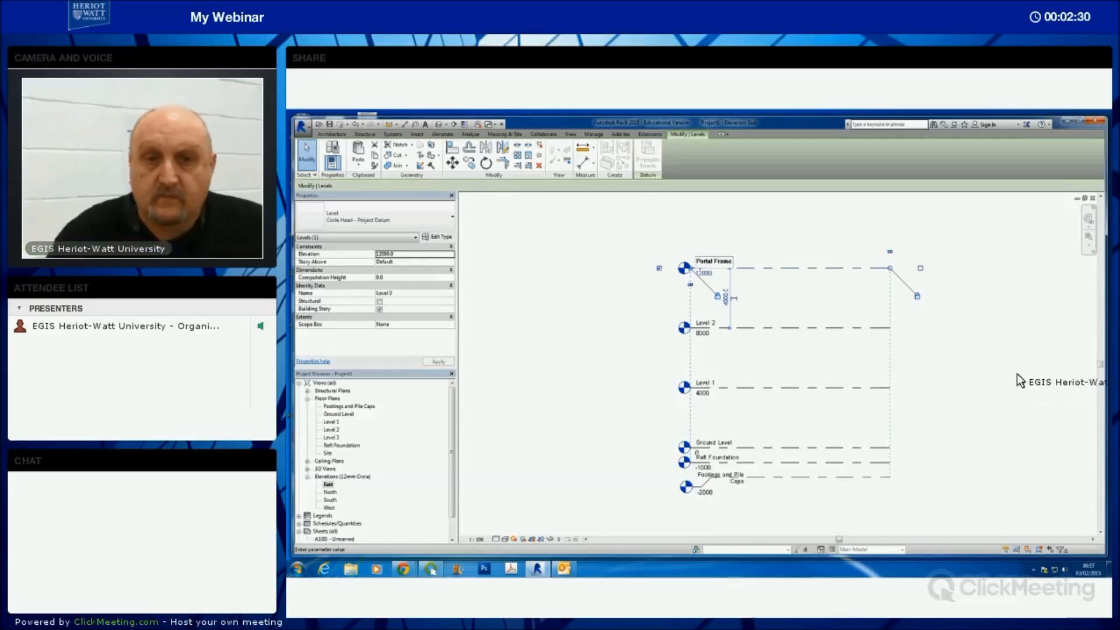
key("Return")
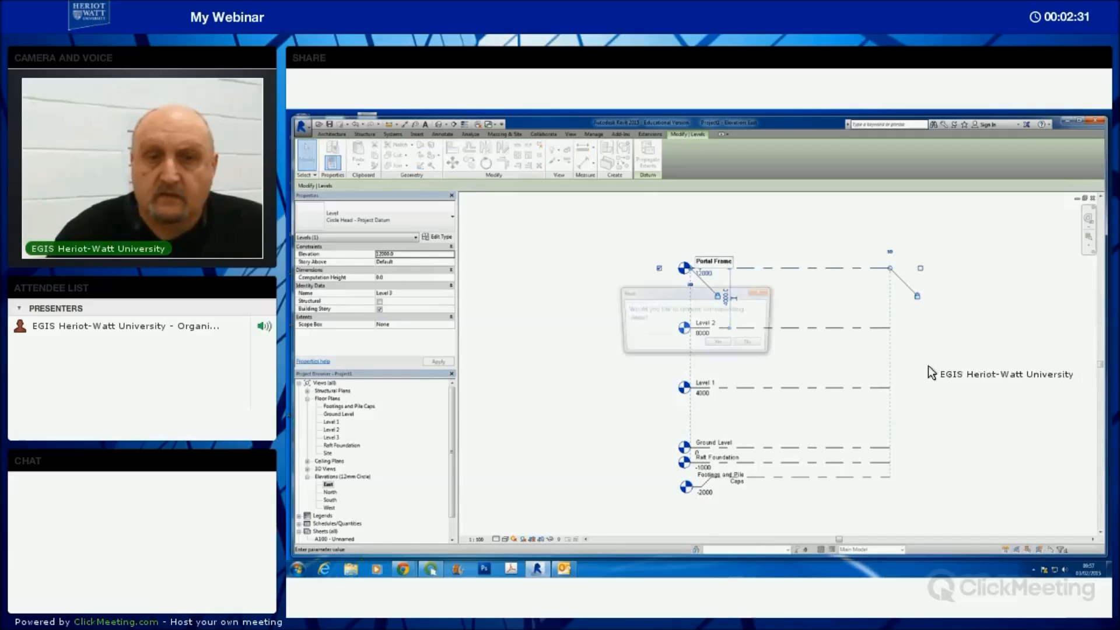
key("Return")
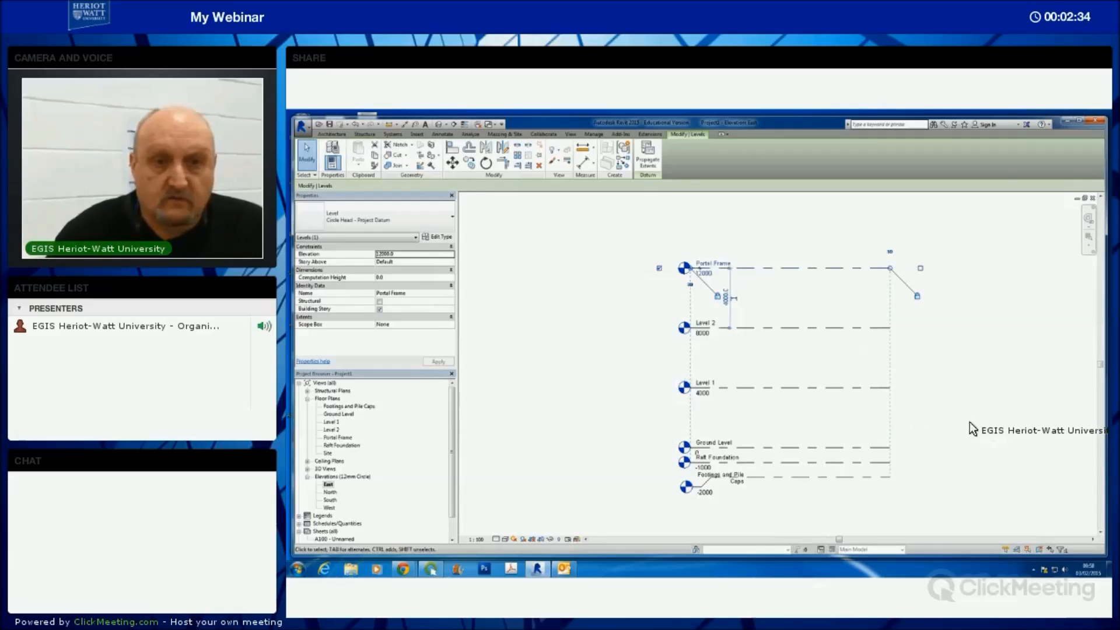
left_click(984, 421)
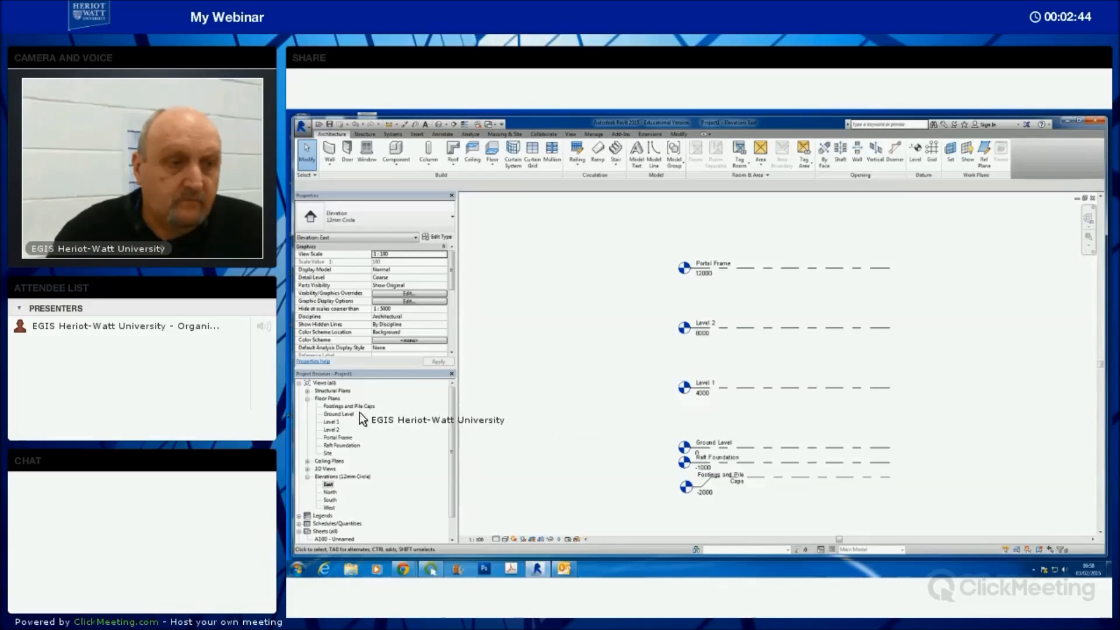
- Open the Footings and Pile Caps floor plan and draw a vertical grid line to the left of the elevation markers
double_click(344, 406)
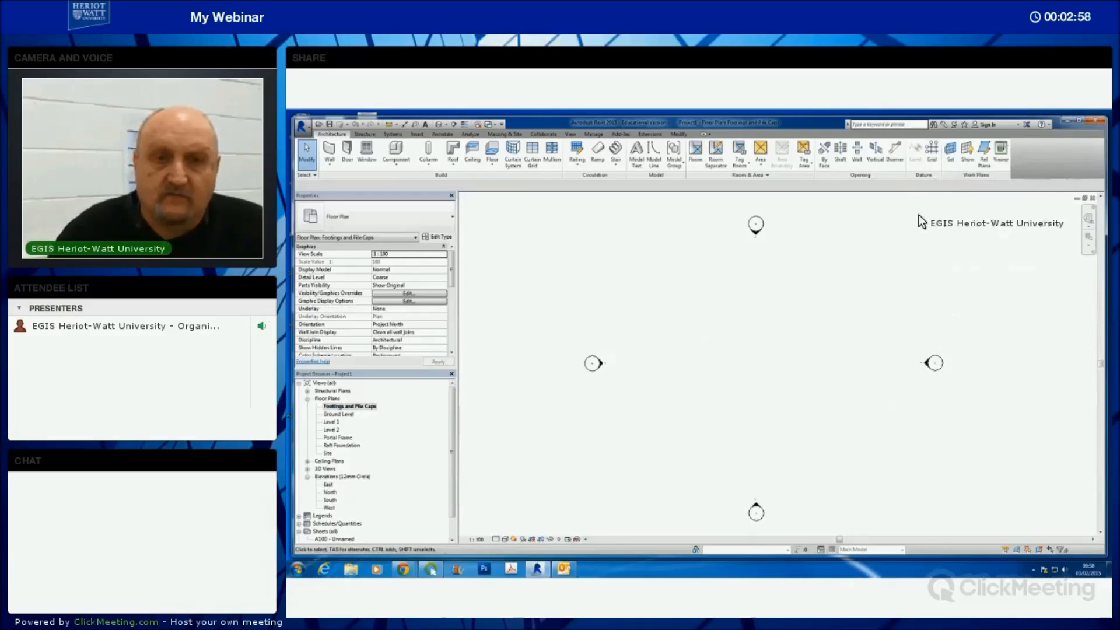
left_click(932, 153)
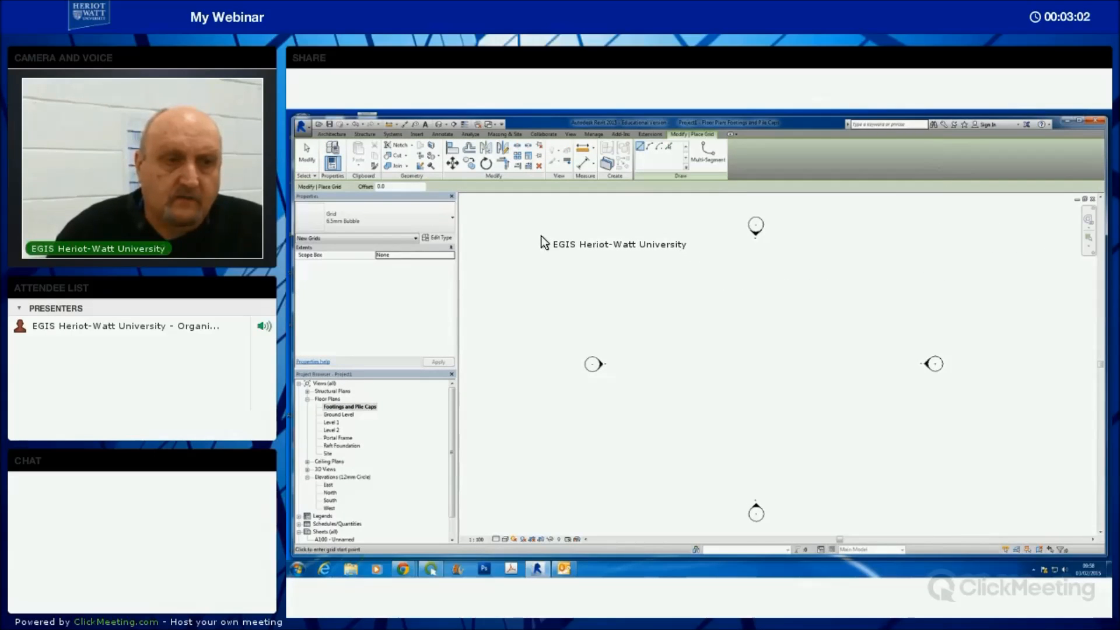
left_click(539, 232)
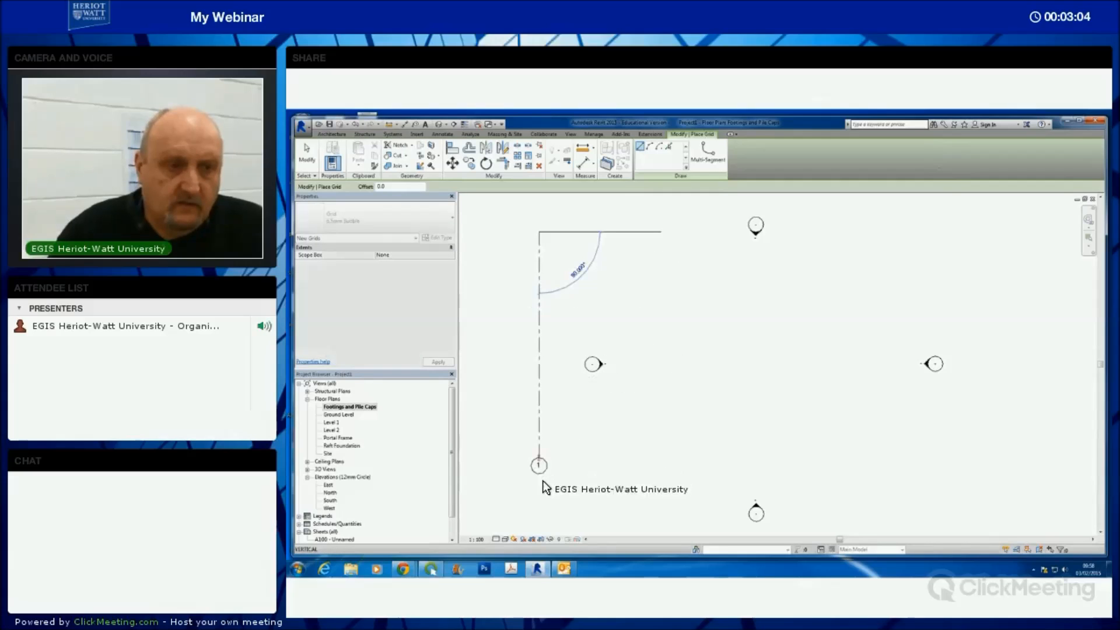
left_click(534, 495)
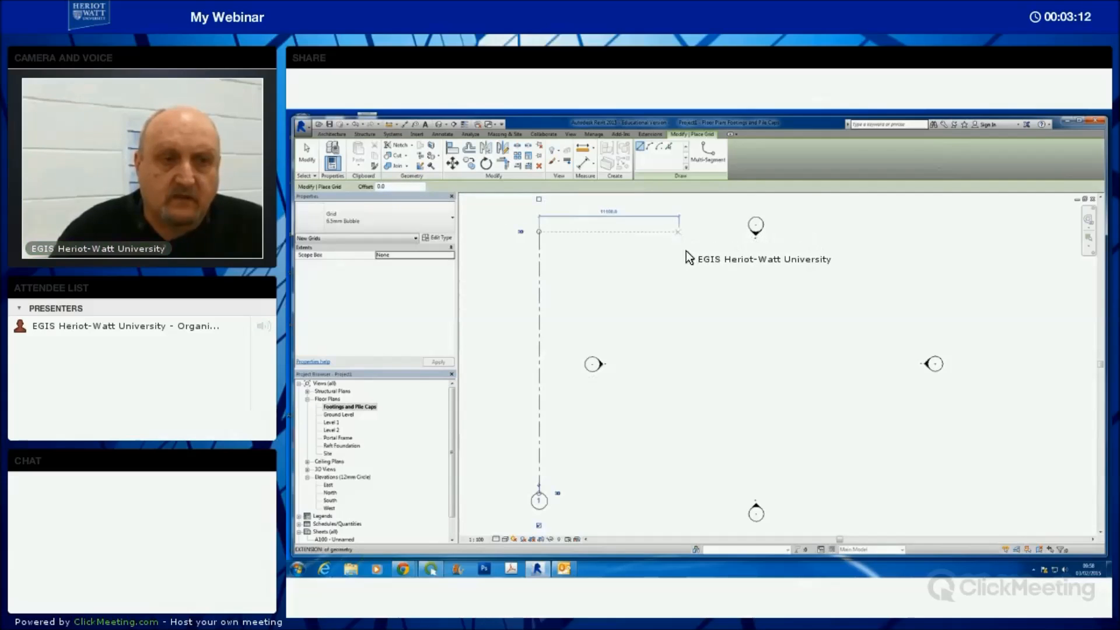
- Draw the second and third vertical grid lines to the right of grid 1, at 10000 spacing and aligned with its ends
scroll(692, 262, "down", 4)
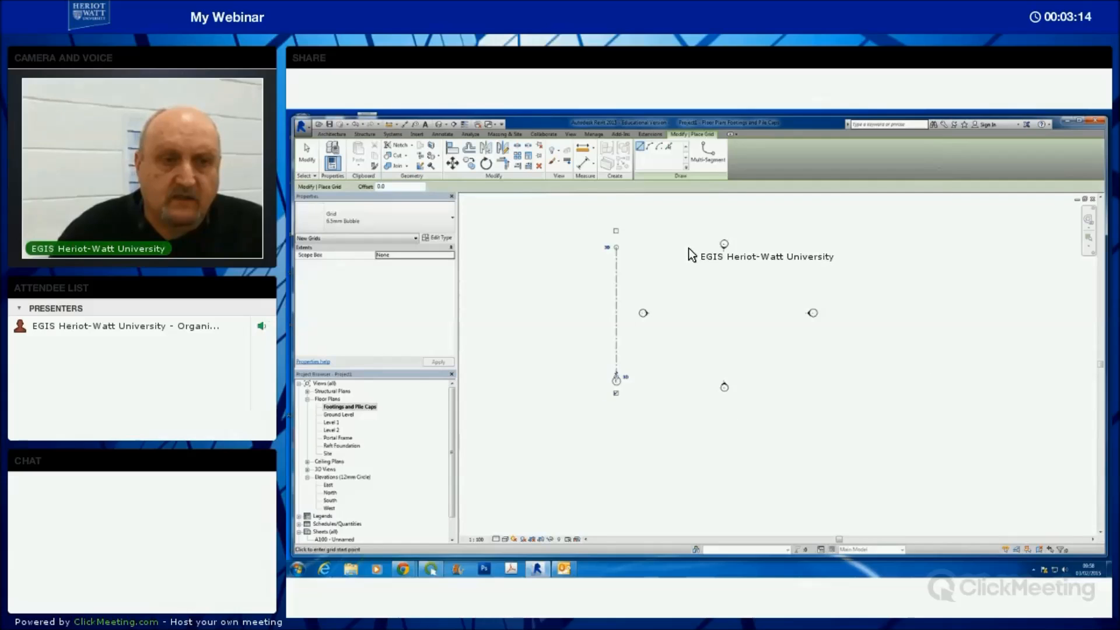
scroll(688, 248, "down", 1)
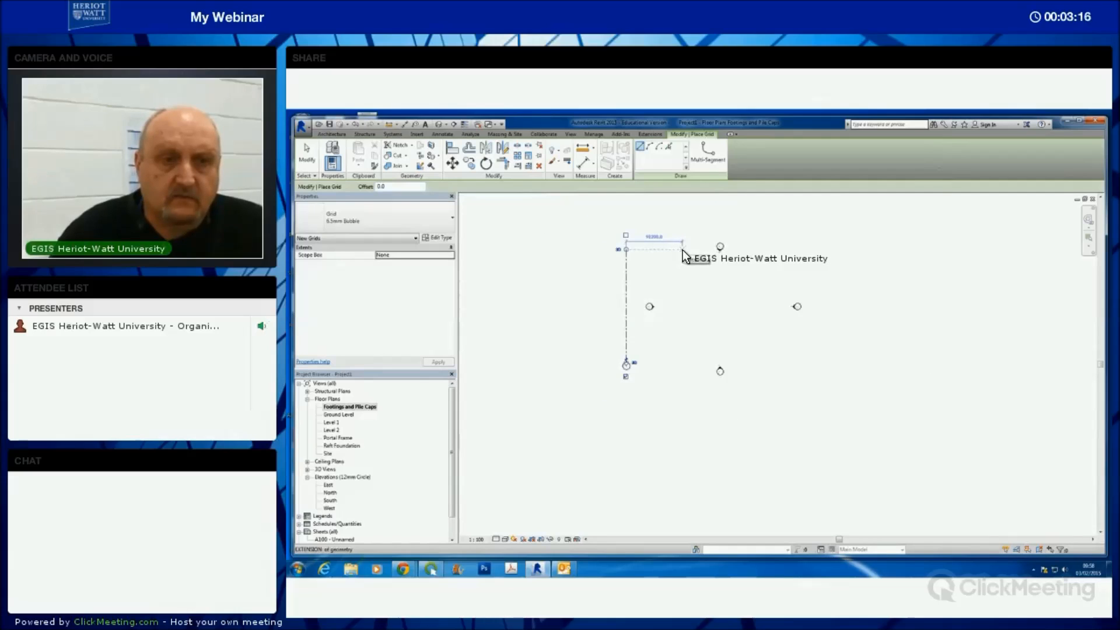
scroll(679, 249, "down", 1)
left_click(680, 250)
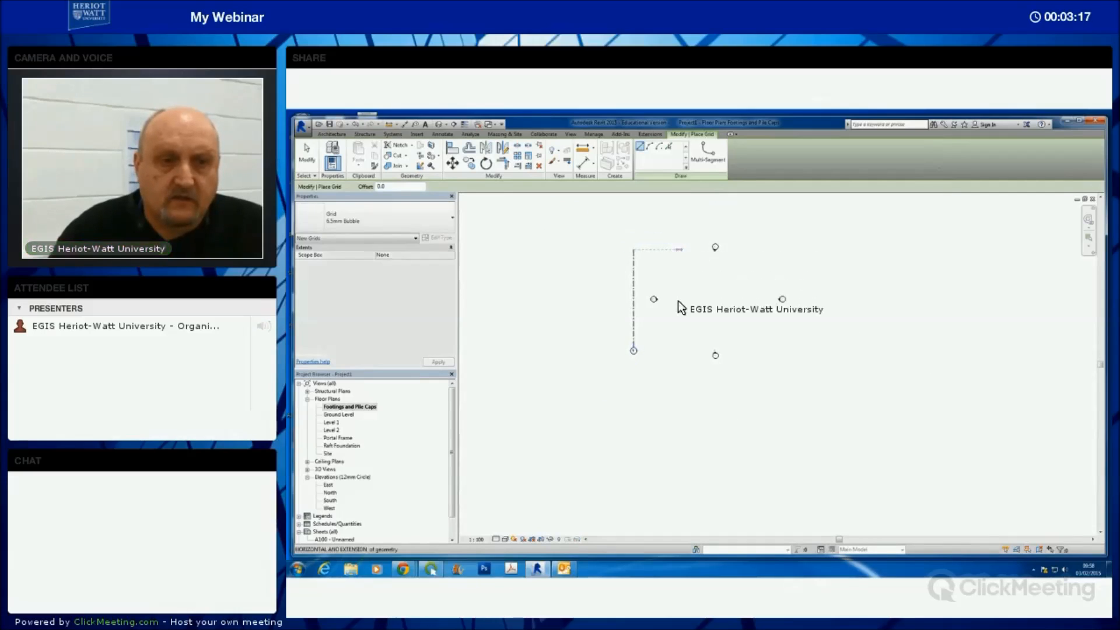
left_click(678, 350)
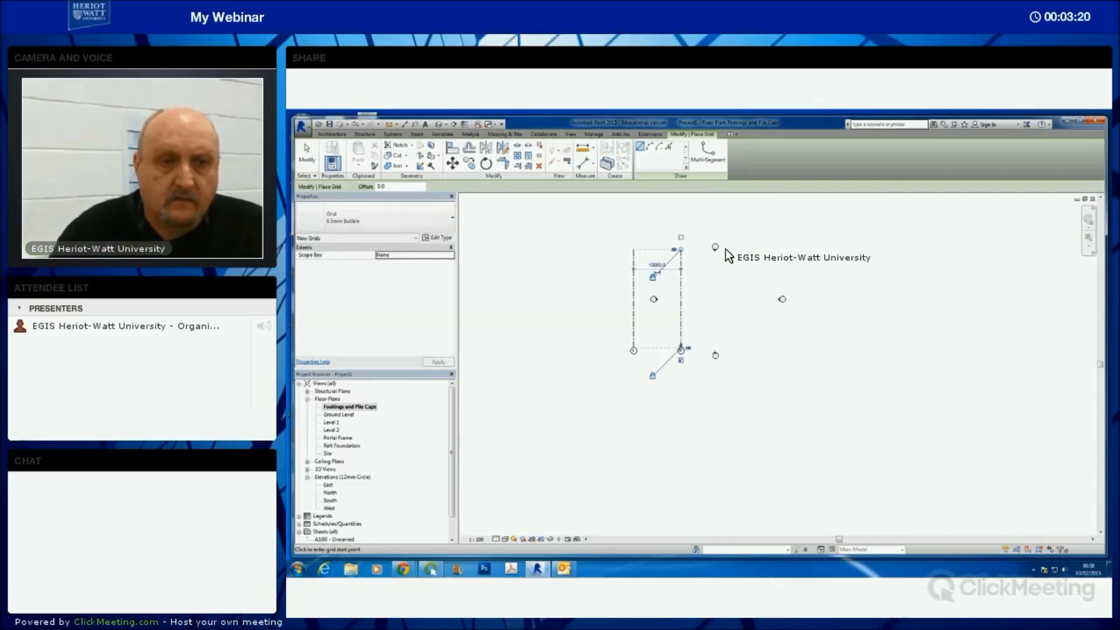
left_click(728, 251)
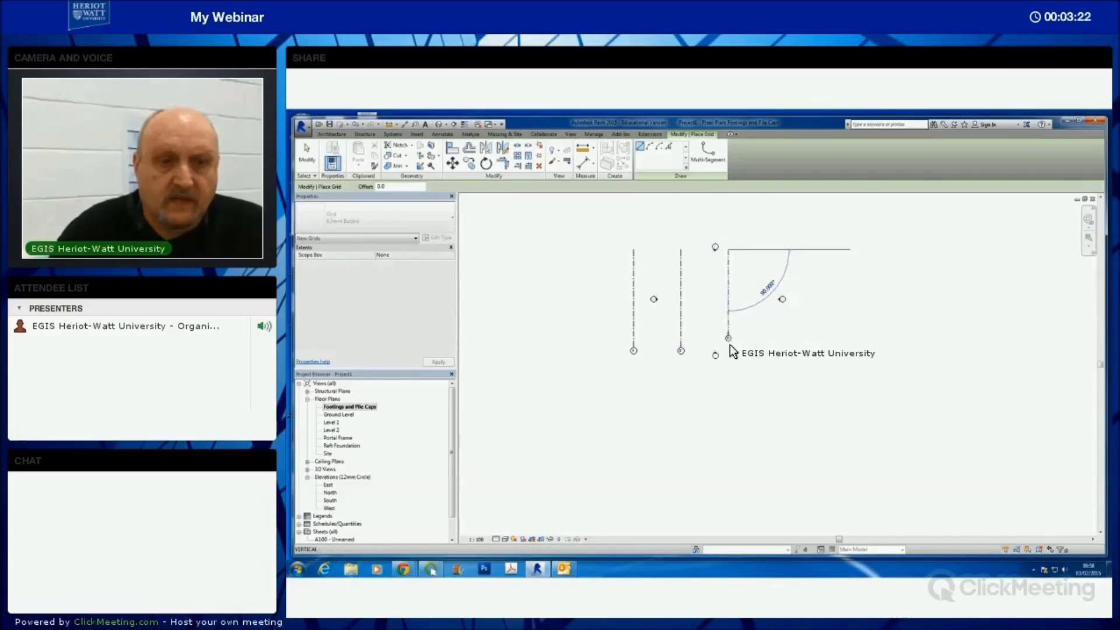
left_click(729, 349)
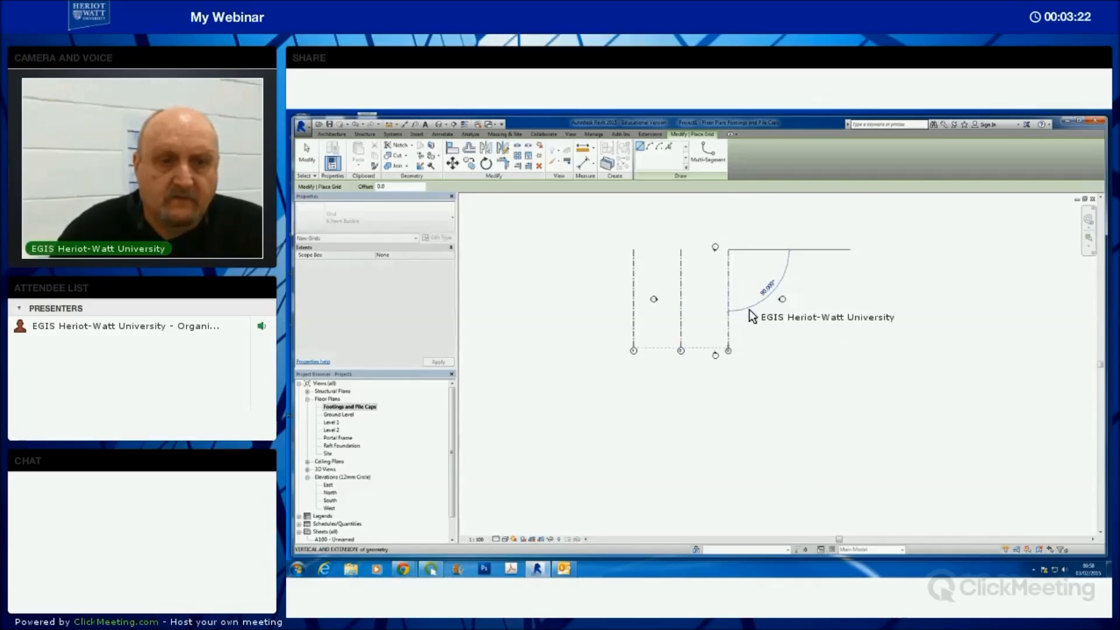
- Draw the fourth and fifth vertical grid lines at 10000 spacing, aligned with the existing ones, and finish placing grids
left_click(778, 249)
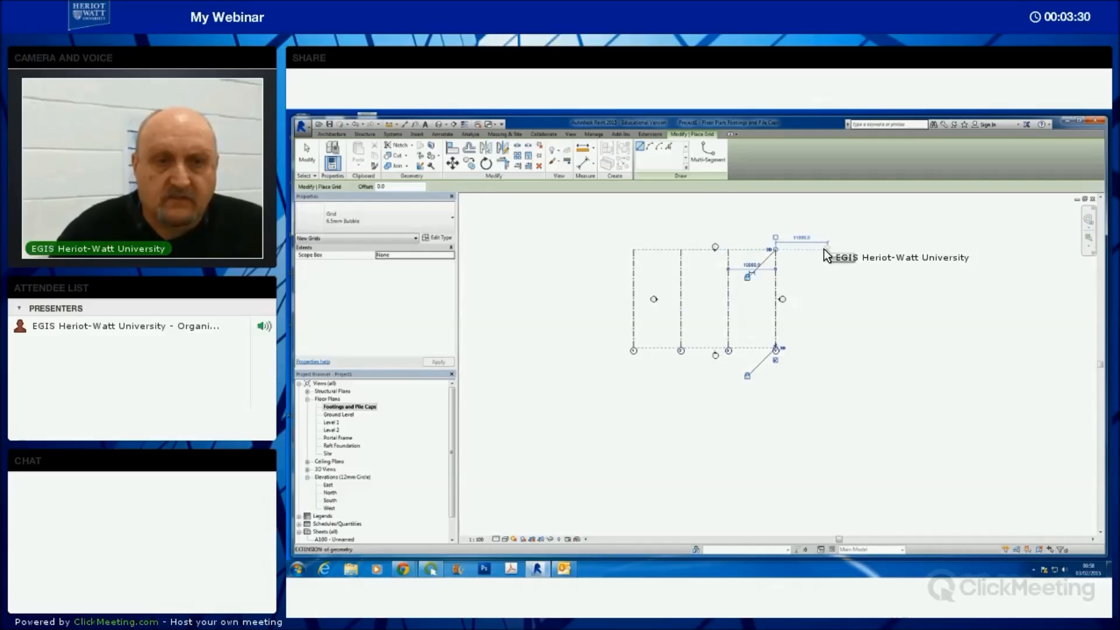
left_click(823, 249)
left_click(822, 348)
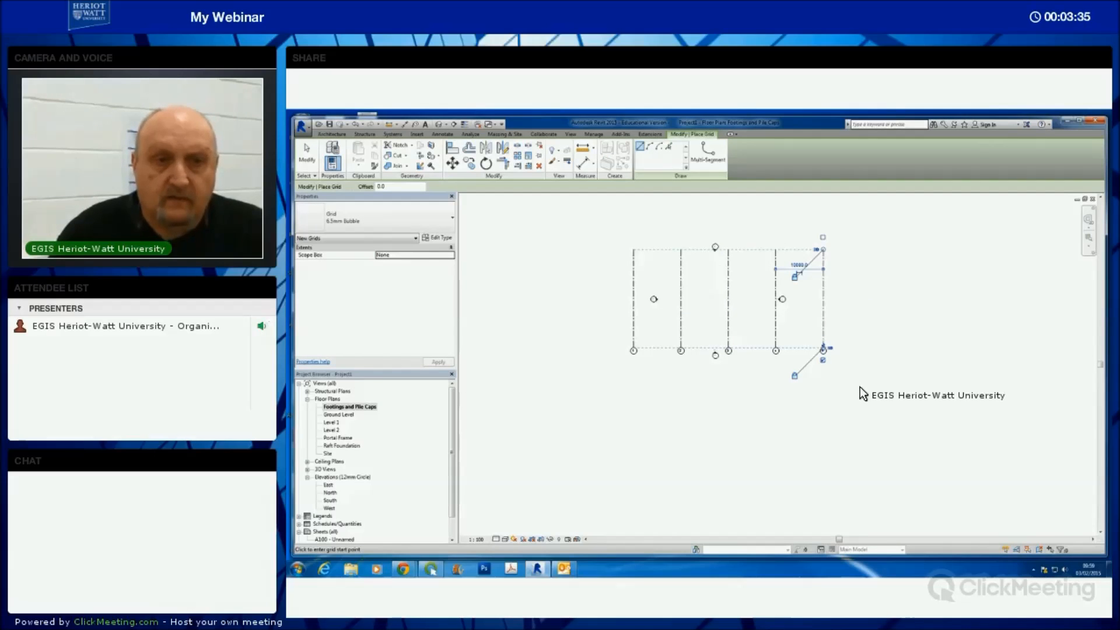
key("Escape")
key("Escape")
scroll(855, 394, "up", 1)
middle_click_drag(855, 394, 857, 401)
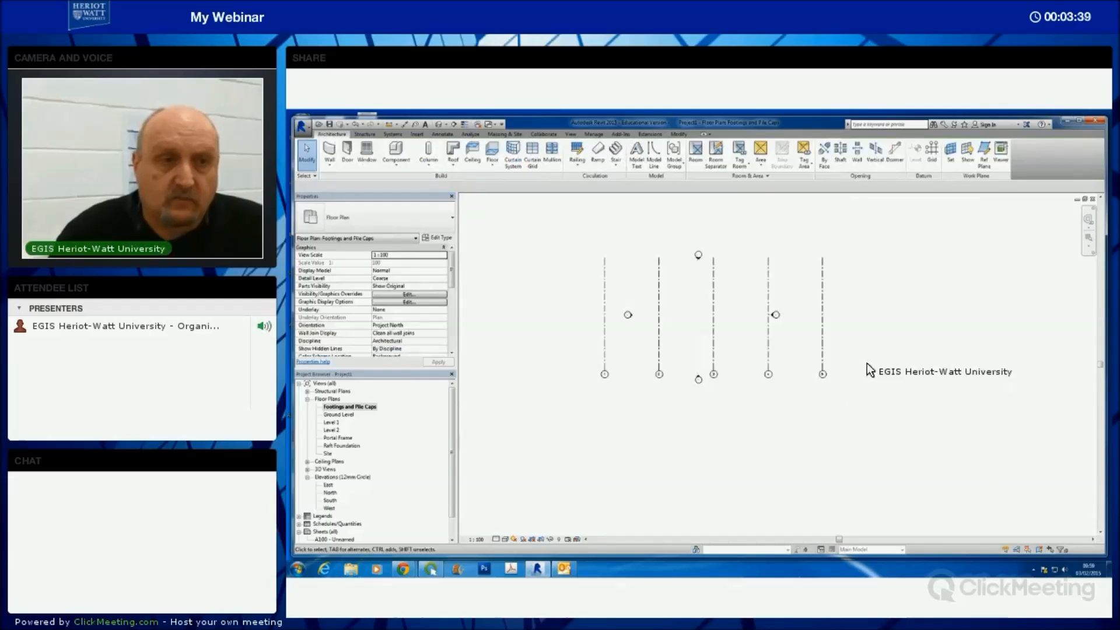
middle_click_drag(867, 363, 871, 357)
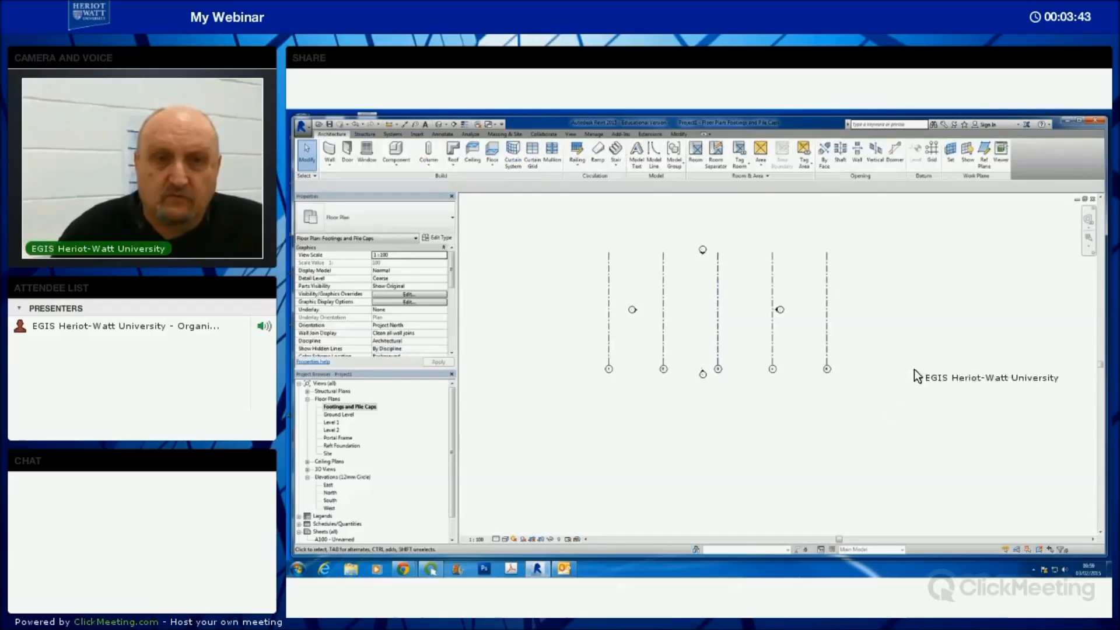
- Draw a horizontal grid line across all five vertical grids, just below their upper ends
left_click(931, 153)
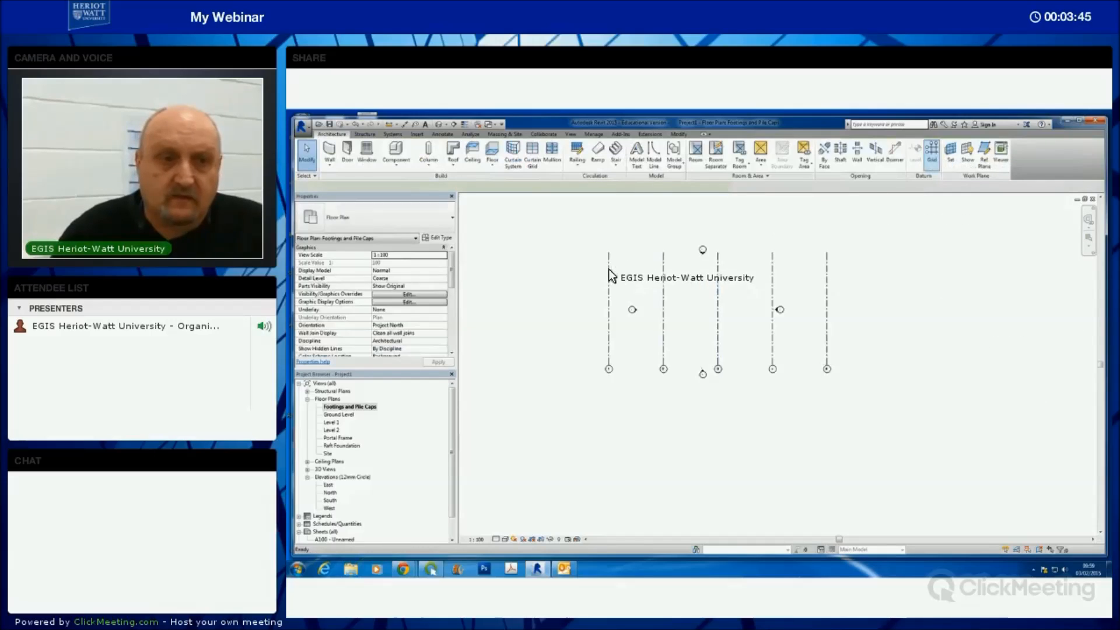
left_click(591, 265)
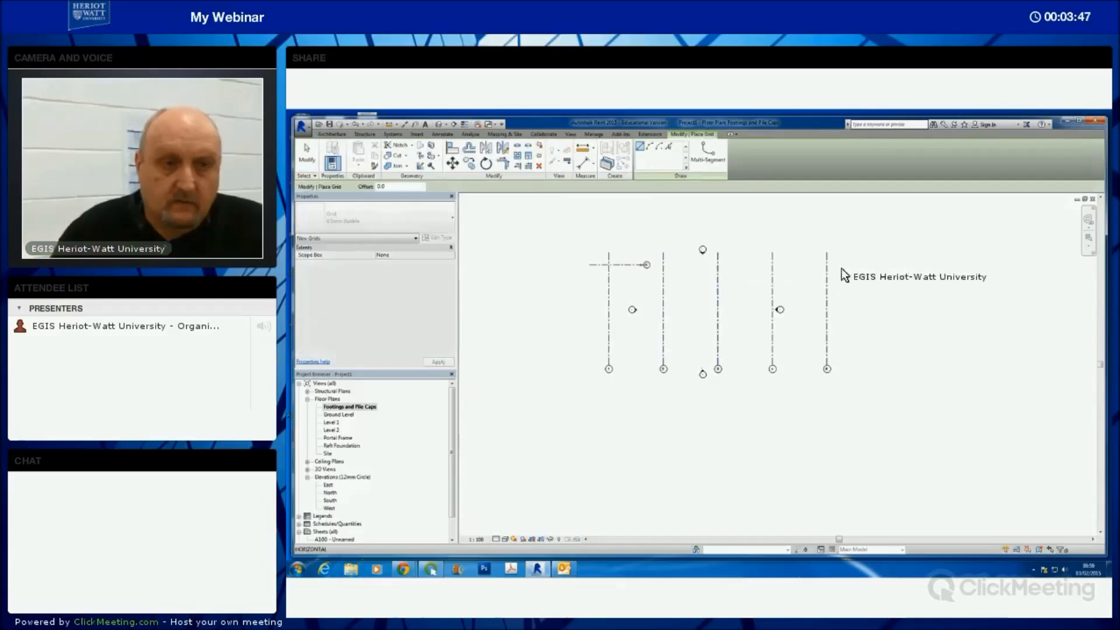
left_click(868, 265)
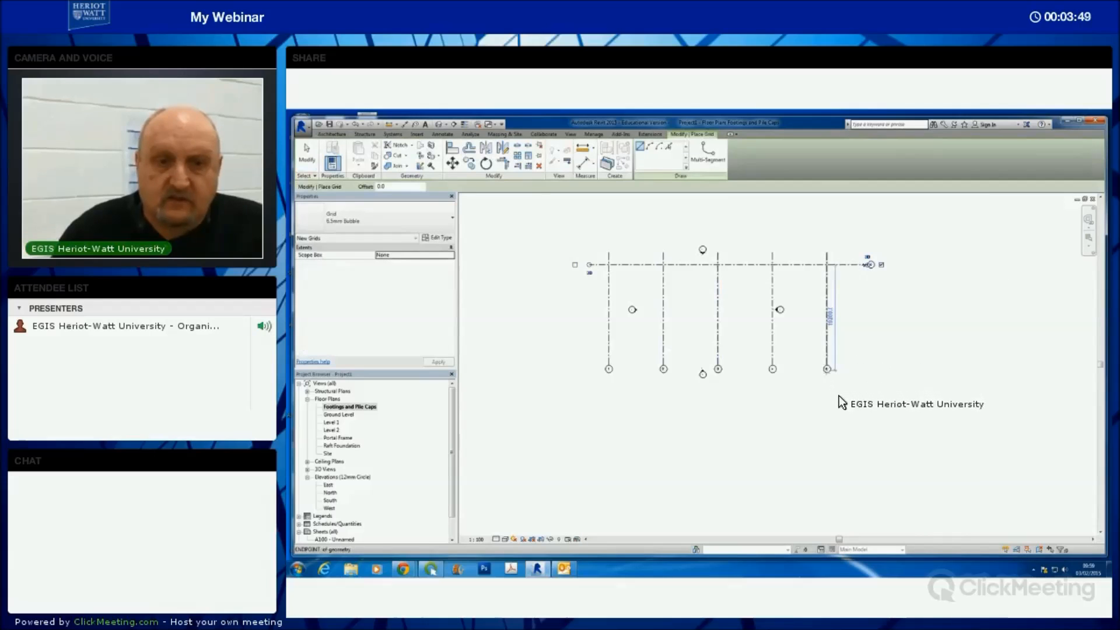
- Rename the horizontal grid line to "A"
scroll(862, 361, "up", 3)
scroll(860, 362, "up", 2)
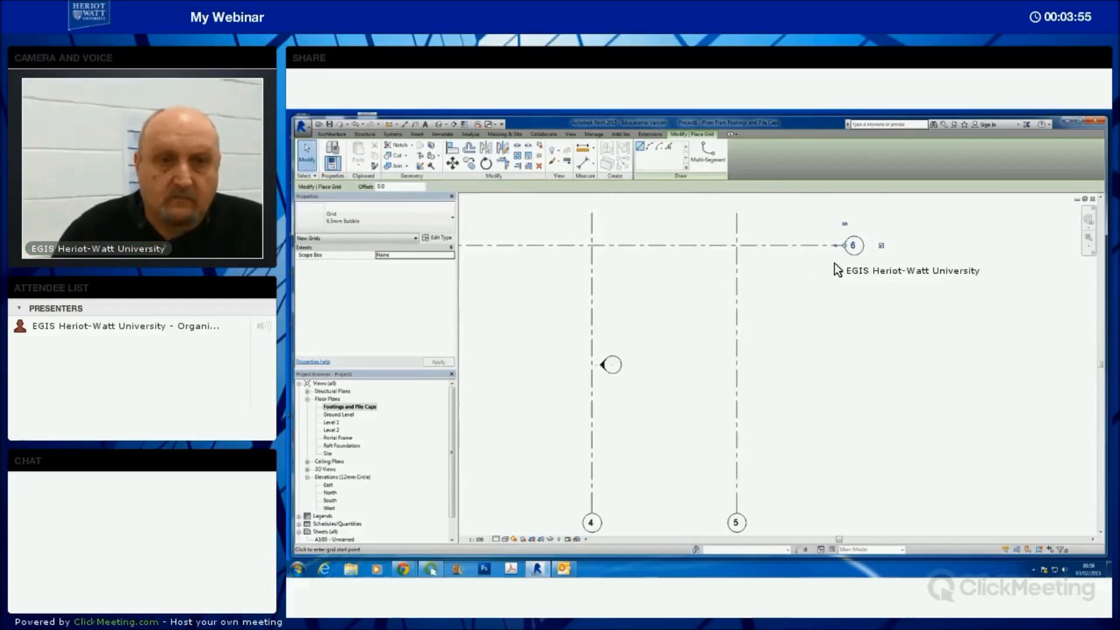
left_click(855, 250)
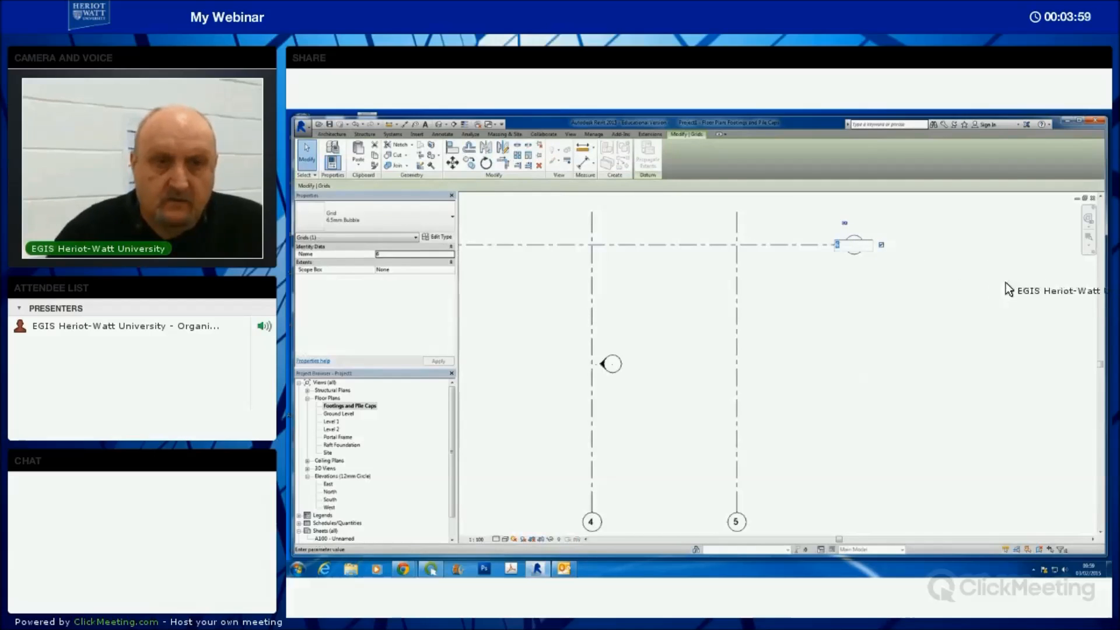
type("A")
key("Return")
scroll(933, 332, "down", 4)
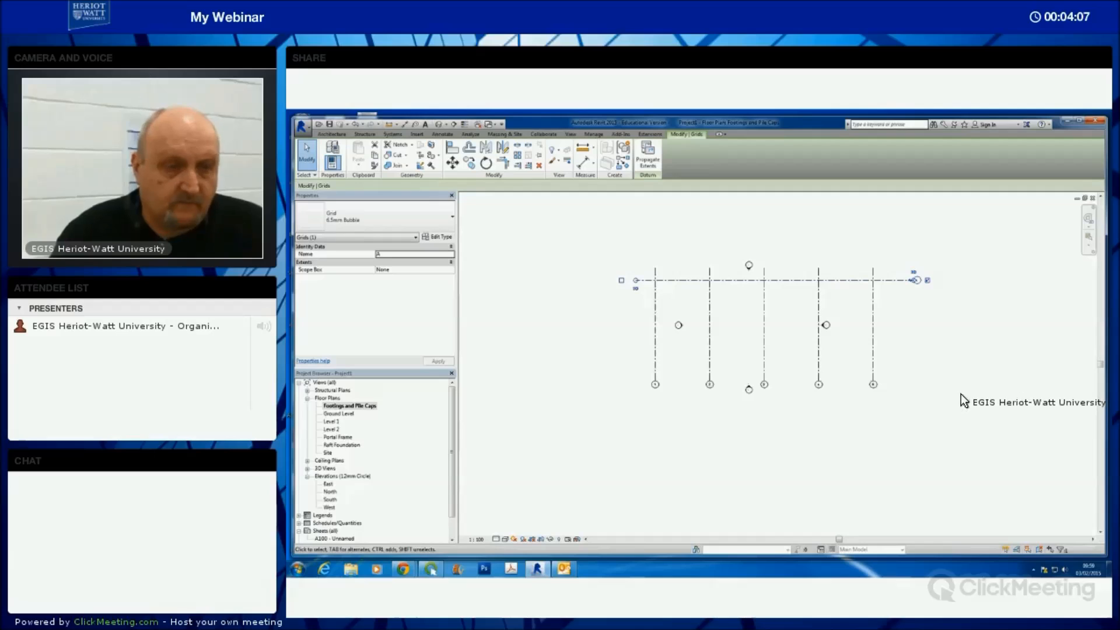
left_click(961, 379)
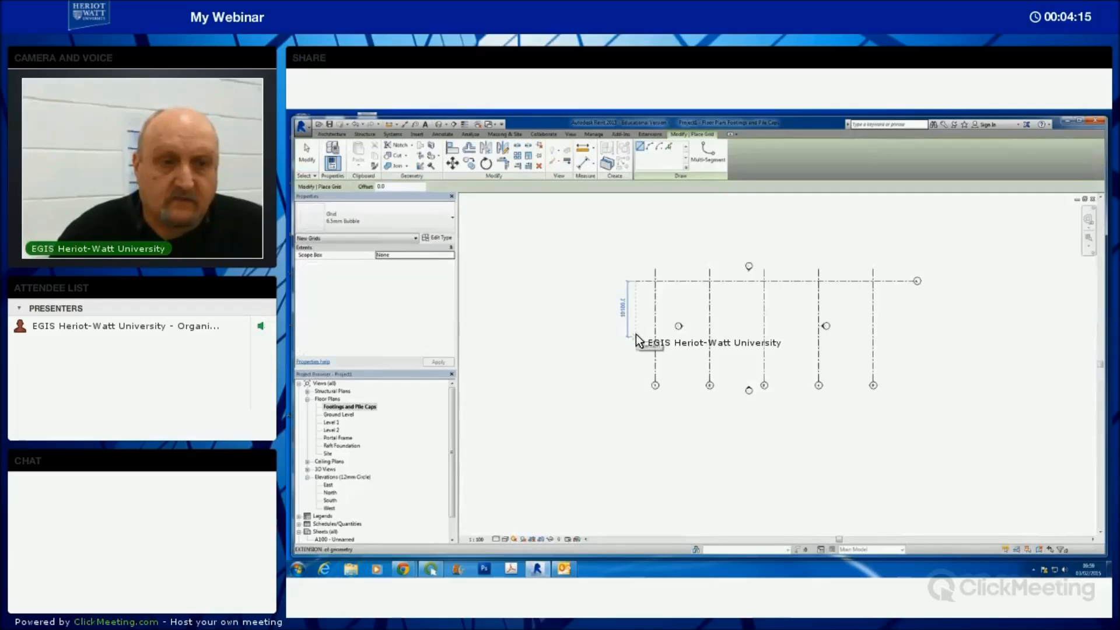
- Draw four more horizontal grid lines below grid A at 10000 spacing, aligned with its ends
scroll(636, 335, "down", 1)
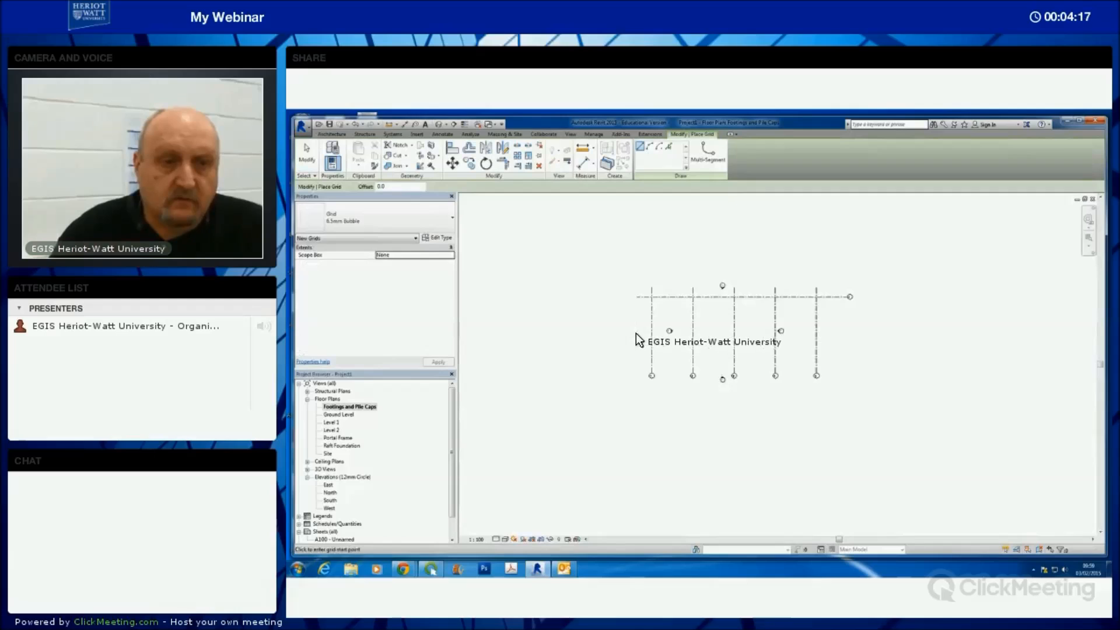
left_click(637, 338)
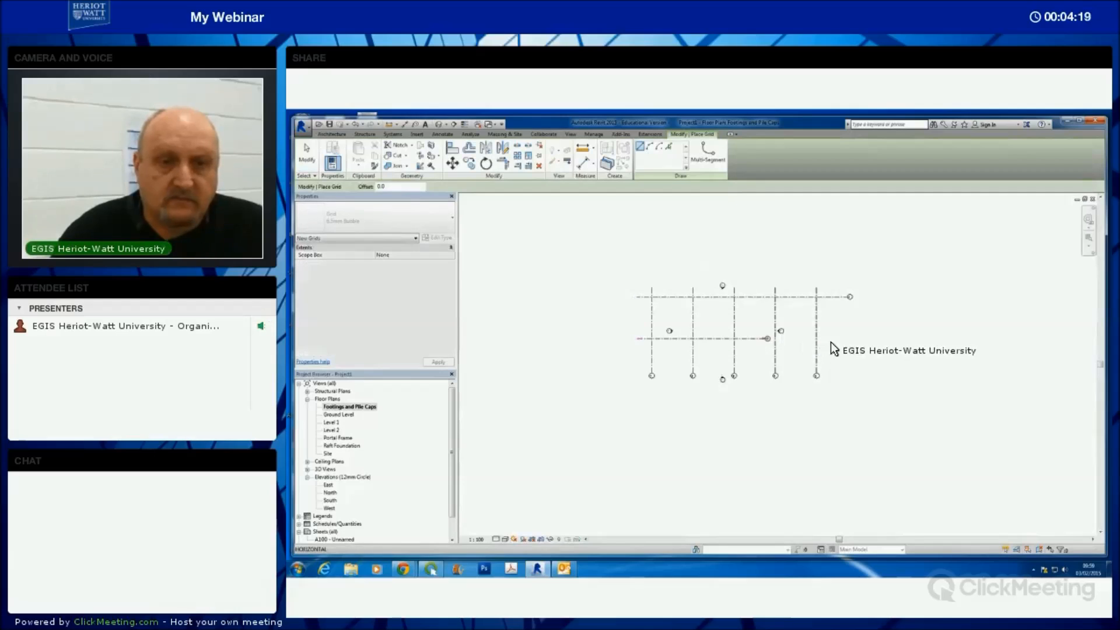
left_click(845, 339)
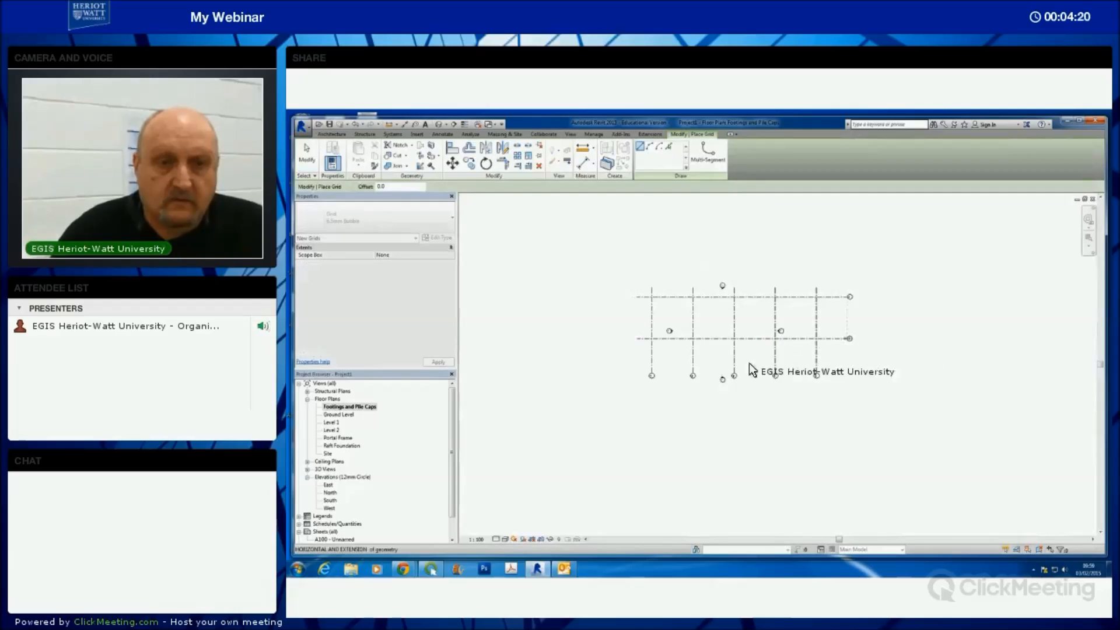
left_click(638, 379)
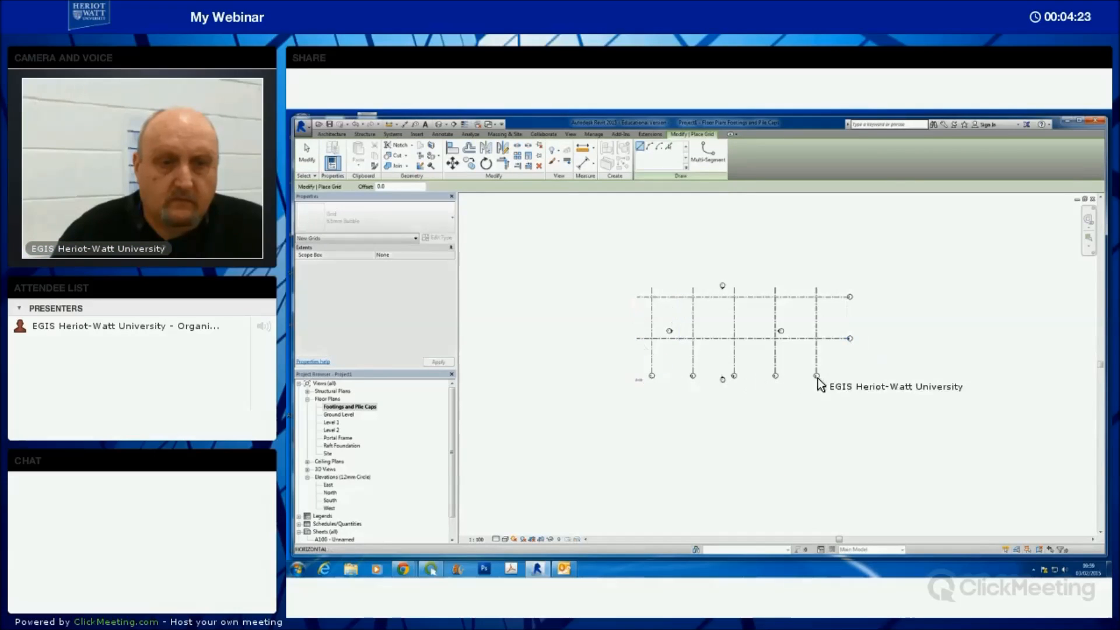
left_click(847, 379)
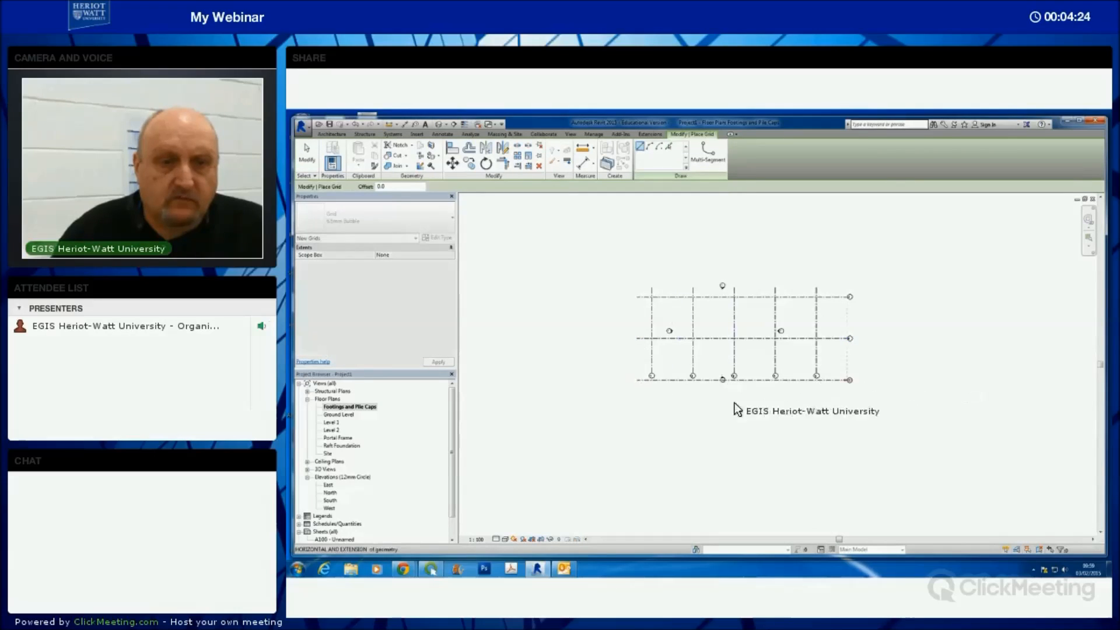
left_click(638, 421)
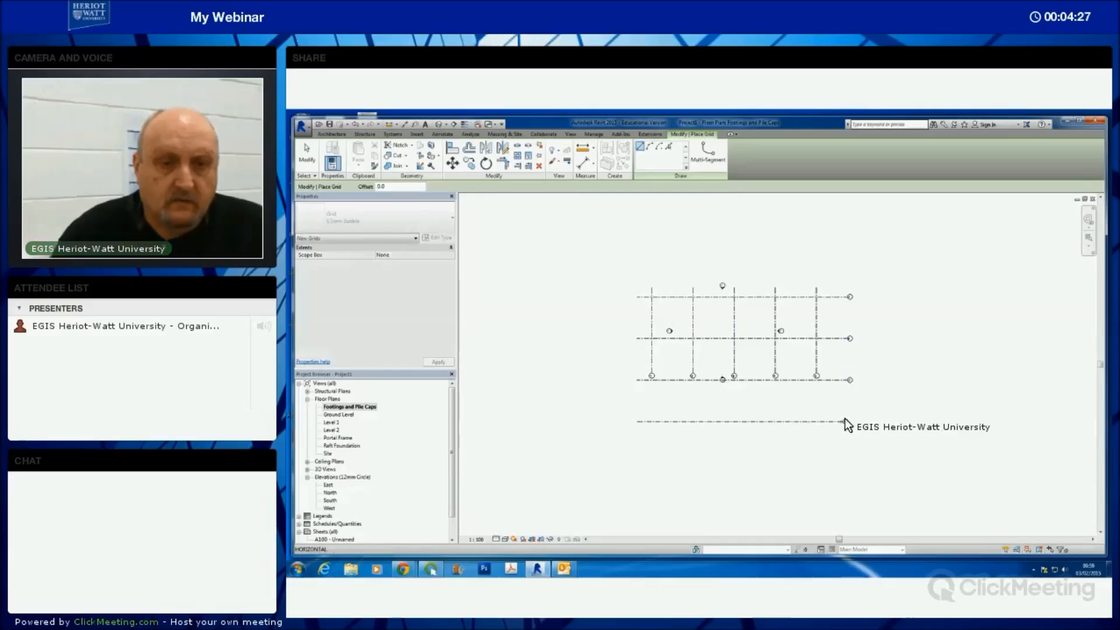
left_click(846, 420)
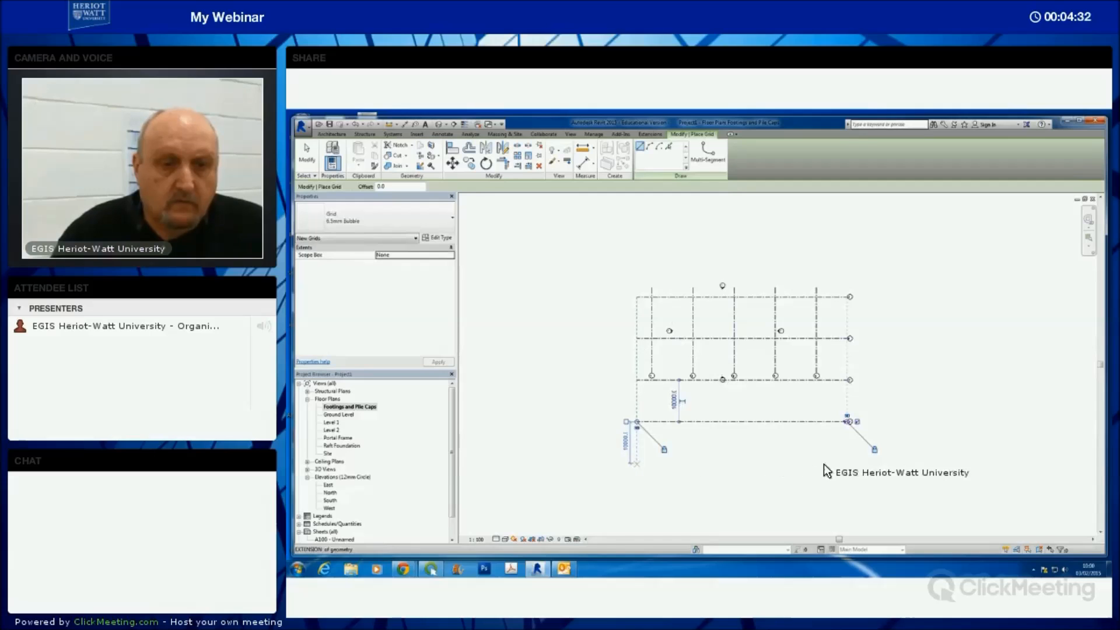
left_click(849, 463)
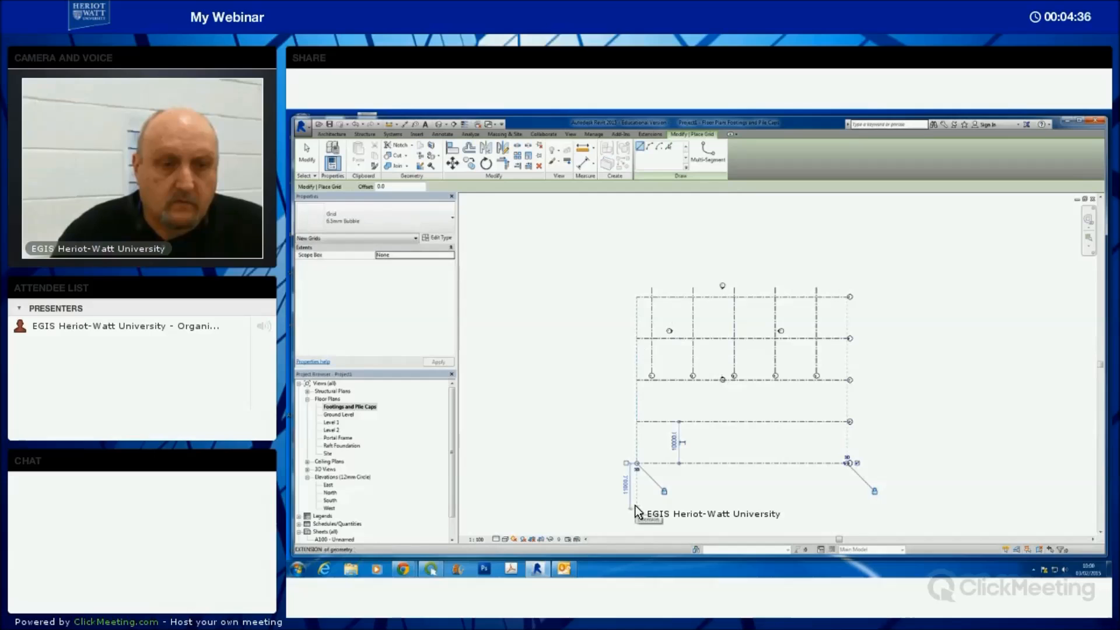
- Draw three more horizontal grid lines below the existing ones at 10000 spacing, aligned with their ends, and finish placing grids
left_click(636, 505)
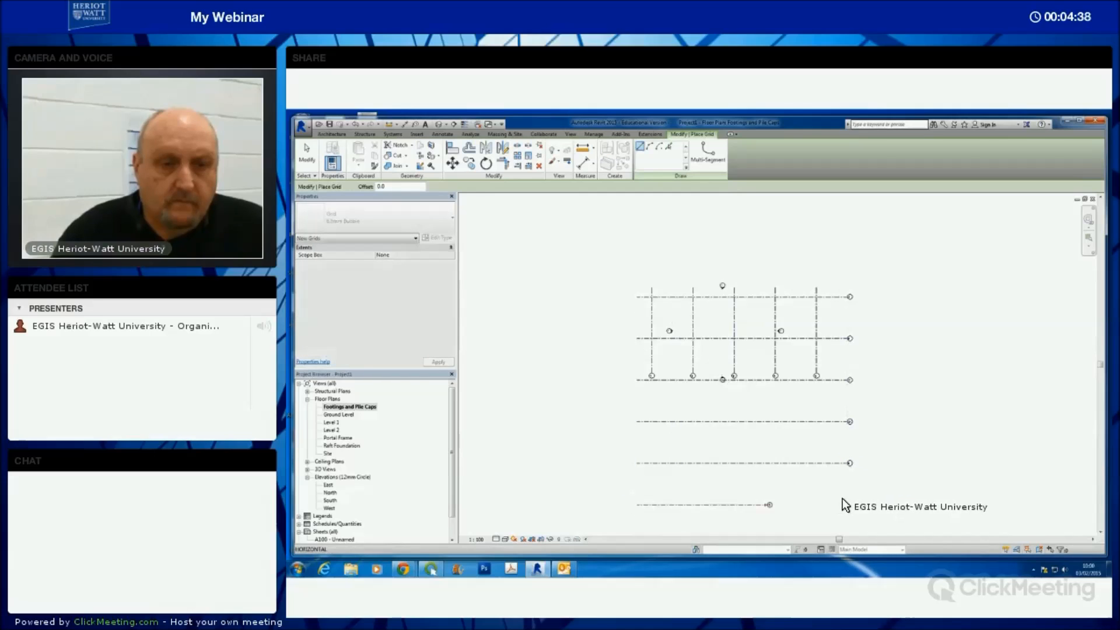
left_click(846, 501)
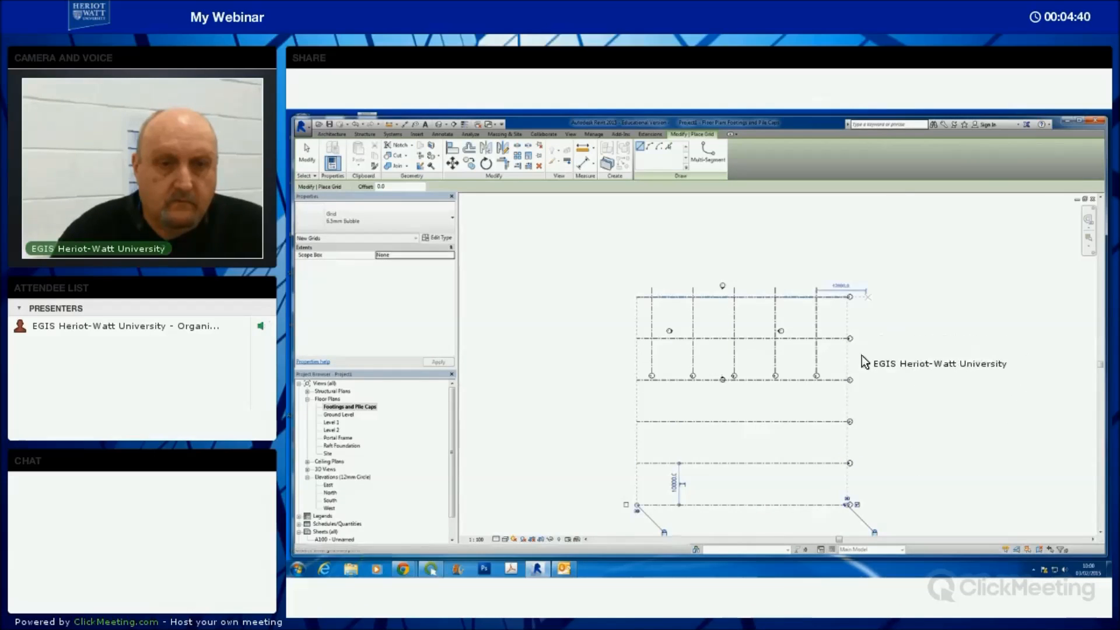
middle_click_drag(869, 396, 870, 344)
middle_click_drag(636, 501, 641, 417)
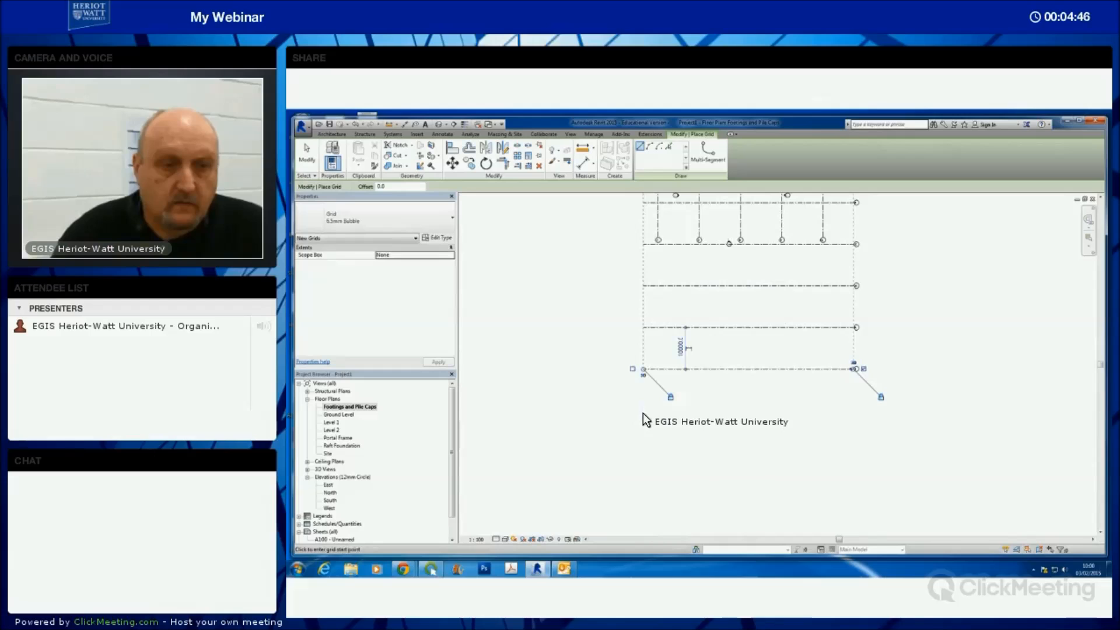
left_click(643, 410)
left_click(851, 412)
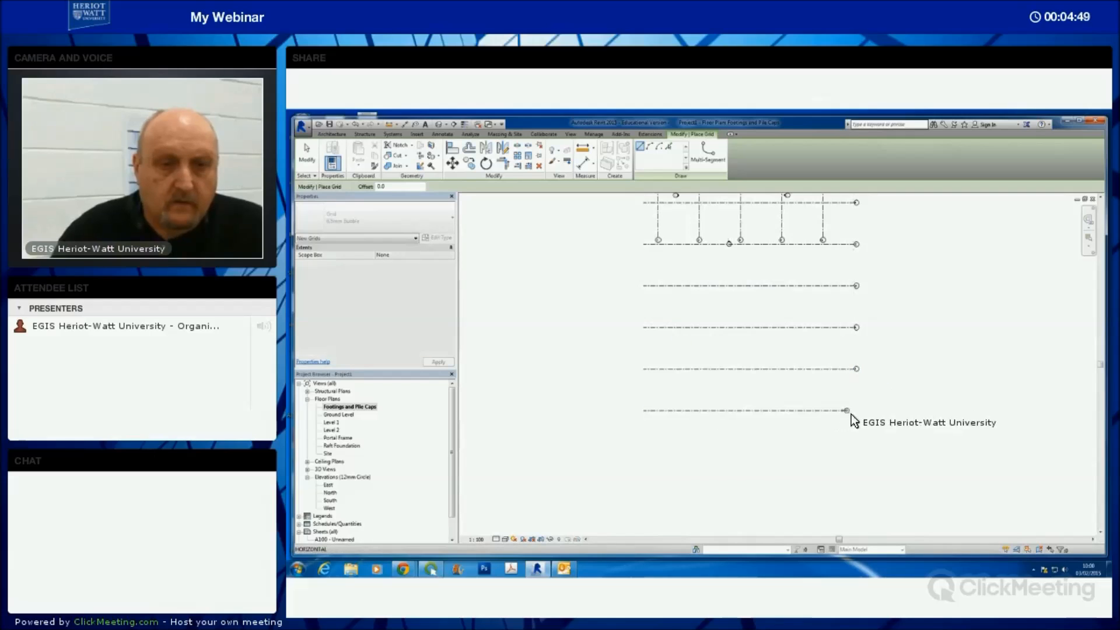
left_click(643, 453)
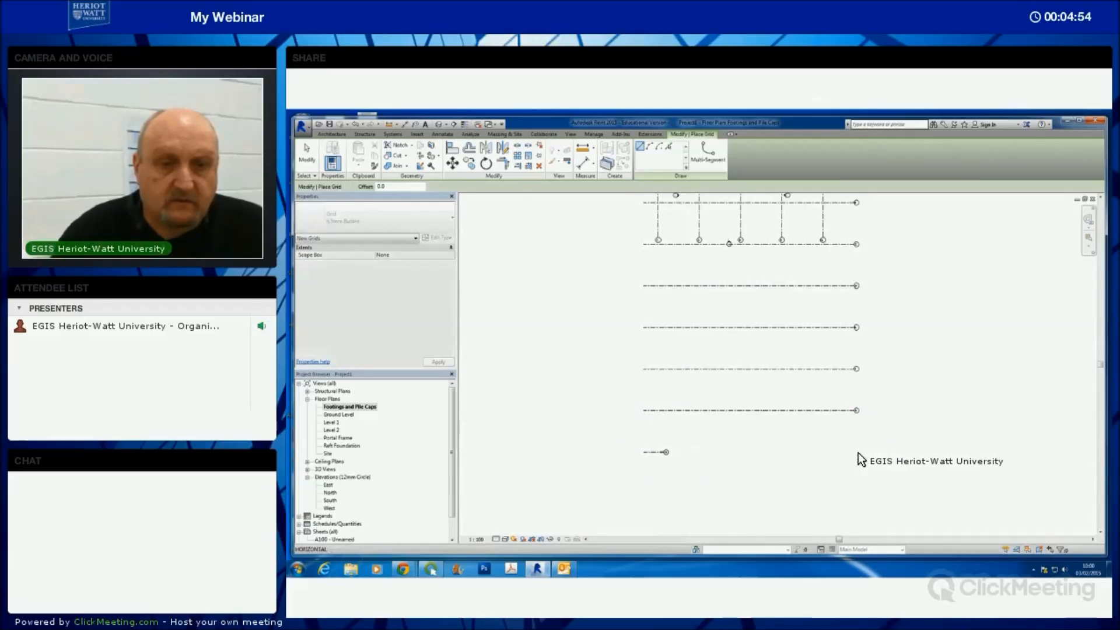
left_click(856, 454)
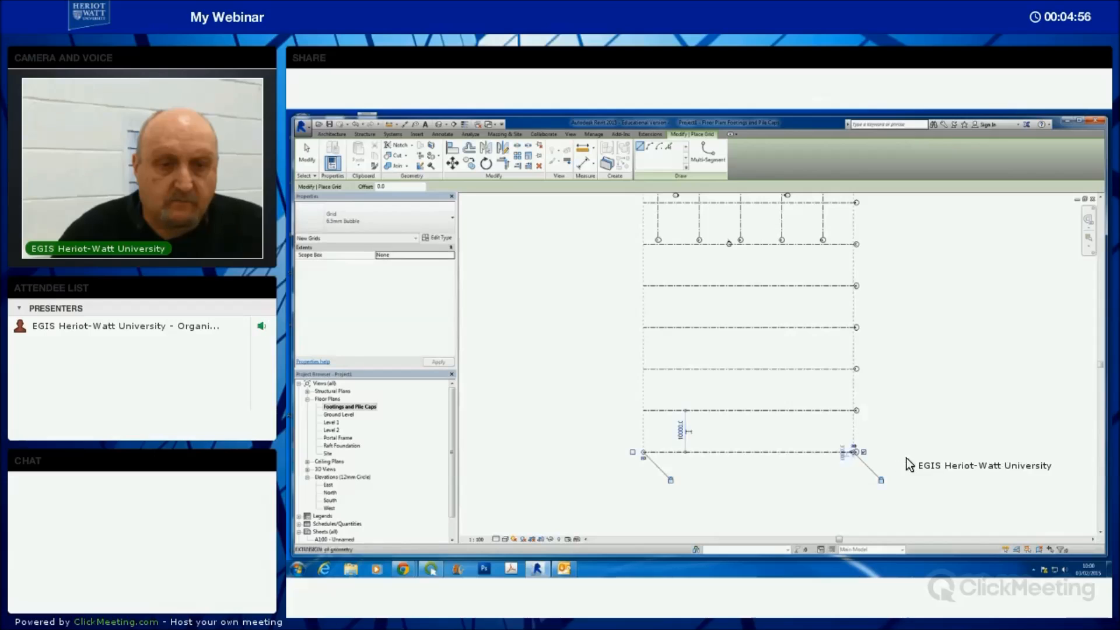
key("Escape")
- Extend the five vertical grid lines downward so their bubbles sit just below the lowest horizontal grid line
scroll(911, 457, "down", 1)
mouse_move(915, 418)
middle_mouse_down()
mouse_move(899, 437)
mouse_move(914, 423)
middle_mouse_up()
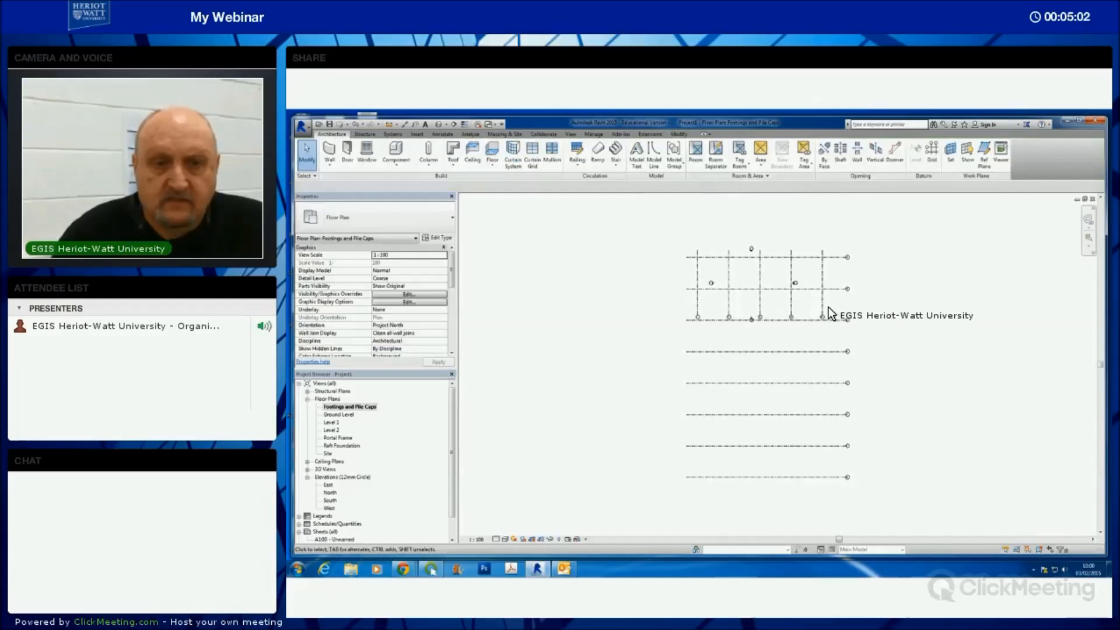
left_click(791, 303)
left_click(793, 307)
scroll(803, 337, "up", 4)
left_click_drag(782, 297, 784, 434)
middle_click_drag(923, 470, 929, 356)
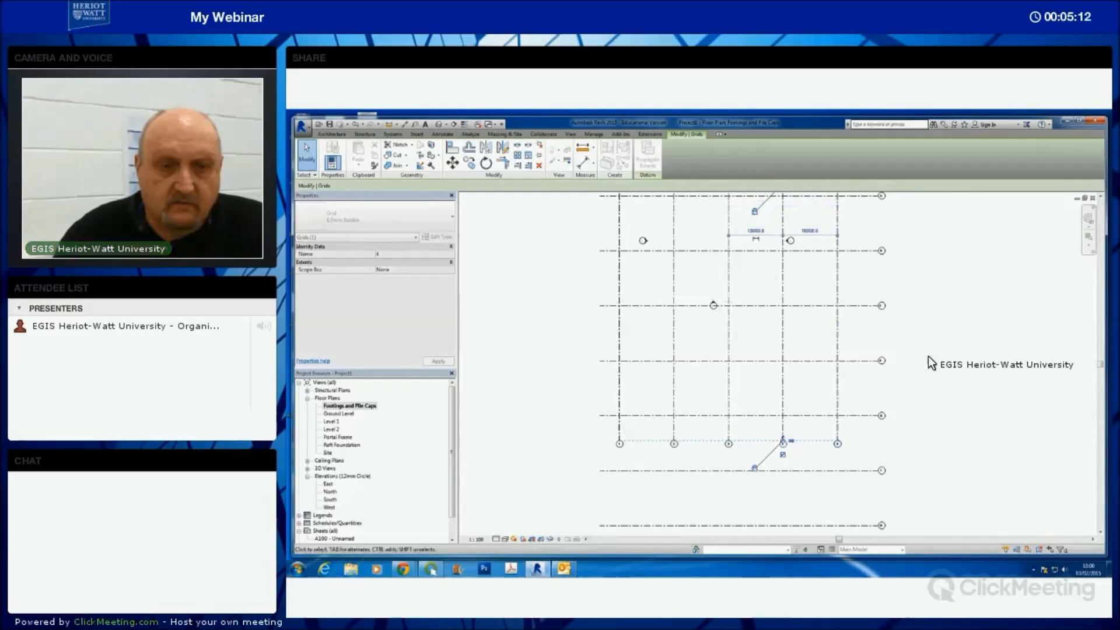
scroll(931, 370, "up", 2)
left_click_drag(741, 305, 743, 528)
middle_click_drag(933, 508, 948, 446)
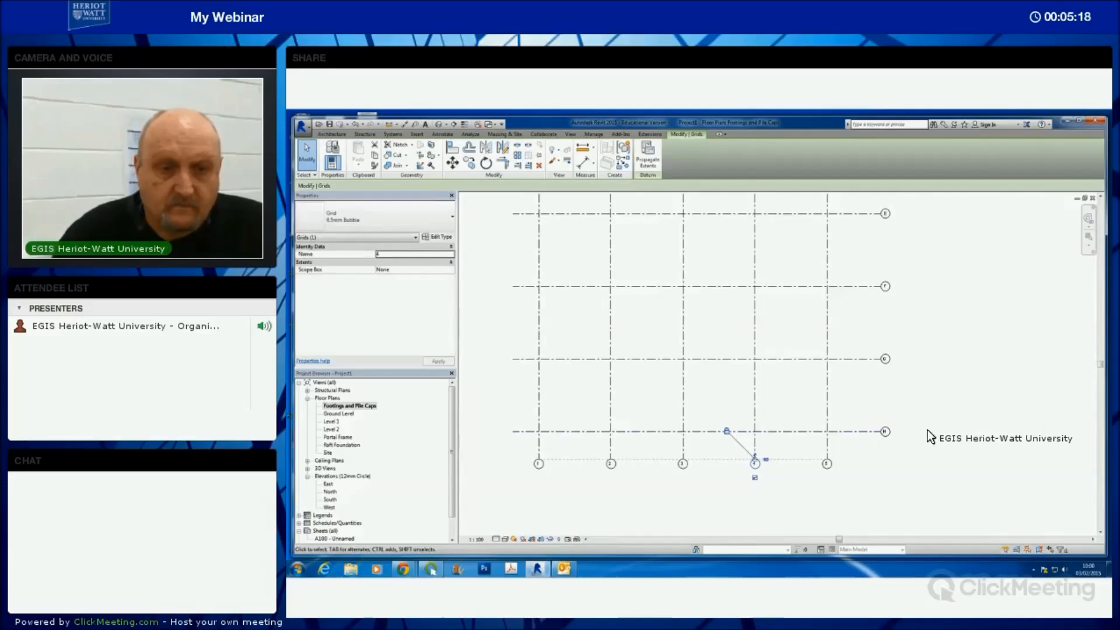
left_click(964, 369)
- Edit the floor plan's view range: set the view depth level to Unlimited and the cut plane offset to 200
scroll(965, 367, "down", 5)
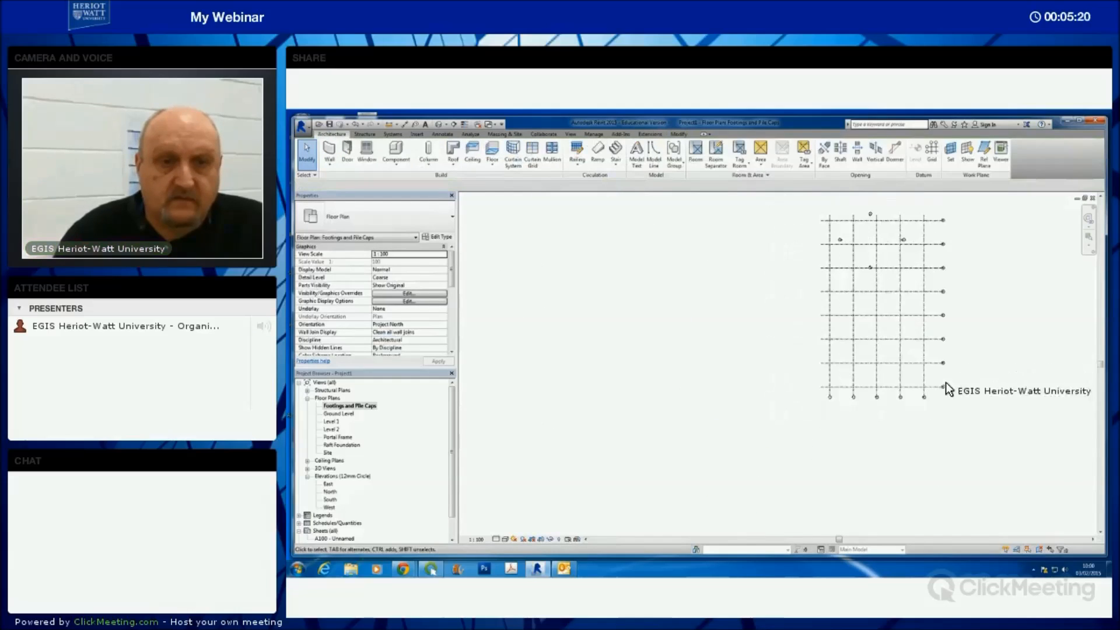
middle_click_drag(895, 407, 919, 415)
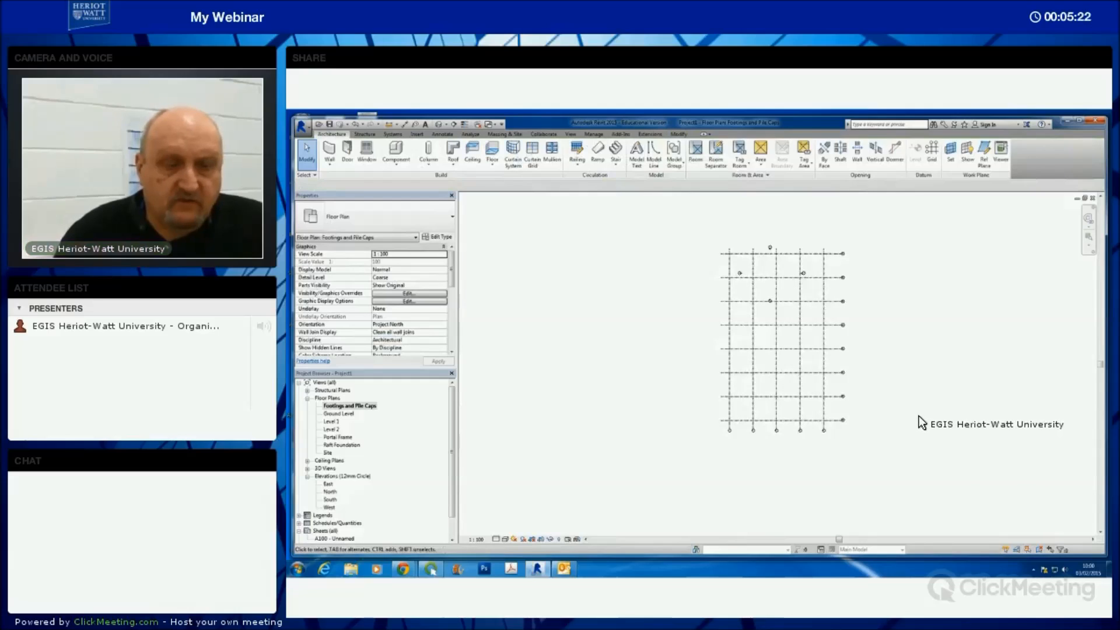
scroll(931, 399, "up", 1)
middle_click_drag(940, 360, 953, 390)
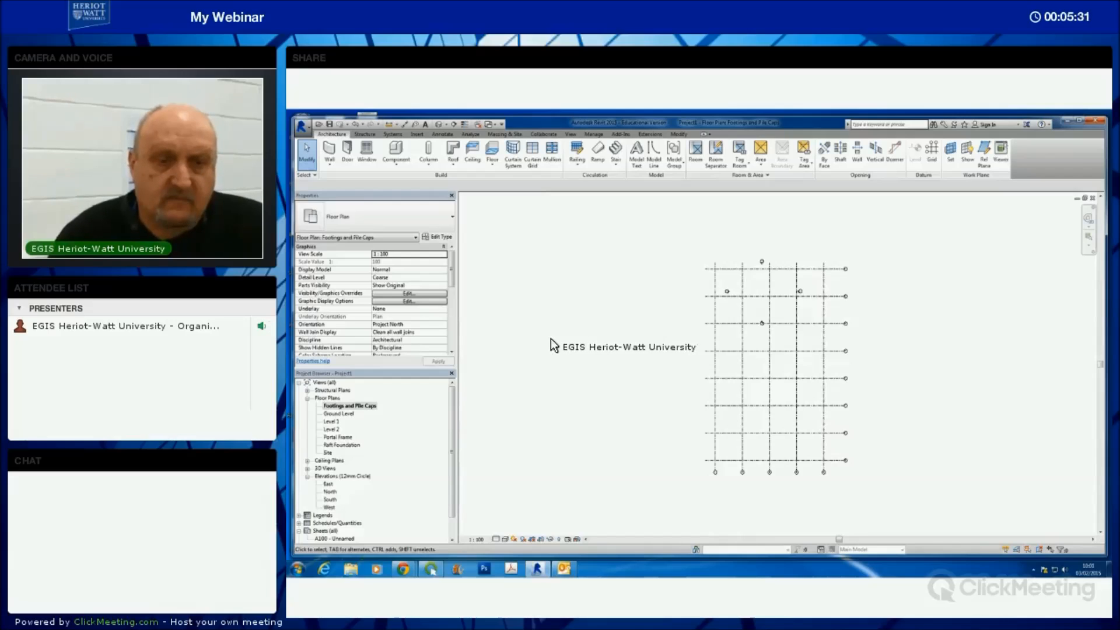
scroll(451, 295, "down", 1)
left_click_drag(450, 295, 447, 328)
left_click(409, 293)
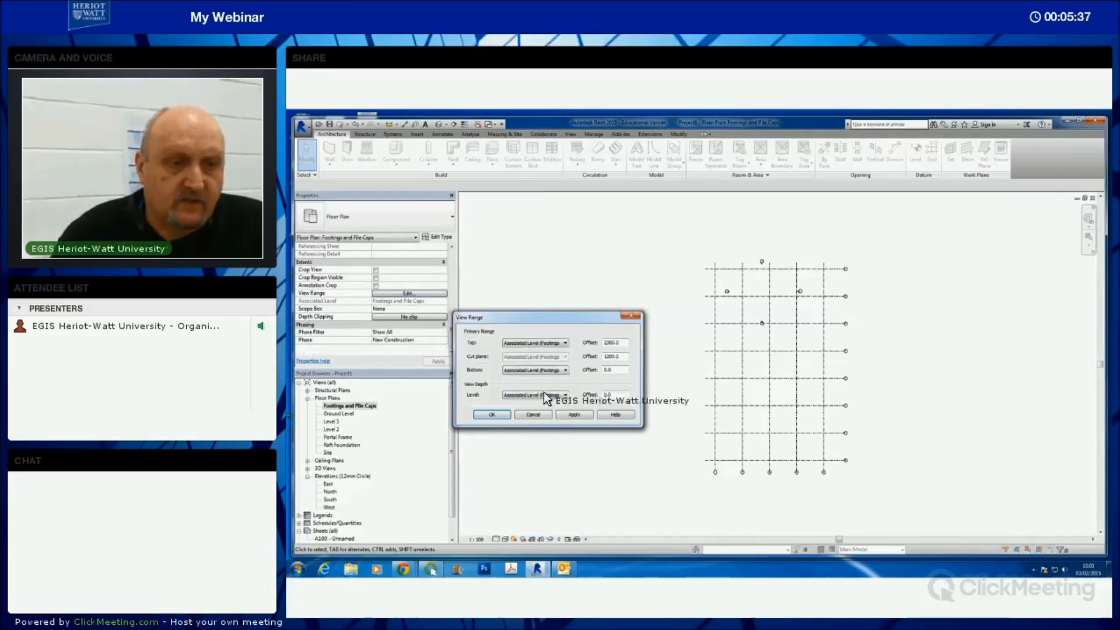
left_click(555, 400)
left_click(545, 411)
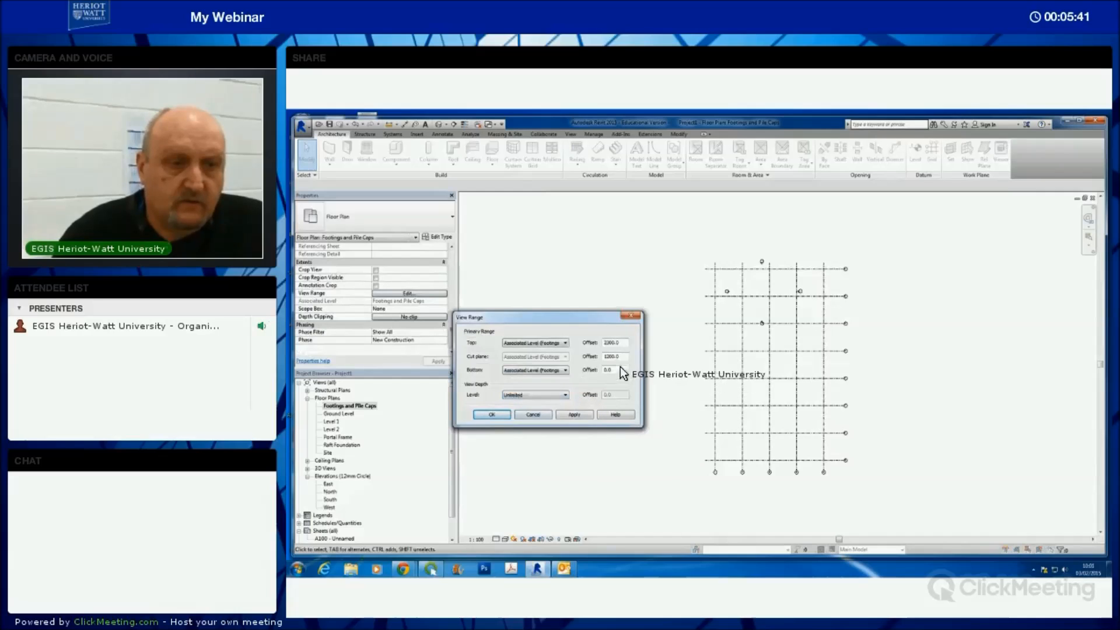
left_click_drag(621, 357, 582, 359)
type("200")
left_click(508, 415)
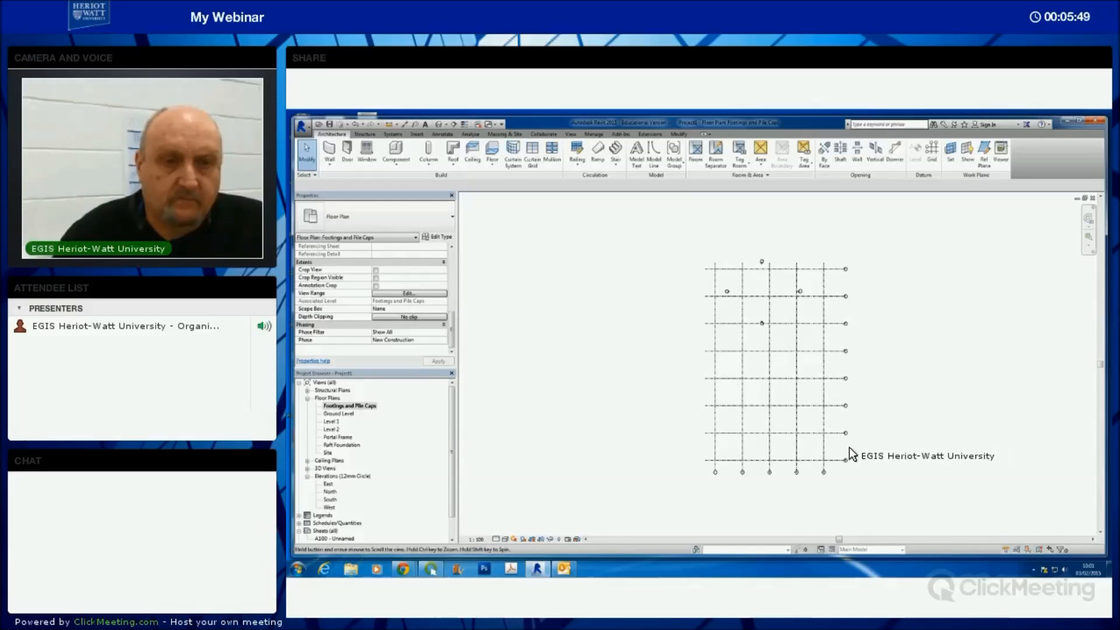
- Move the North elevation marker farther above grid A, close to the middle vertical grid line
middle_click_drag(849, 446, 791, 447)
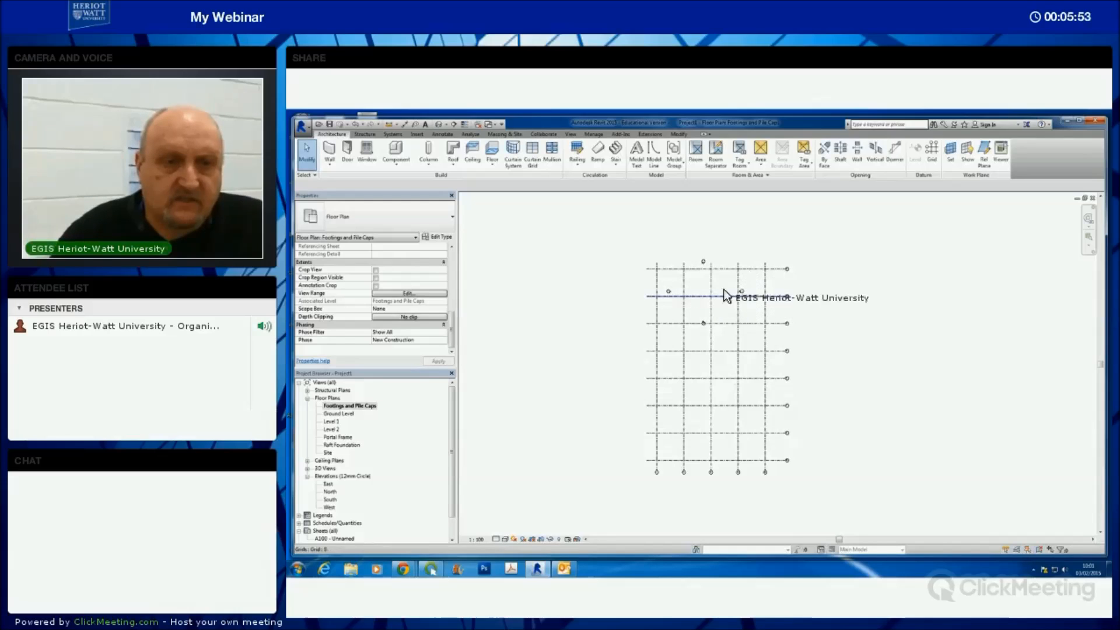
scroll(834, 353, "up", 3)
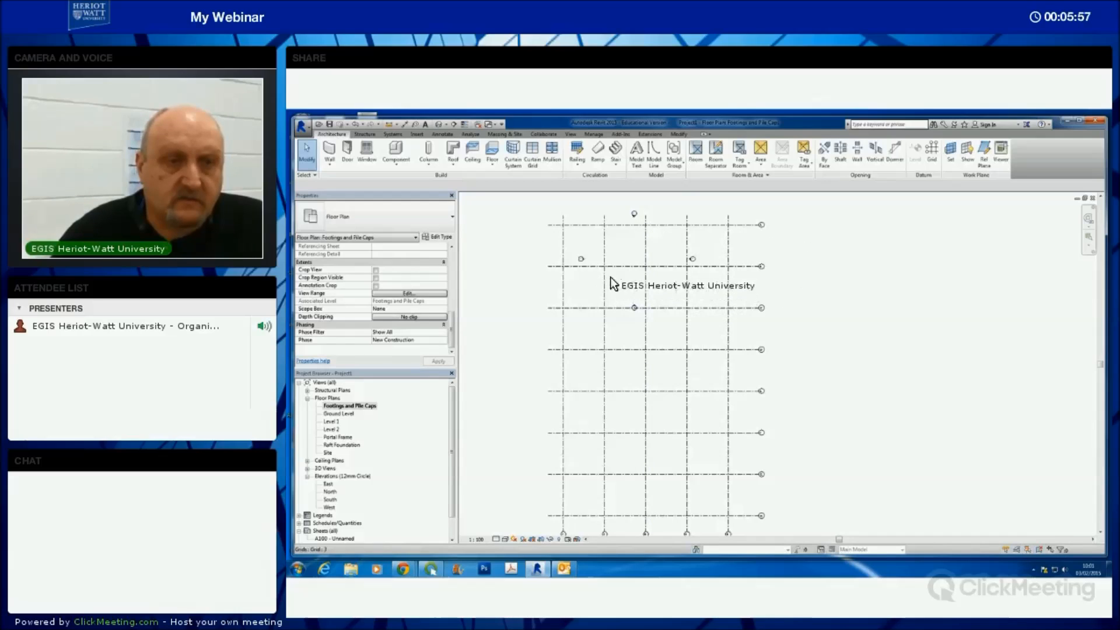
middle_click_drag(815, 298, 836, 310)
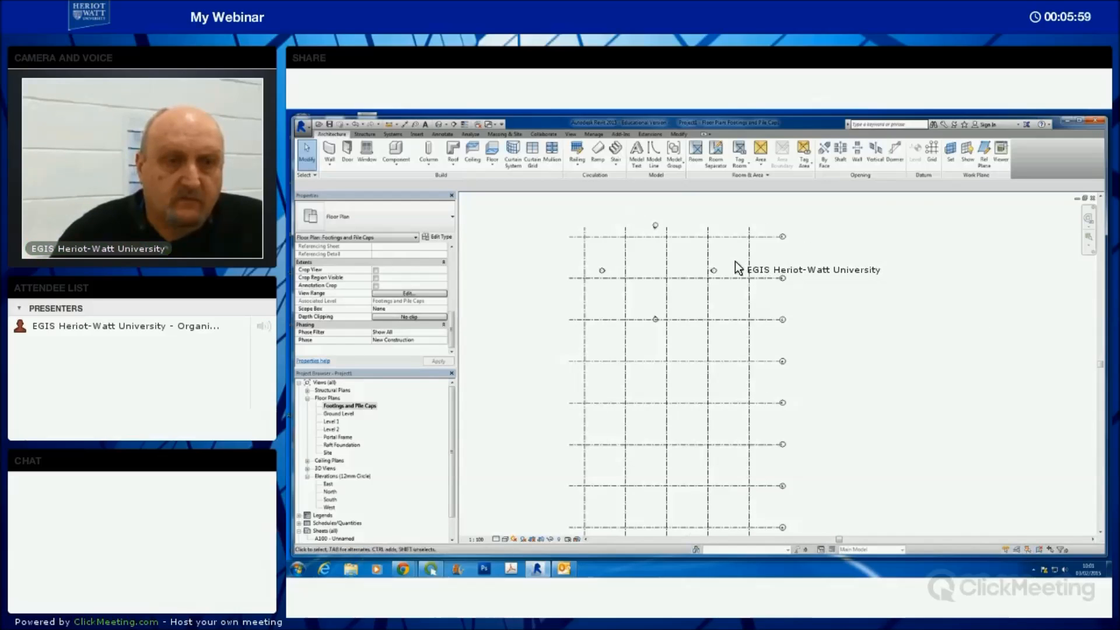
scroll(784, 296, "up", 4)
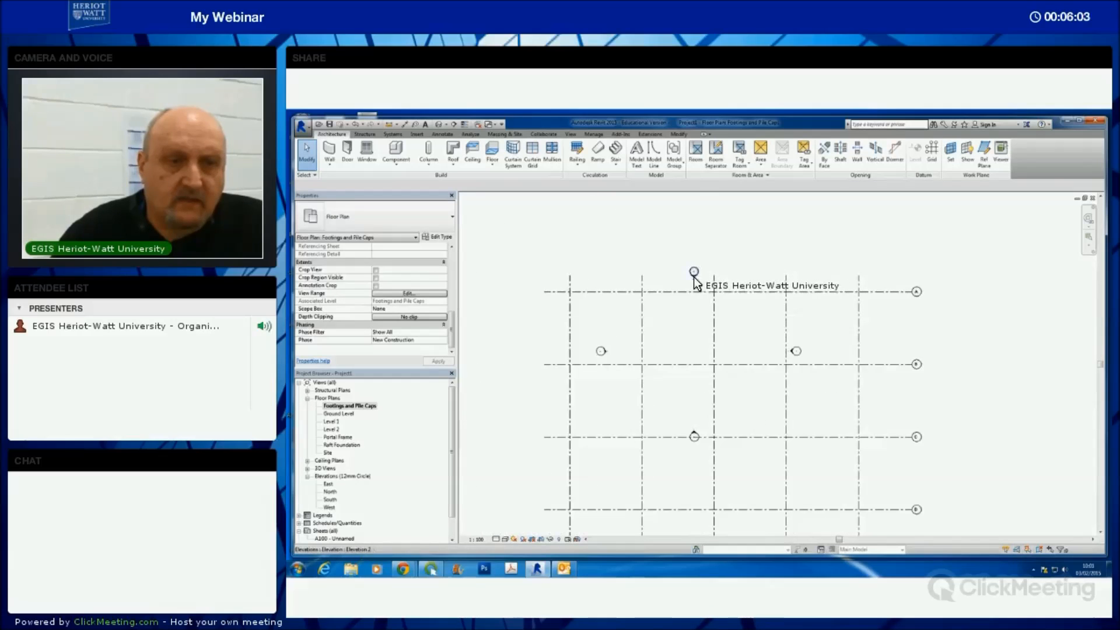
left_click(700, 269)
mouse_move(704, 270)
left_mouse_down()
mouse_move(758, 255)
mouse_move(732, 252)
left_mouse_up()
left_click(804, 261)
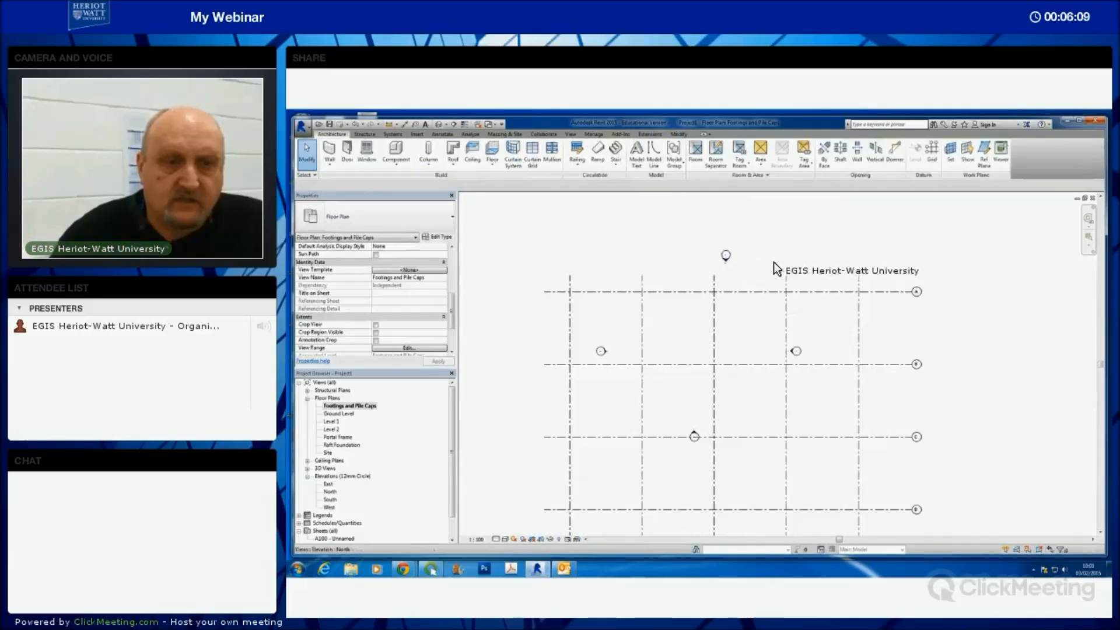
- Examine the North elevation's extents in plan, open that elevation from its marker, and return to the Footings and Pile Caps plan
left_click(773, 262)
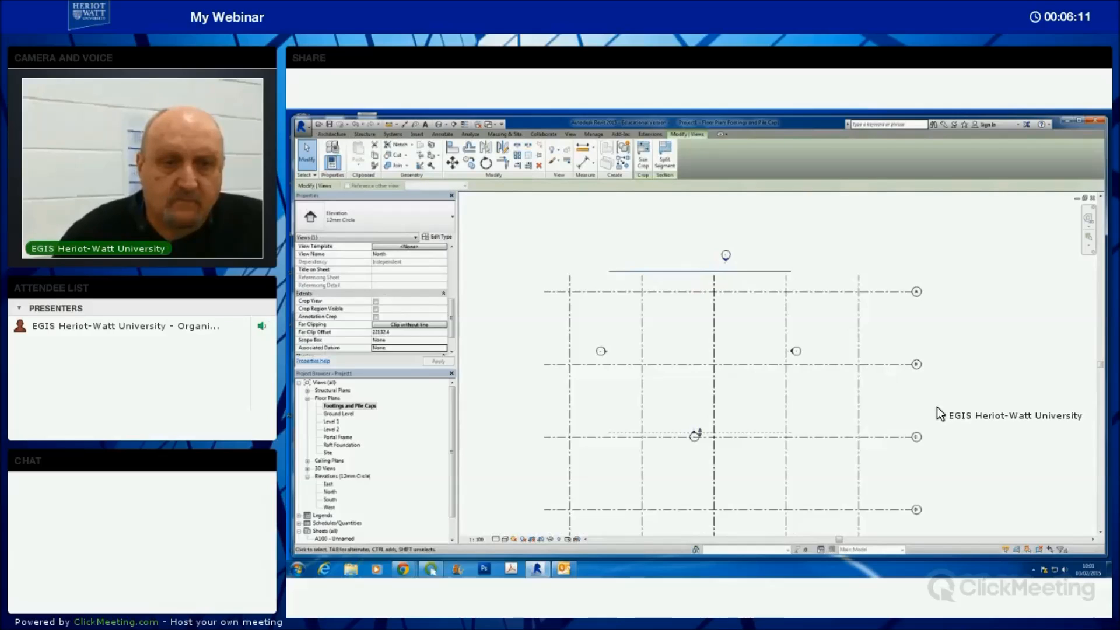
middle_click_drag(980, 404, 971, 371)
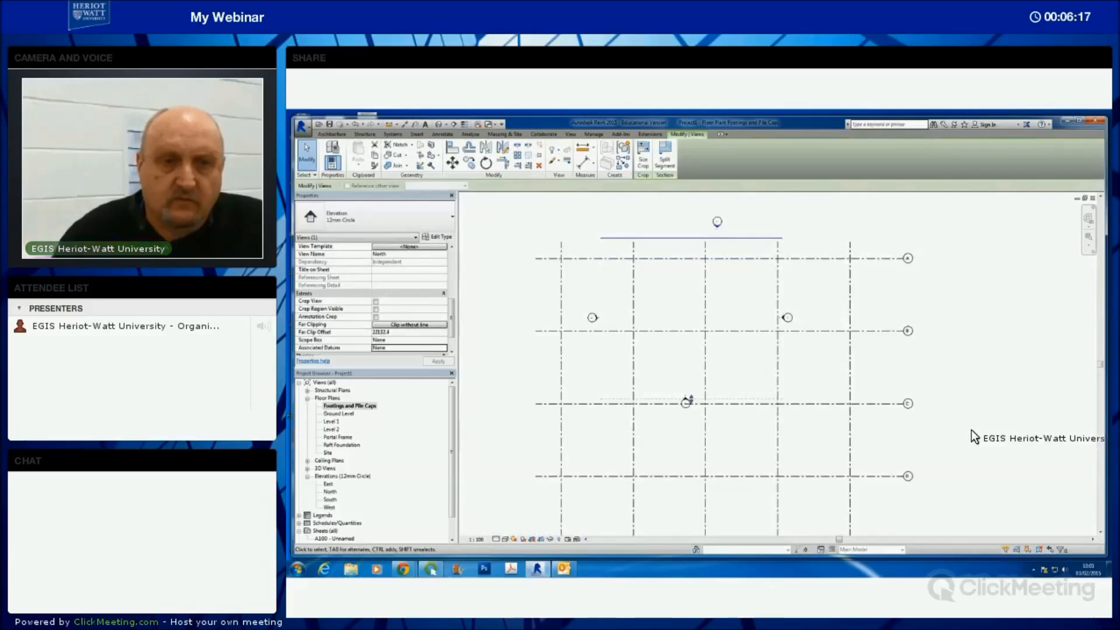
scroll(971, 429, "down", 1)
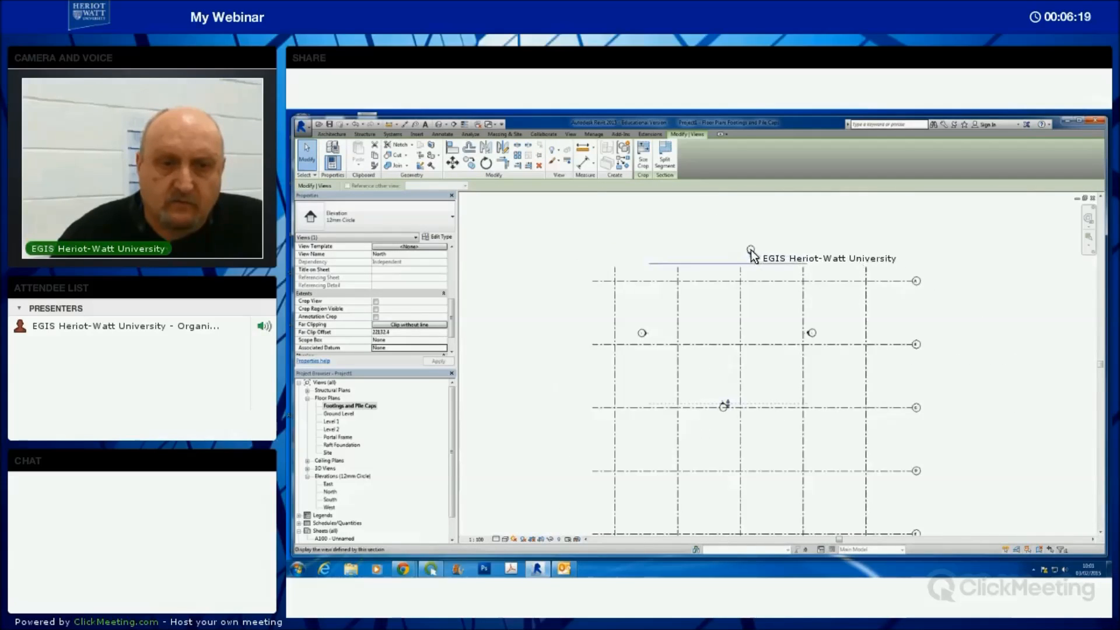
left_click(870, 298)
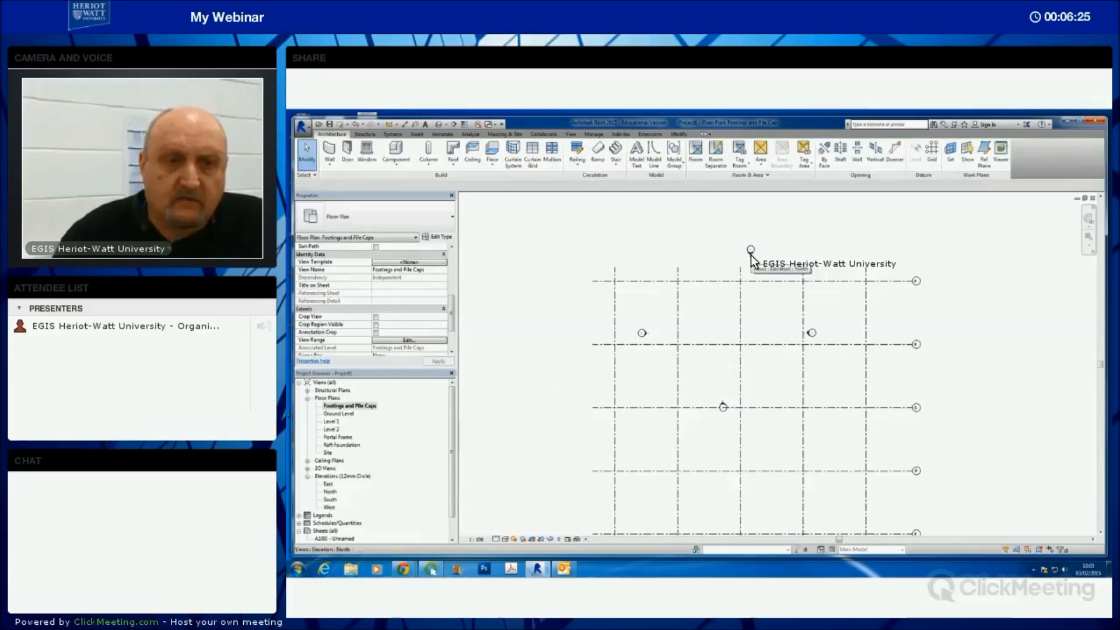
double_click(751, 254)
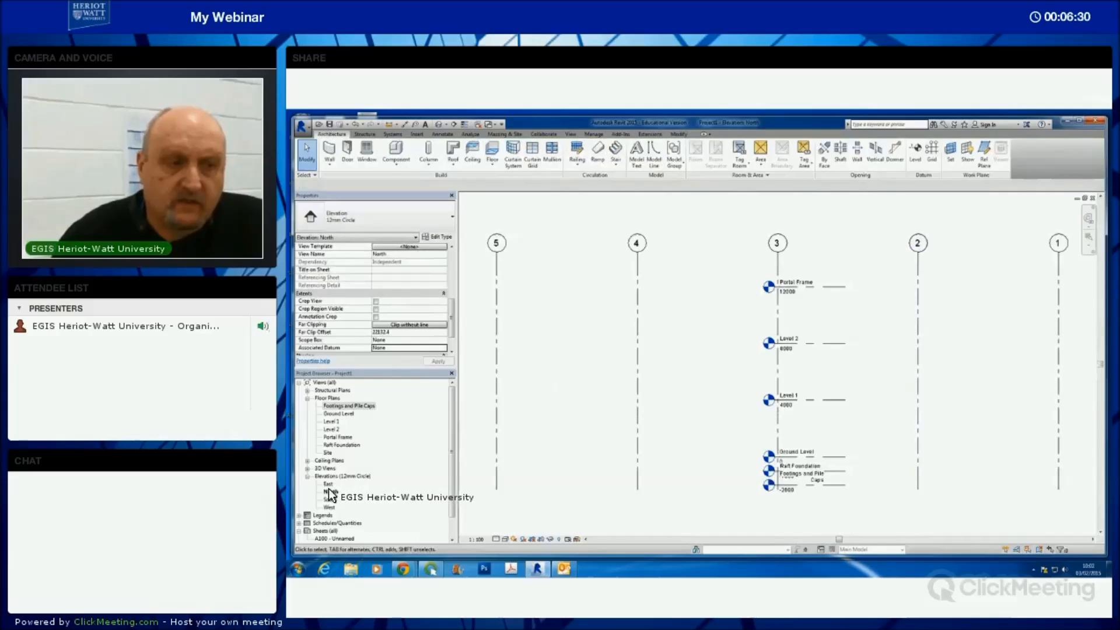
double_click(333, 405)
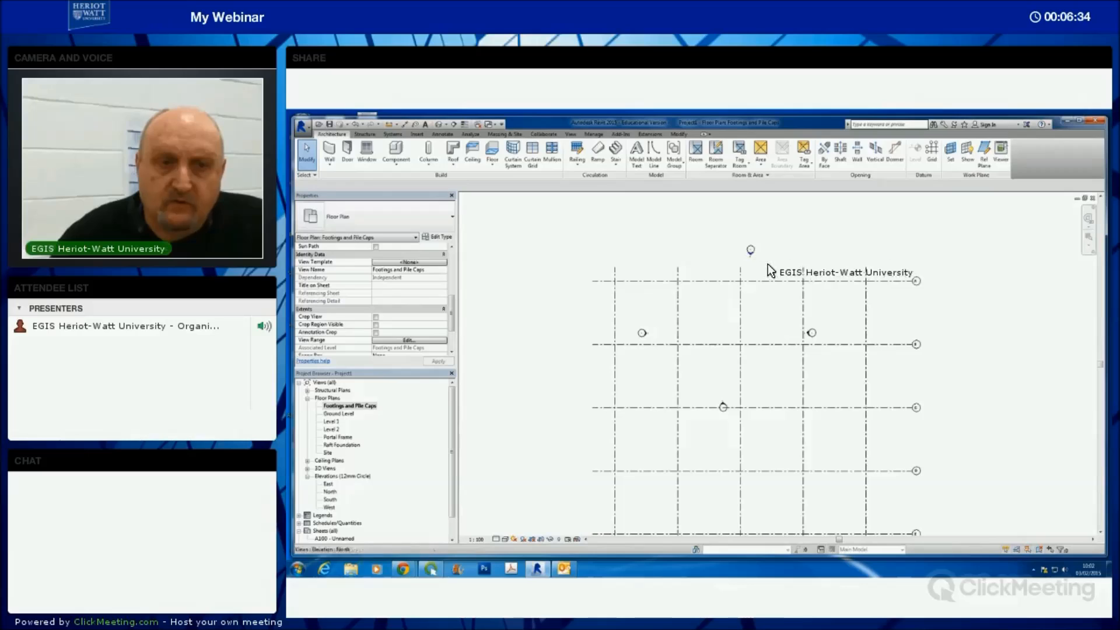
- Shift the North elevation's view line toward the grid's centre and extend its far clip below the vertical grid bubbles
left_click(753, 262)
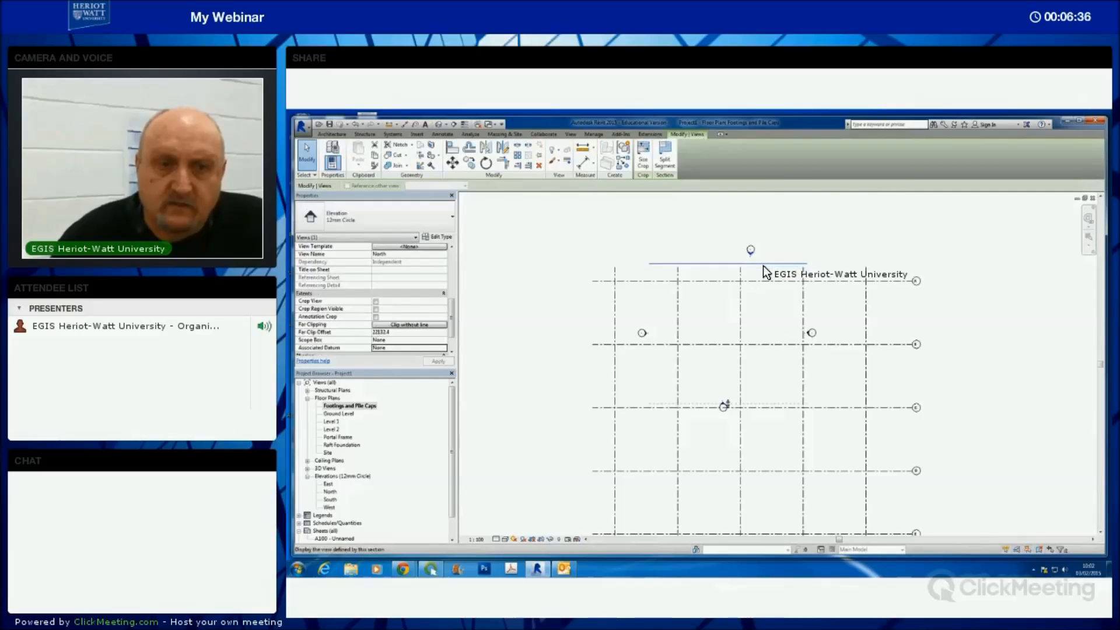
left_click_drag(758, 263, 771, 265)
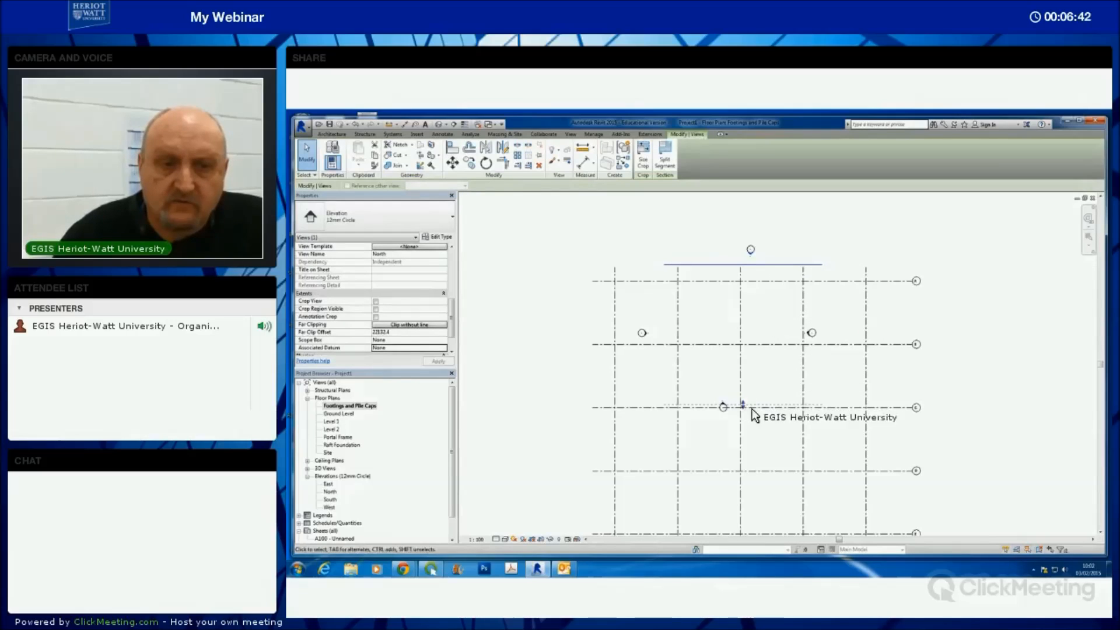
middle_click_drag(771, 350, 771, 322)
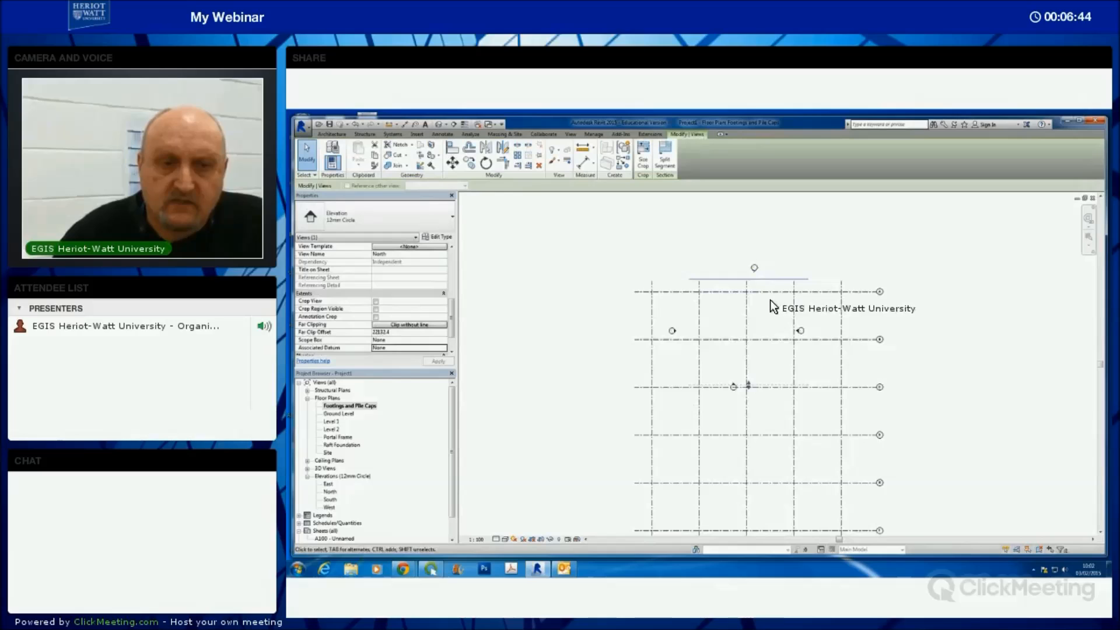
scroll(967, 427, "down", 1)
mouse_move(833, 402)
middle_mouse_down()
mouse_move(830, 300)
mouse_move(814, 278)
middle_mouse_up()
scroll(934, 356, "down", 2)
left_click_drag(818, 338, 817, 439)
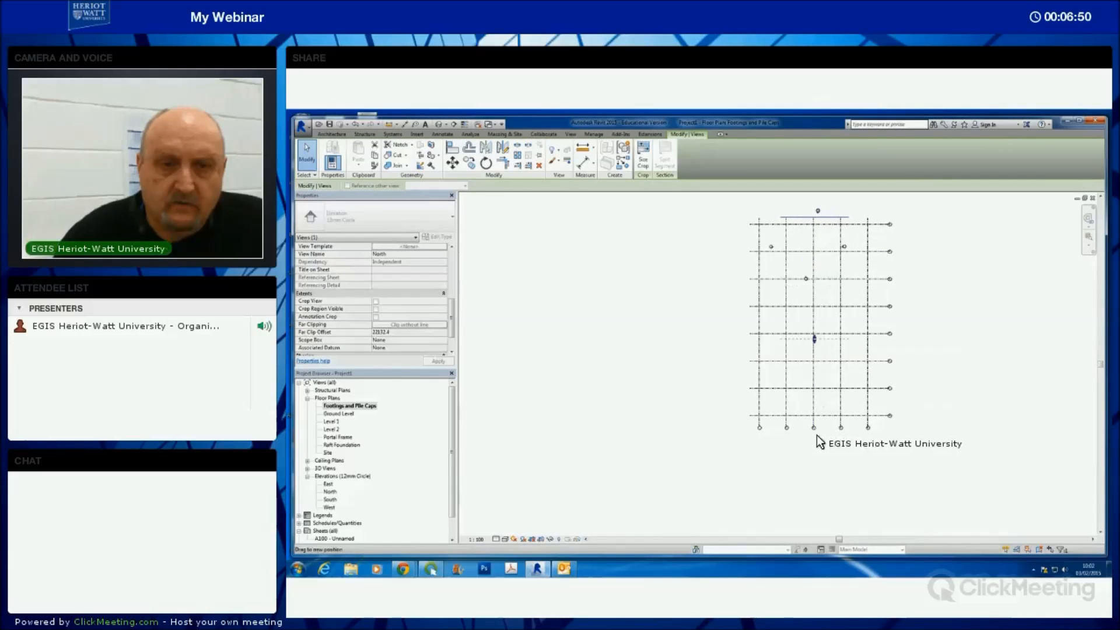
- Move the South elevation marker out of the grid to just below the middle vertical grid's bubble
left_click(805, 280)
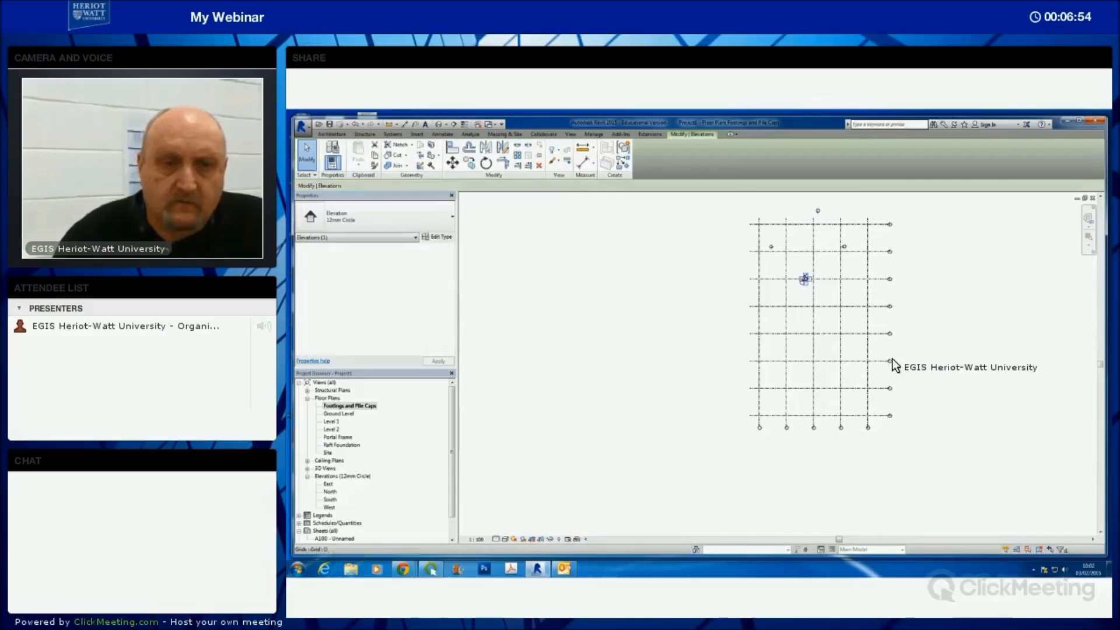
scroll(893, 359, "up", 2)
mouse_move(747, 230)
left_mouse_down()
mouse_move(768, 365)
mouse_move(768, 470)
mouse_move(785, 490)
mouse_move(762, 486)
left_mouse_up()
left_click(842, 488)
- Move the South elevation's view line down below the grid and extend its far clip up past grid A
left_click(842, 470)
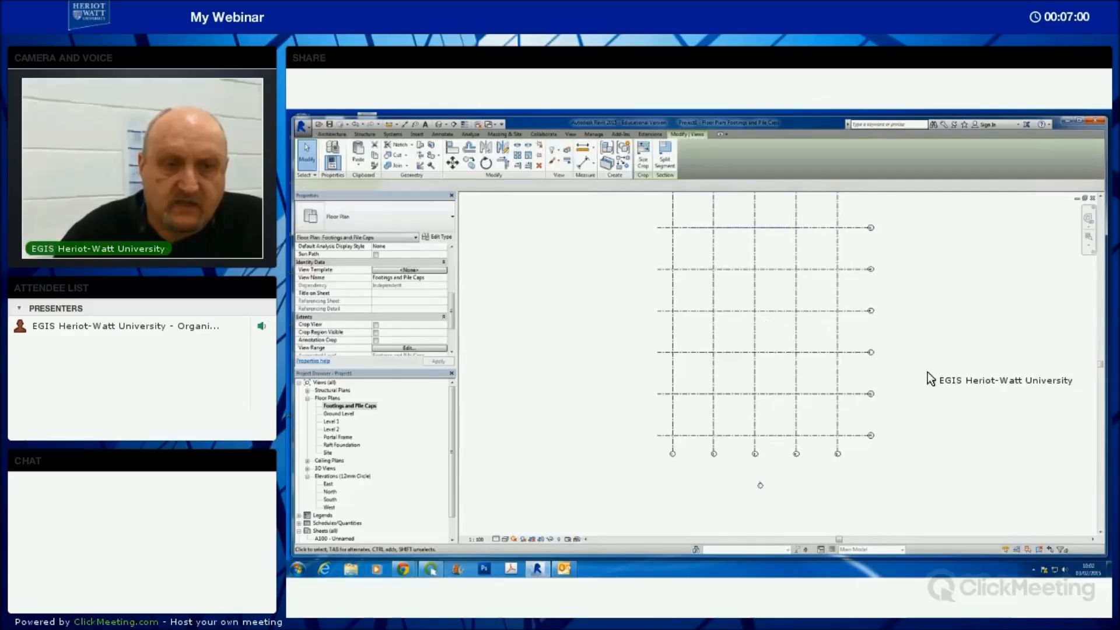
scroll(934, 361, "down", 1)
left_click_drag(795, 270, 932, 396)
middle_click_drag(827, 422, 794, 479)
left_click_drag(773, 426, 778, 245)
left_click(886, 296)
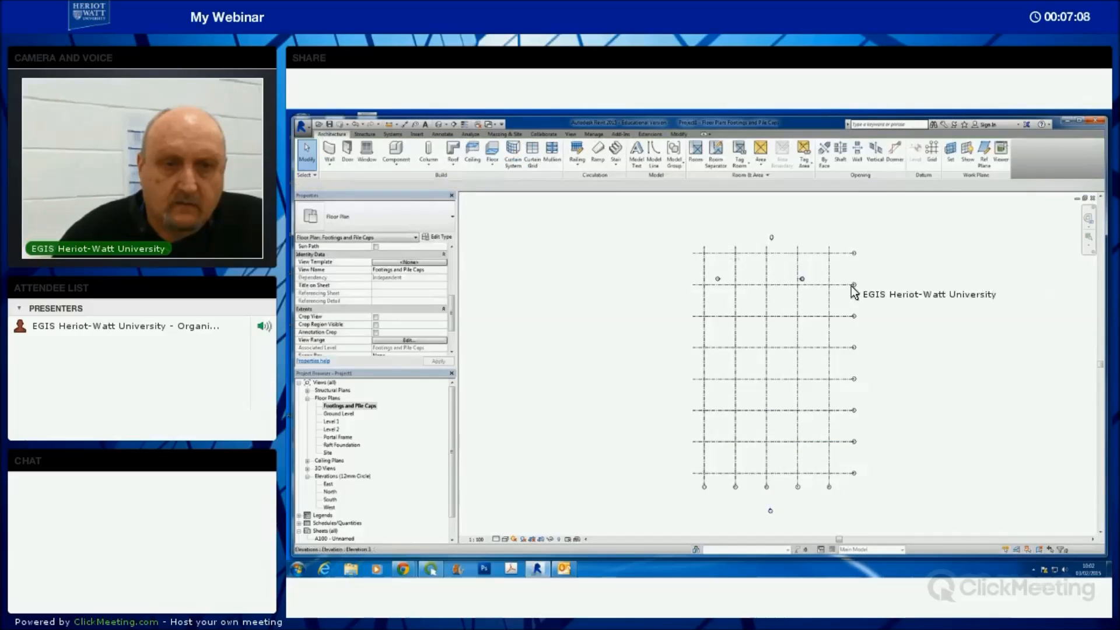
- Move the East elevation marker outside the grid, to the right of the horizontal grid bubbles near mid-height
left_click(803, 279)
scroll(831, 285, "up", 2)
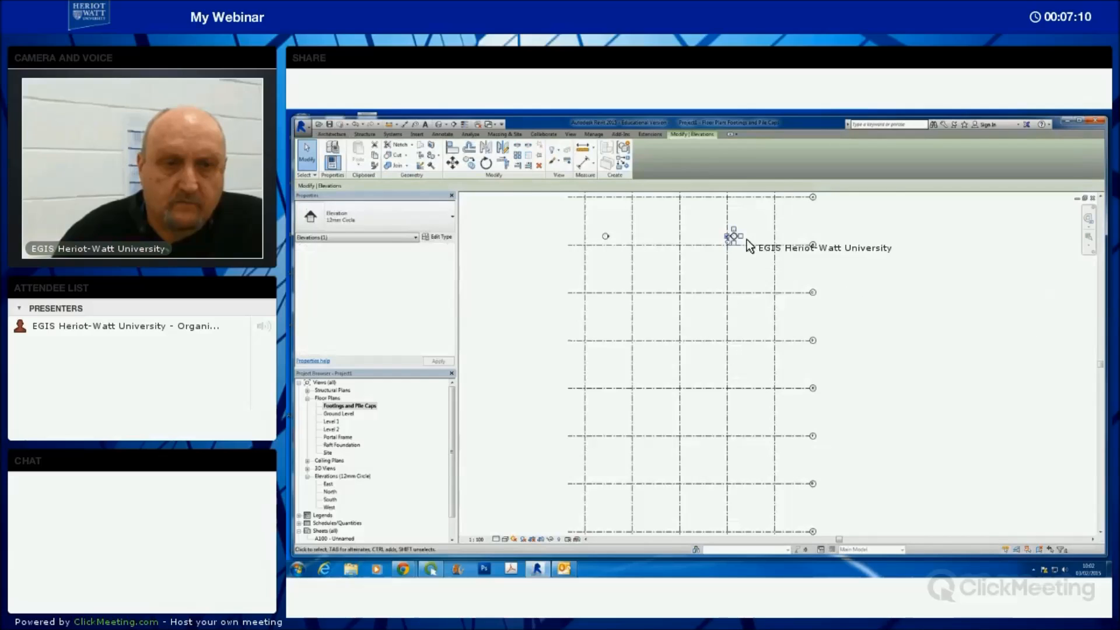
mouse_move(749, 241)
left_mouse_down()
mouse_move(853, 345)
mouse_move(895, 407)
left_mouse_up()
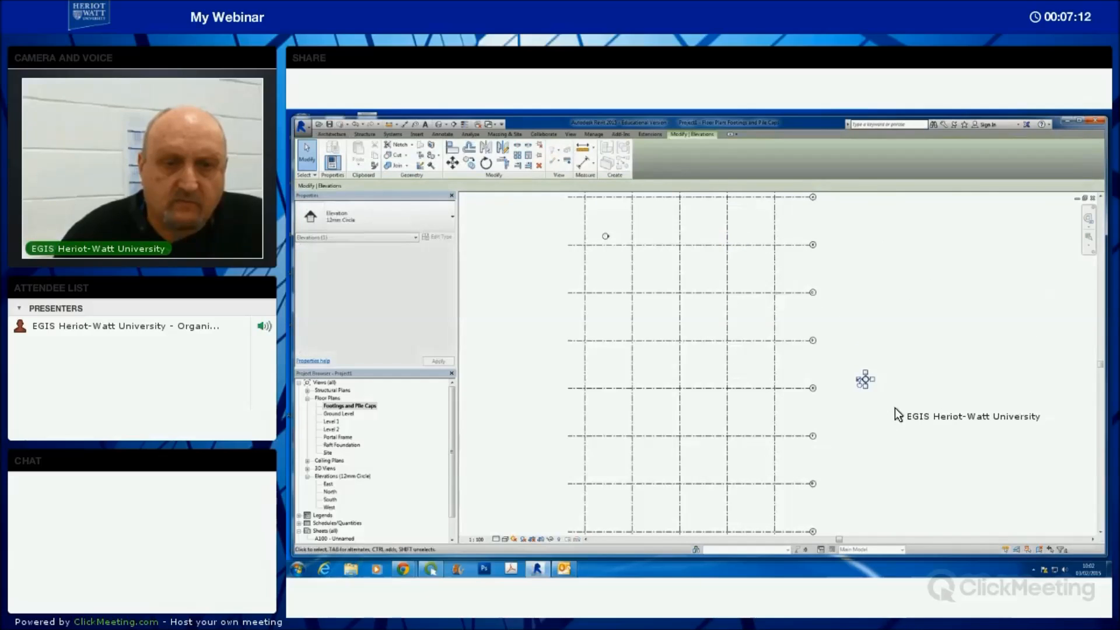
- Move the West elevation marker out of the grid to its left side near mid-height
key("Escape")
left_click(604, 238)
mouse_move(603, 237)
left_mouse_down()
mouse_move(583, 253)
mouse_move(533, 387)
mouse_move(530, 369)
left_mouse_up()
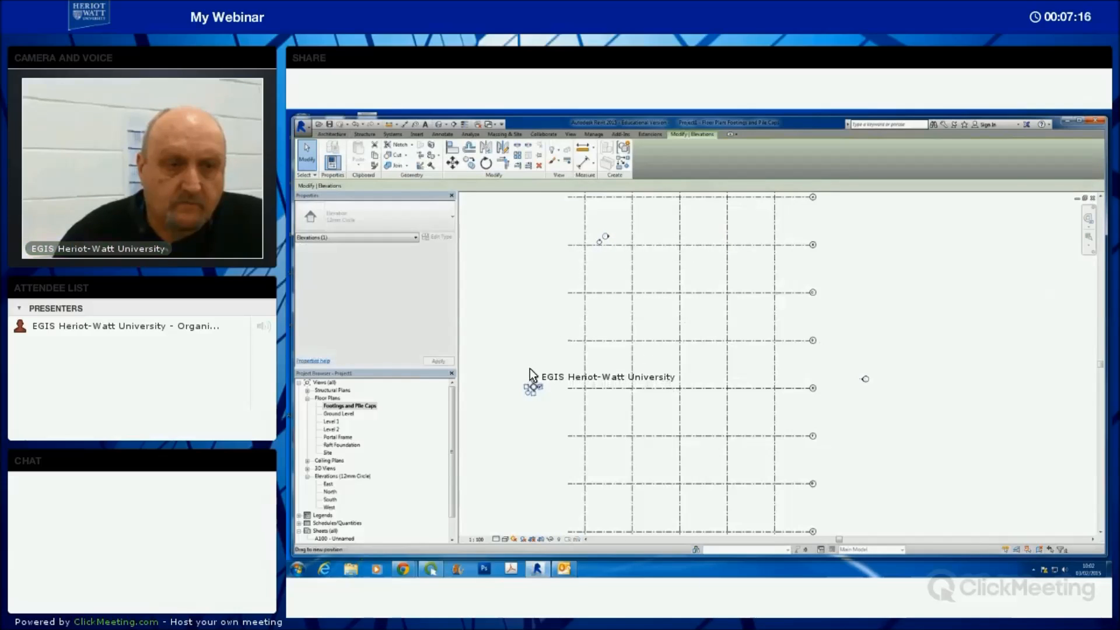
- Move the East elevation's view line outside the horizontal grid bubbles and extend its far clip past the grid's left edge
key("Escape")
left_click(862, 381)
middle_click_drag(883, 425, 894, 408)
left_click_drag(749, 262, 856, 396)
left_click_drag(728, 361, 567, 360)
left_click(947, 404)
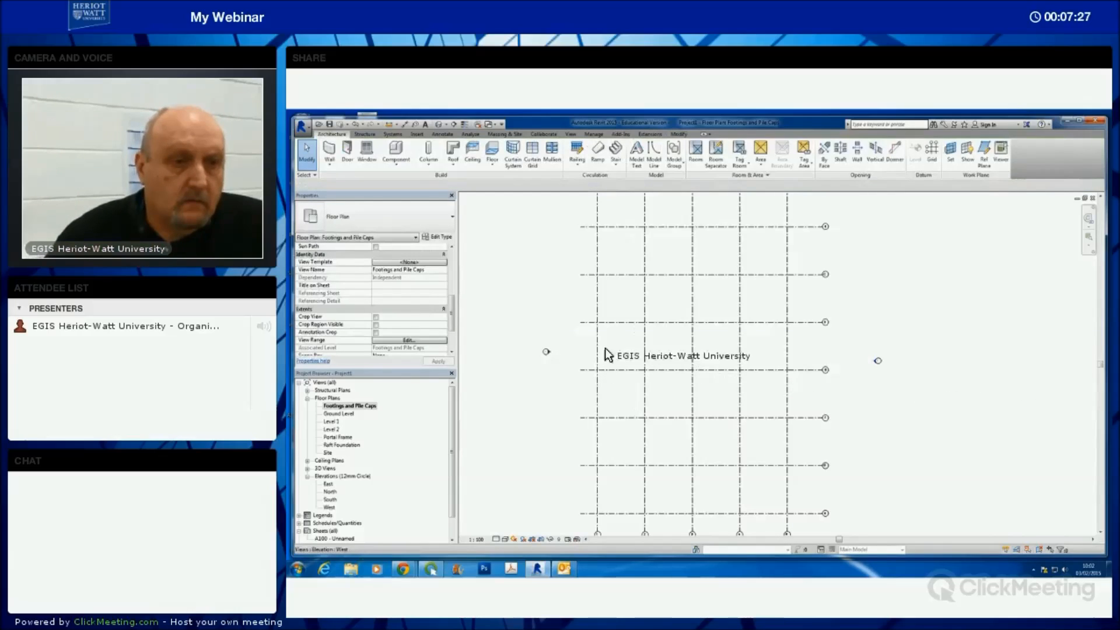
- Place the West elevation's view line just left of the grid and extend its far clip past the horizontal grid bubbles
left_click(616, 277)
left_click_drag(576, 378, 571, 408)
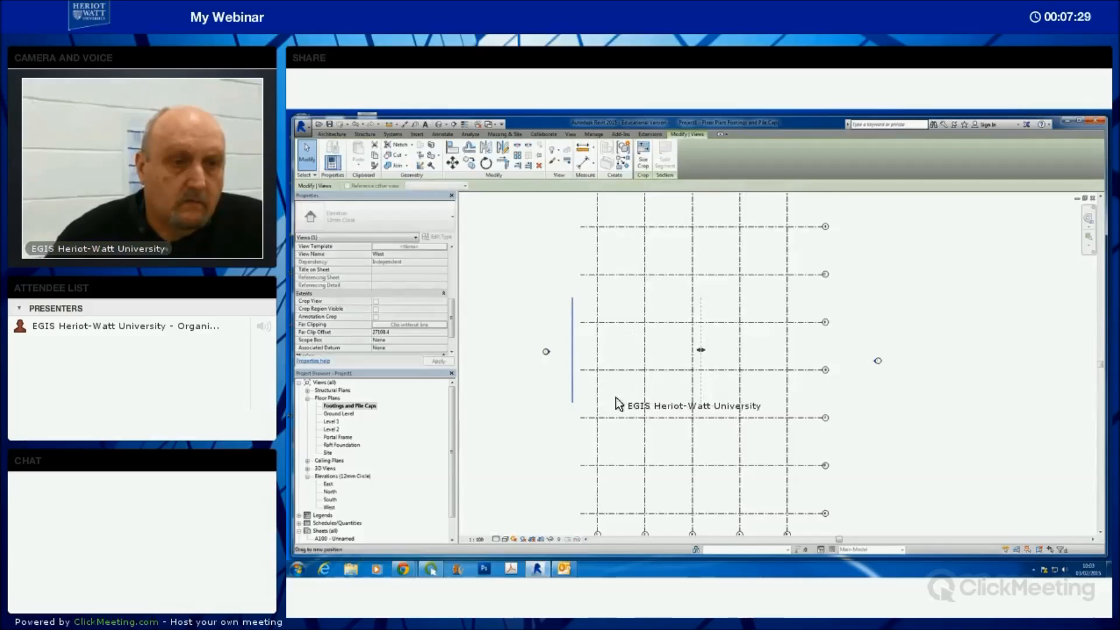
left_click_drag(699, 352, 852, 389)
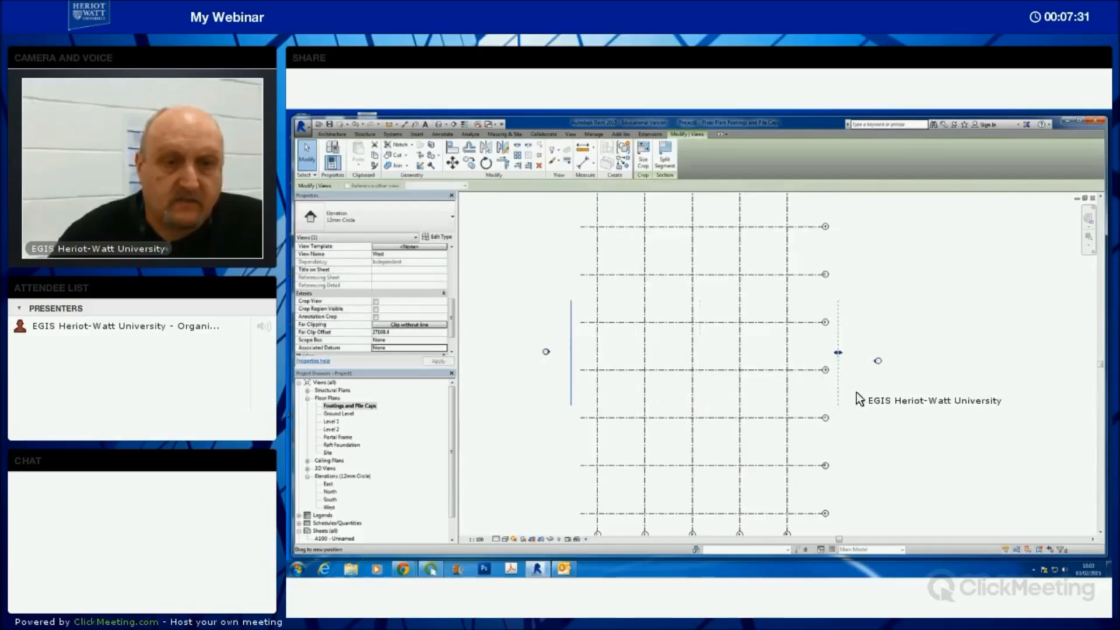
left_click(958, 432)
- Open the East elevation and examine how the levels extend across the grid lines
scroll(963, 434, "down", 4)
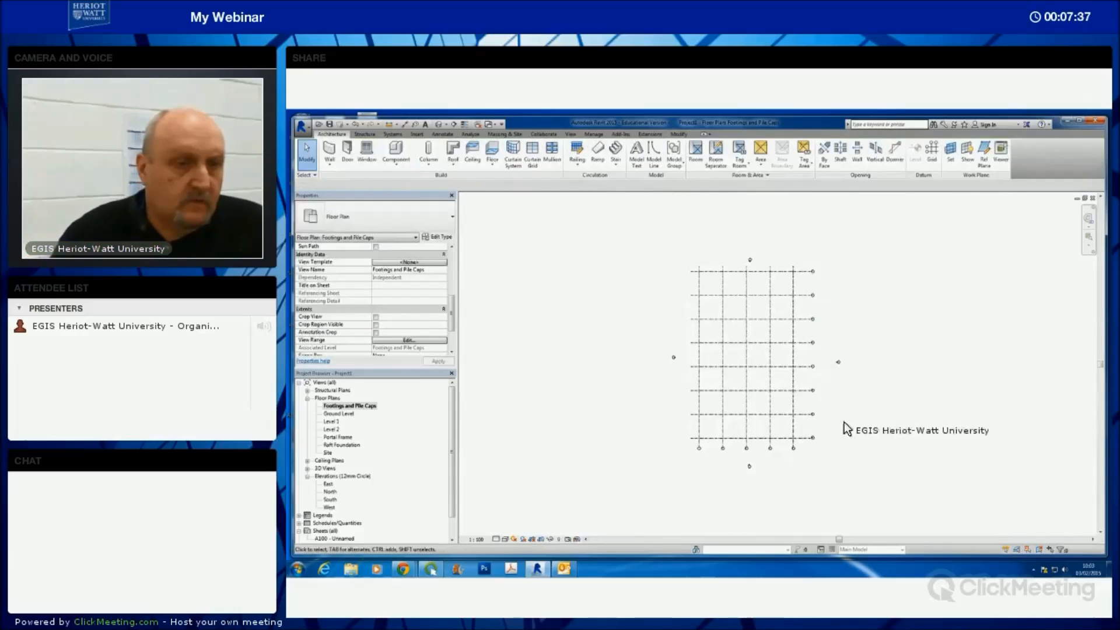
middle_click_drag(910, 424, 909, 413)
double_click(328, 483)
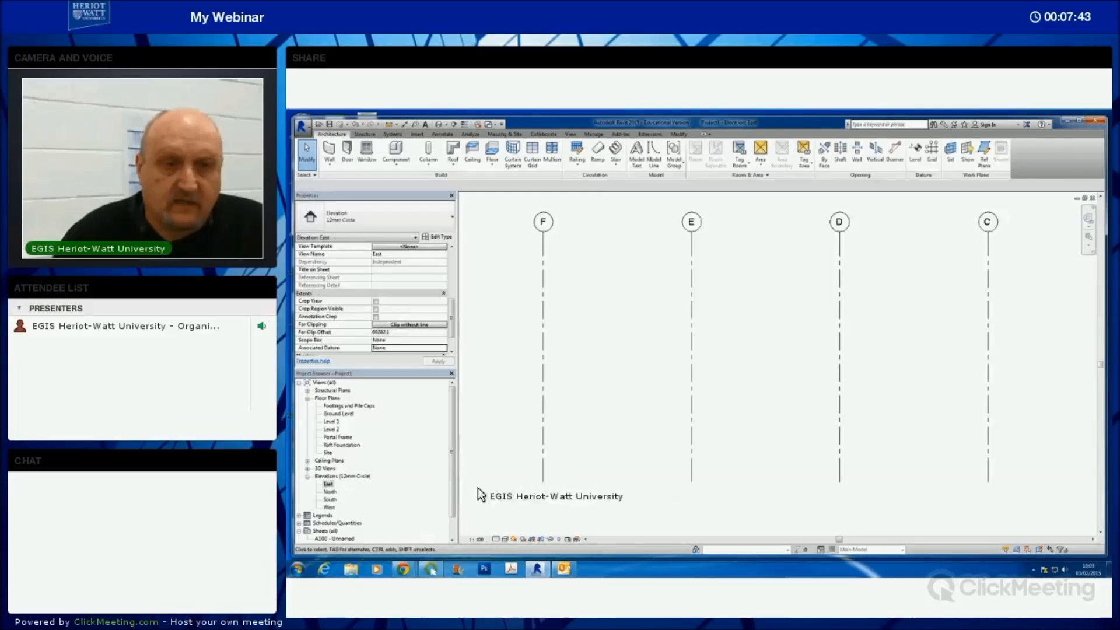
scroll(653, 453, "down", 4)
scroll(994, 495, "down", 1)
middle_click_drag(1020, 497, 844, 484)
scroll(844, 484, "up", 2)
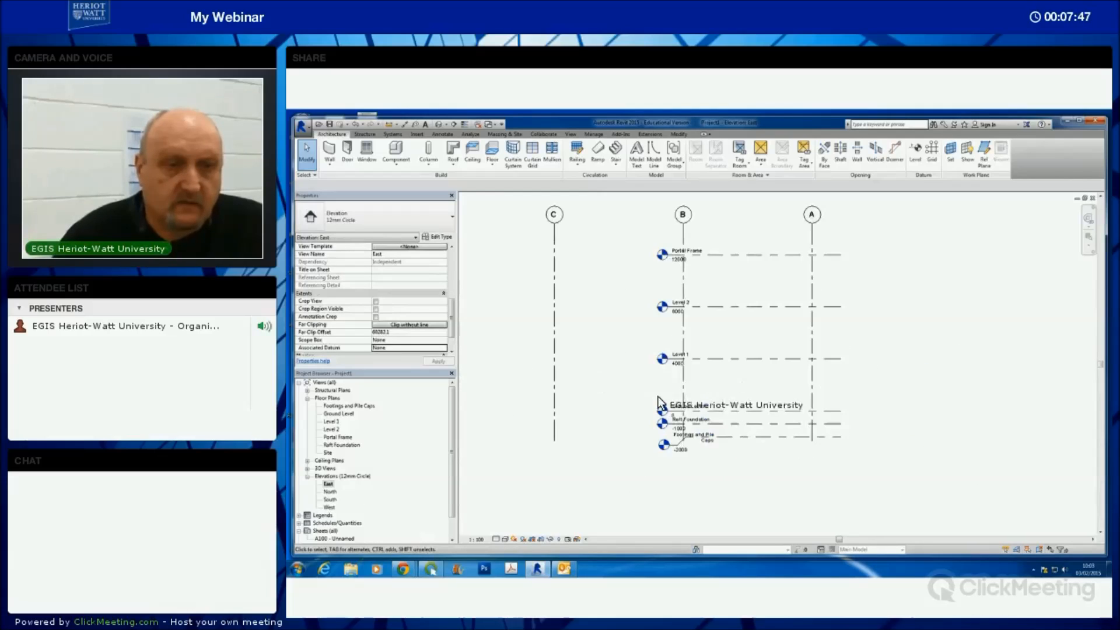
scroll(819, 478, "up", 2)
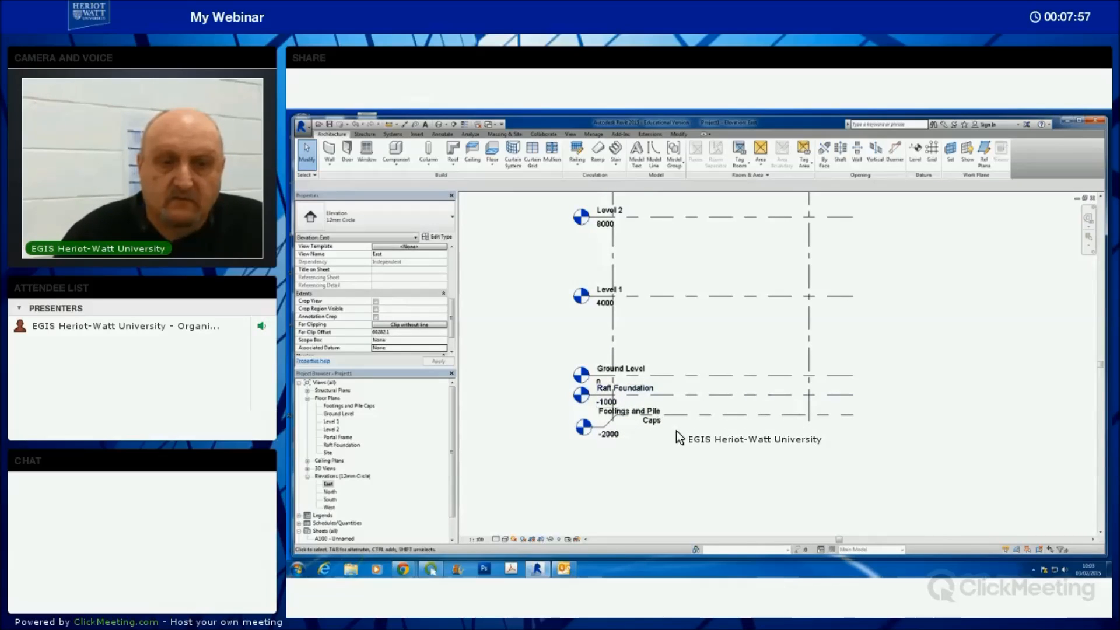
left_click(621, 387)
middle_click_drag(693, 370, 693, 419)
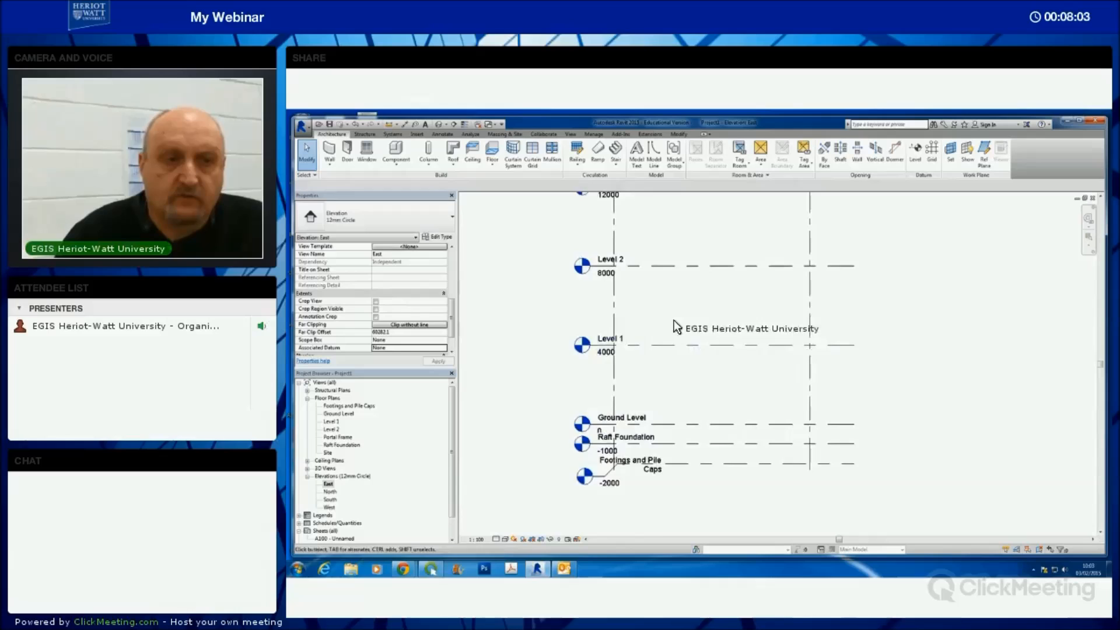
middle_click_drag(677, 326, 689, 394)
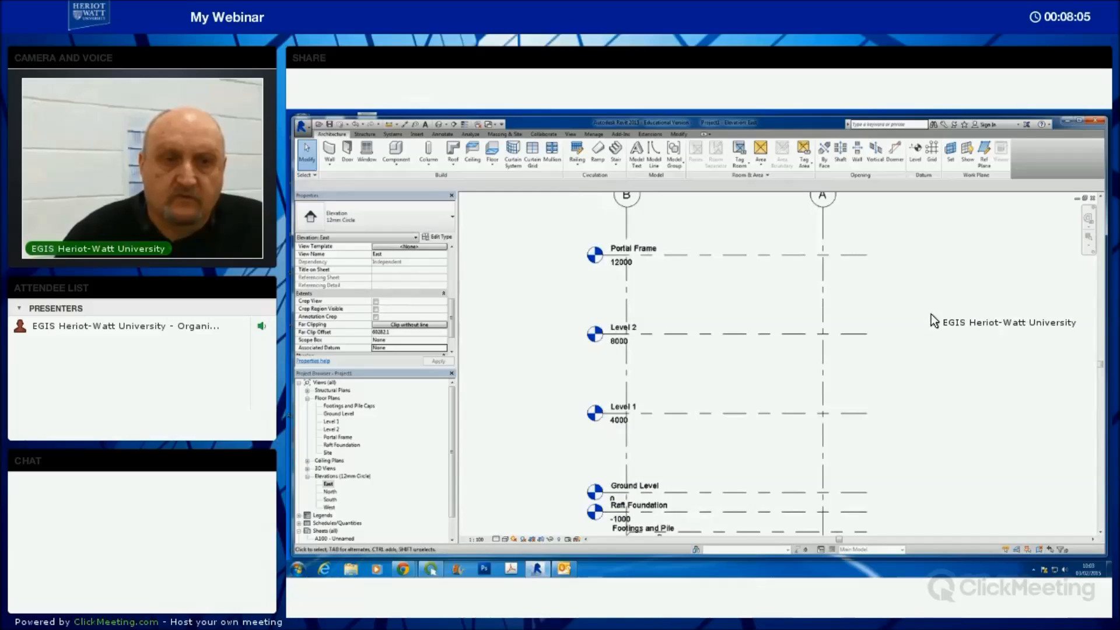
scroll(931, 313, "down", 4)
scroll(951, 339, "down", 6)
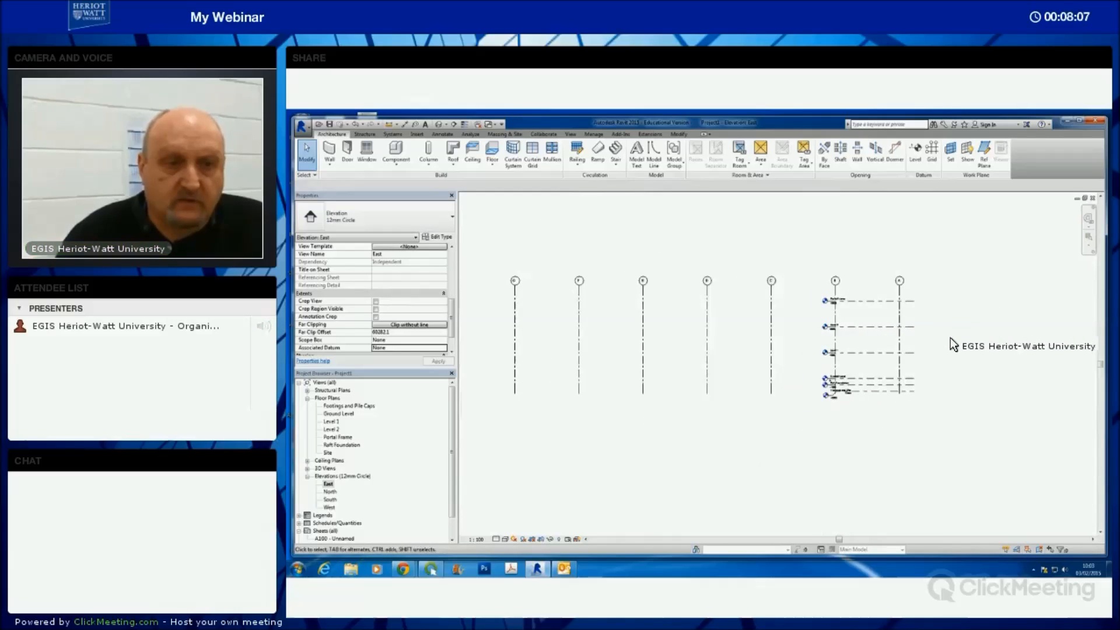
middle_click_drag(582, 452, 572, 457)
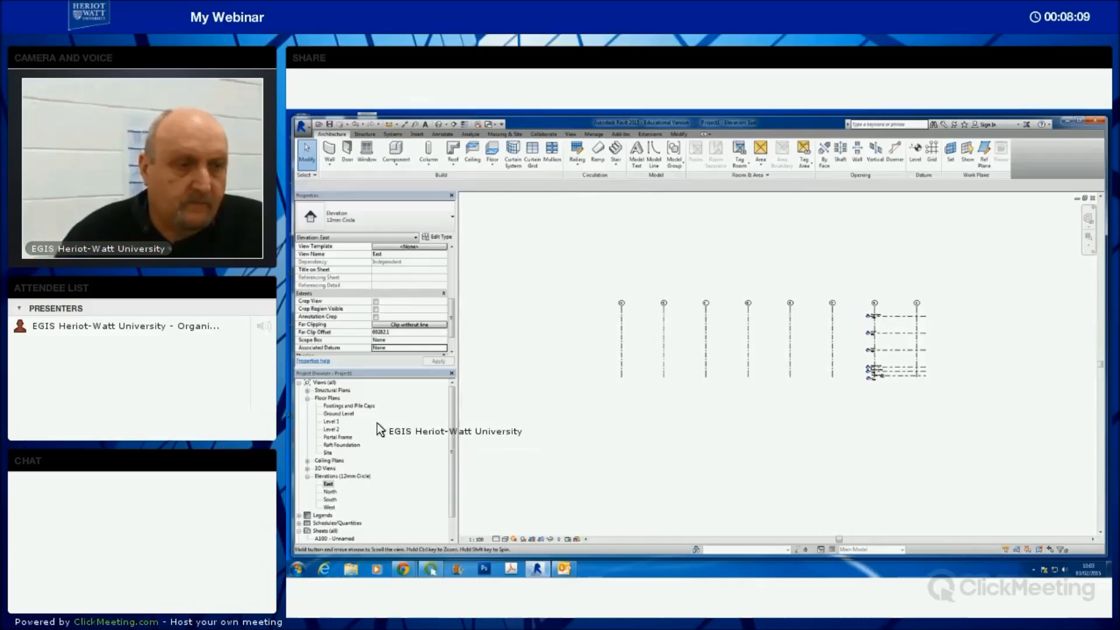
- Return to the Footings and Pile Caps floor plan, start a structural column and check the available column types
double_click(339, 407)
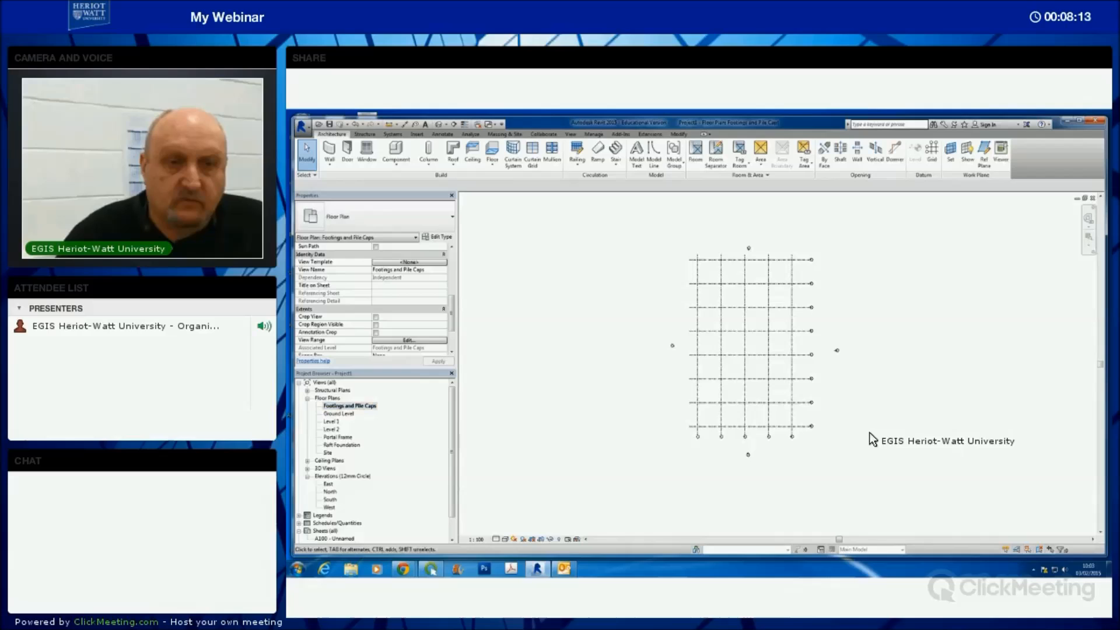
scroll(885, 410, "up", 1)
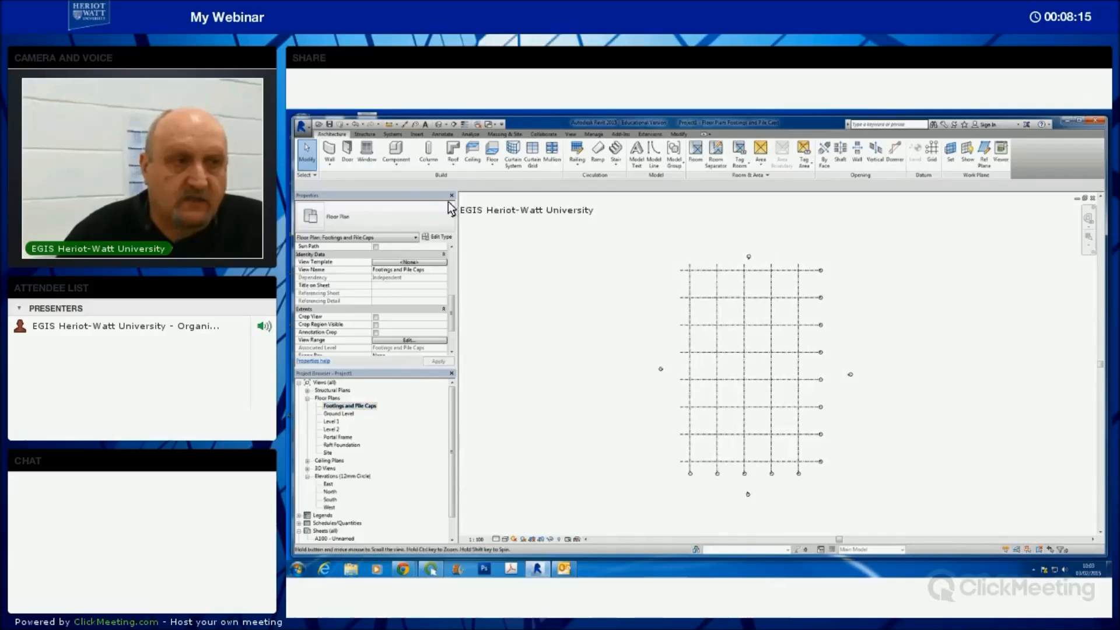
left_click(365, 134)
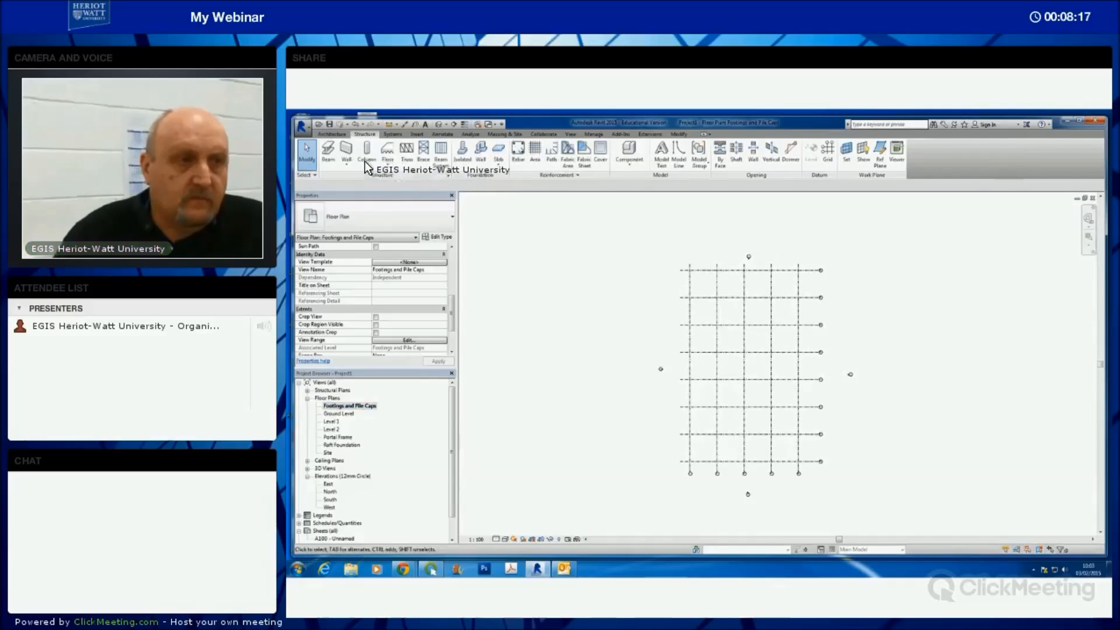
left_click(366, 155)
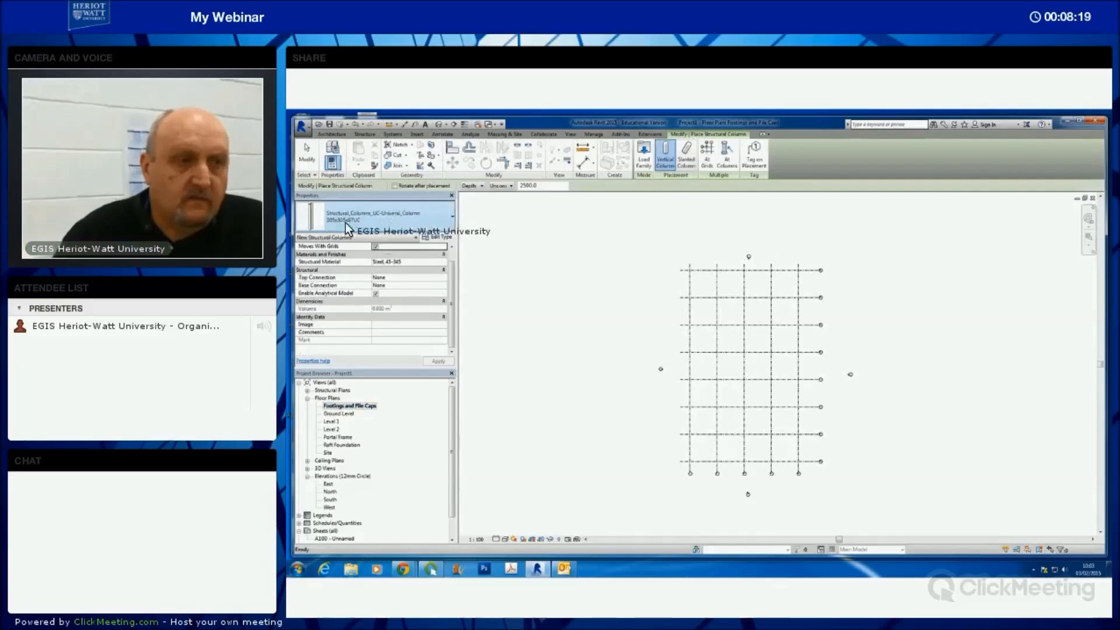
left_click(449, 217)
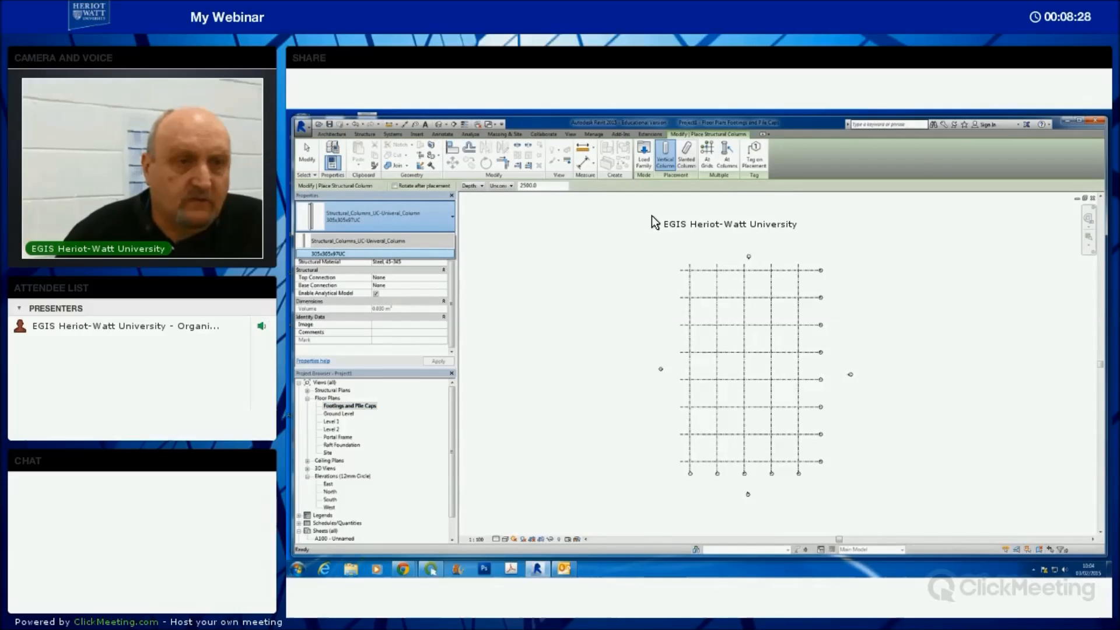
- Load the UC-Universal Columns-Column family from the UK library's Structural Columns > Steel folder with type UC356x406x634
left_click(646, 159)
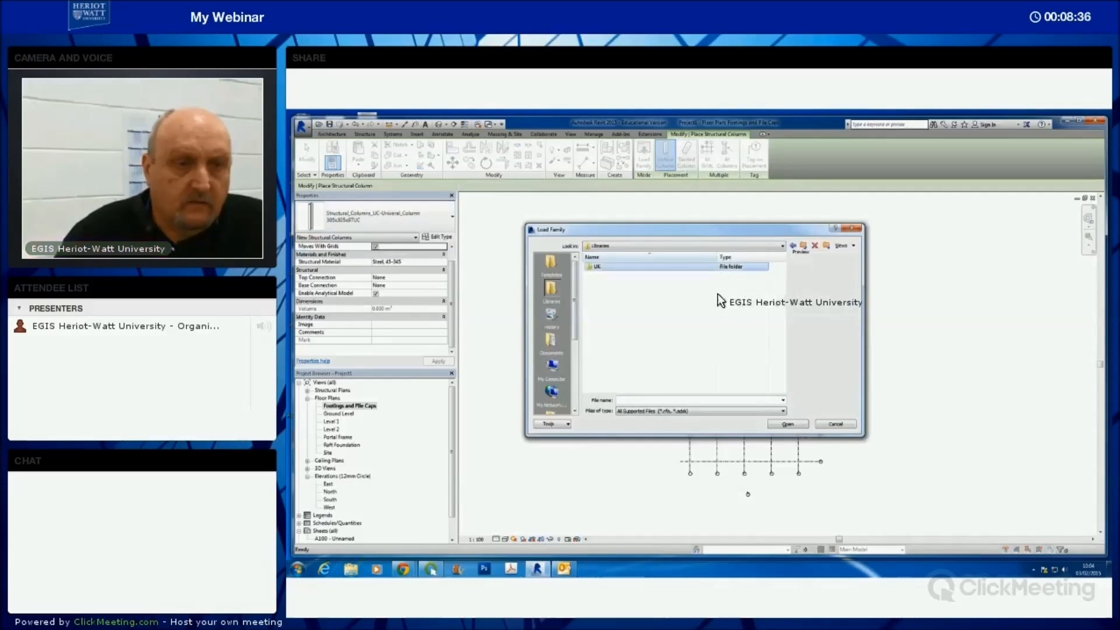
left_click_drag(781, 314, 780, 351)
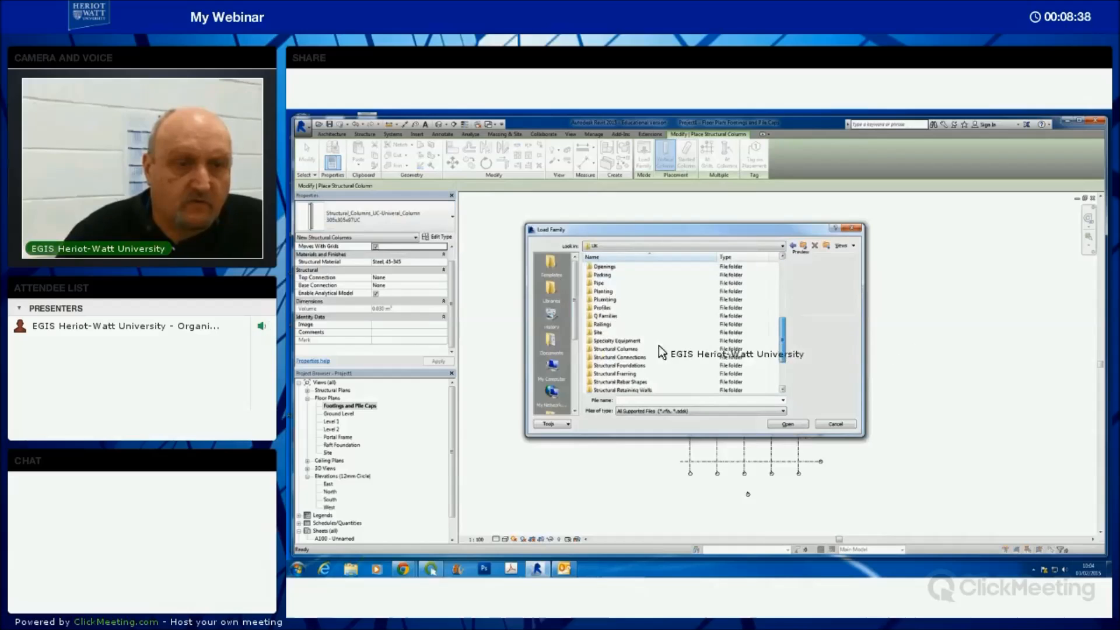
double_click(615, 332)
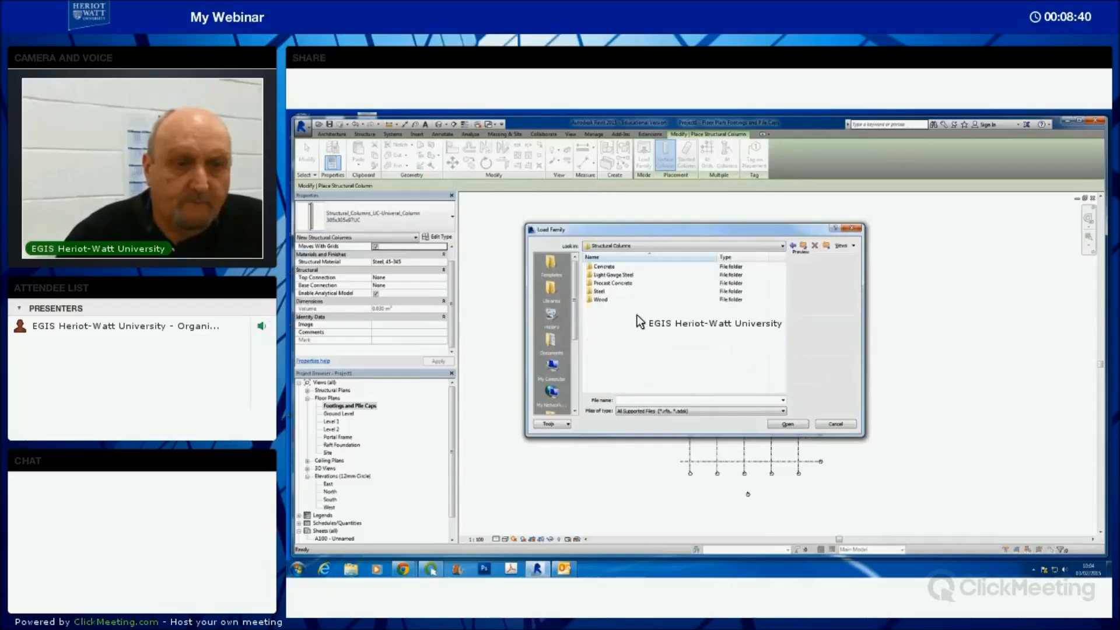
double_click(642, 294)
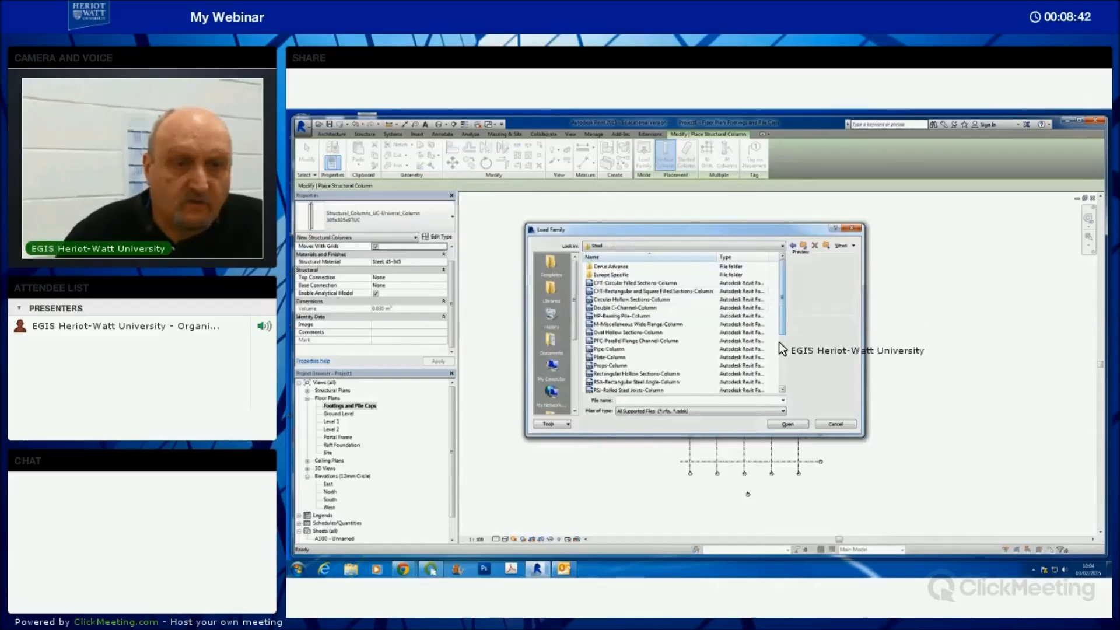
scroll(758, 350, "down", 3)
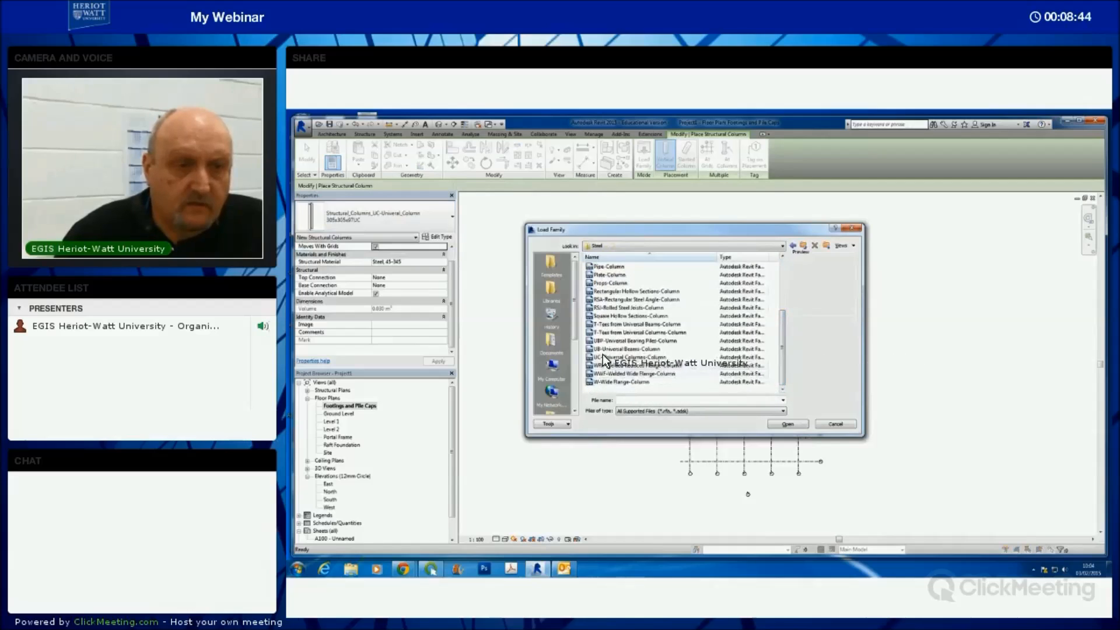
left_click(740, 357)
double_click(745, 358)
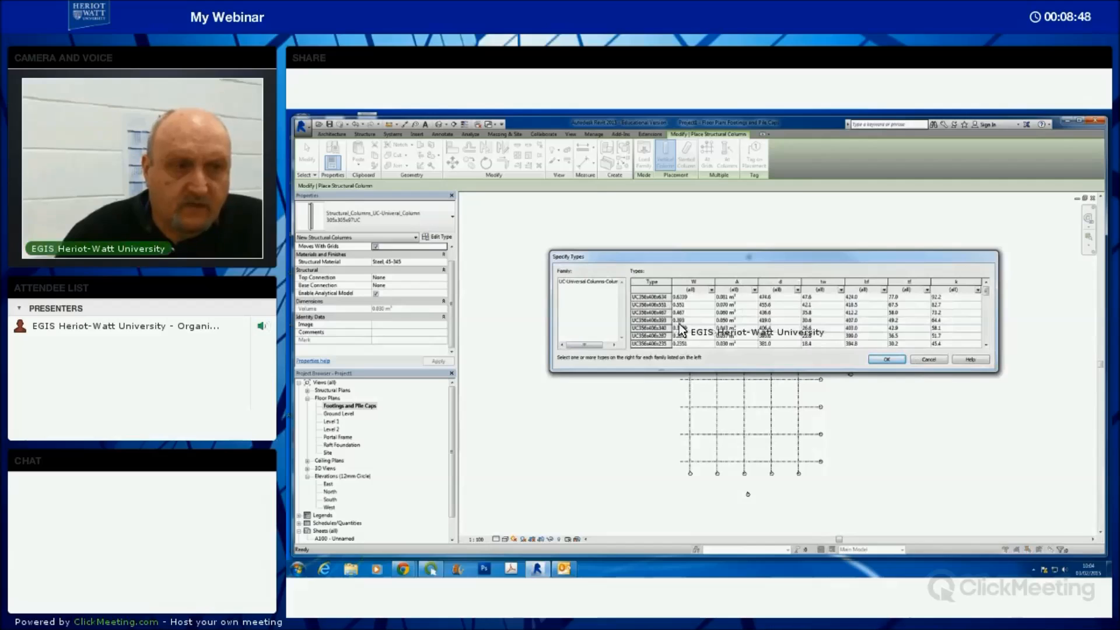
left_click(647, 298)
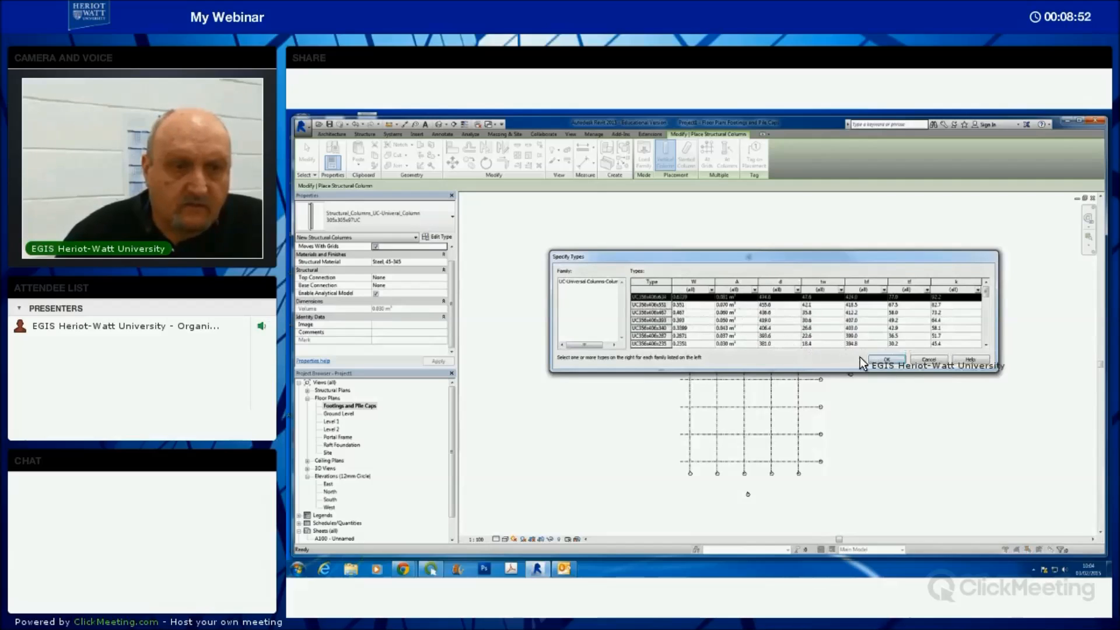
left_click(887, 359)
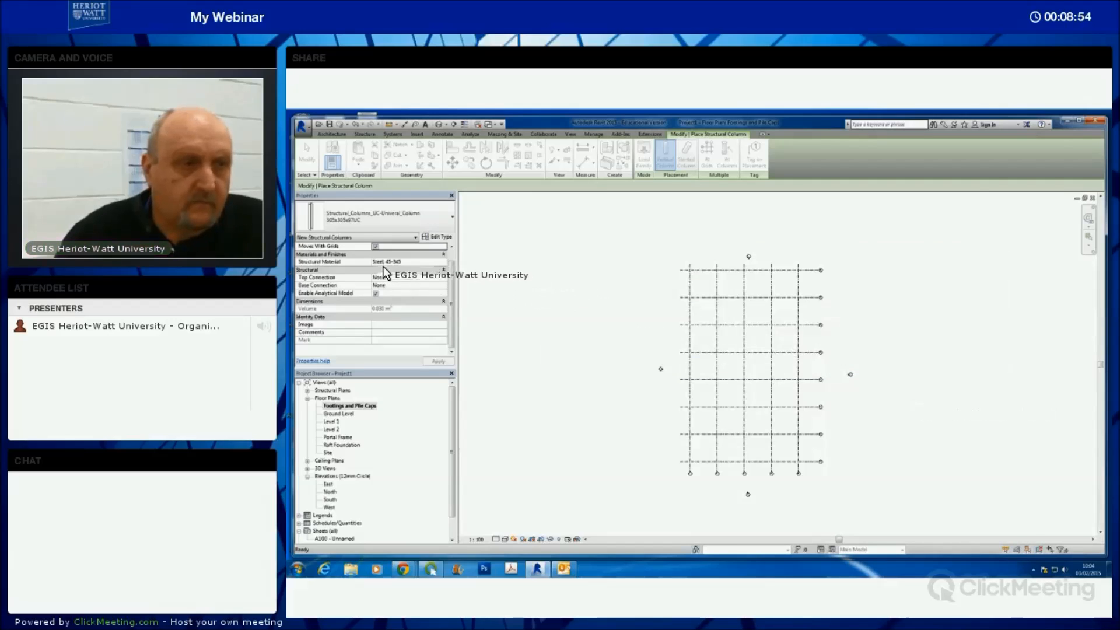
- Place vertical UC356x406x634 structural columns at every intersection of the whole grid
left_click(366, 135)
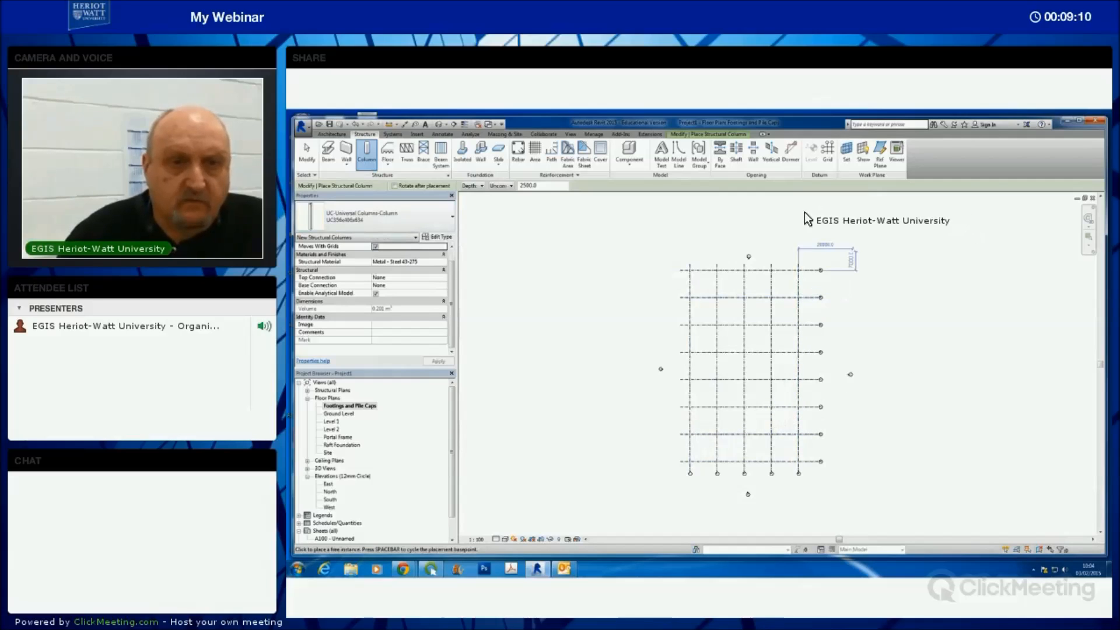
left_click(364, 155)
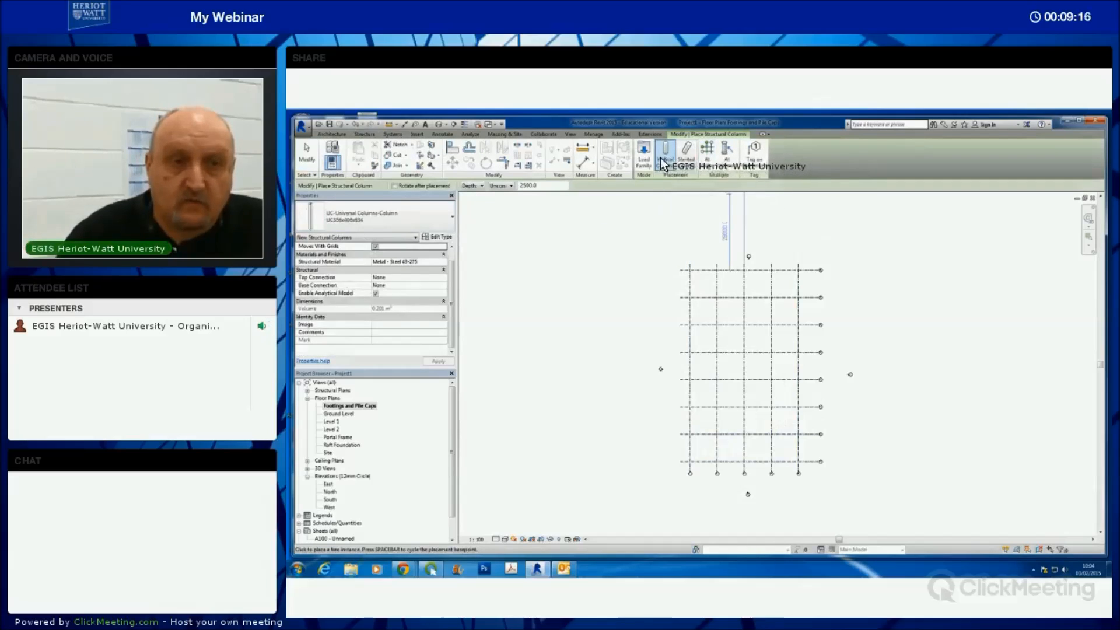
left_click(705, 156)
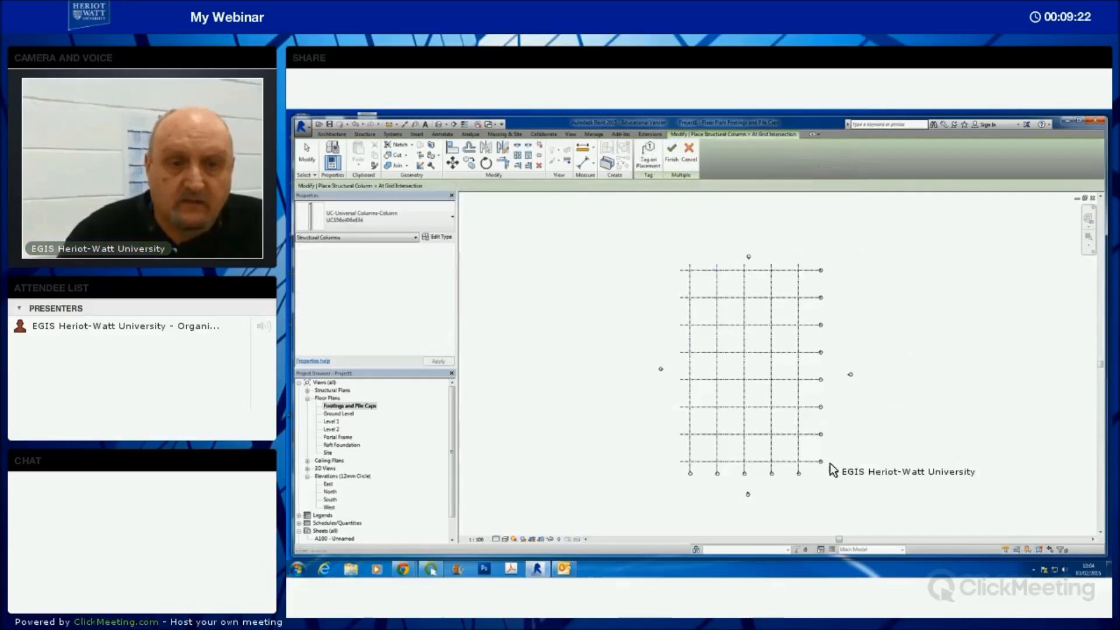
left_click_drag(837, 488, 668, 268)
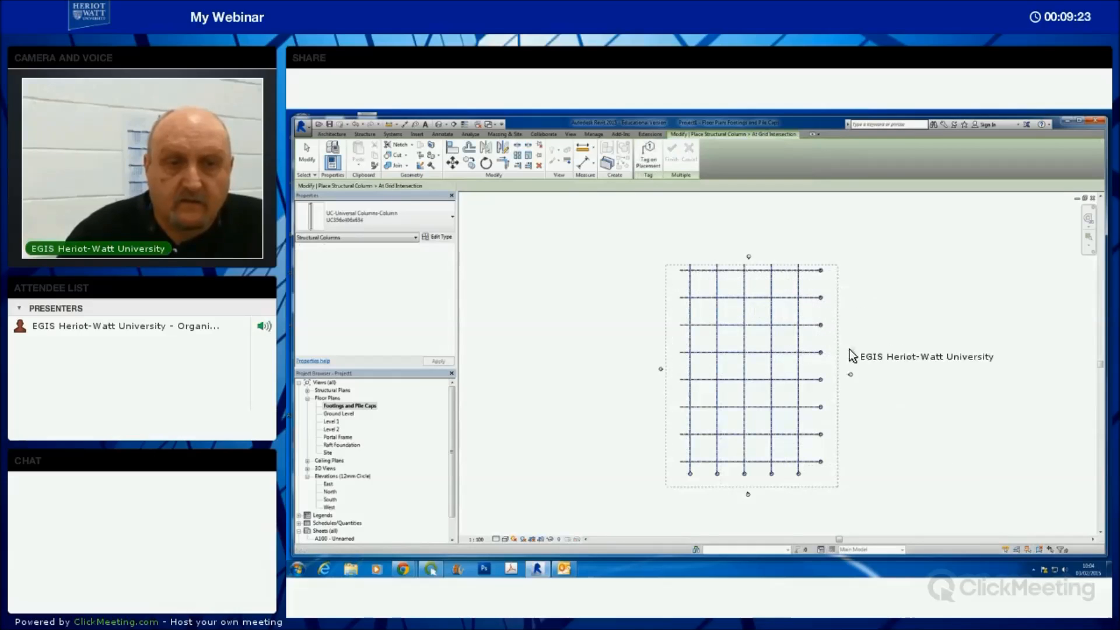
left_click(672, 156)
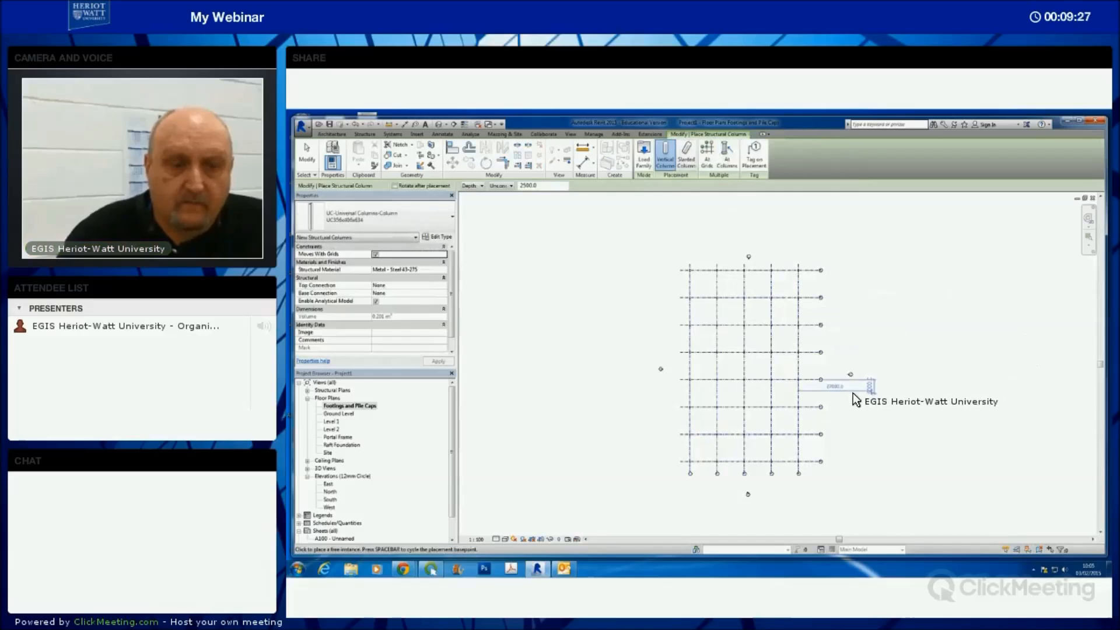
key("Escape")
- Inspect the columns at the grid intersections in plan, and open the {3D} view of the model
scroll(843, 408, "up", 4)
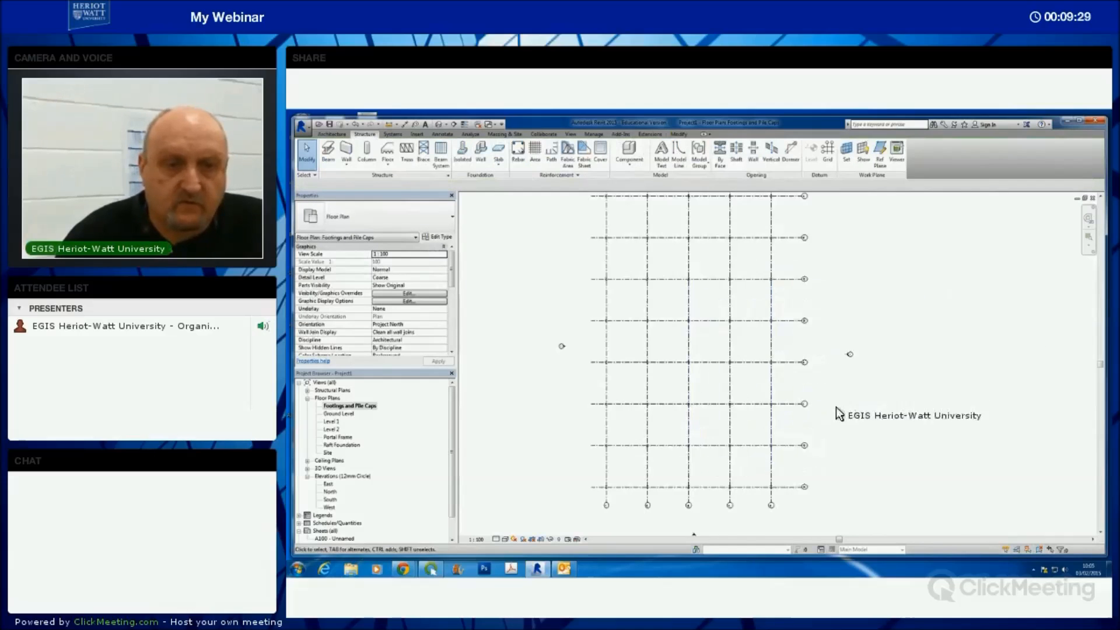
scroll(838, 394, "up", 5)
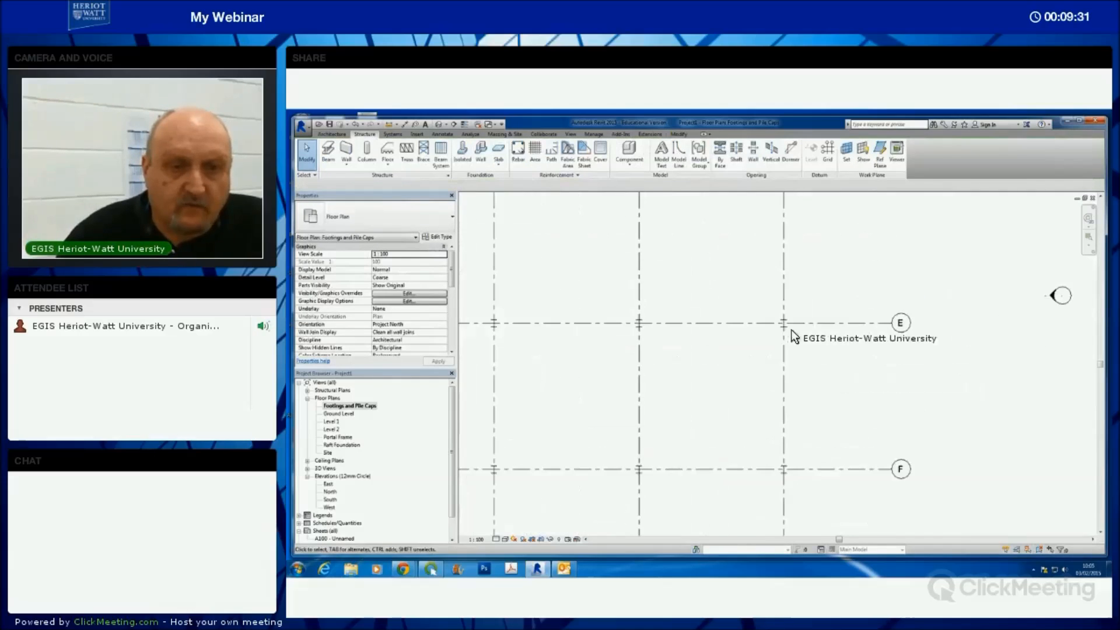
scroll(814, 404, "down", 3)
scroll(886, 427, "down", 5)
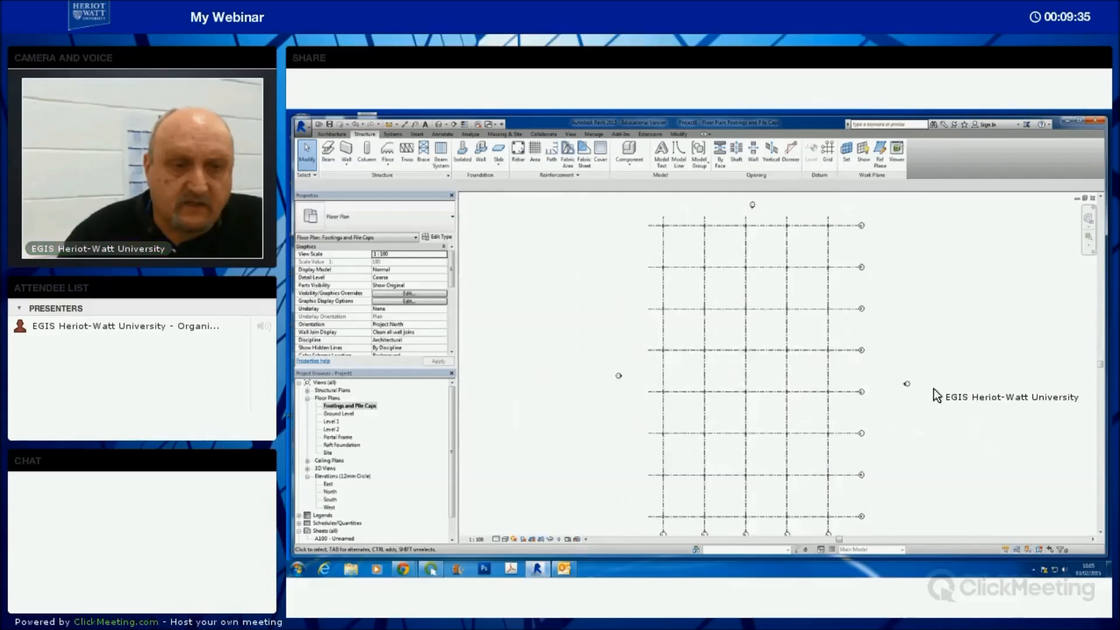
scroll(931, 397, "down", 1)
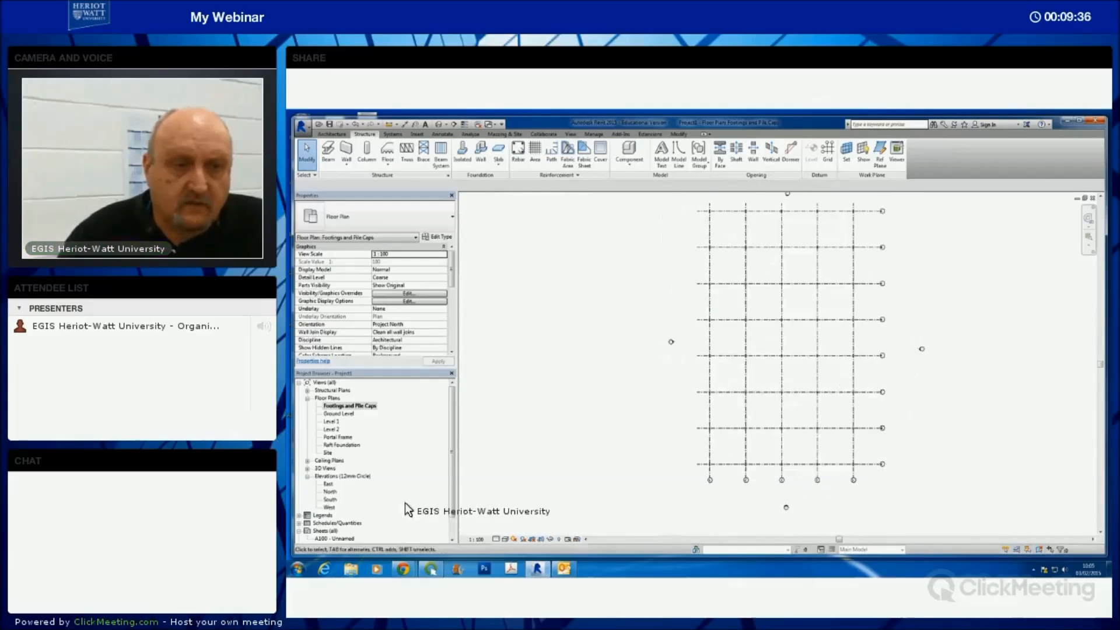
left_click(307, 469)
left_click(328, 476)
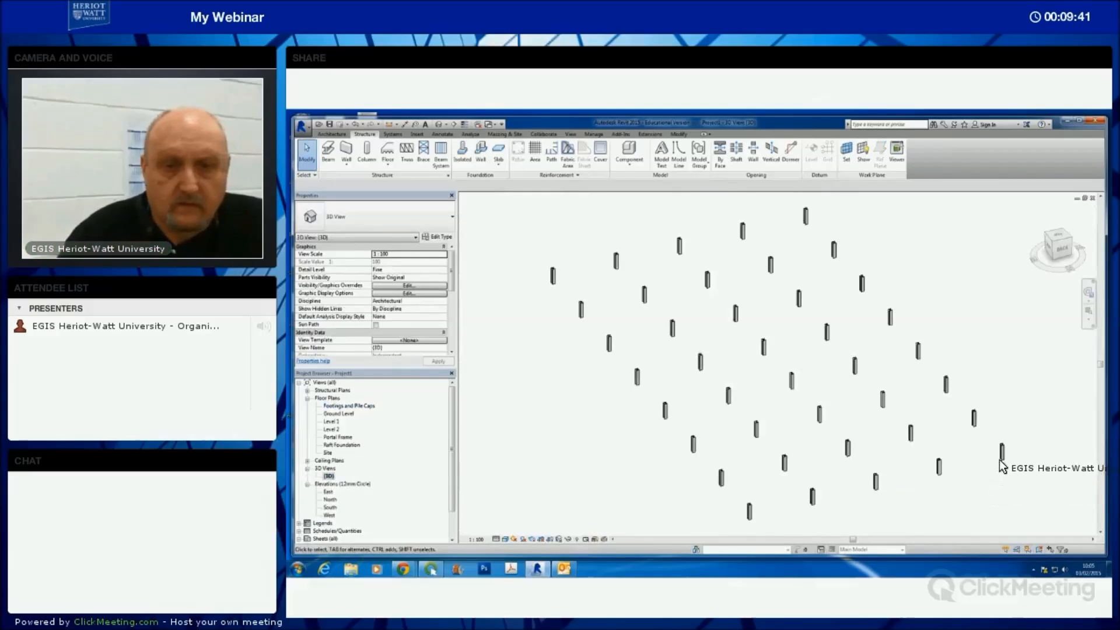
- Set all the structural columns' top level to Level 1 and their base offset to 0
left_click(1002, 452)
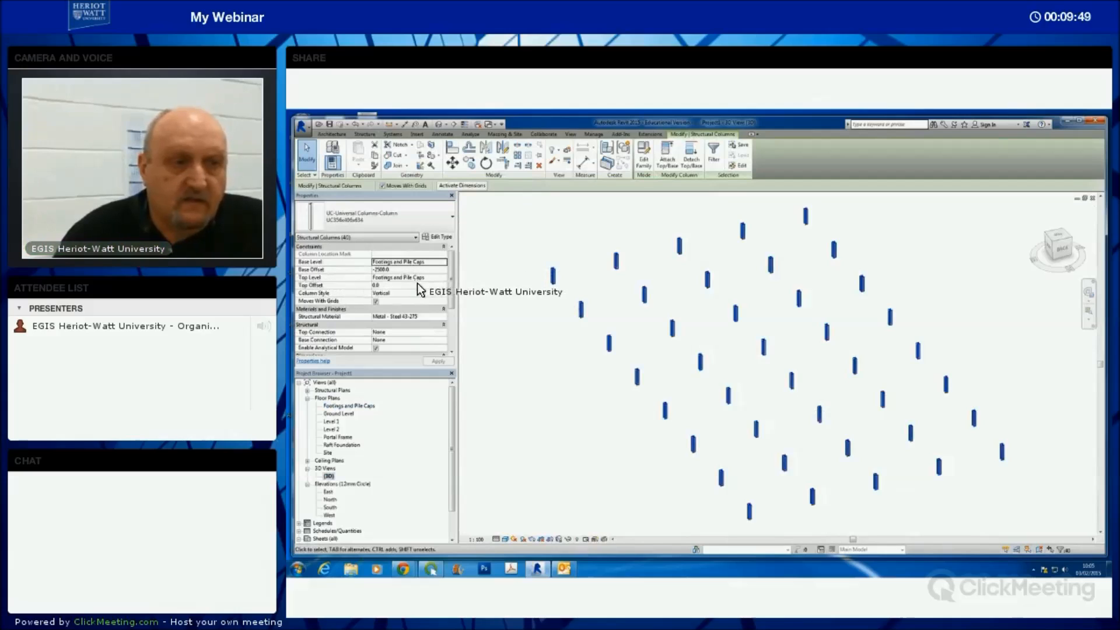
left_click(443, 278)
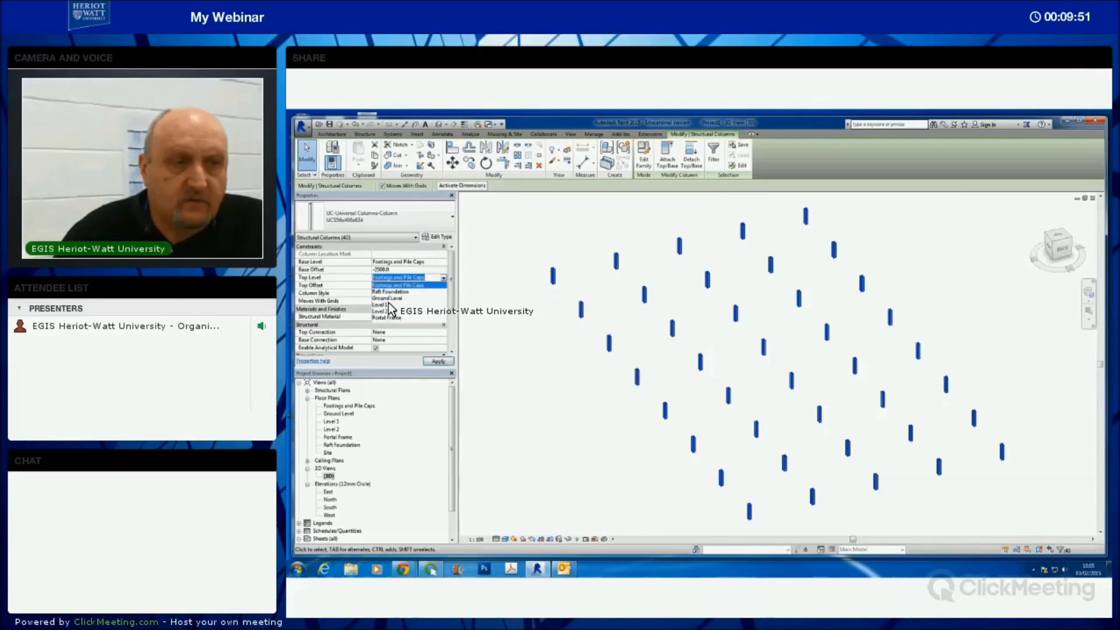
left_click(387, 304)
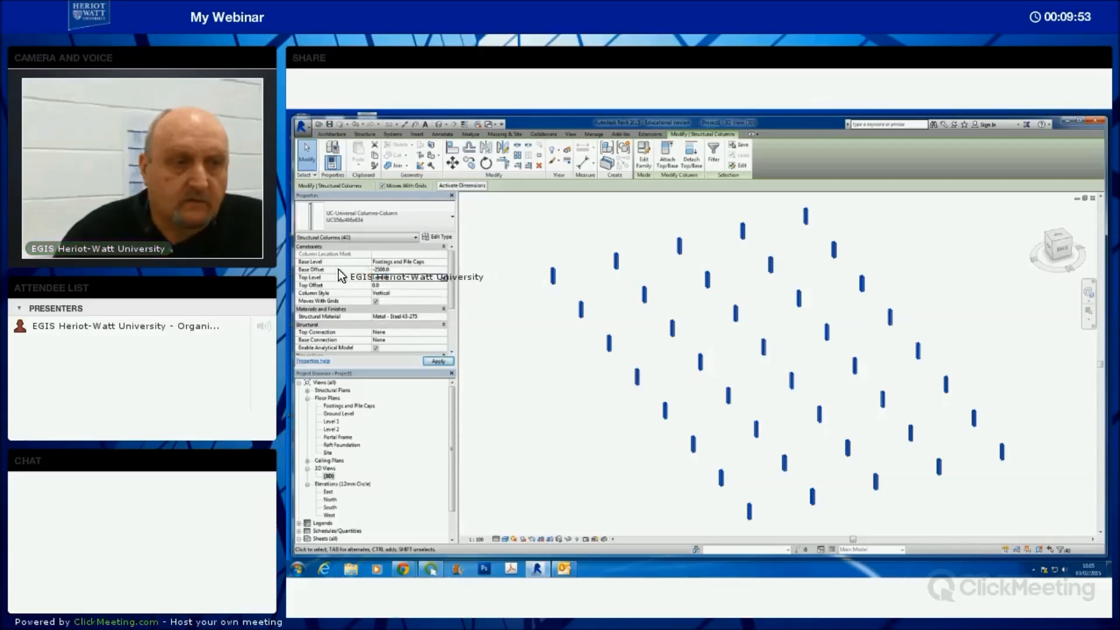
left_click(402, 270)
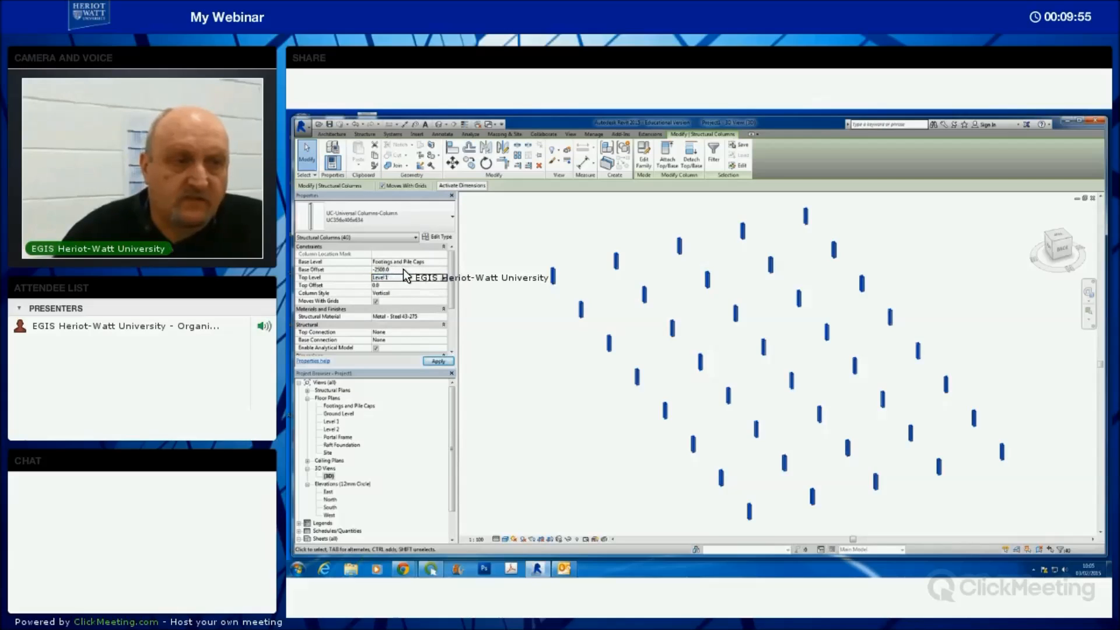
type("0")
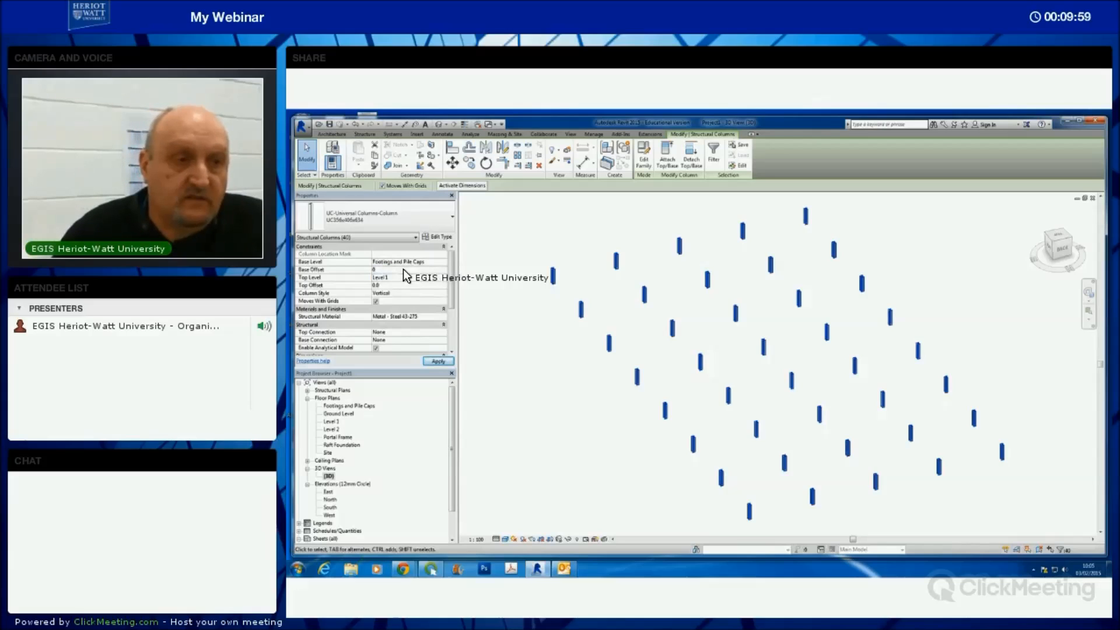
left_click(437, 361)
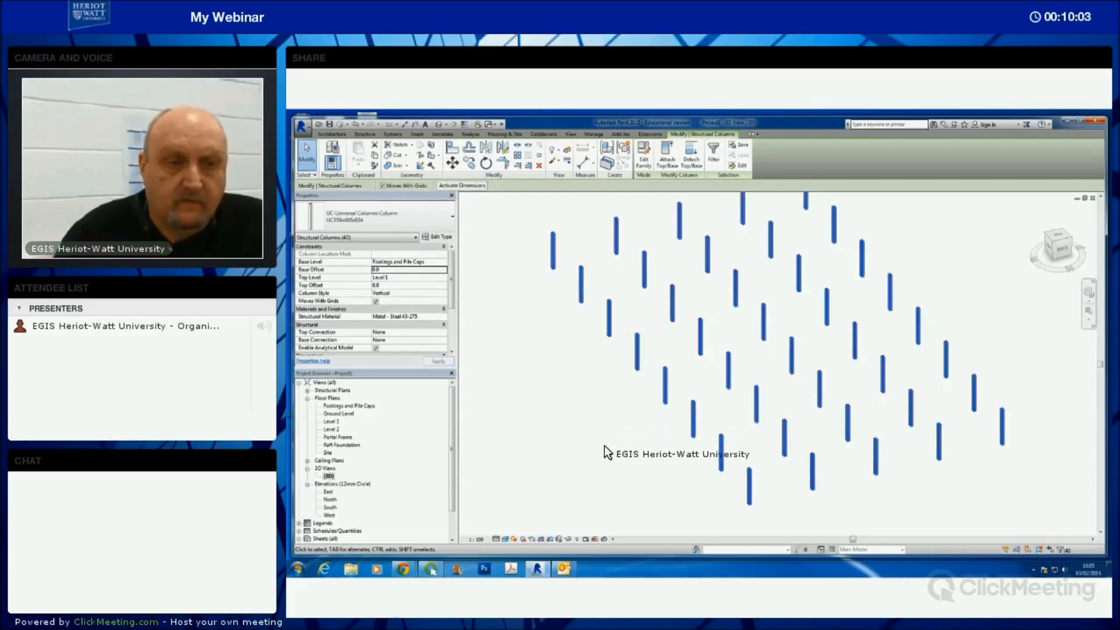
- Return to the Footings and Pile Caps floor plan and start an isolated structural foundation
double_click(344, 407)
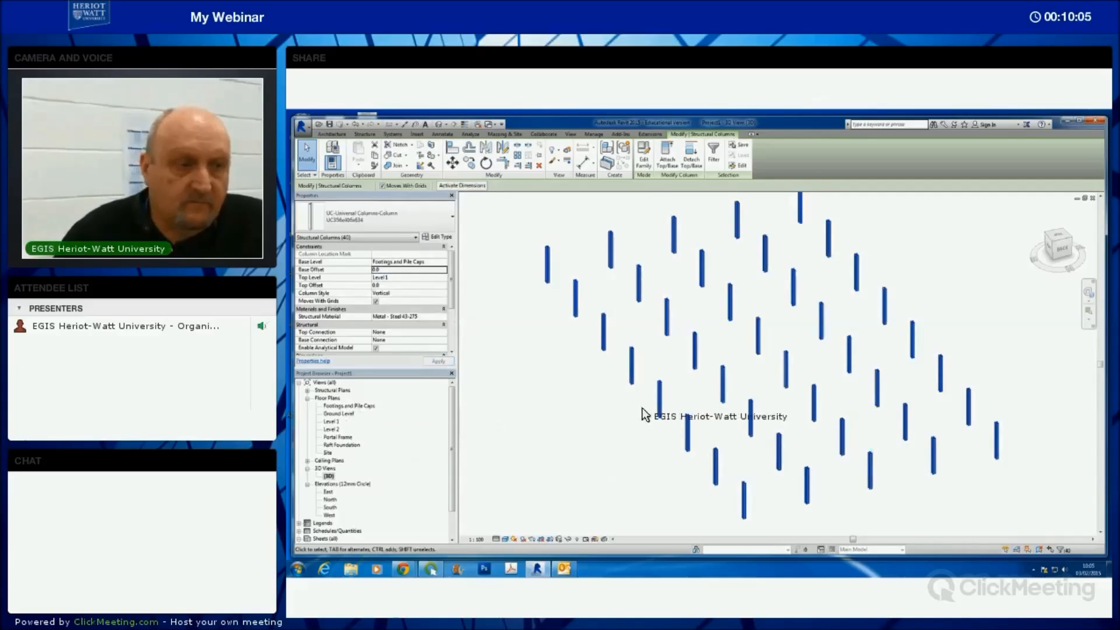
middle_click_drag(935, 439, 919, 452)
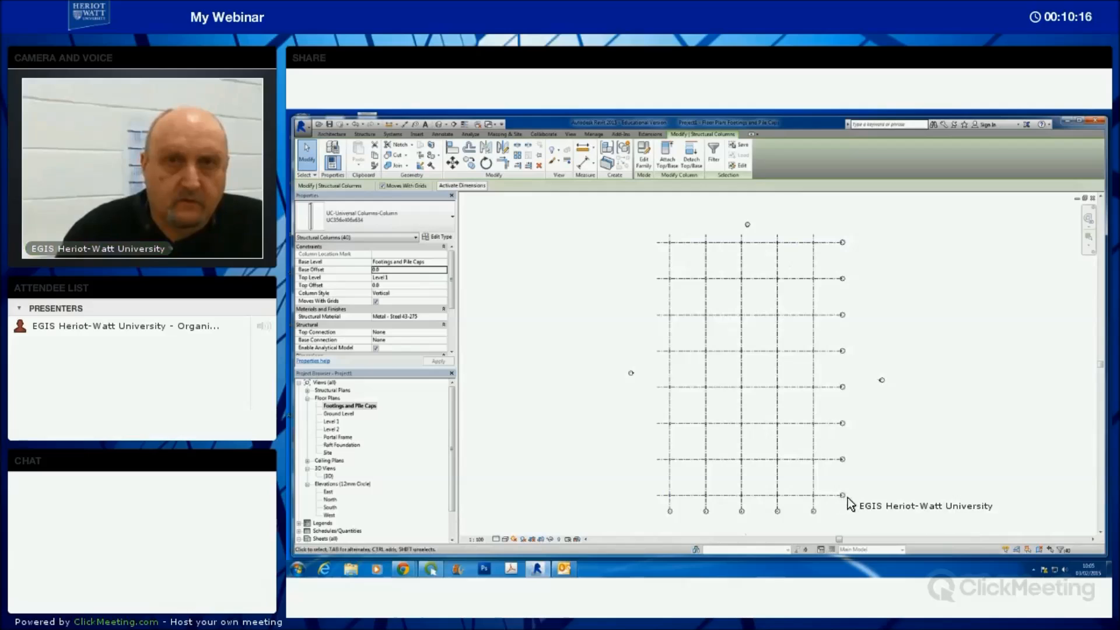
middle_click_drag(880, 499, 882, 485)
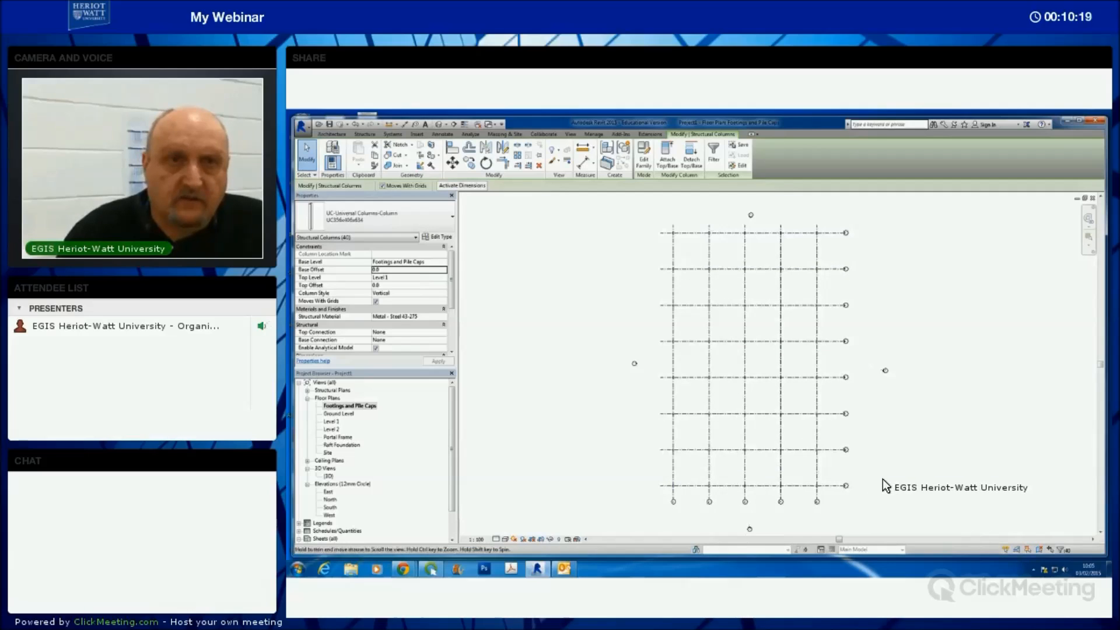
left_click(366, 136)
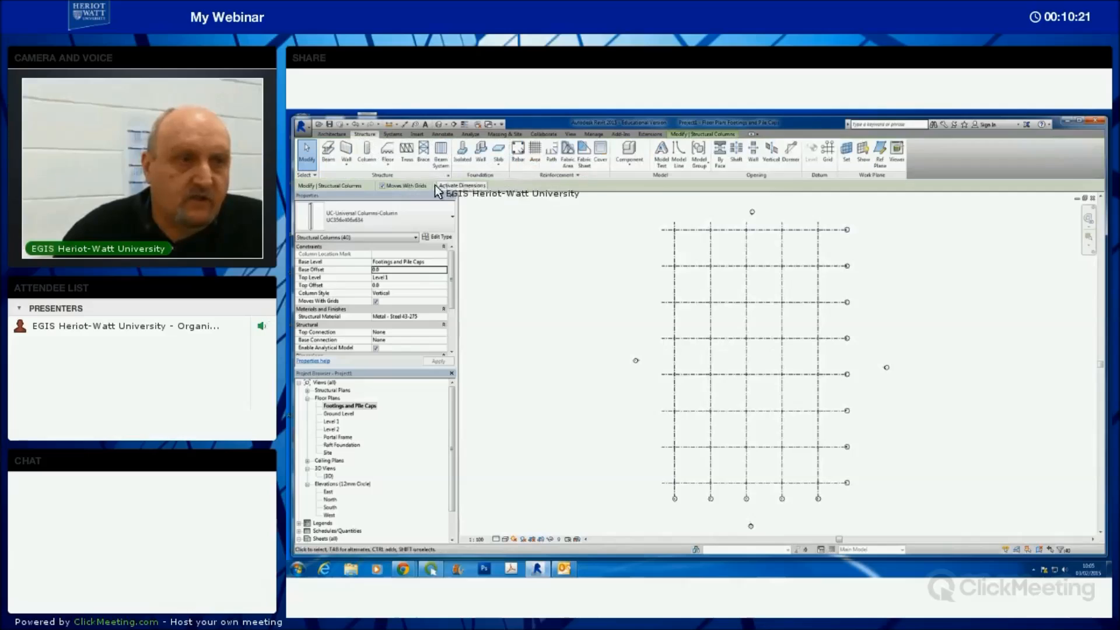
left_click(463, 160)
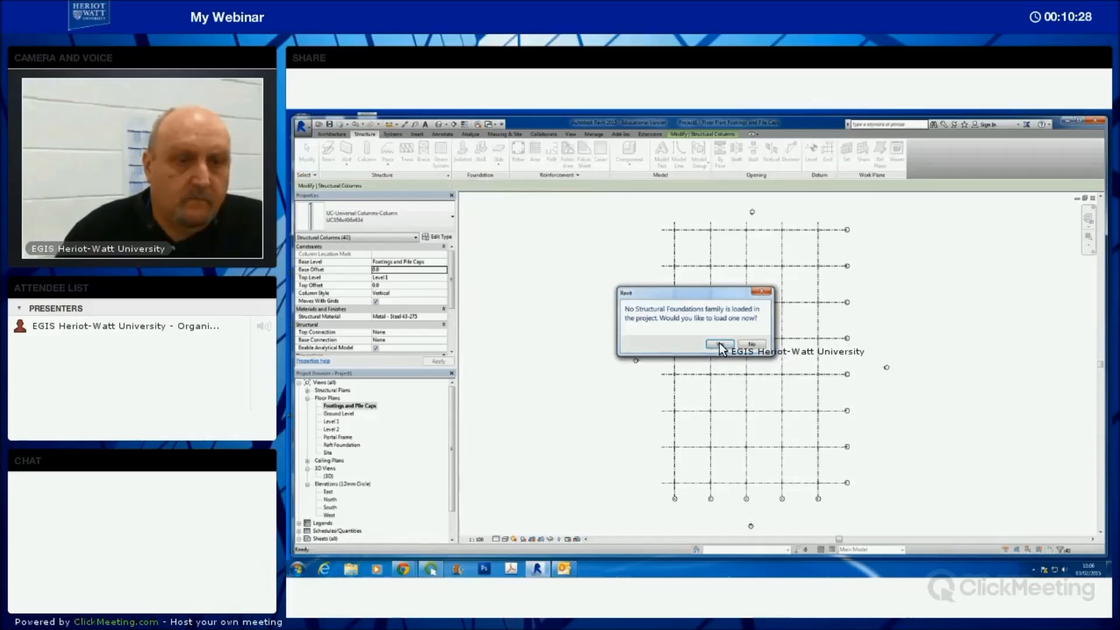
- Load the Footing-Rectangular family from the UK library's Structural Foundations folder and leave the foundation command
left_click(719, 344)
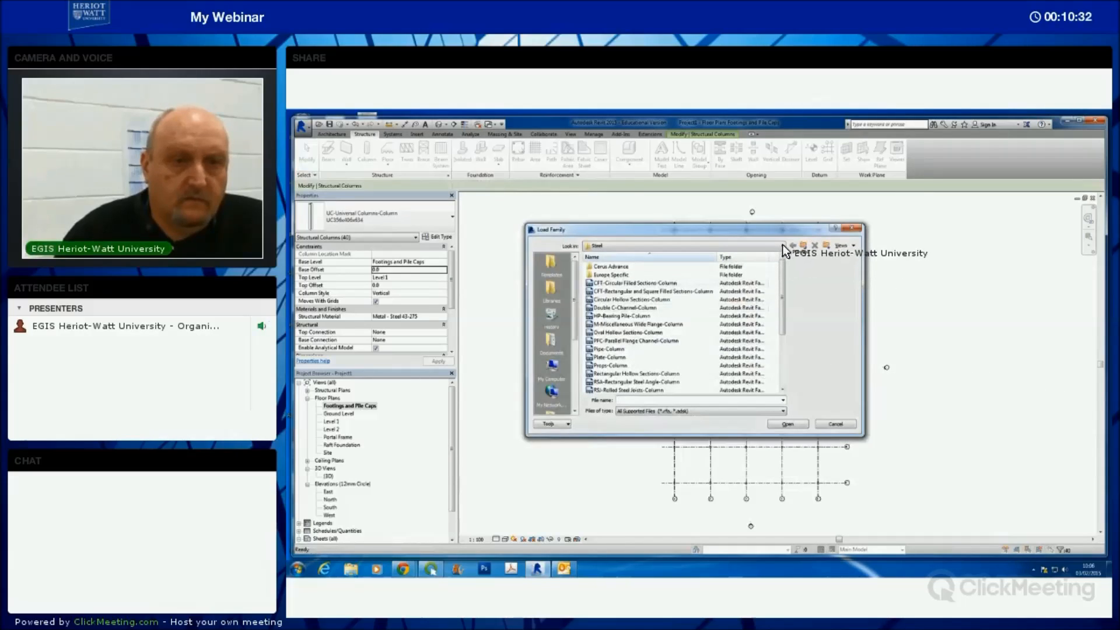
left_click(782, 246)
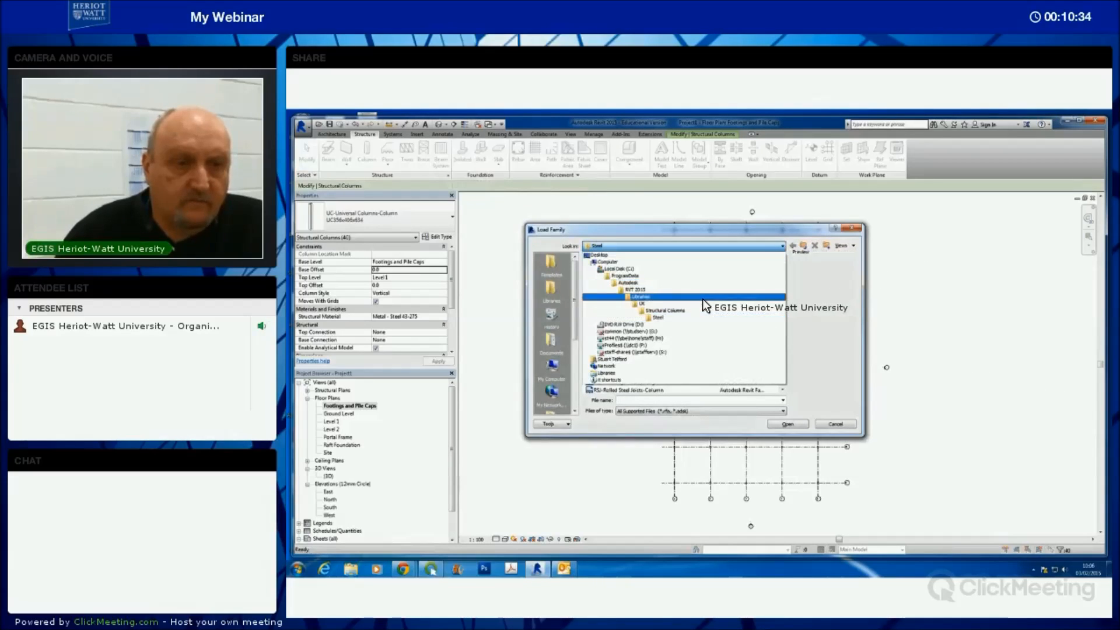
left_click(705, 303)
scroll(782, 341, "down", 7)
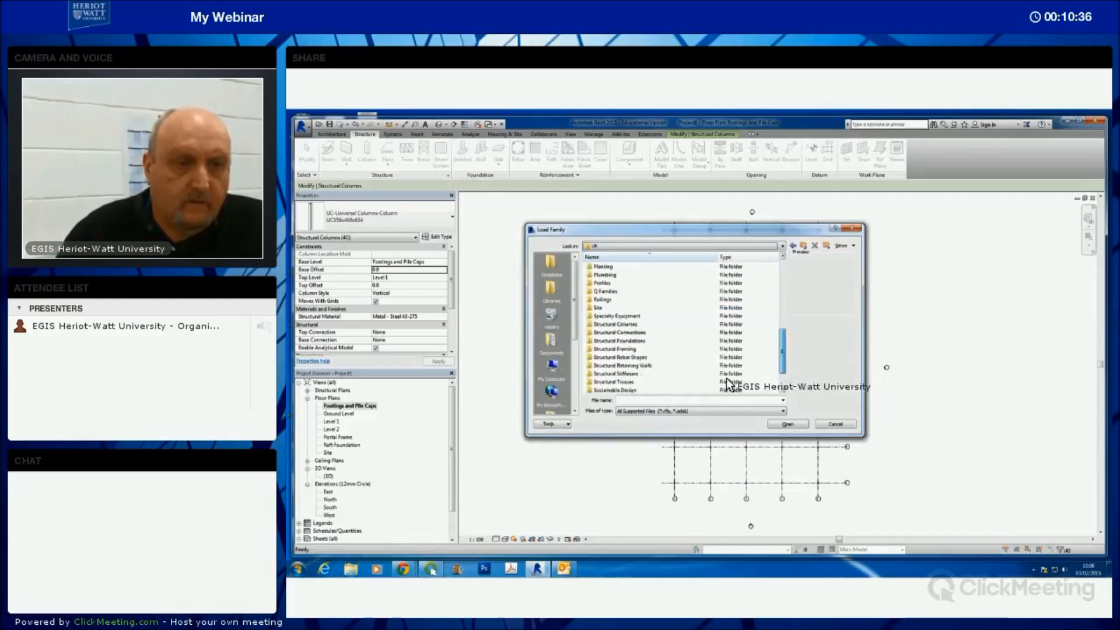
double_click(624, 308)
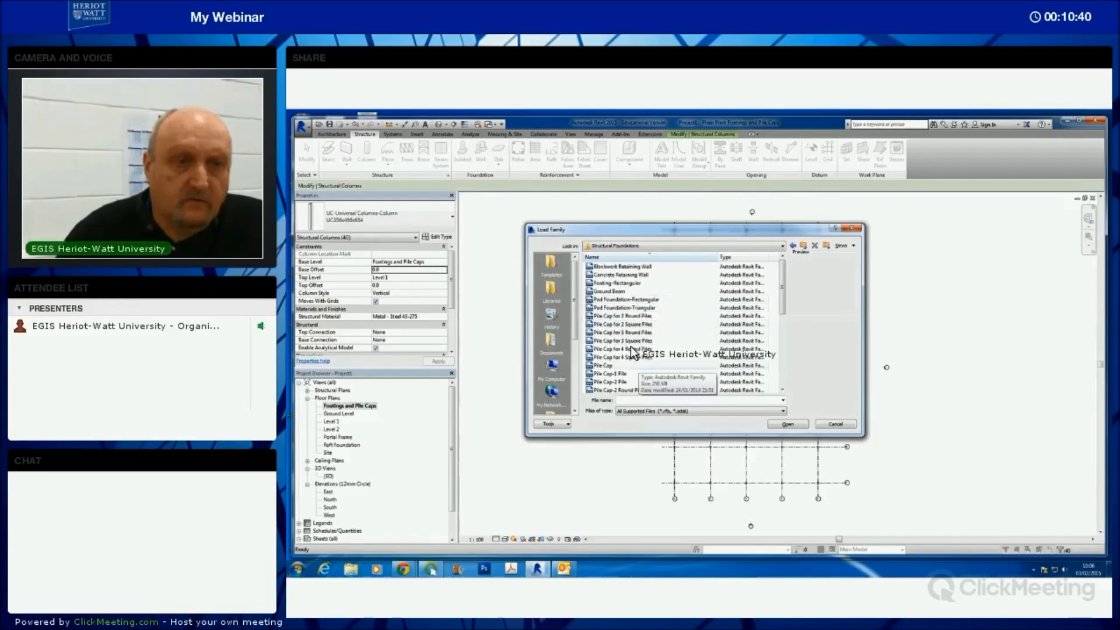
left_click(610, 284)
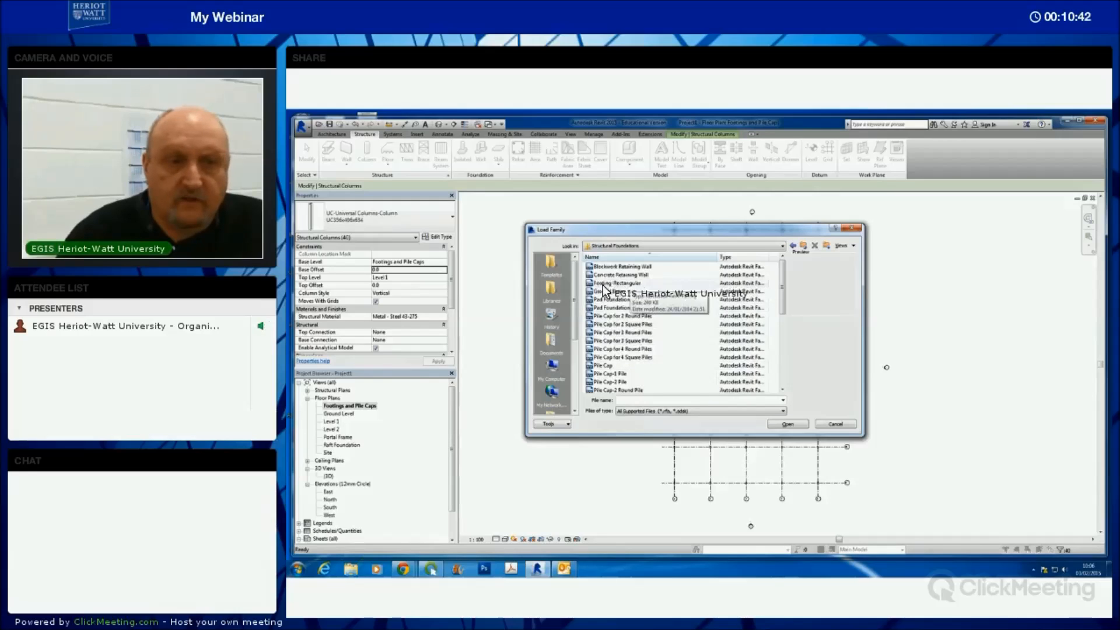
key("Return")
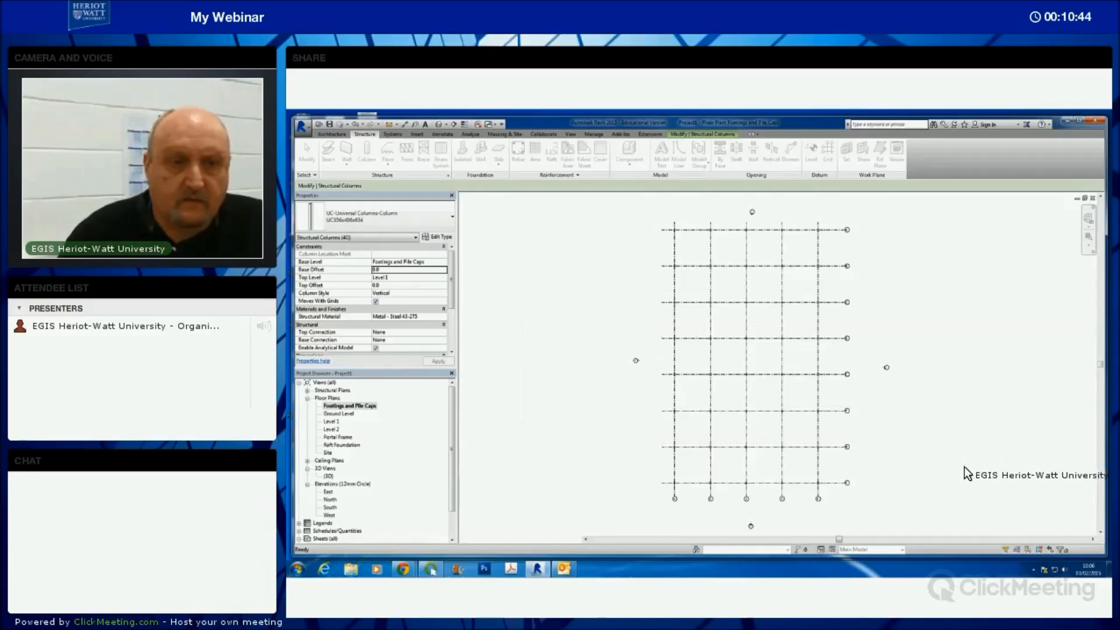
left_click(311, 168)
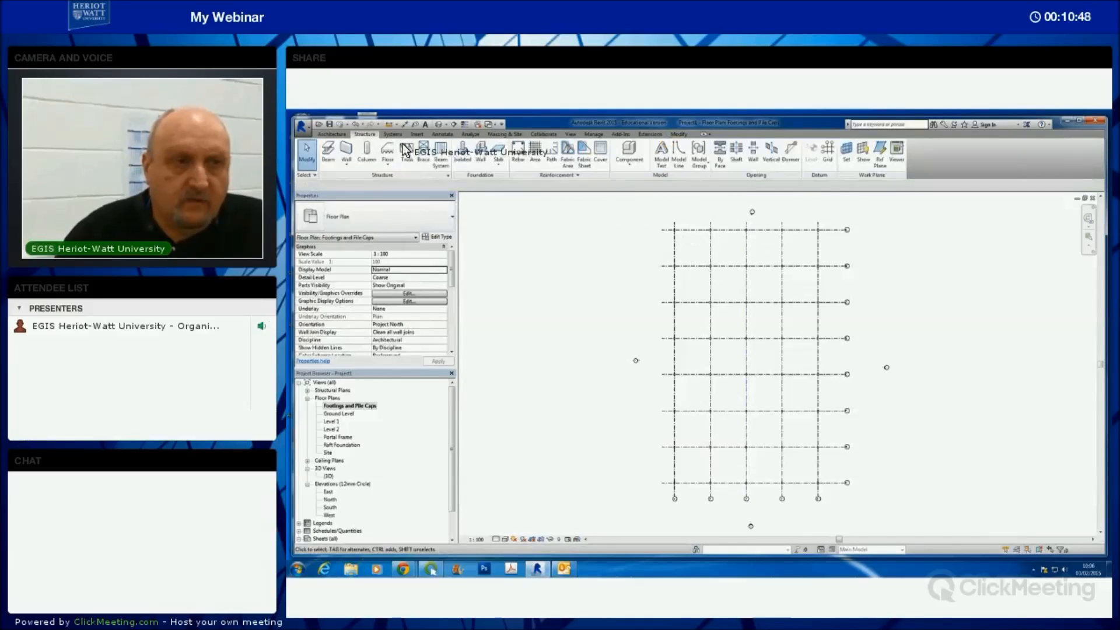
- Compare the pile cap families in the Structural Foundations folder and load Pile Cap-2 Pile
left_click(416, 134)
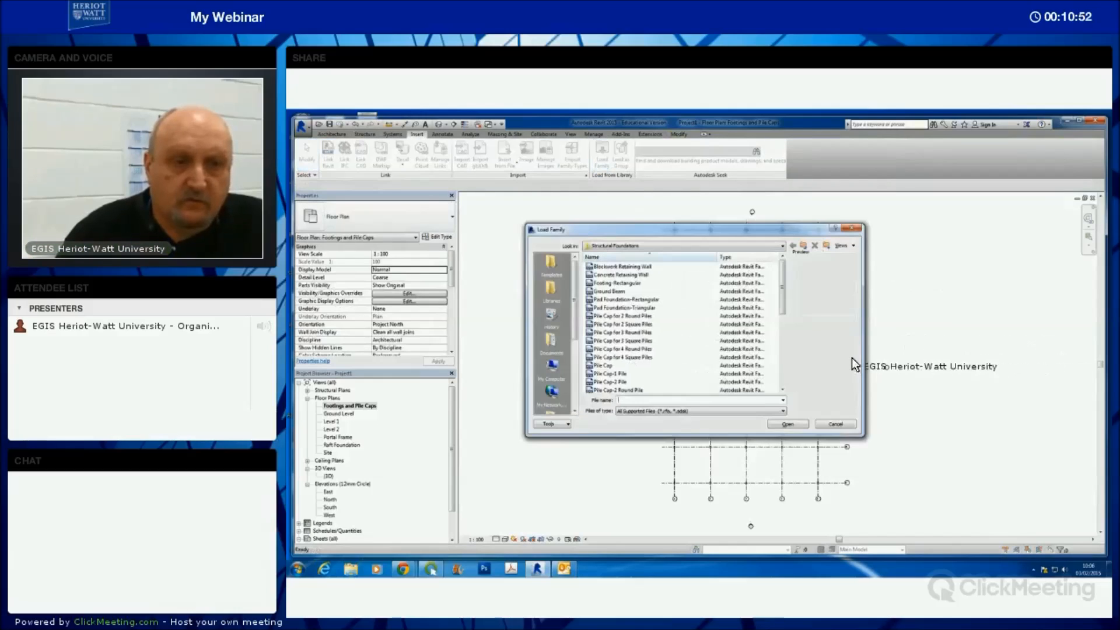
left_click_drag(781, 339, 769, 373)
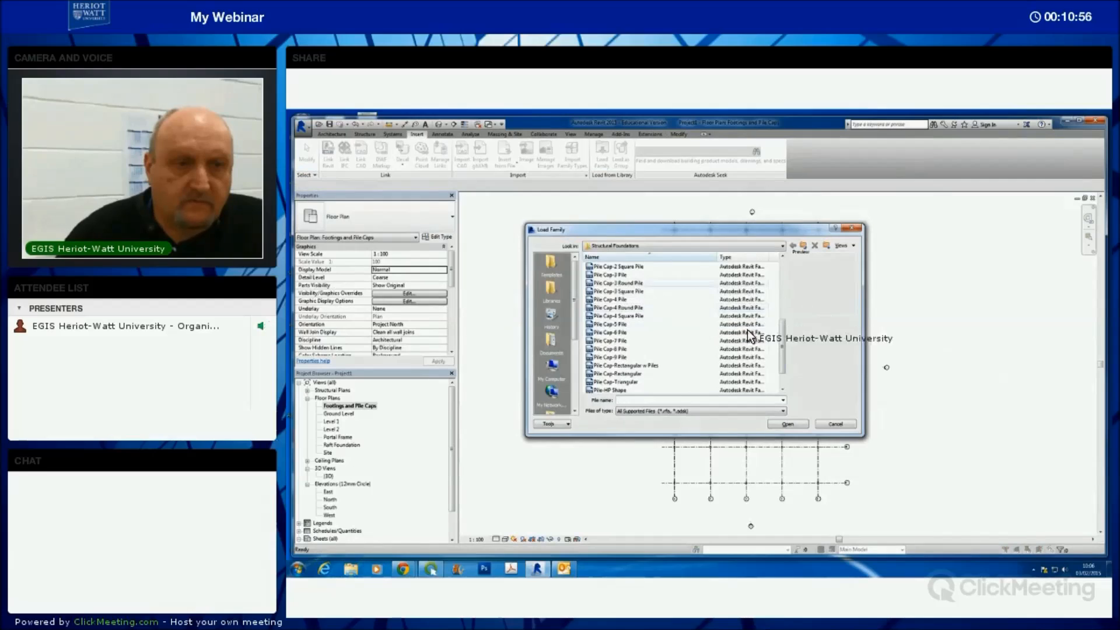
left_click_drag(780, 337, 782, 319)
left_click(614, 291)
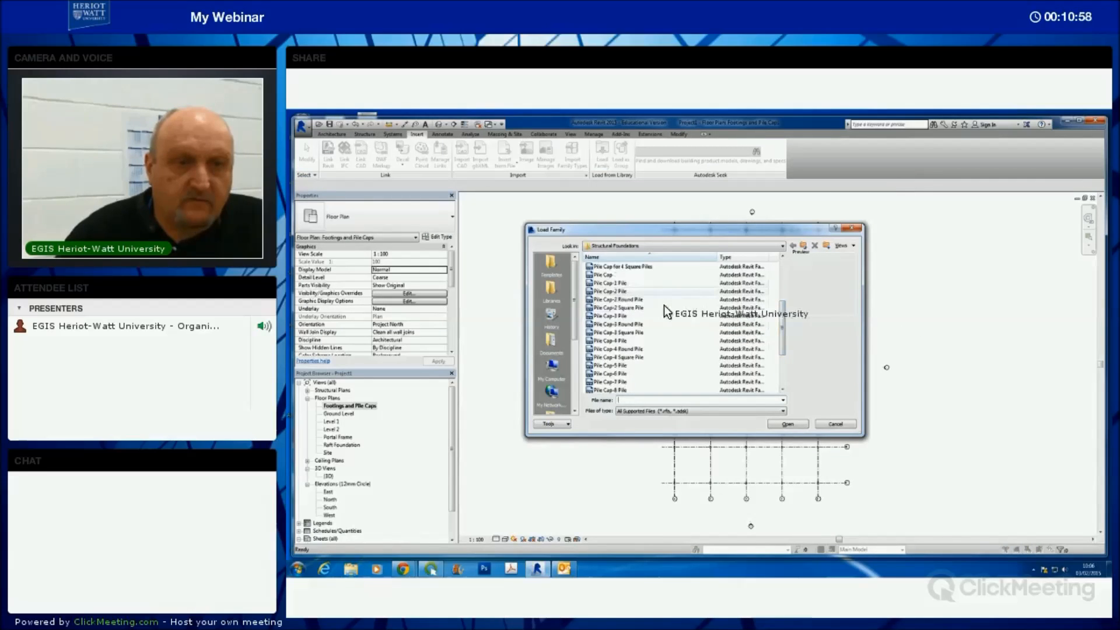
left_click(617, 284)
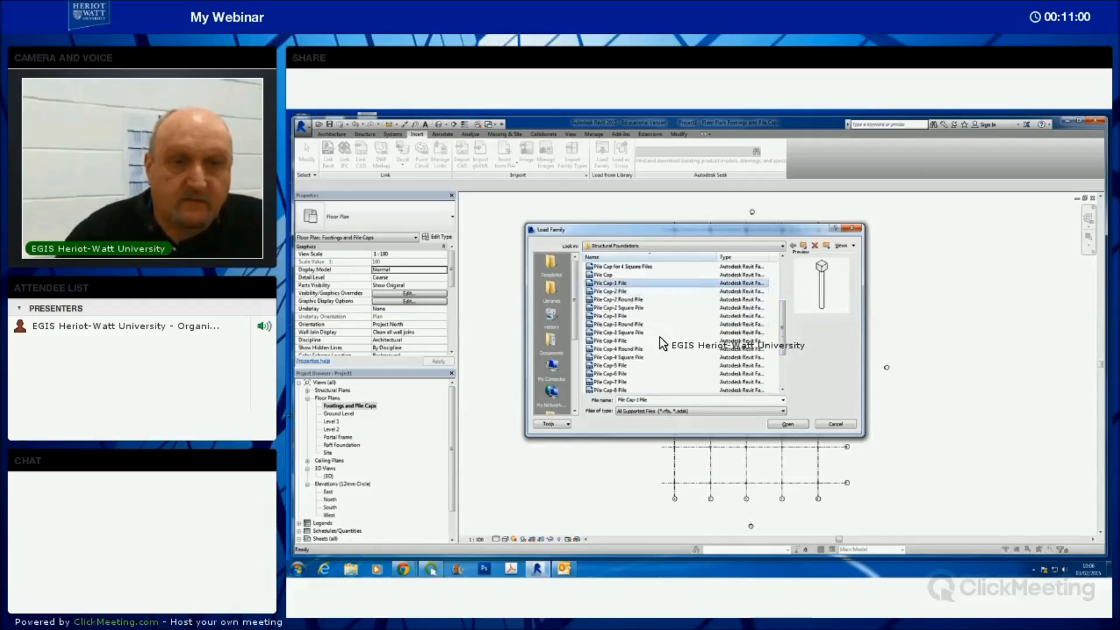
left_click(608, 316)
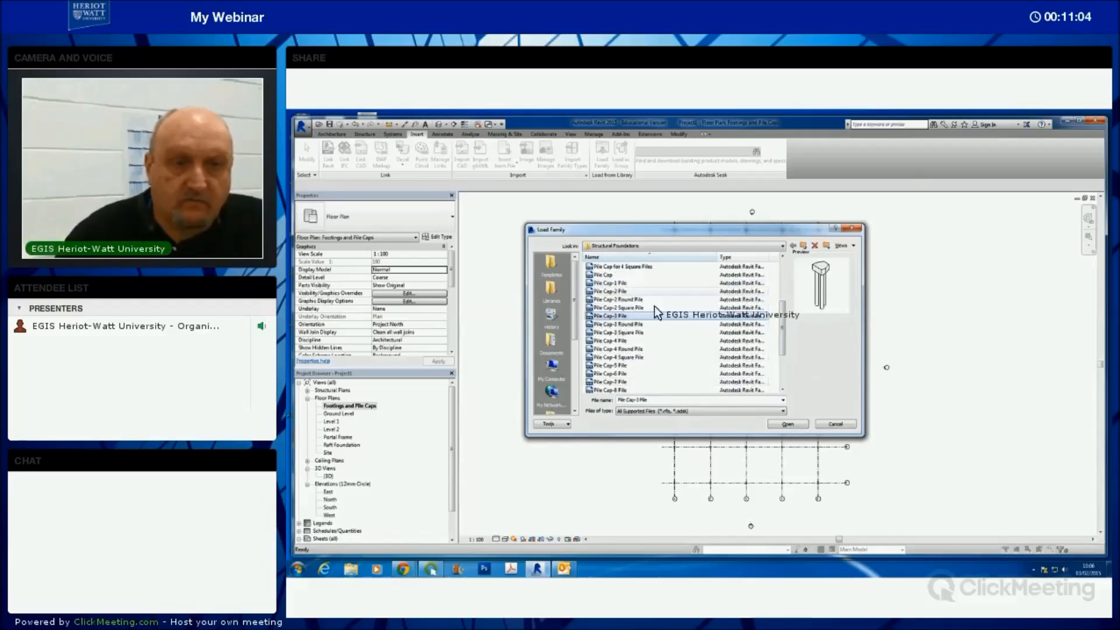
left_click(626, 292)
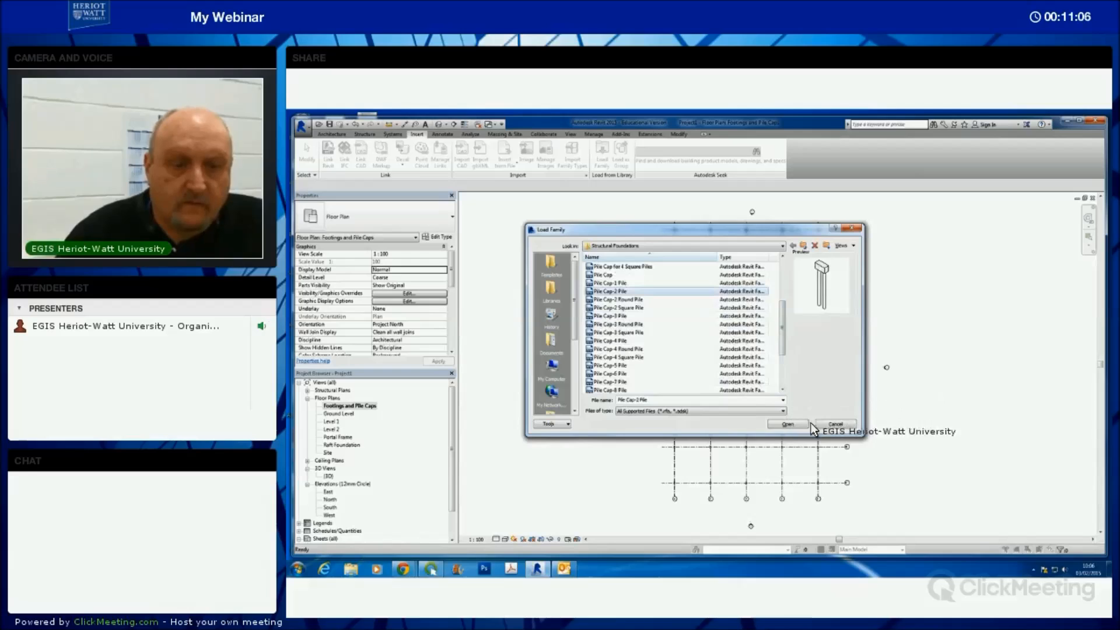
left_click(787, 423)
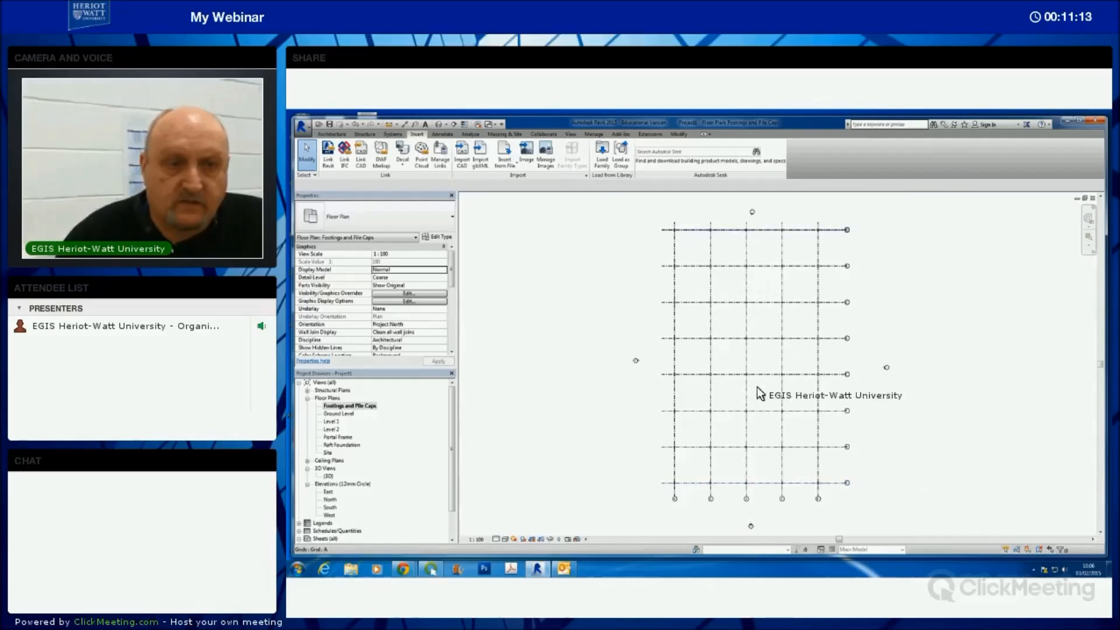
- Select everything along grid line 5 and filter the selection down to the structural columns, excluding the grids
middle_click_drag(900, 490, 893, 480)
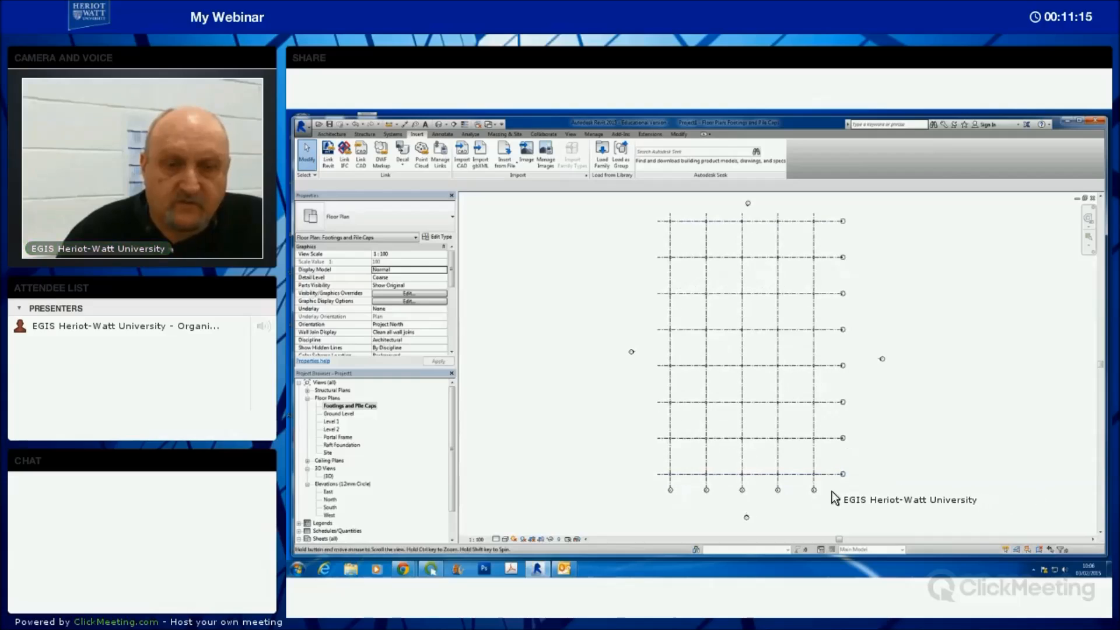
scroll(823, 489, "up", 3)
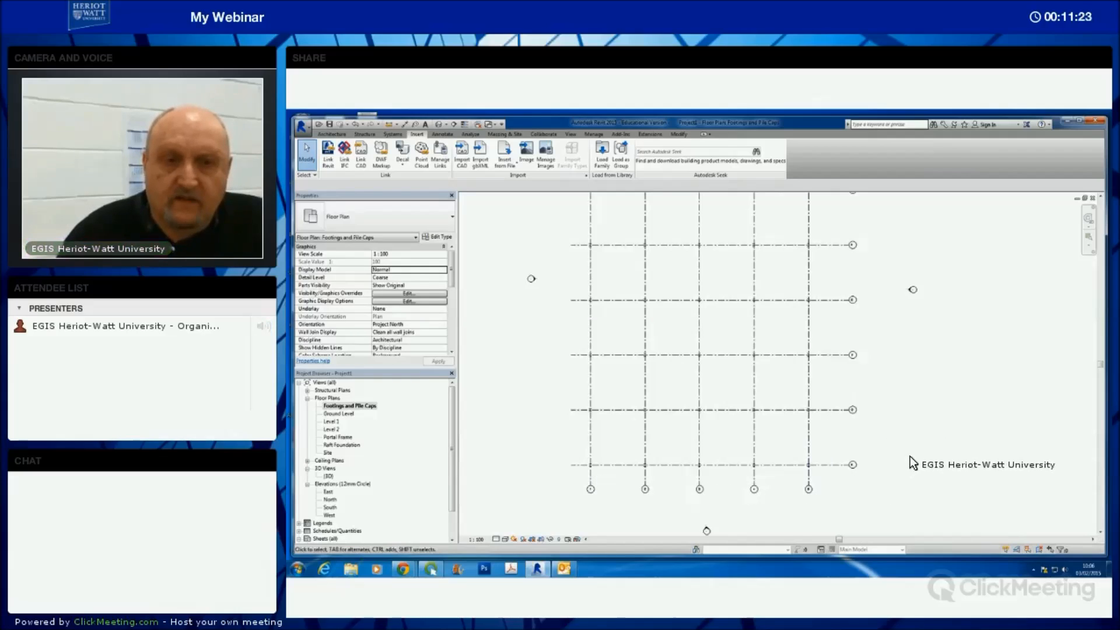
scroll(910, 458, "down", 1)
scroll(911, 458, "down", 2)
middle_click_drag(904, 450, 888, 478)
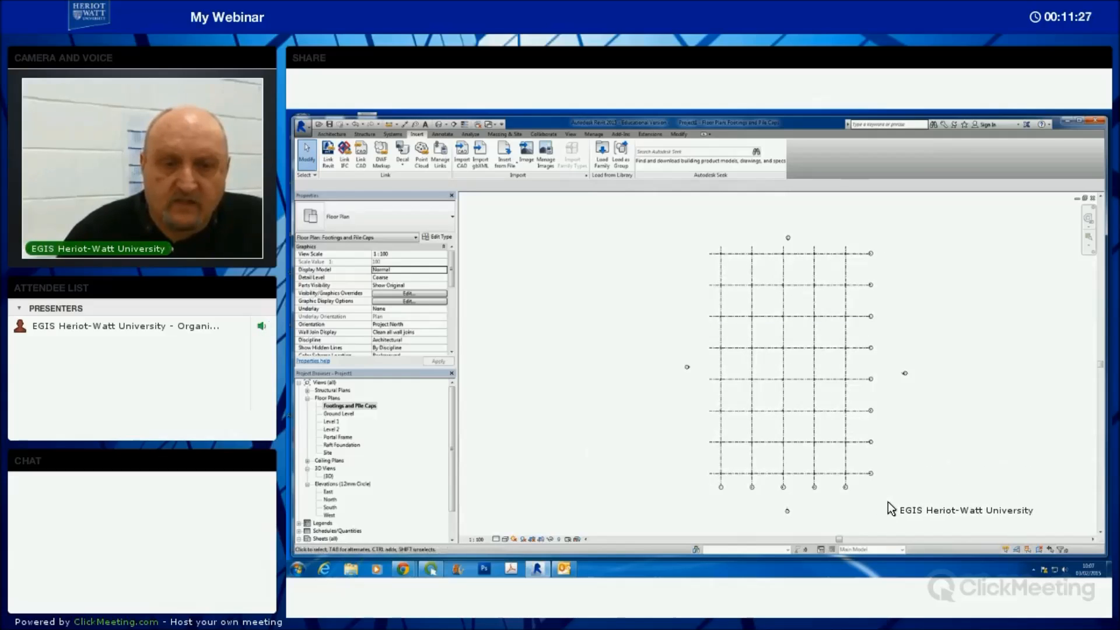
left_click_drag(889, 506, 846, 239)
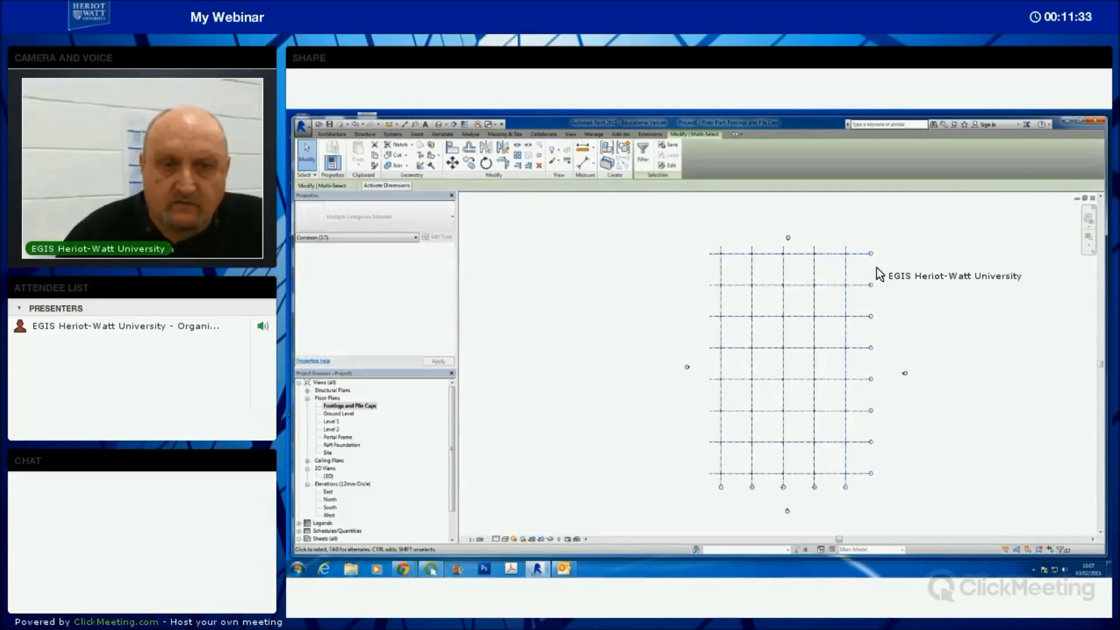
left_click(643, 153)
left_click(464, 288)
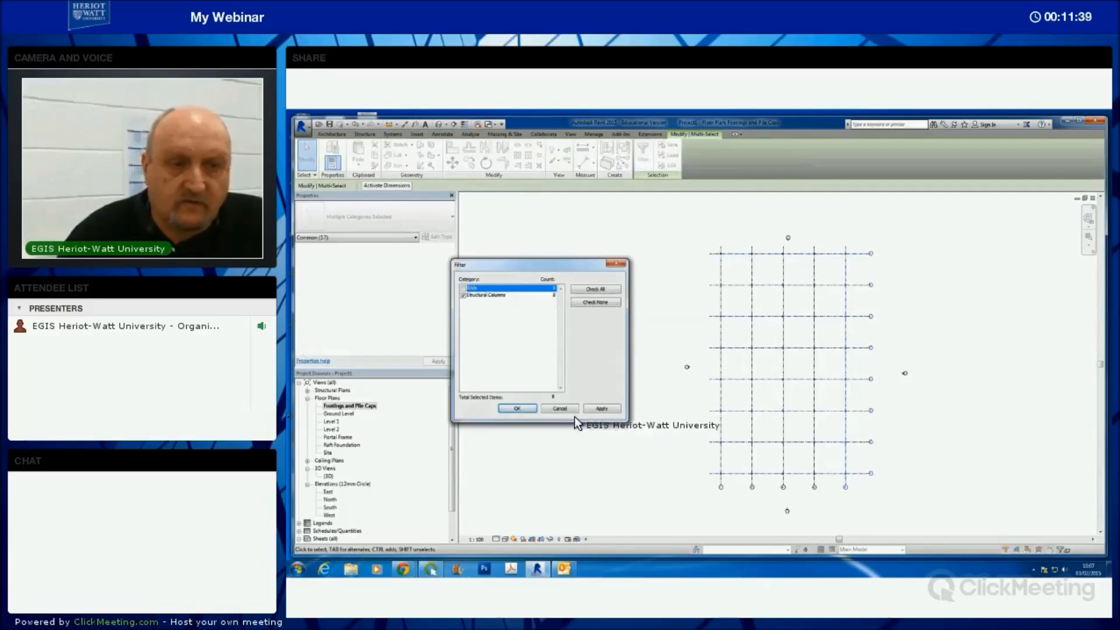
left_click(516, 407)
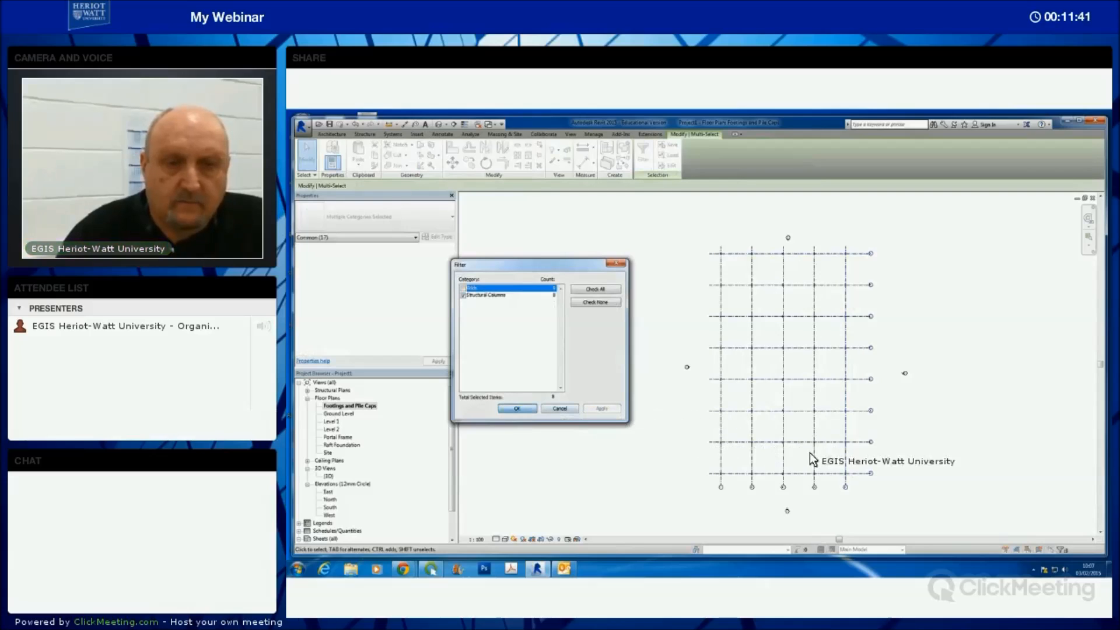
- Check which columns along grid line 5 are selected and clear the selection
scroll(914, 466, "up", 5)
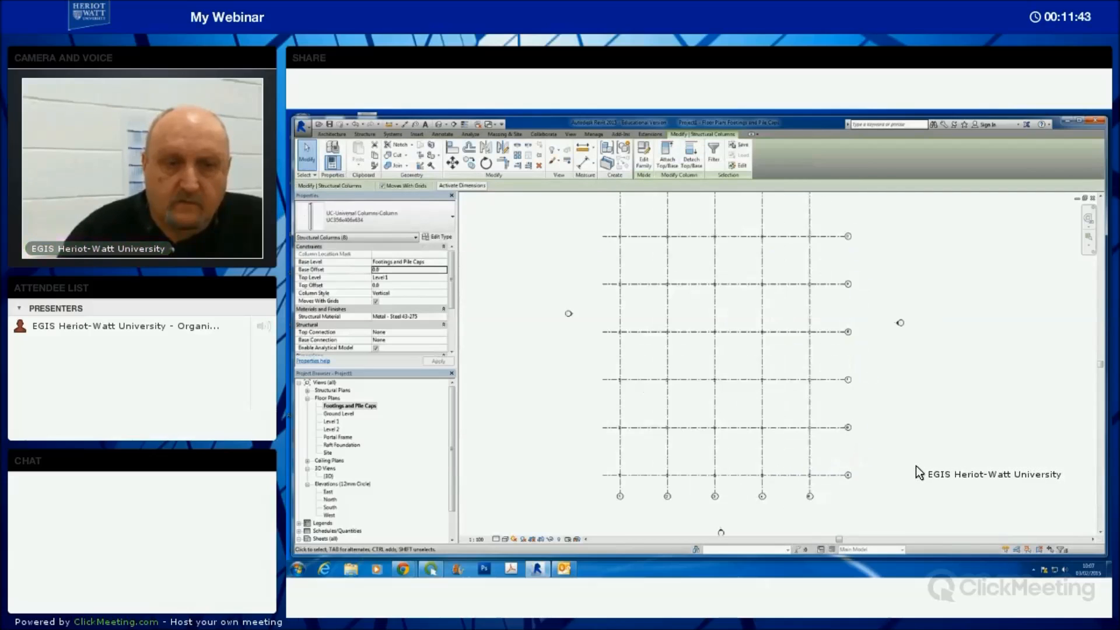
middle_click_drag(918, 417, 925, 419)
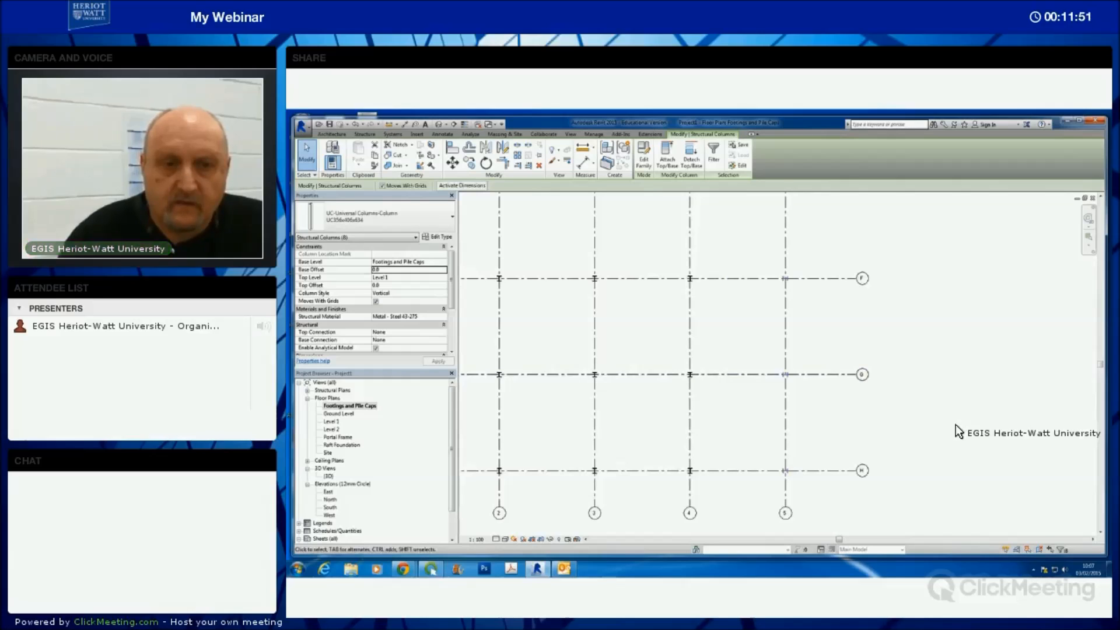
key("Escape")
scroll(929, 414, "down", 3)
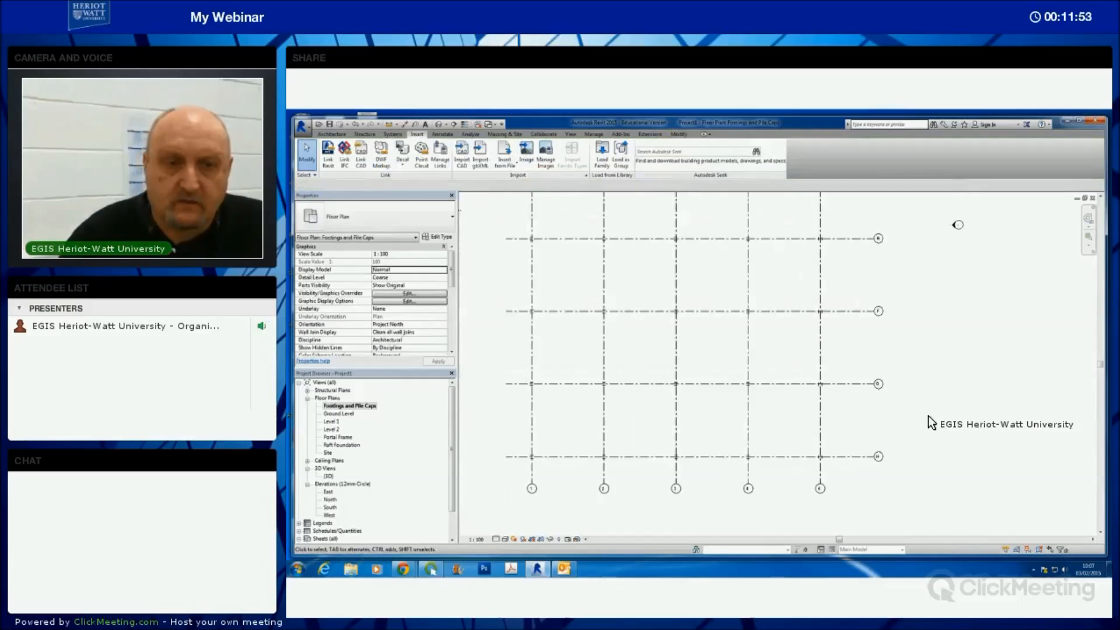
scroll(894, 438, "down", 1)
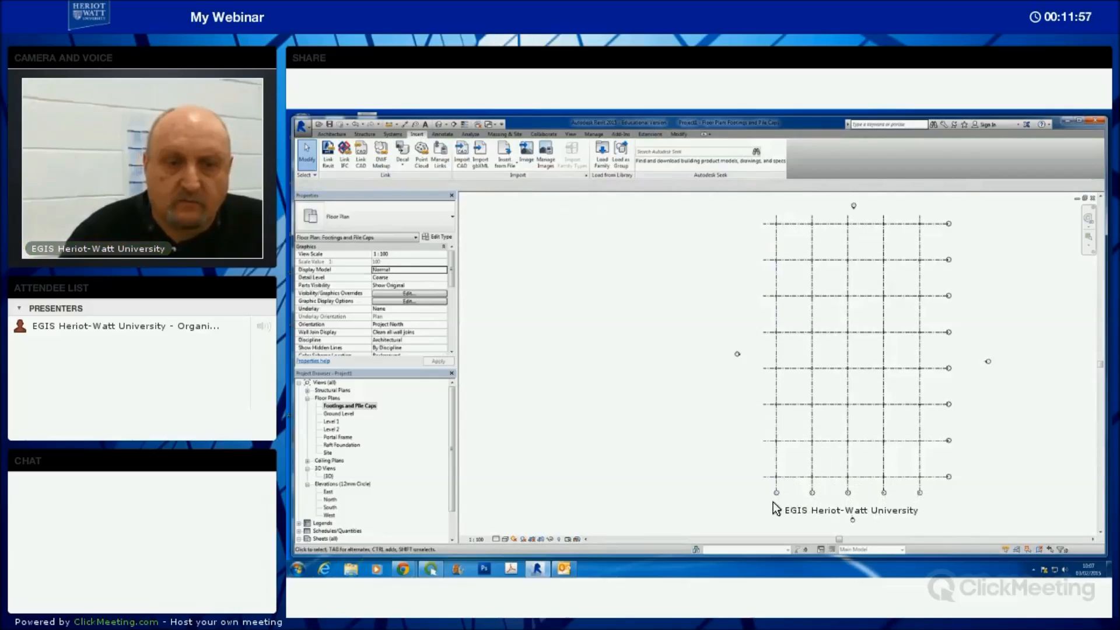
- Select everything along grid line 1 and filter the selection down to structural columns, excluding views, grids and elevations
middle_click_drag(778, 502, 761, 511)
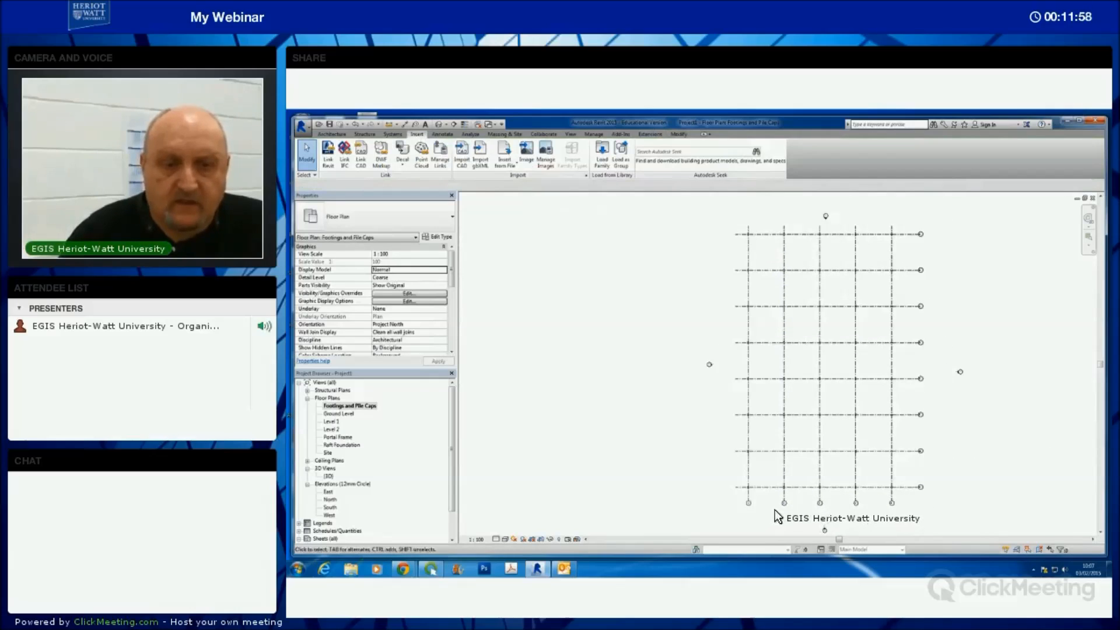
left_click_drag(765, 511, 692, 218)
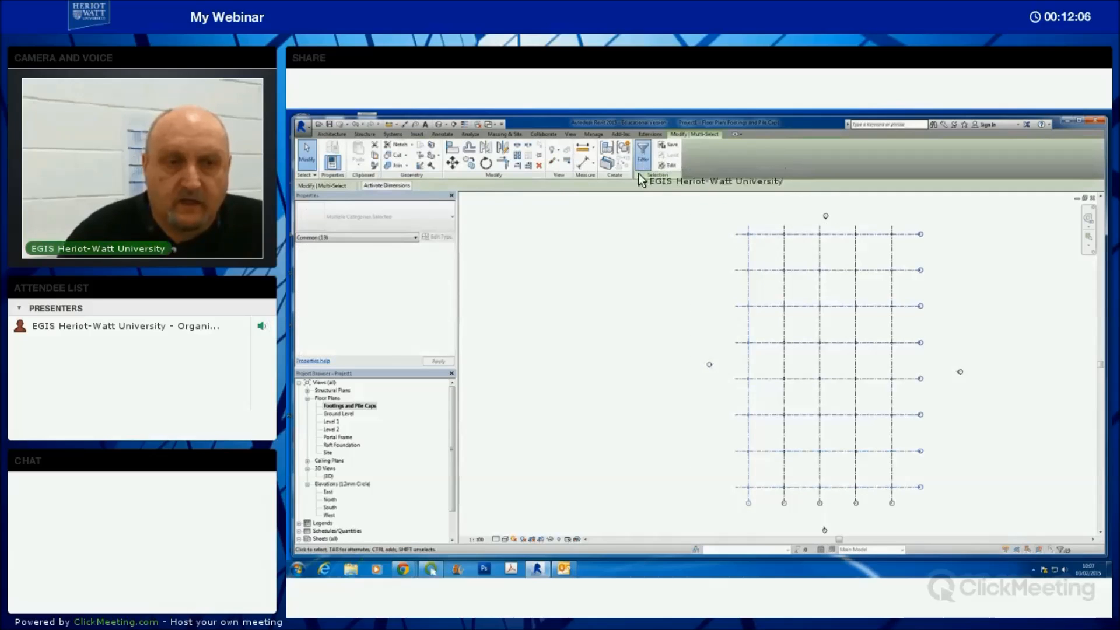
left_click(643, 158)
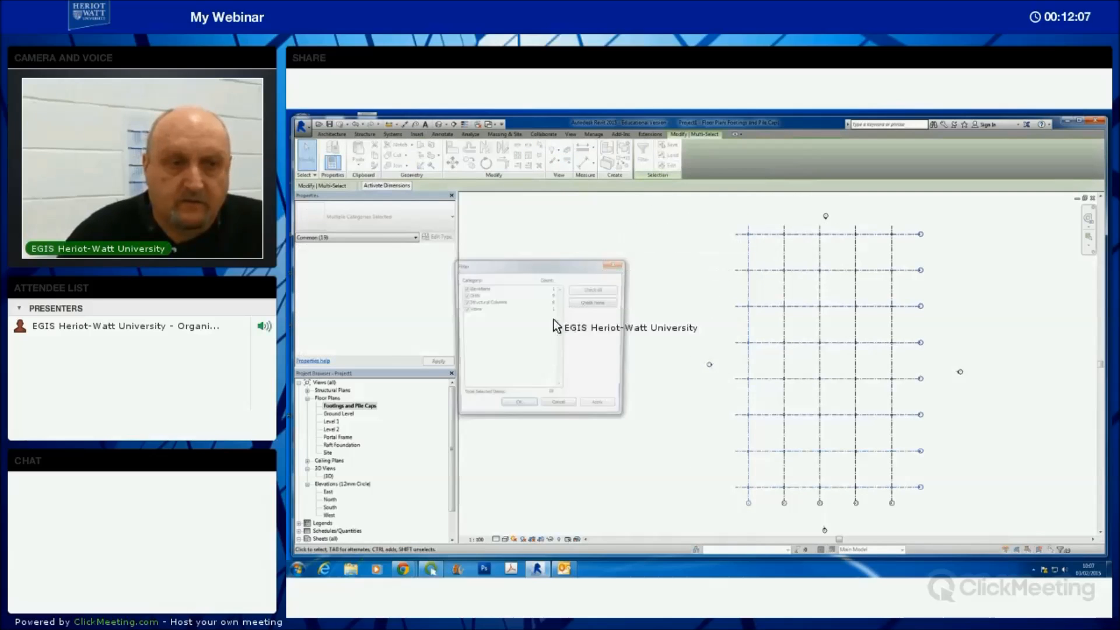
left_click(464, 309)
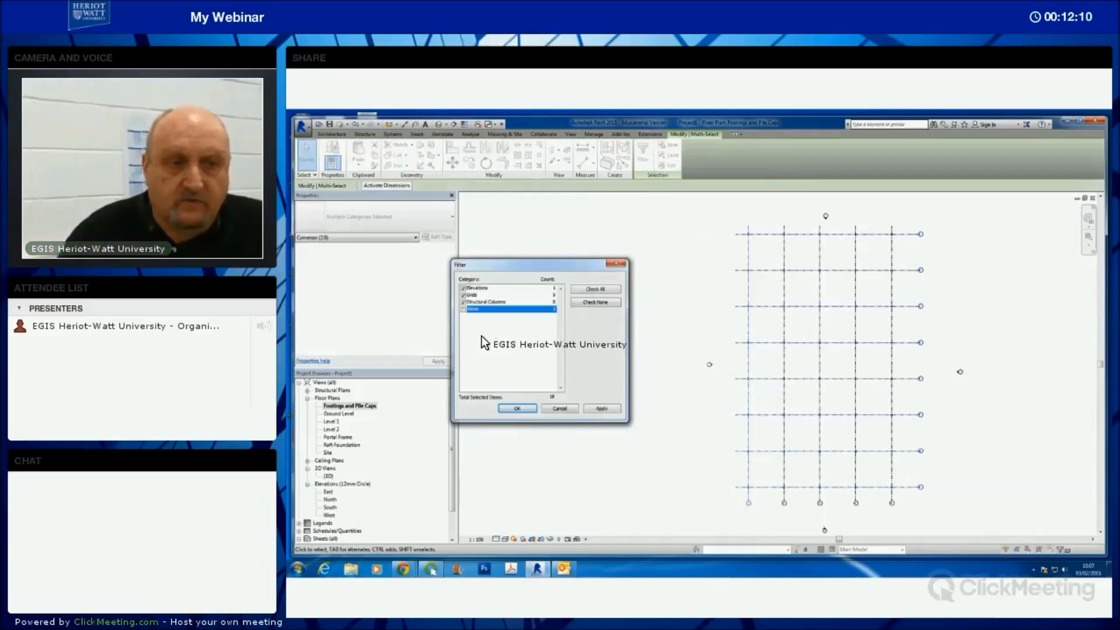
left_click(464, 295)
left_click(463, 288)
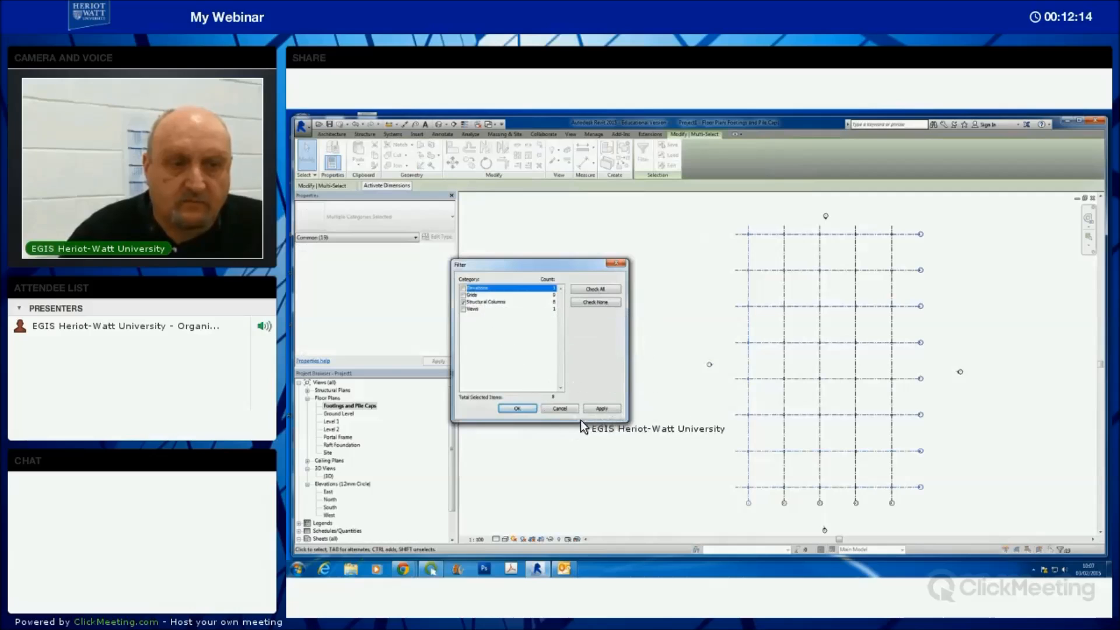
left_click(518, 408)
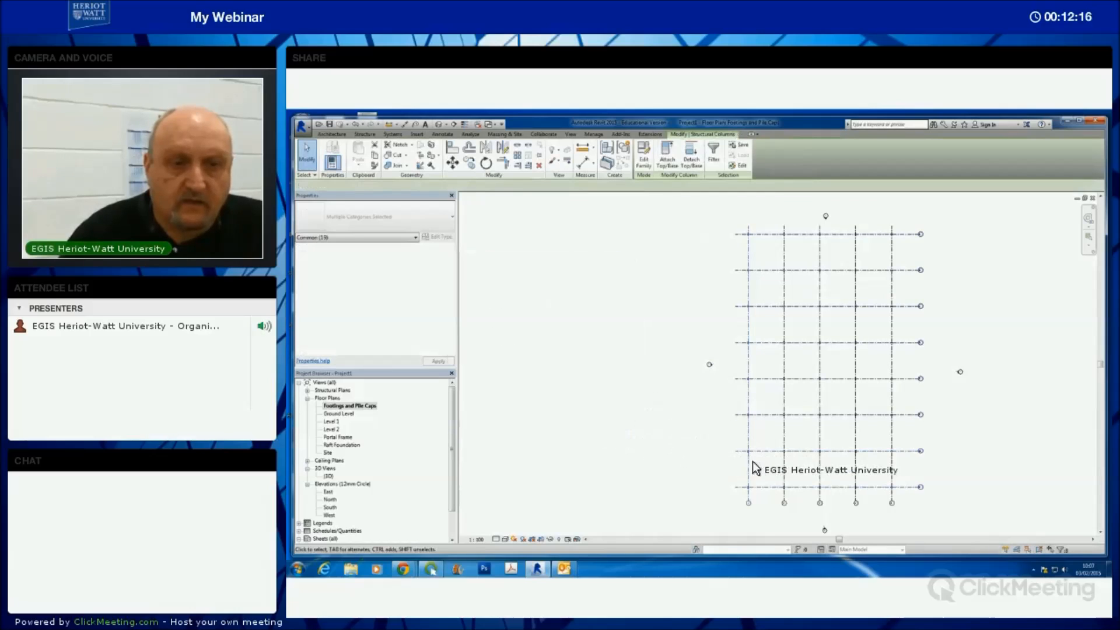
- Rotate the selected columns along grid line 1 by 90 degrees in place and clear the selection
scroll(773, 467, "up", 2)
scroll(772, 466, "up", 5)
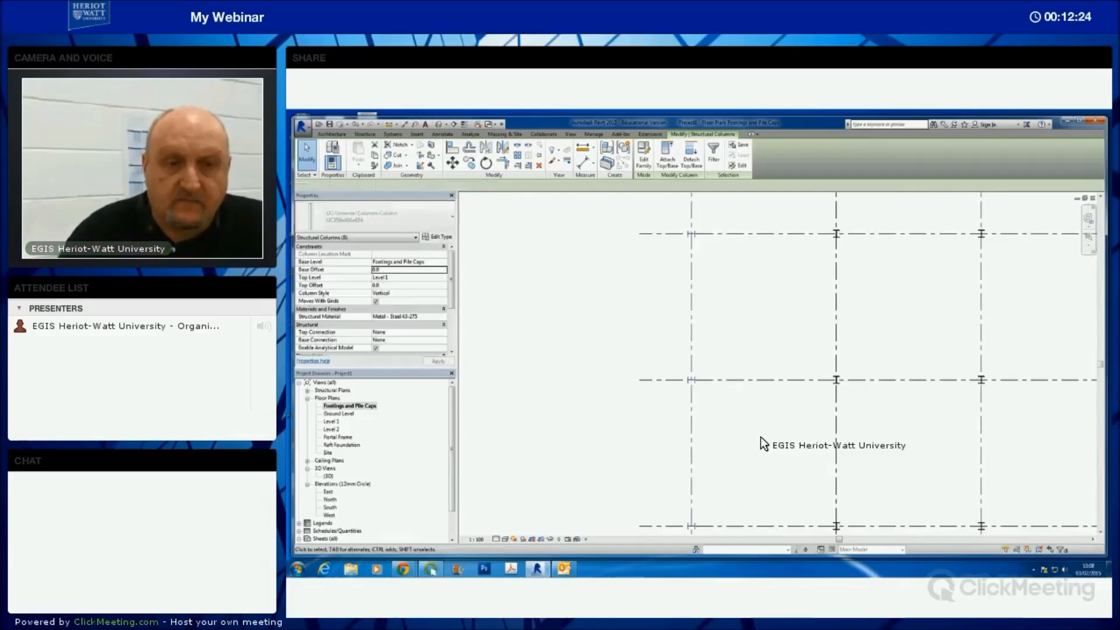
key("space")
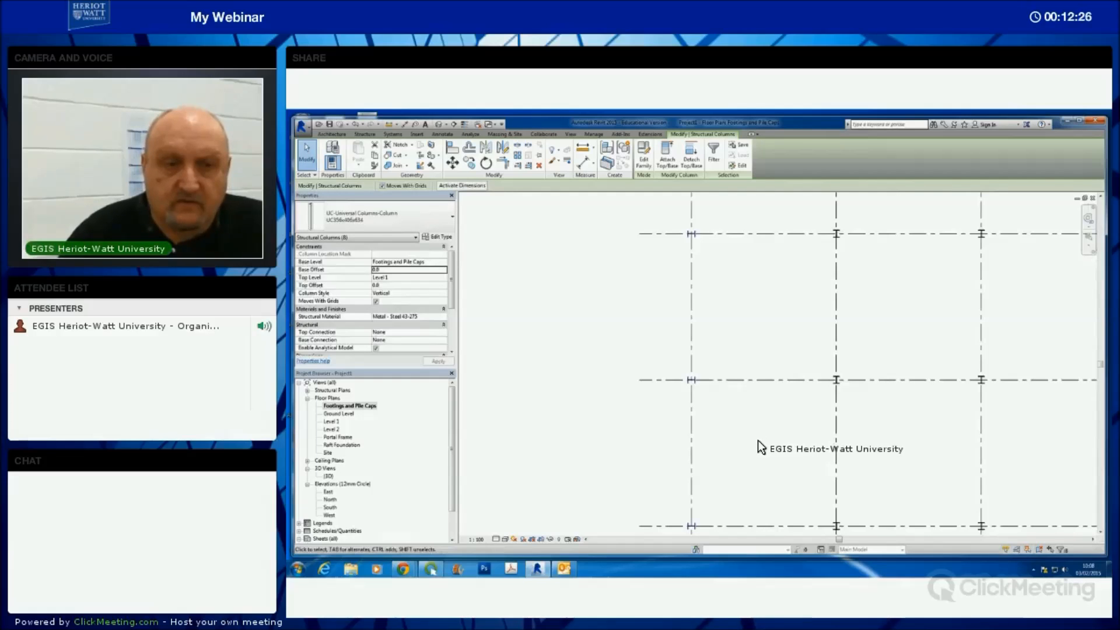
scroll(758, 440, "down", 3)
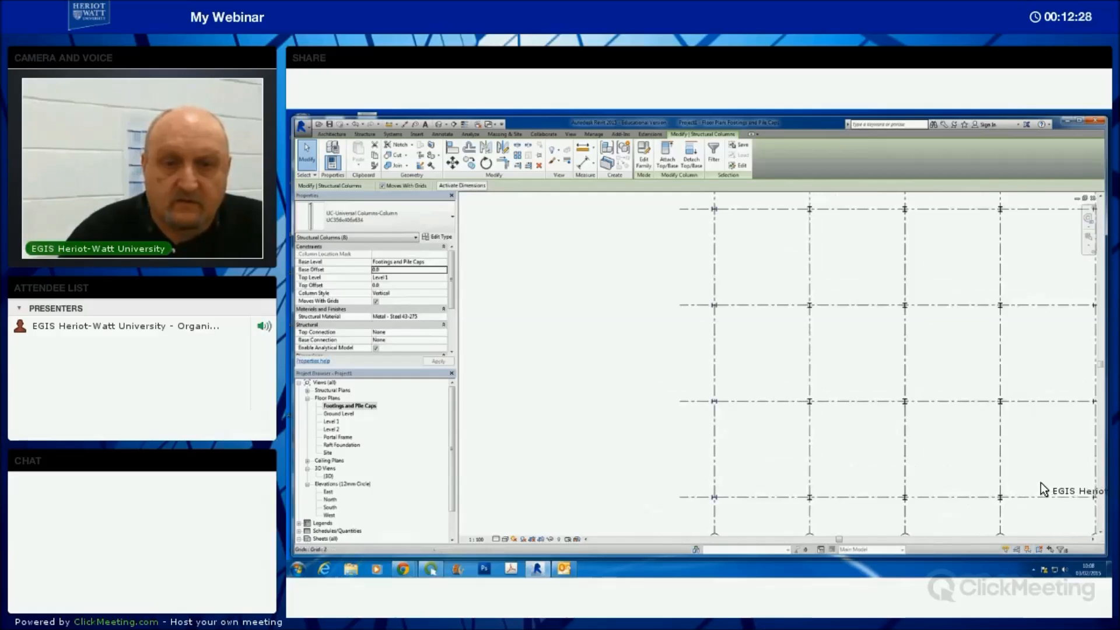
scroll(1051, 479, "down", 4)
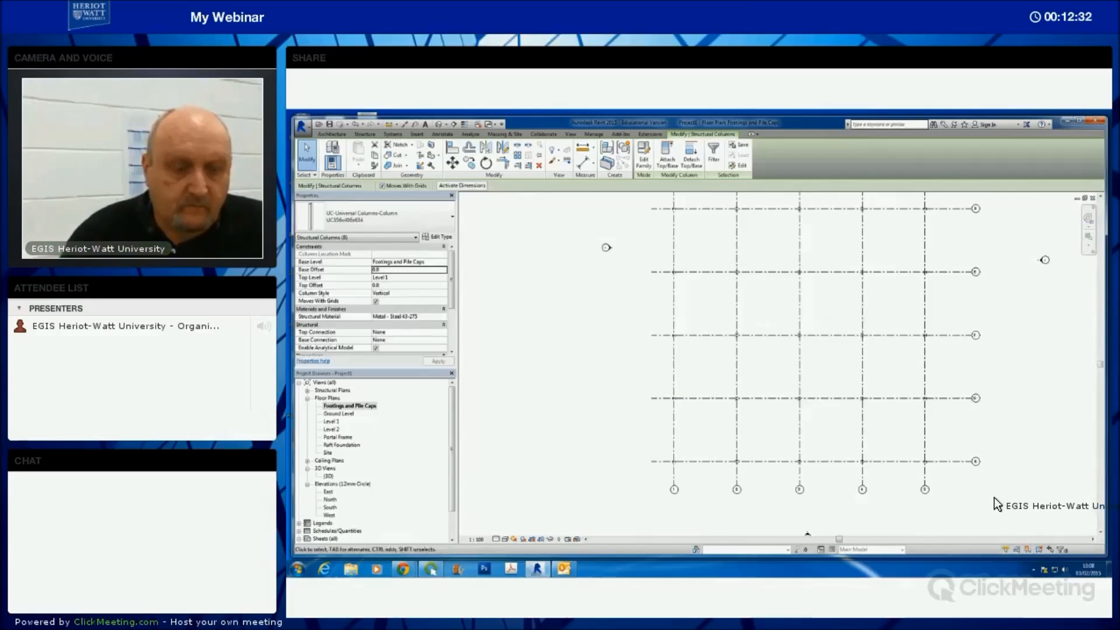
left_click(993, 497)
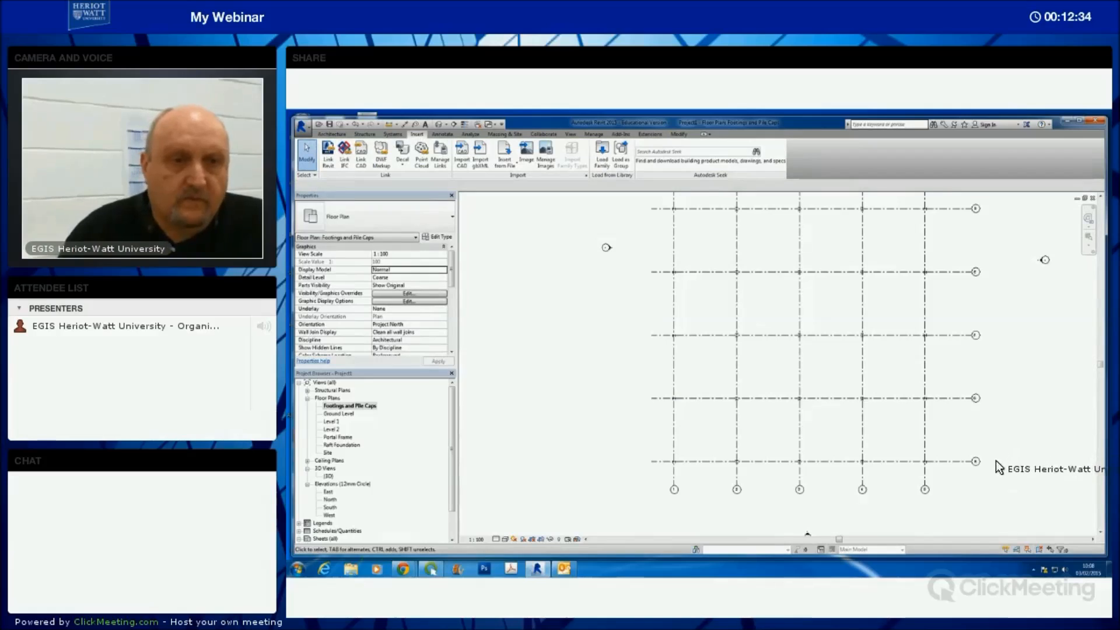
scroll(980, 482, "down", 1)
middle_click_drag(980, 482, 957, 518)
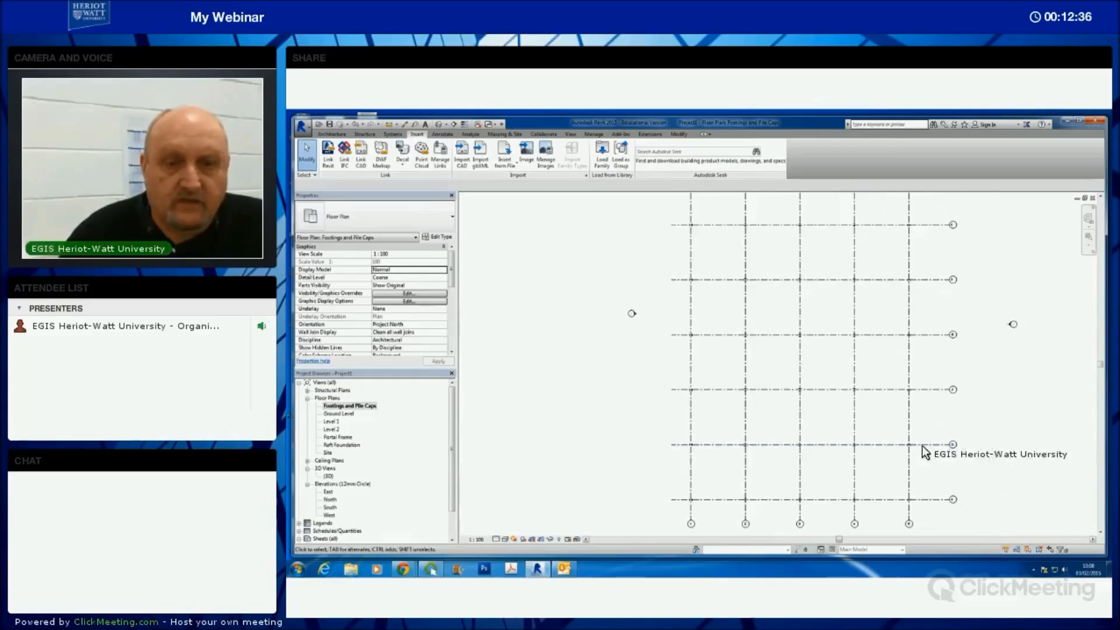
mouse_move(979, 321)
middle_mouse_down()
mouse_move(958, 268)
mouse_move(961, 317)
middle_mouse_up()
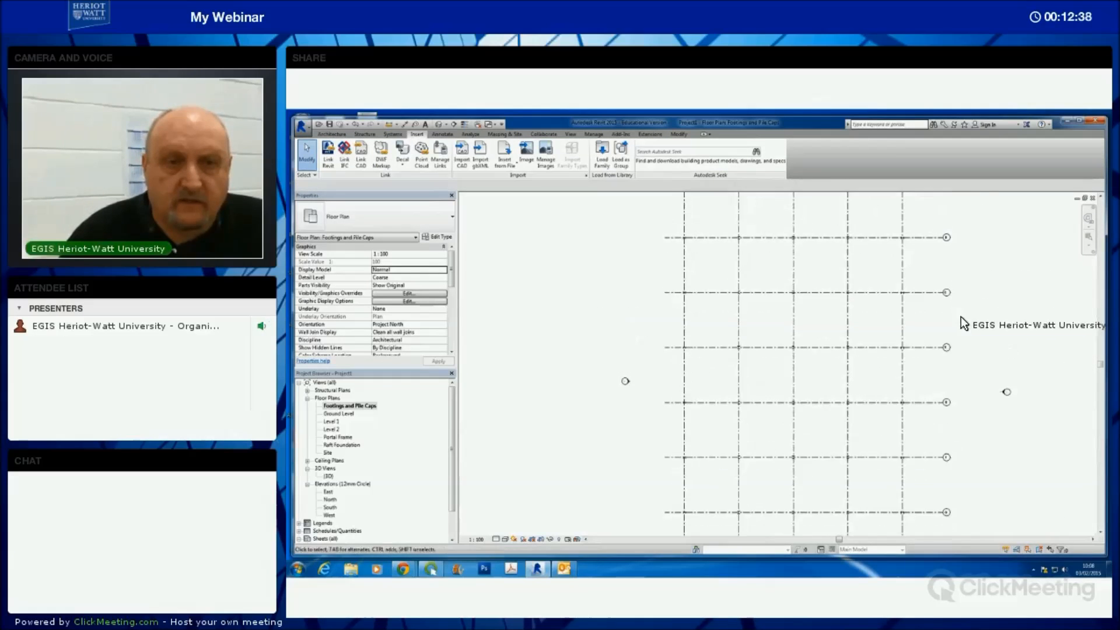
scroll(964, 323, "down", 3)
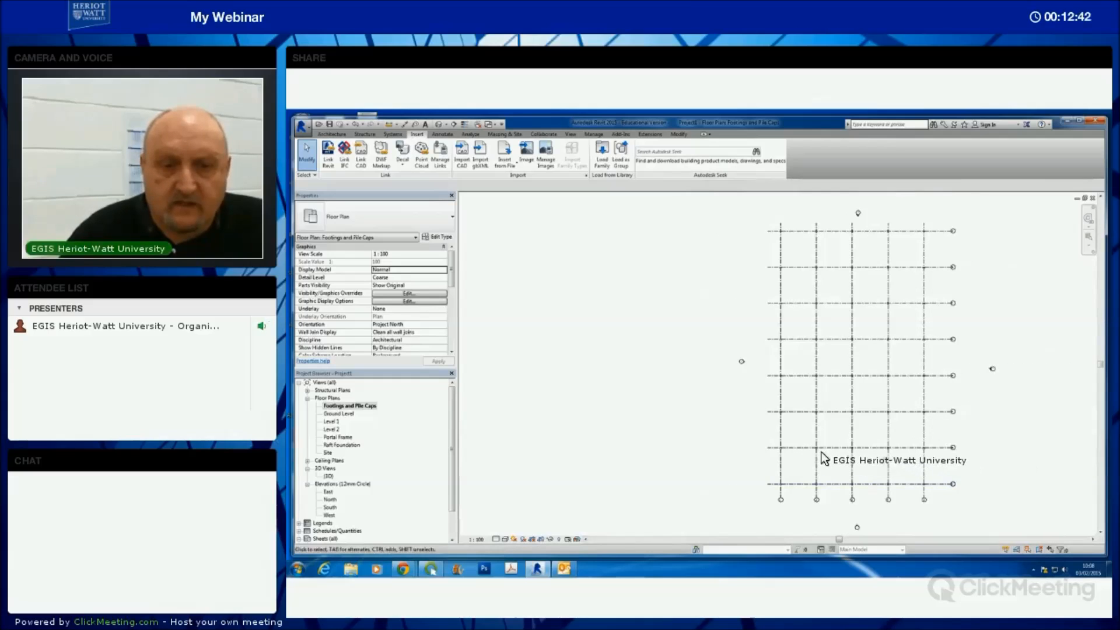
left_click_drag(902, 467, 806, 260)
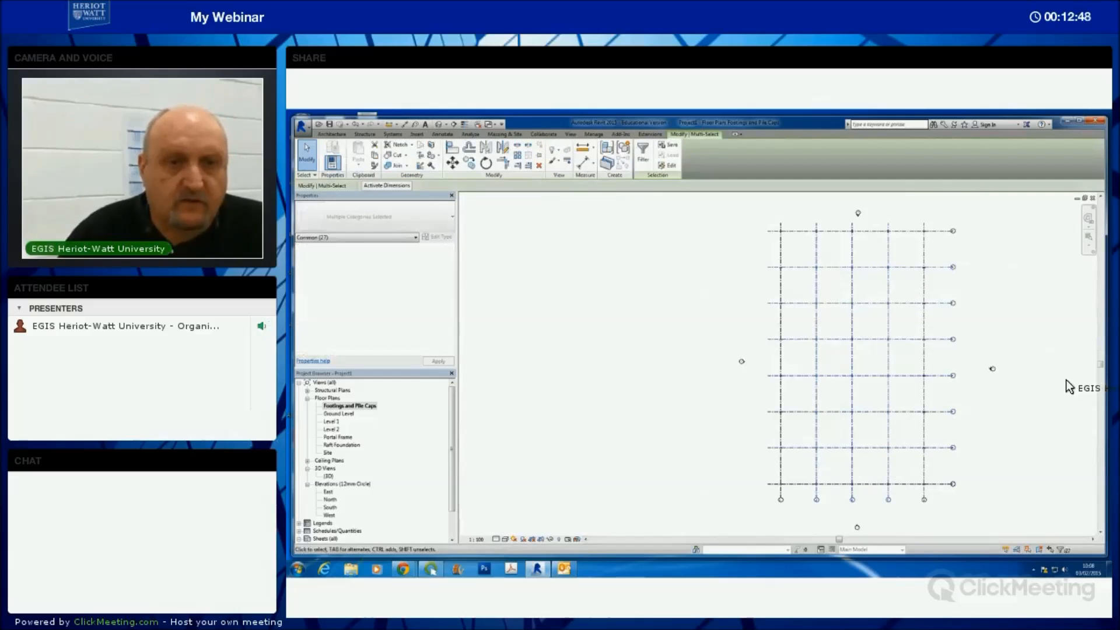
left_click(1066, 380)
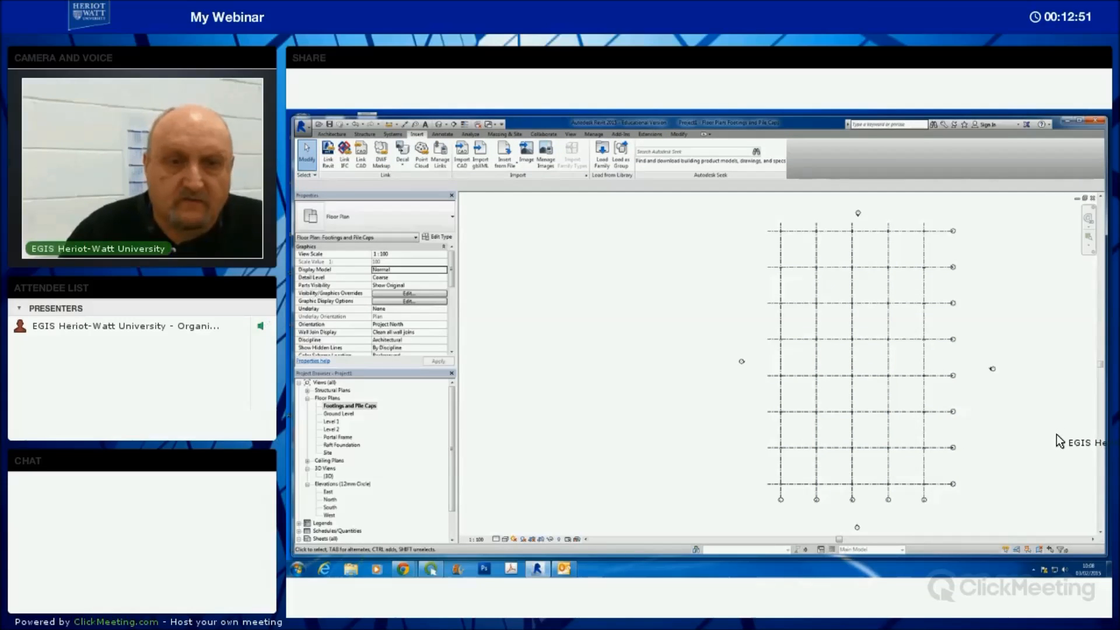
- Place isolated Footing-Rectangular 1800 x 1200 x 450mm foundations at all structural columns along grid line 5
left_click(365, 133)
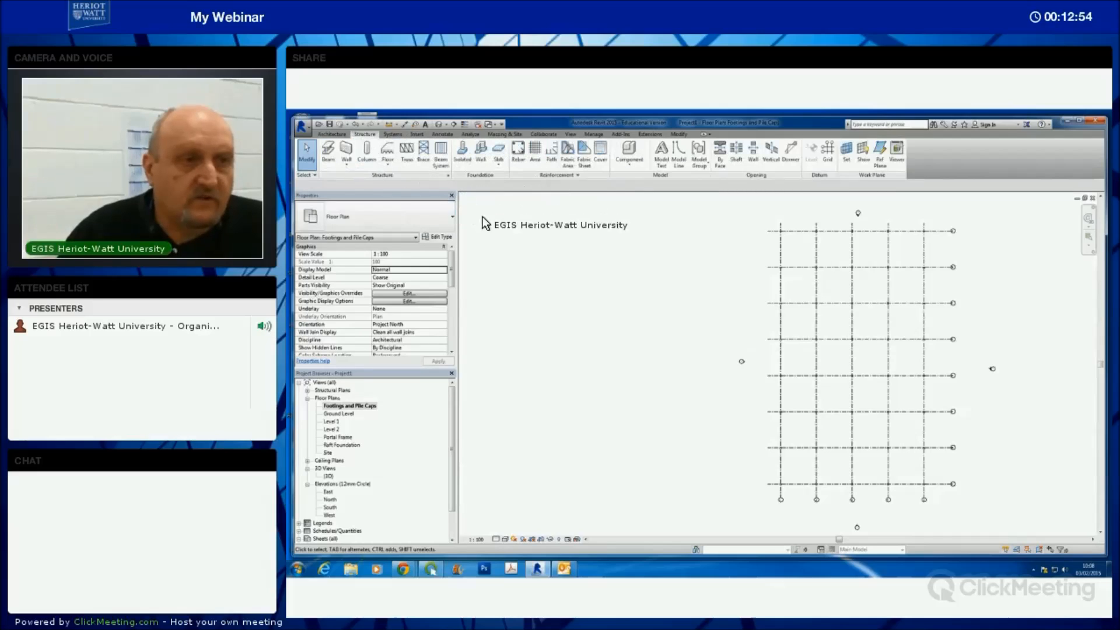
left_click(462, 152)
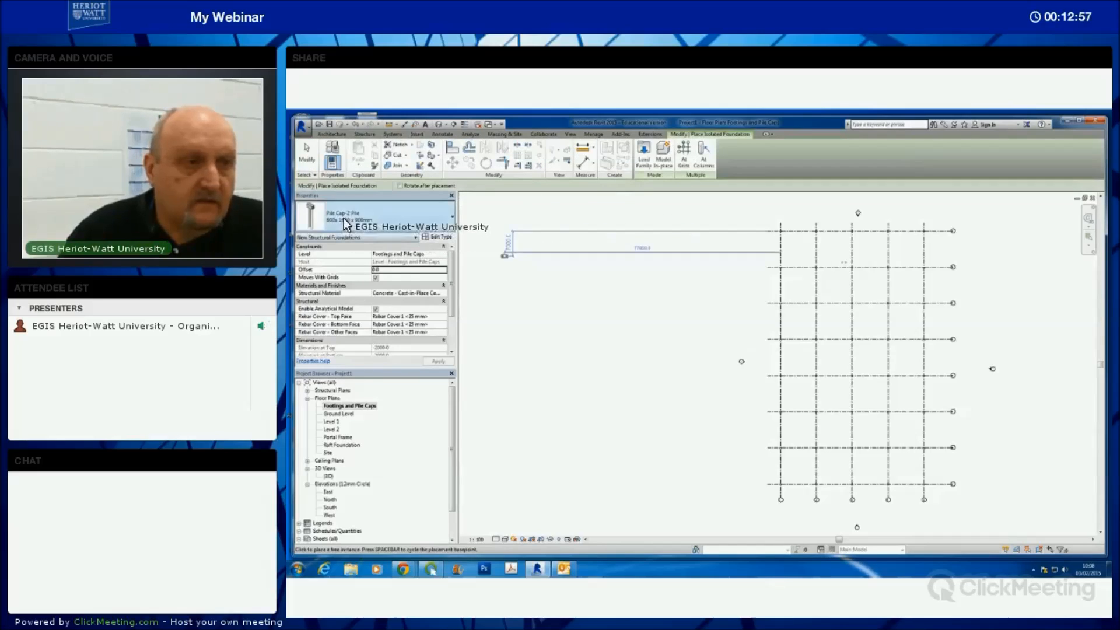
left_click(450, 222)
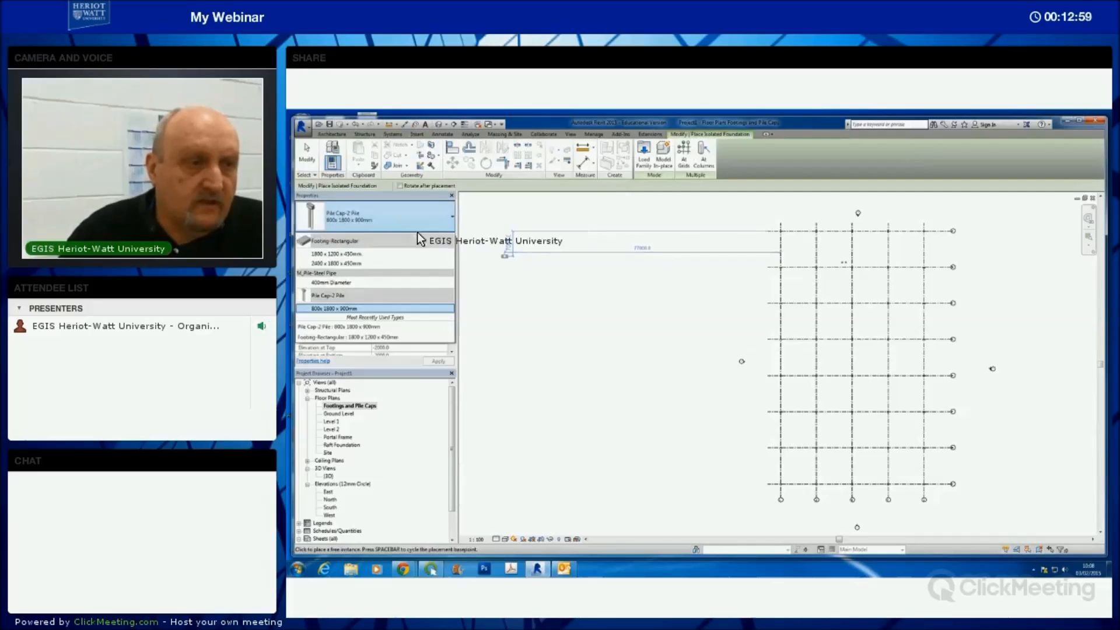
left_click(363, 255)
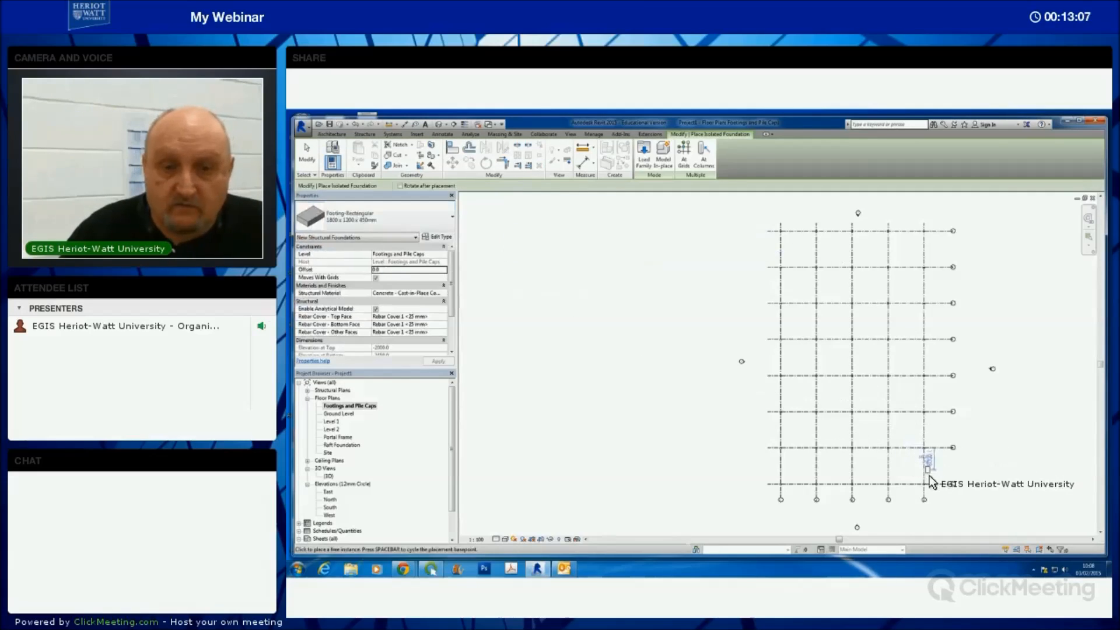
left_click(706, 159)
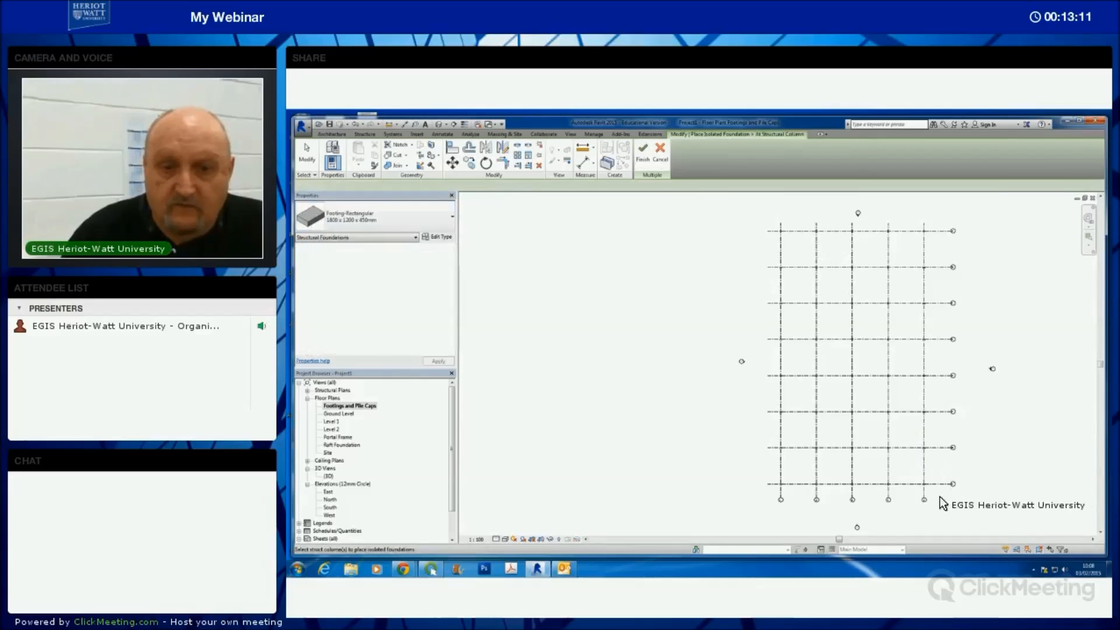
left_click_drag(912, 428, 902, 222)
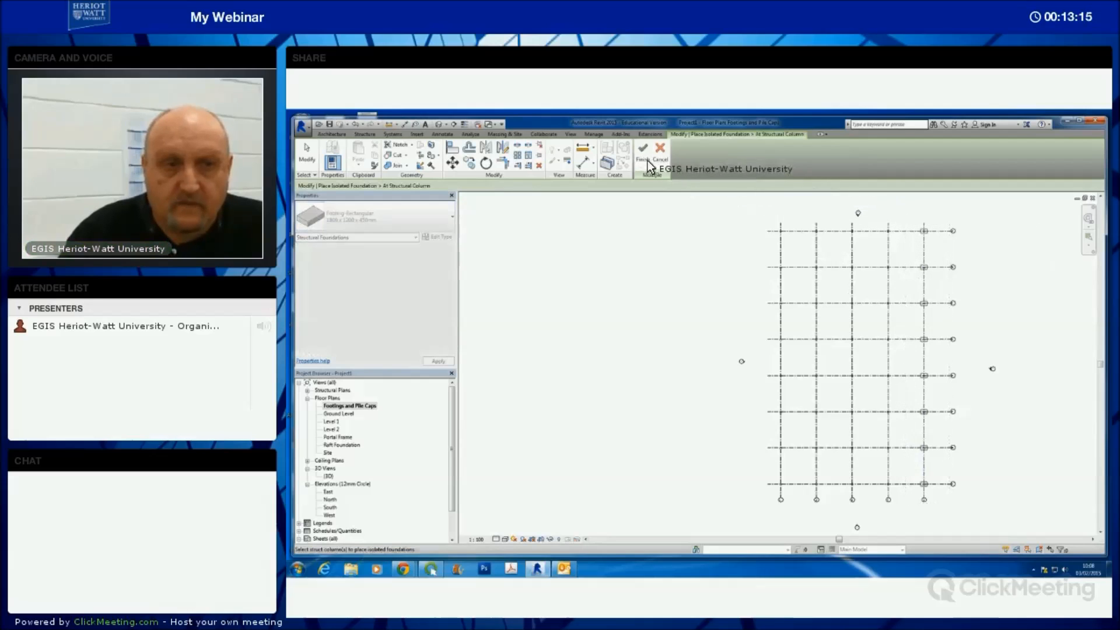
left_click(642, 155)
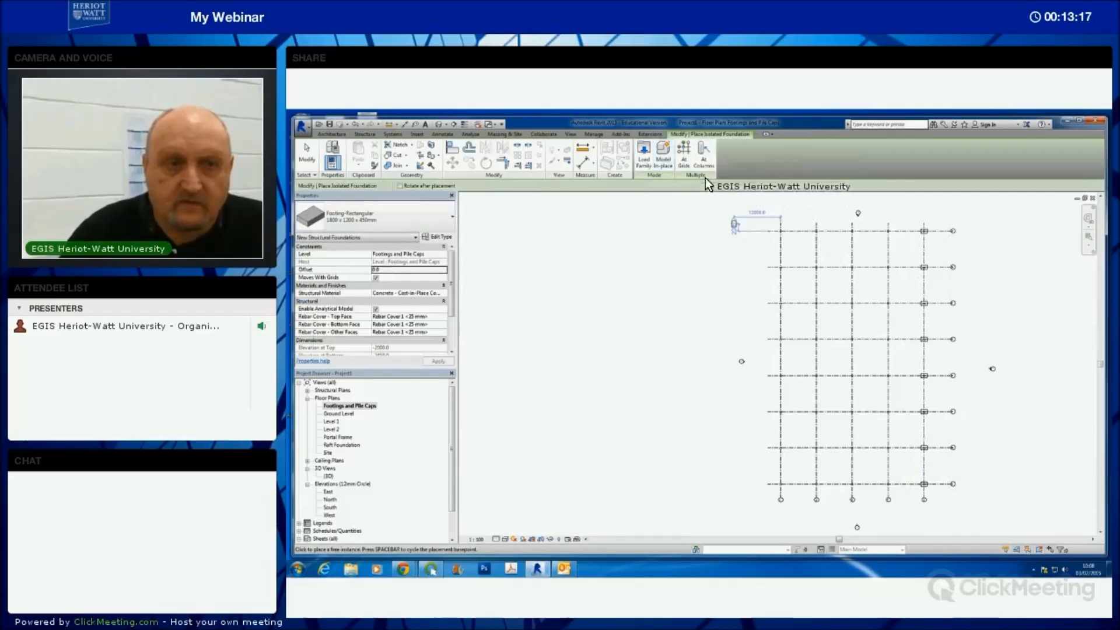
- Place the same rectangular footings at the columns along grid line 1 and at the three interior columns of the uppermost grid row
left_click(704, 162)
left_click_drag(799, 505, 764, 338)
left_click_drag(763, 261, 764, 219)
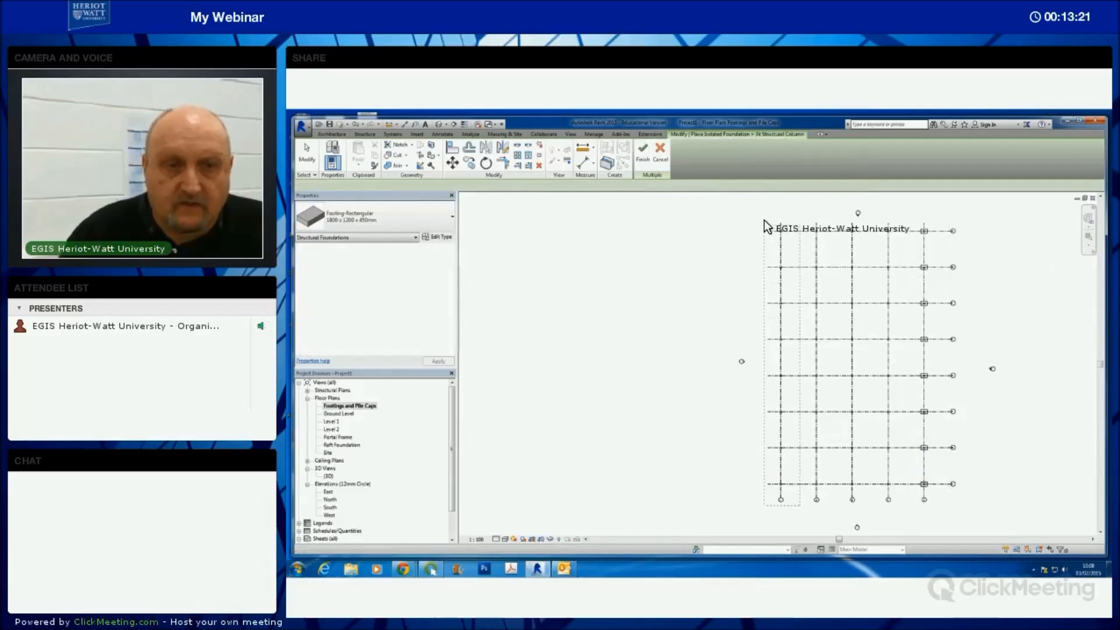
left_click(645, 158)
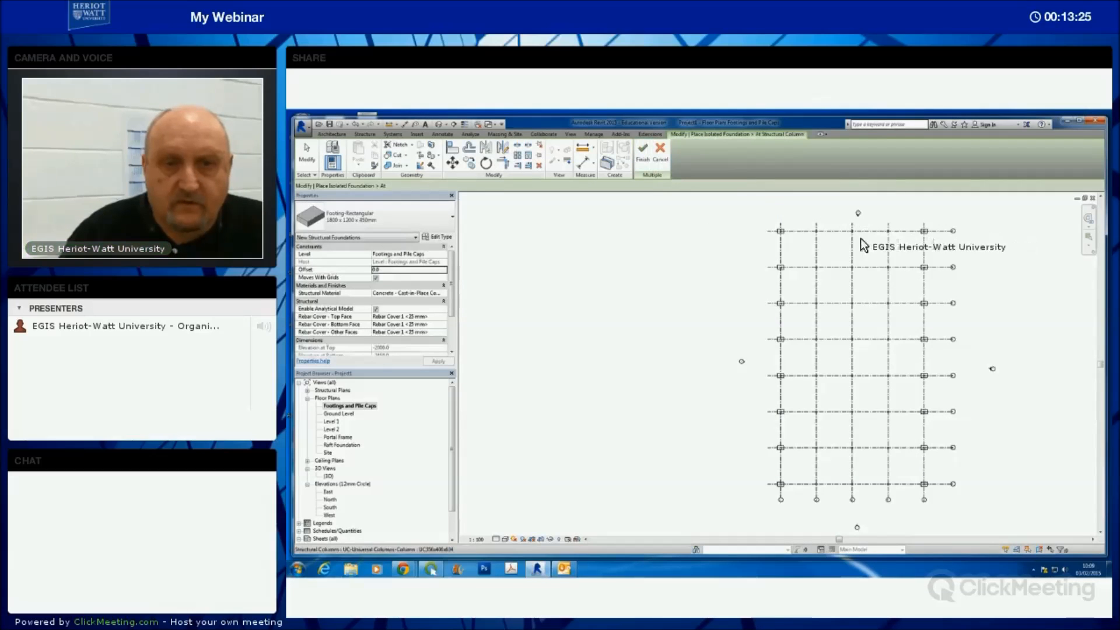
left_click_drag(795, 224, 795, 224)
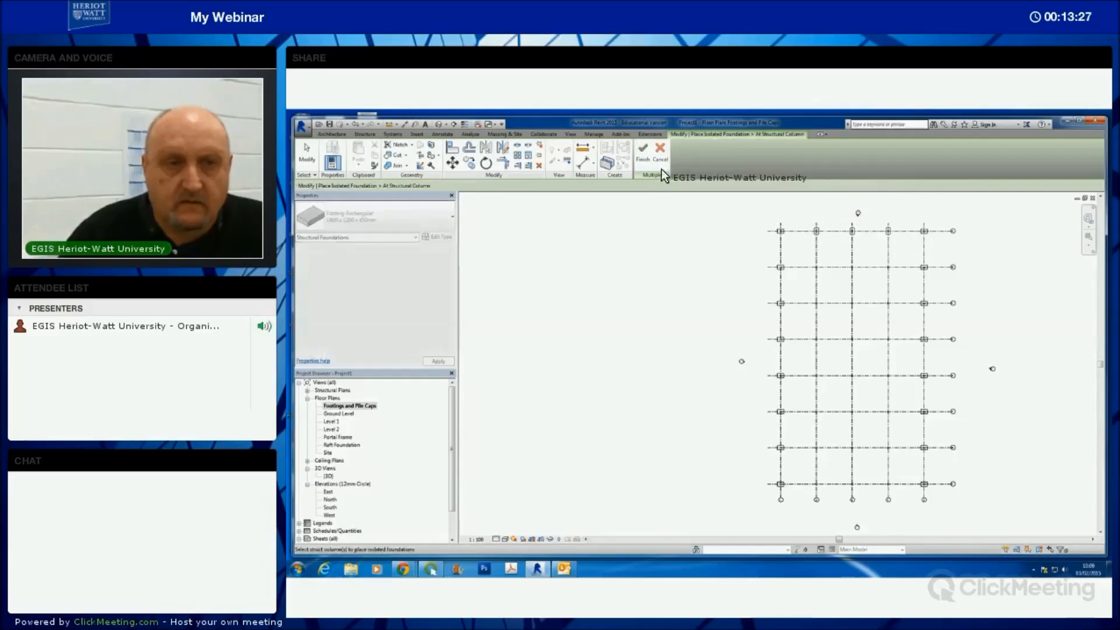
left_click(642, 153)
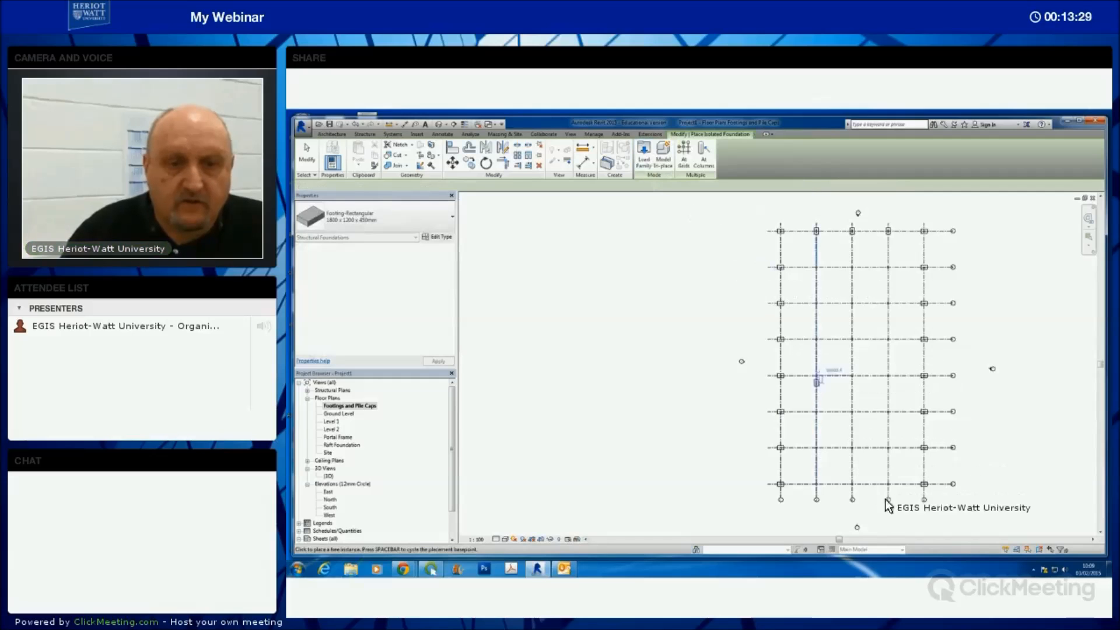
- Start another placement of rectangular footings at structural columns
left_click(704, 155)
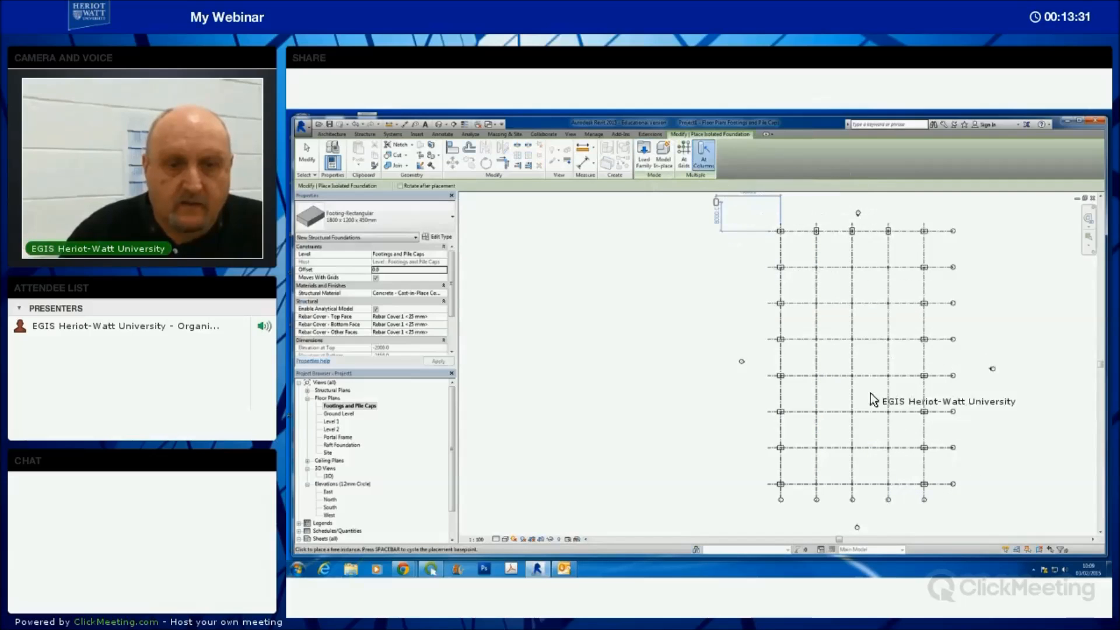
- Place 1800 x 1200 x 450mm rectangular footings under the three middle columns along grid line H
left_click_drag(842, 485, 810, 471)
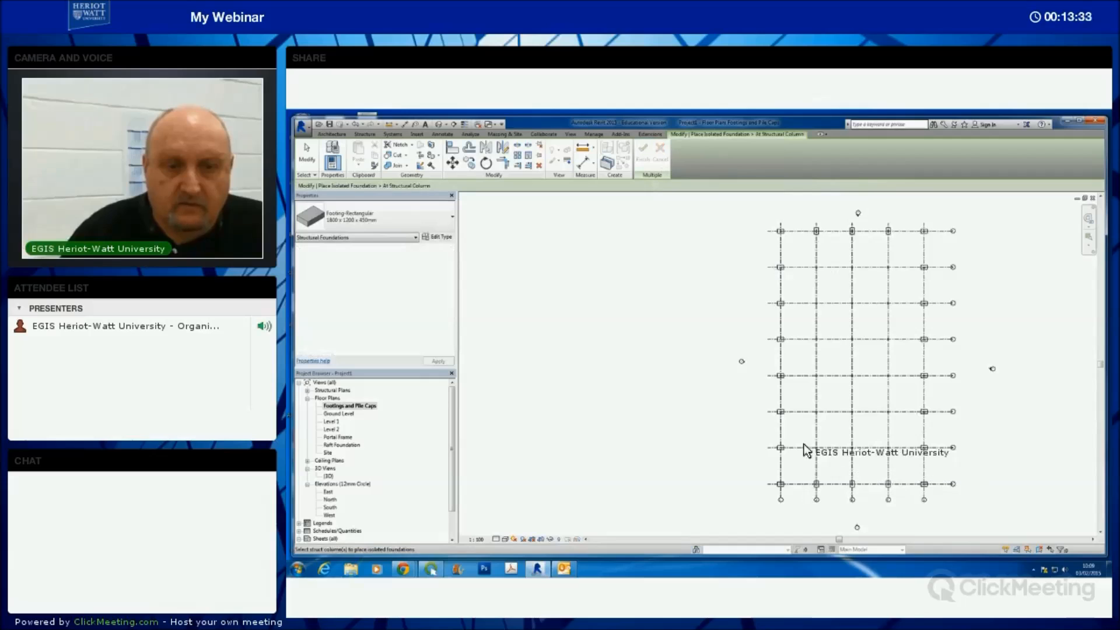
left_click(643, 155)
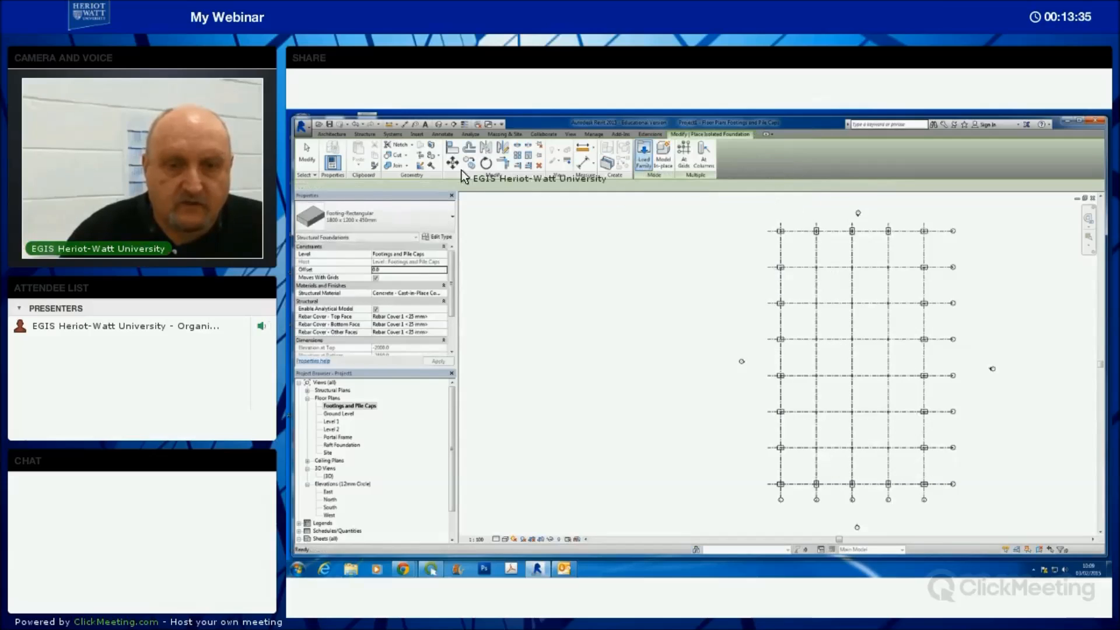
key("Escape")
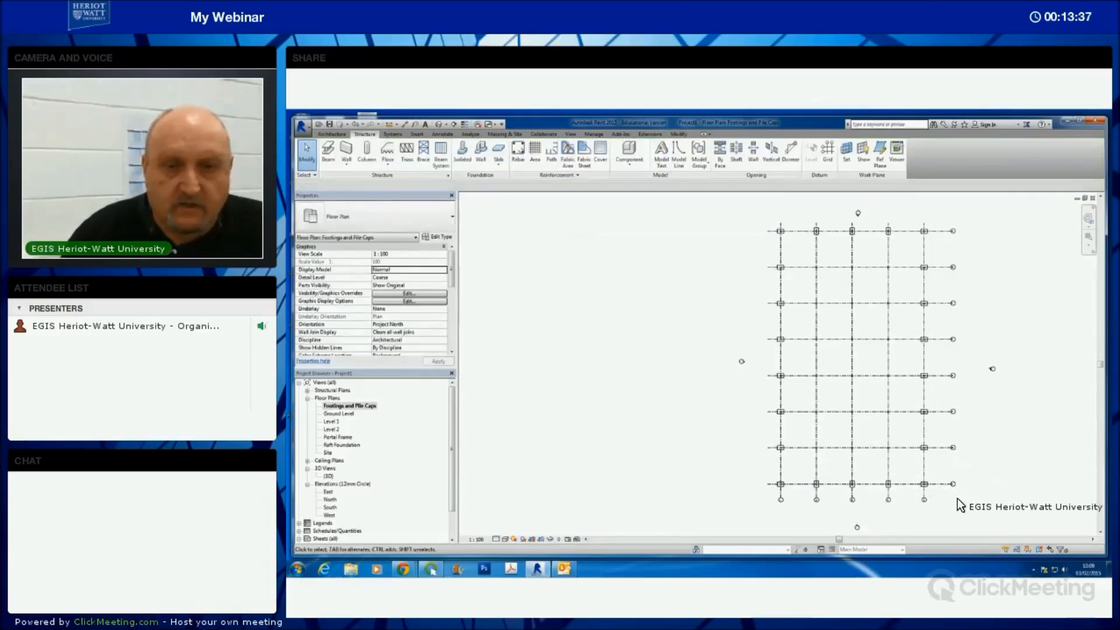
scroll(960, 499, "up", 1)
scroll(961, 502, "up", 1)
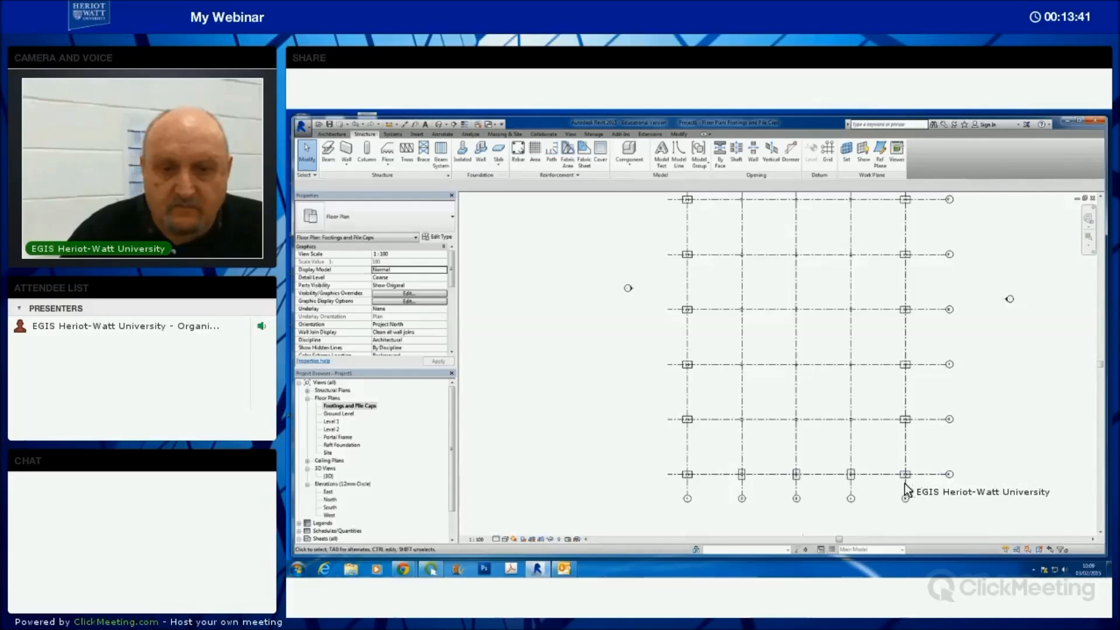
scroll(926, 494, "up", 2)
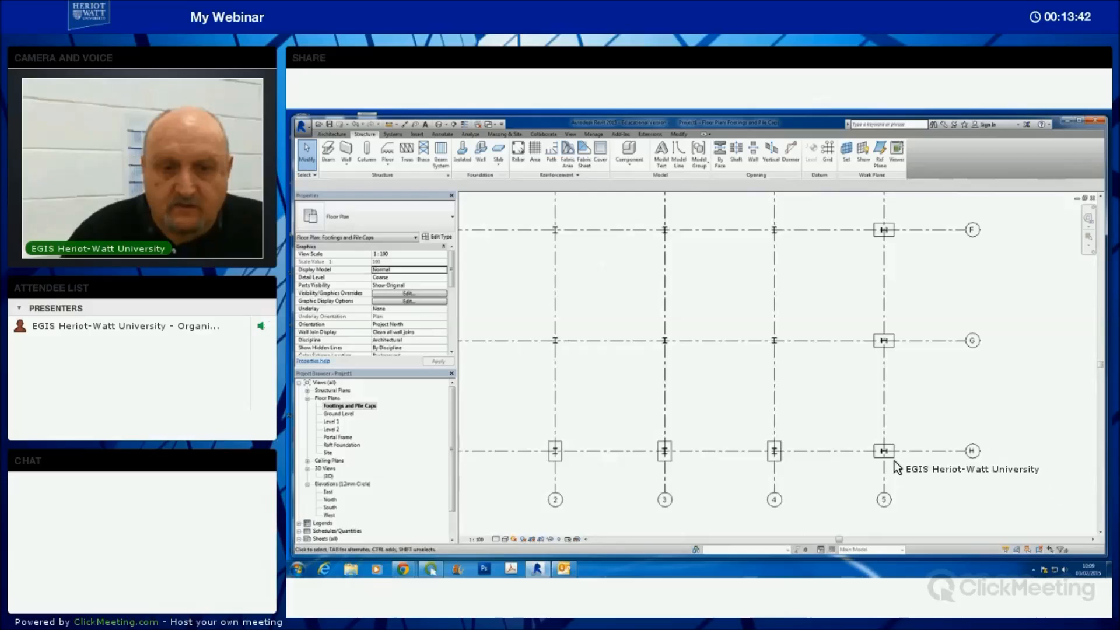
scroll(894, 461, "up", 1)
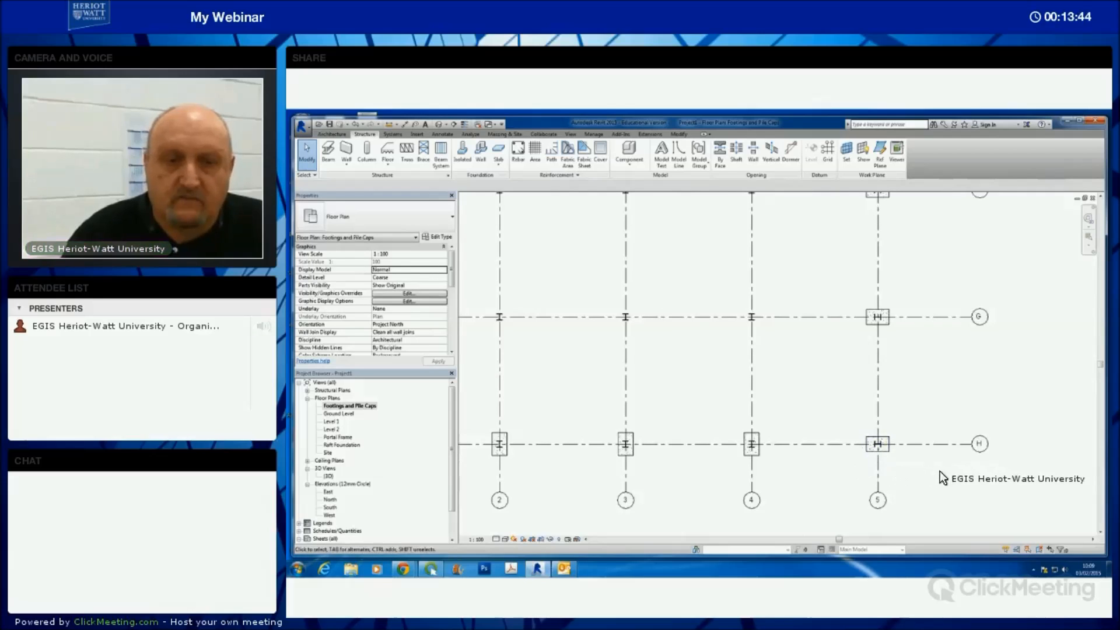
scroll(942, 471, "down", 3)
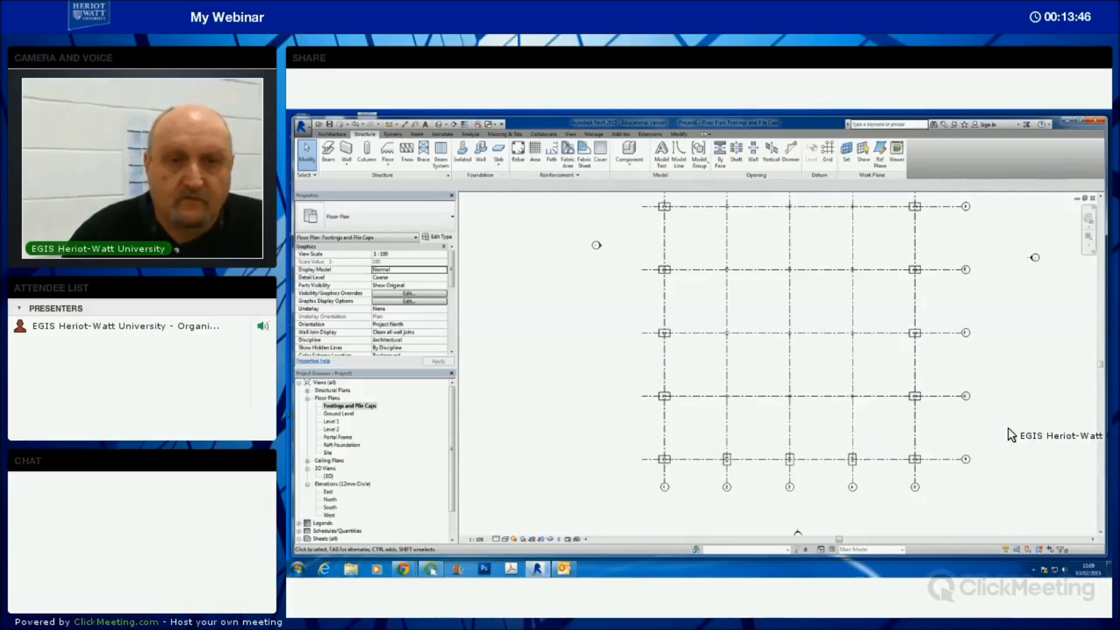
scroll(1008, 428, "down", 4)
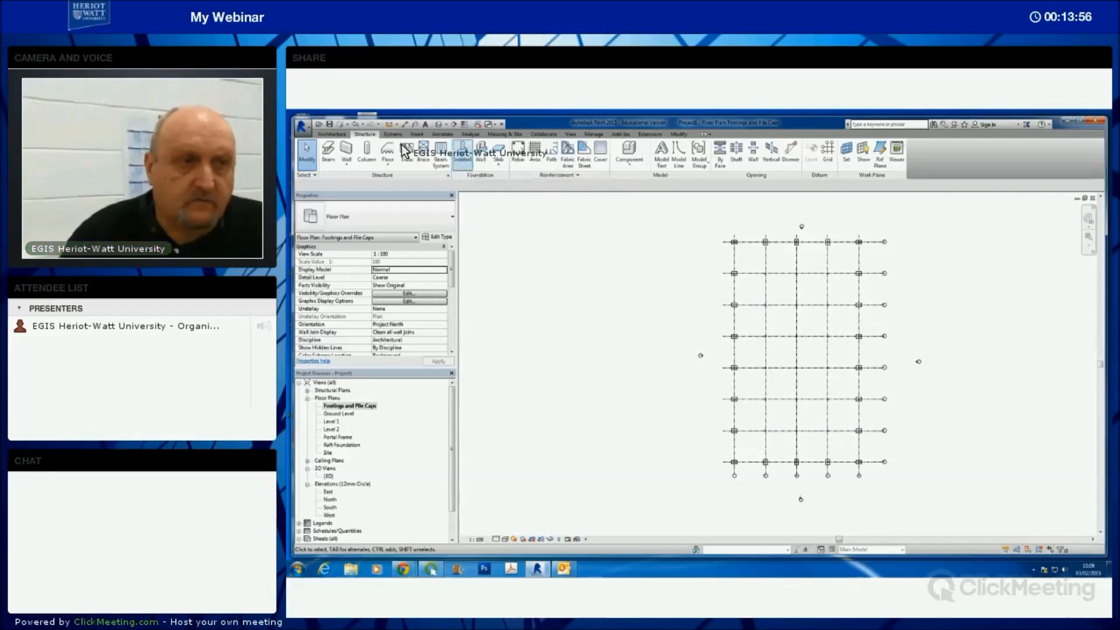
- Place Pile Cap-2 Pile foundations, 800 x 1800 x 900mm, under all the interior columns of the grid
left_click(462, 153)
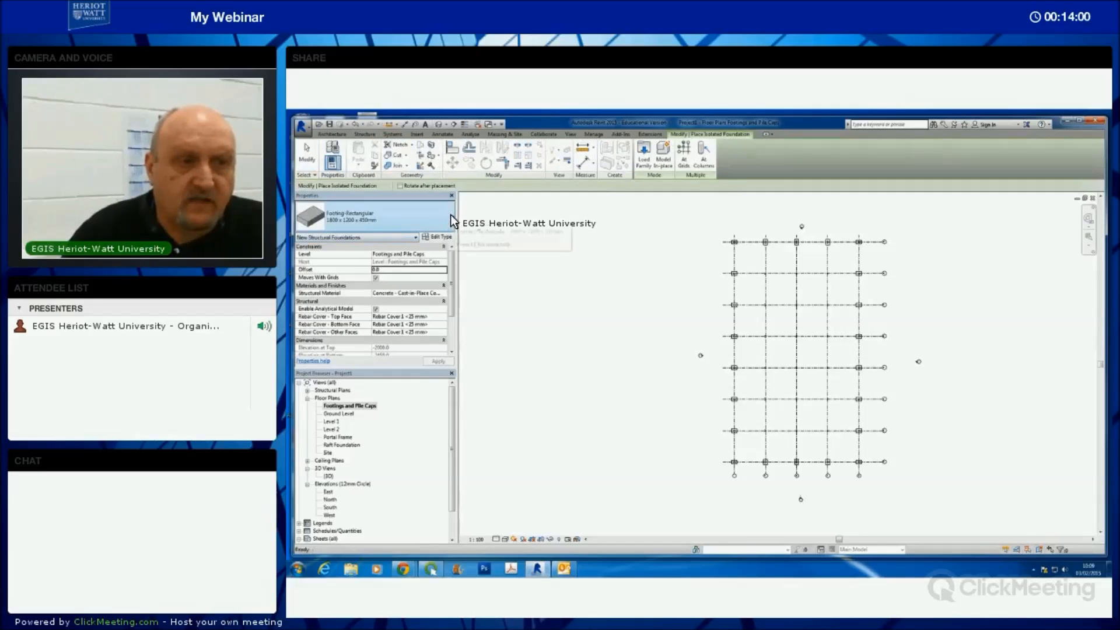
left_click(452, 217)
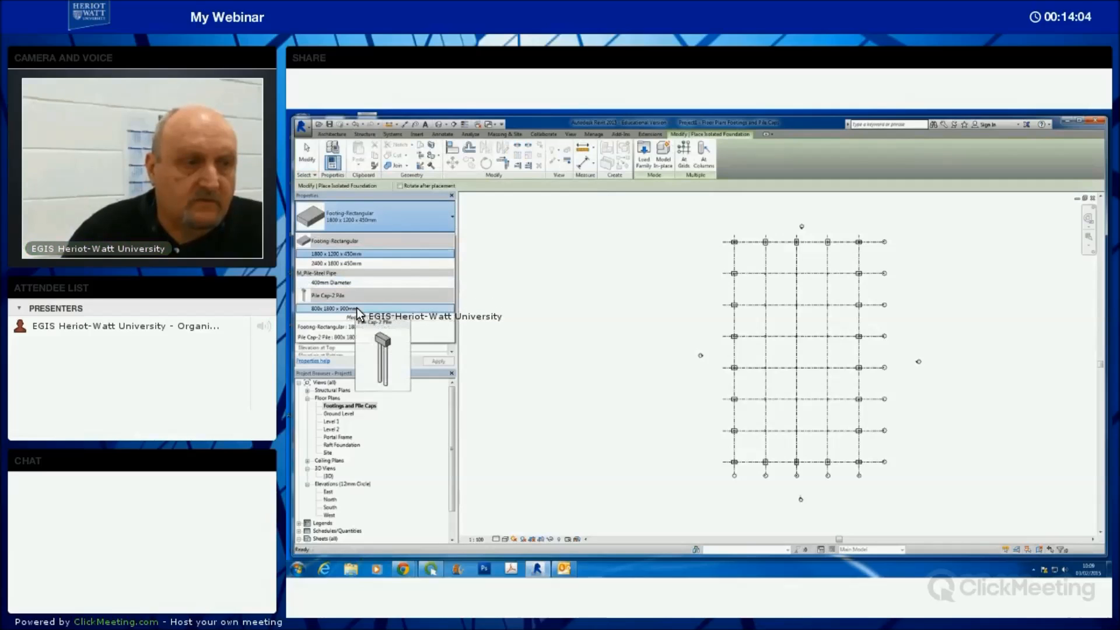
left_click(356, 307)
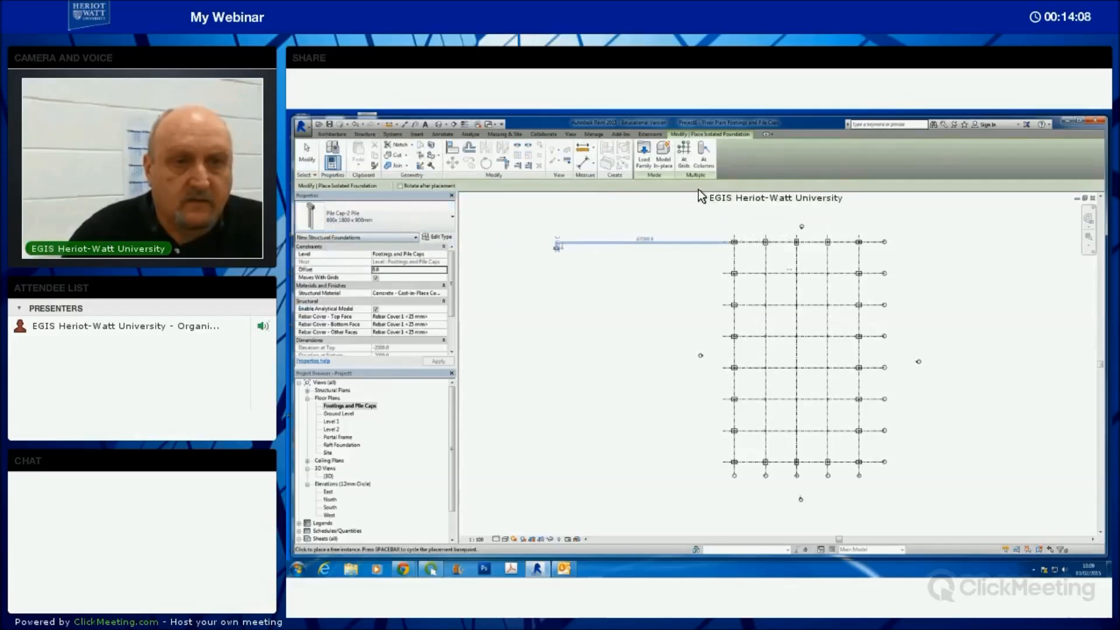
left_click(703, 158)
left_click_drag(841, 442, 756, 260)
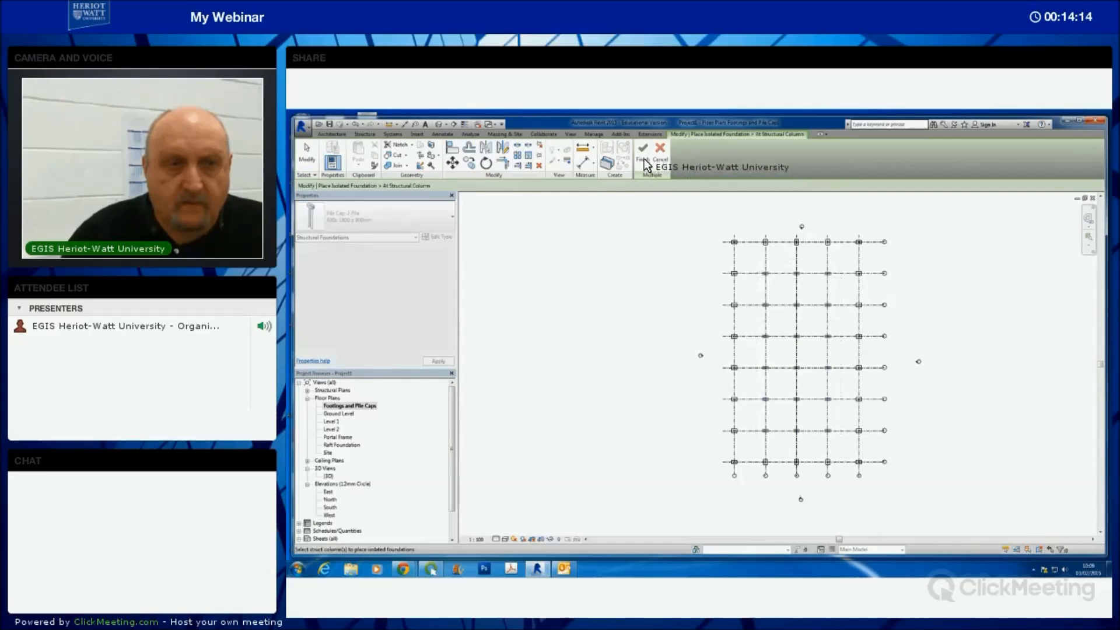
left_click(643, 149)
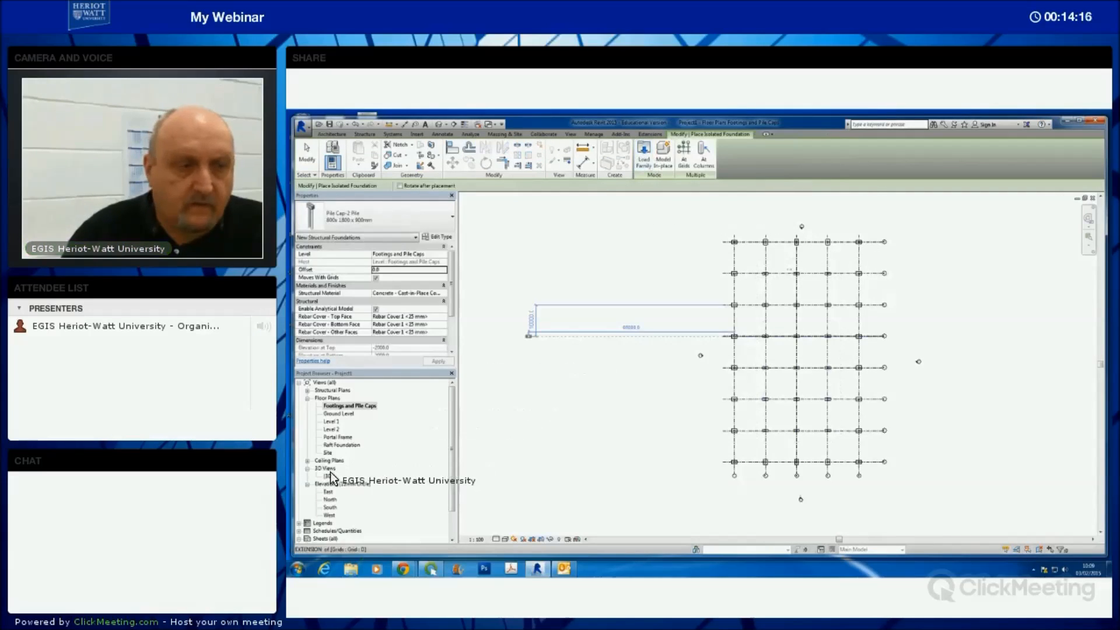
key("Escape")
key("Escape")
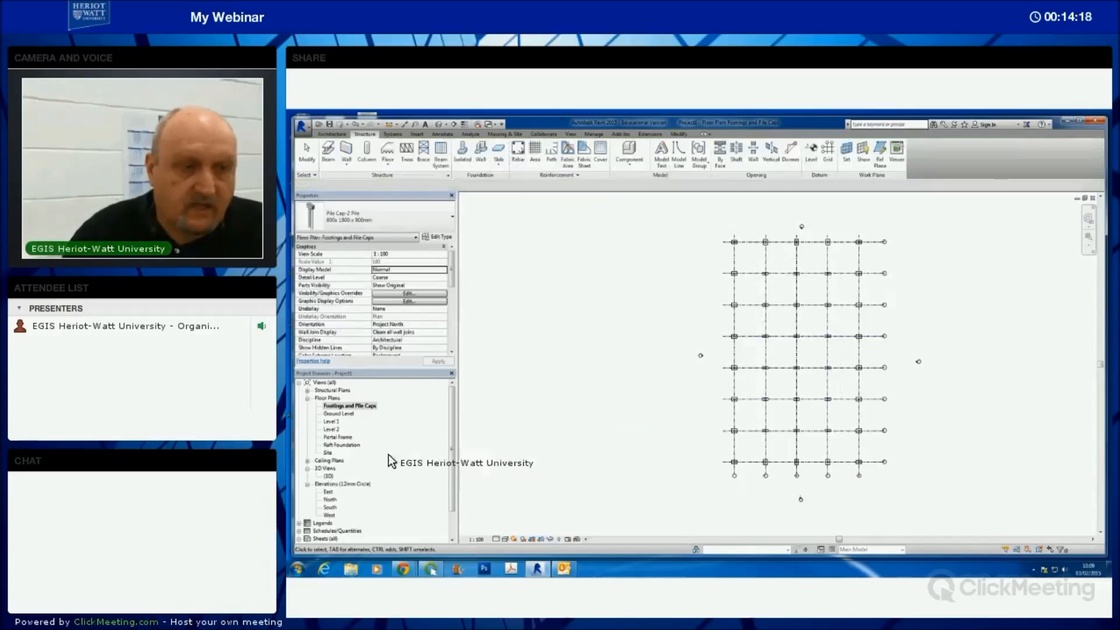
- Open the default 3D view and examine the footings and pile caps beneath the columns from several angles
double_click(344, 474)
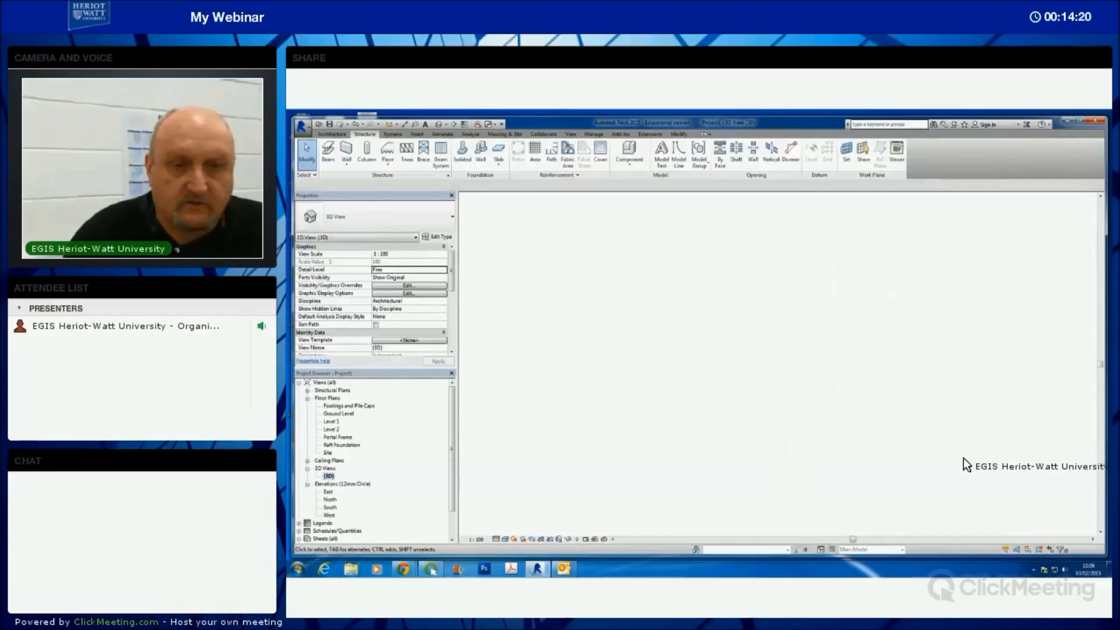
middle_click_drag(948, 465, 876, 373, "shift")
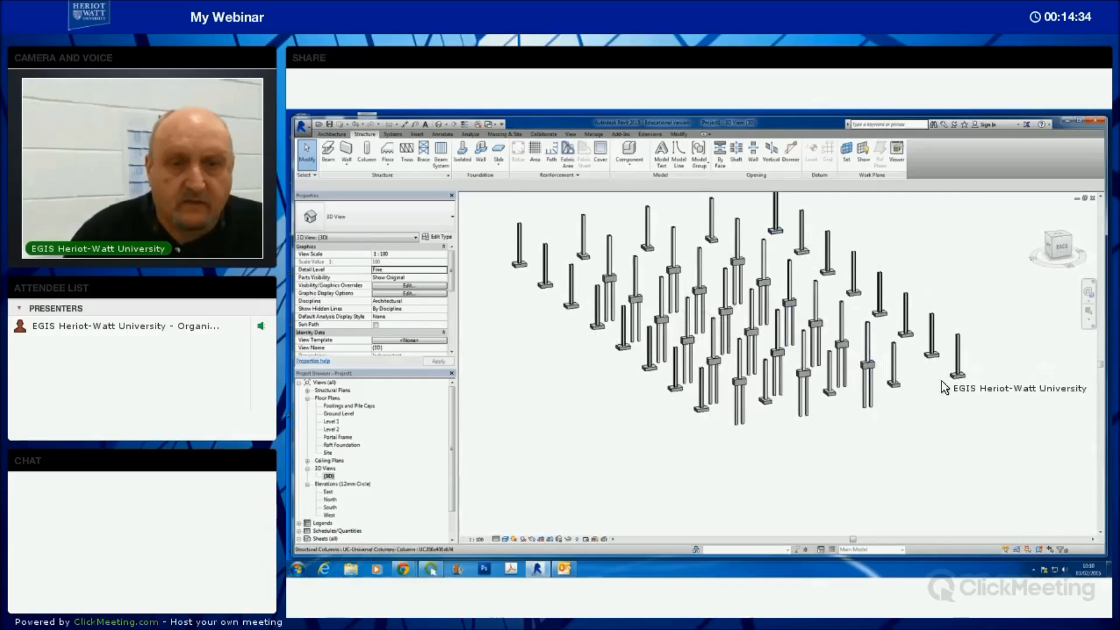
middle_click_drag(855, 440, 1011, 326, "shift")
middle_click_drag(974, 433, 345, 418)
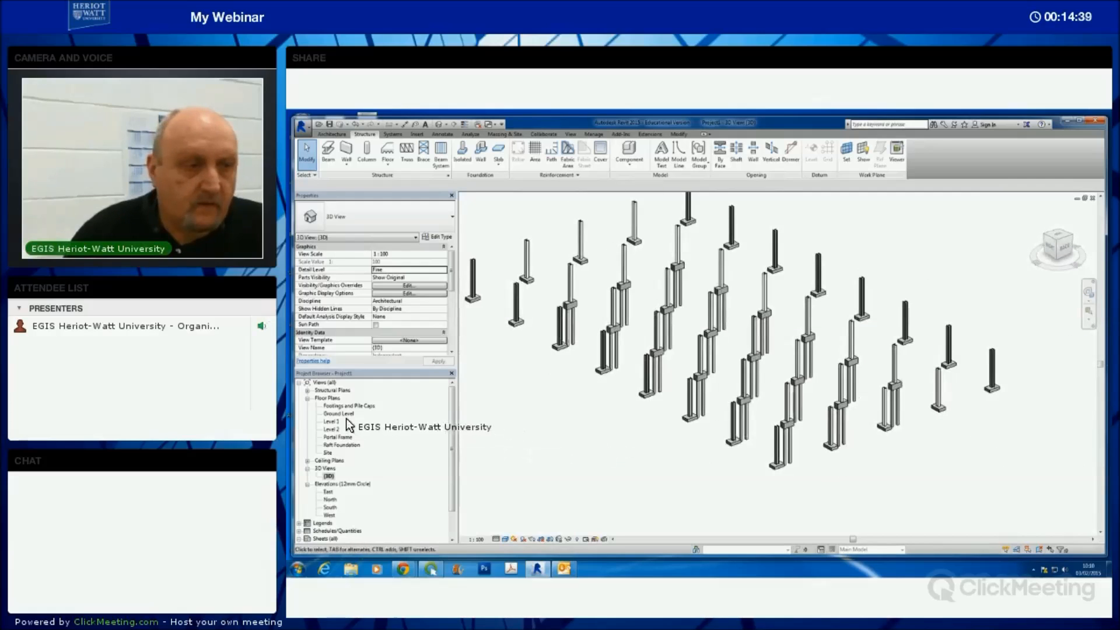
- In the Footings and Pile Caps floor plan, place a framing elevation on grid line H between grid lines 3 and 4
double_click(341, 406)
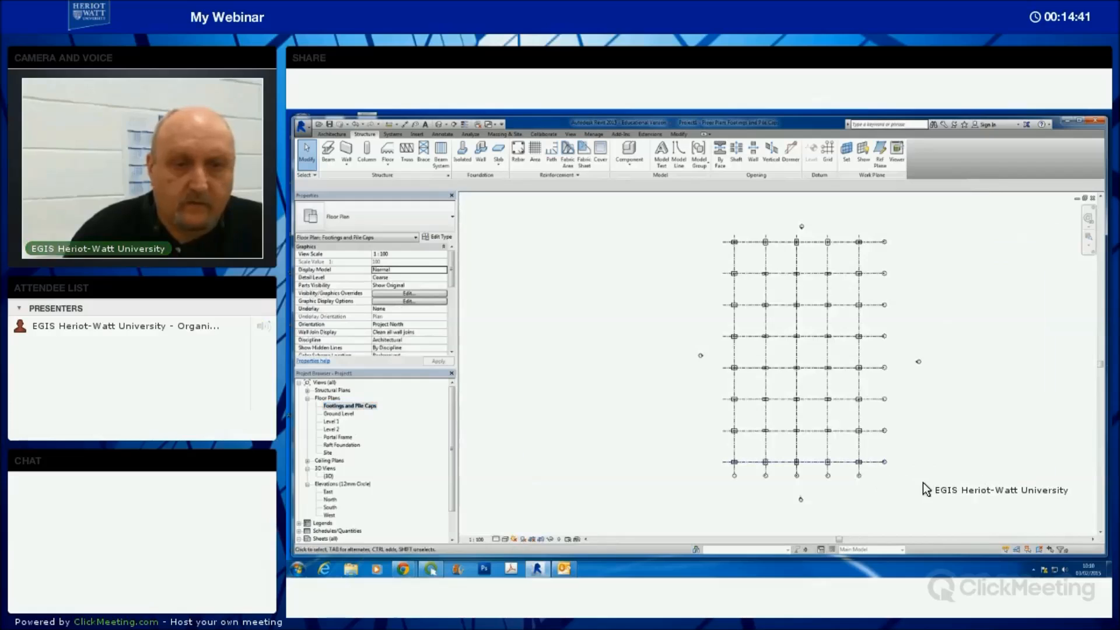
middle_click_drag(921, 507, 919, 511)
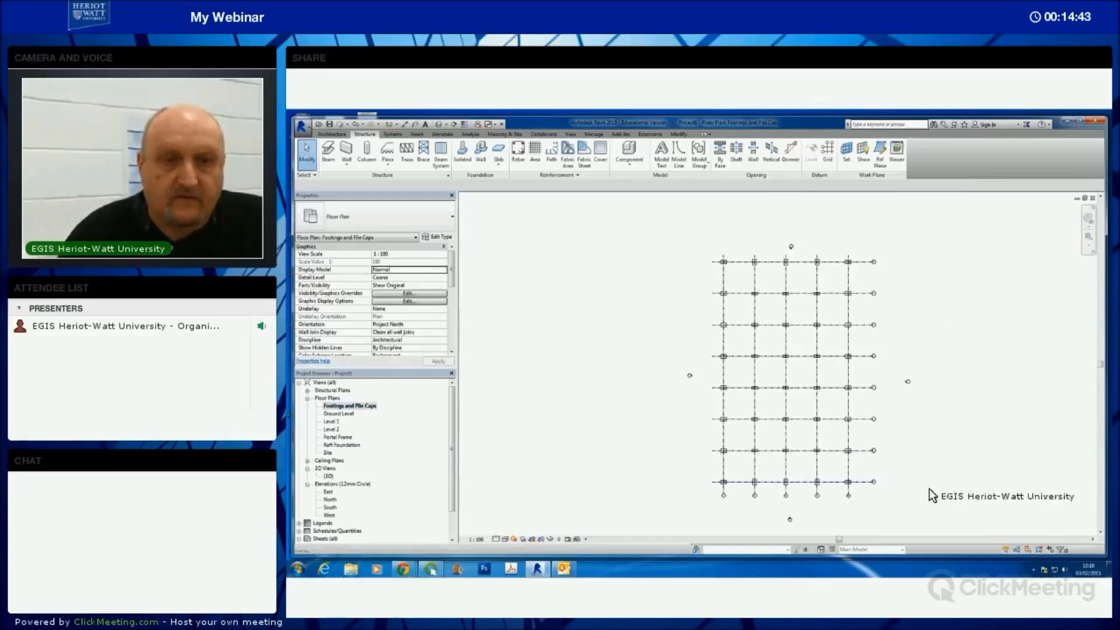
left_click(572, 135)
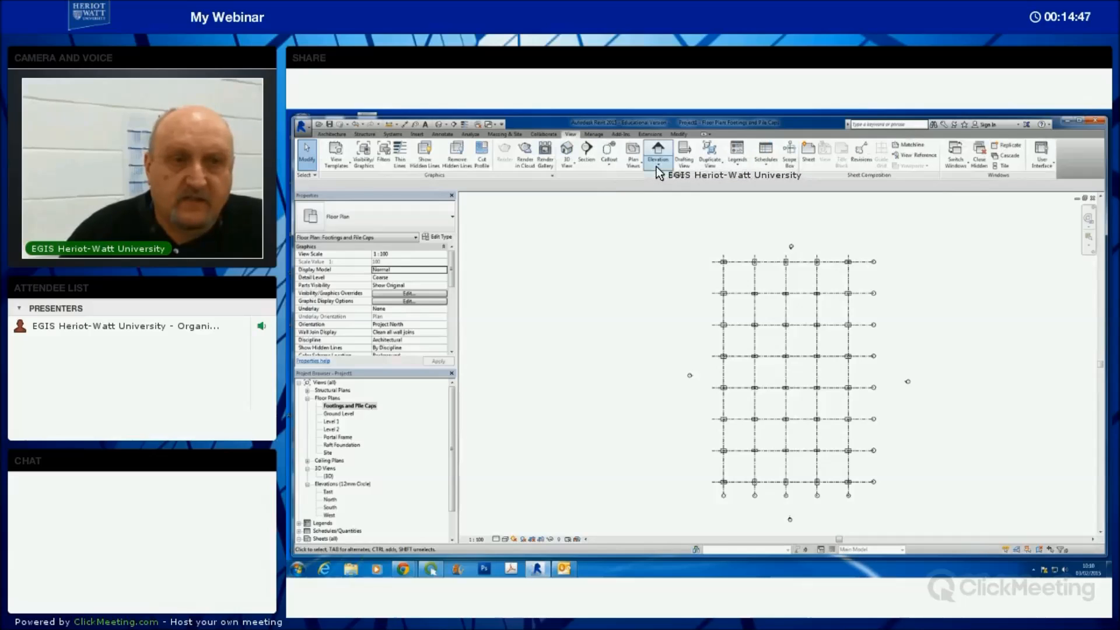
left_click(656, 169)
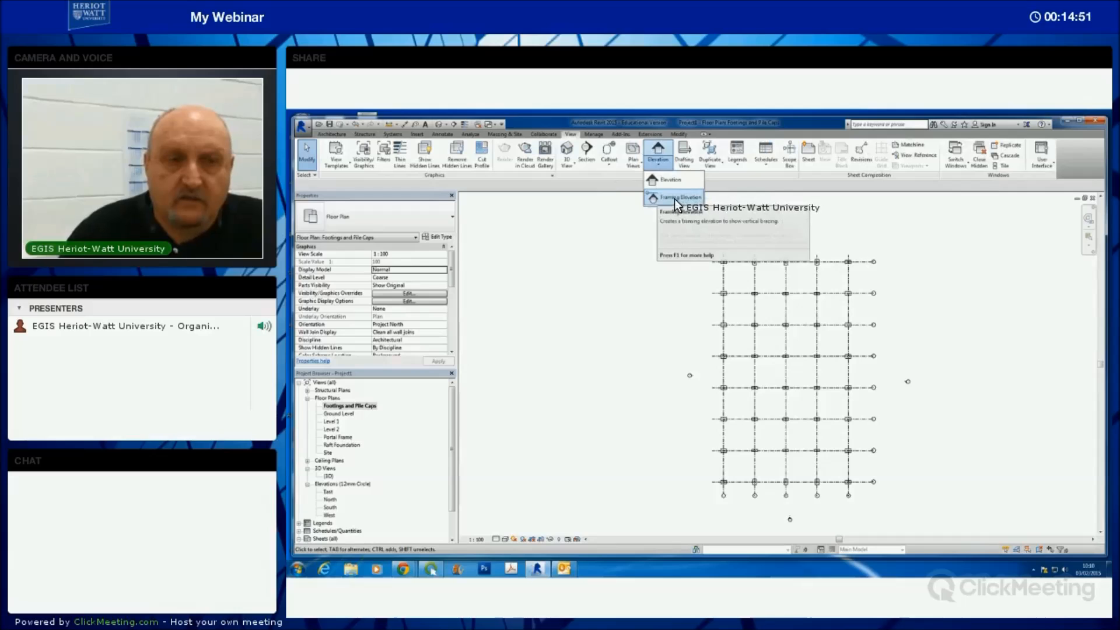
left_click(674, 198)
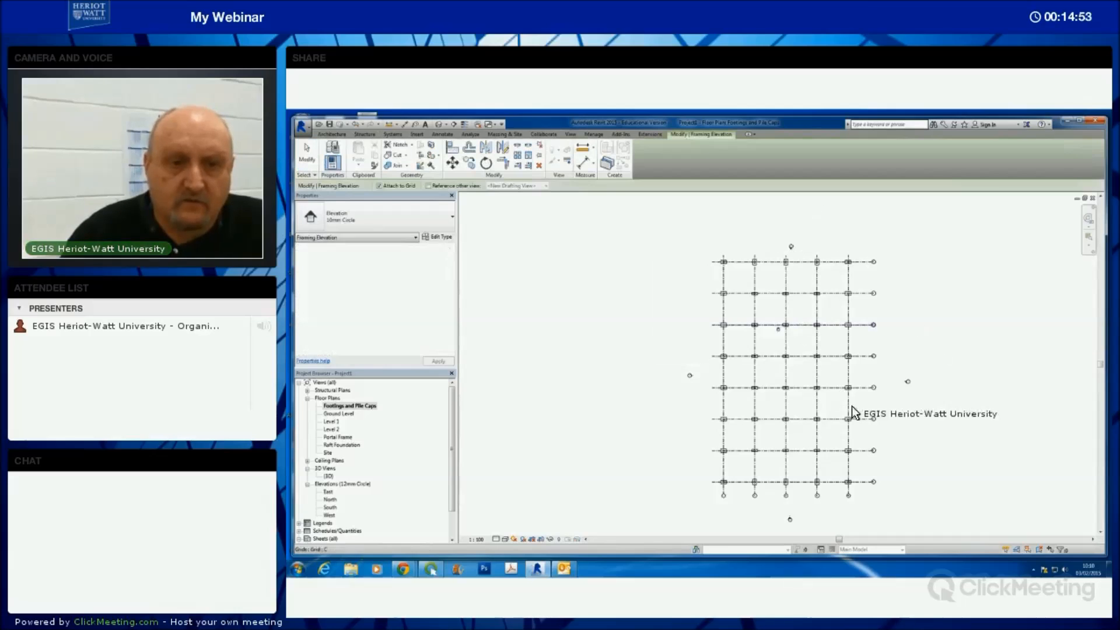
scroll(904, 467, "up", 3)
scroll(904, 468, "up", 2)
middle_click_drag(904, 467, 995, 374)
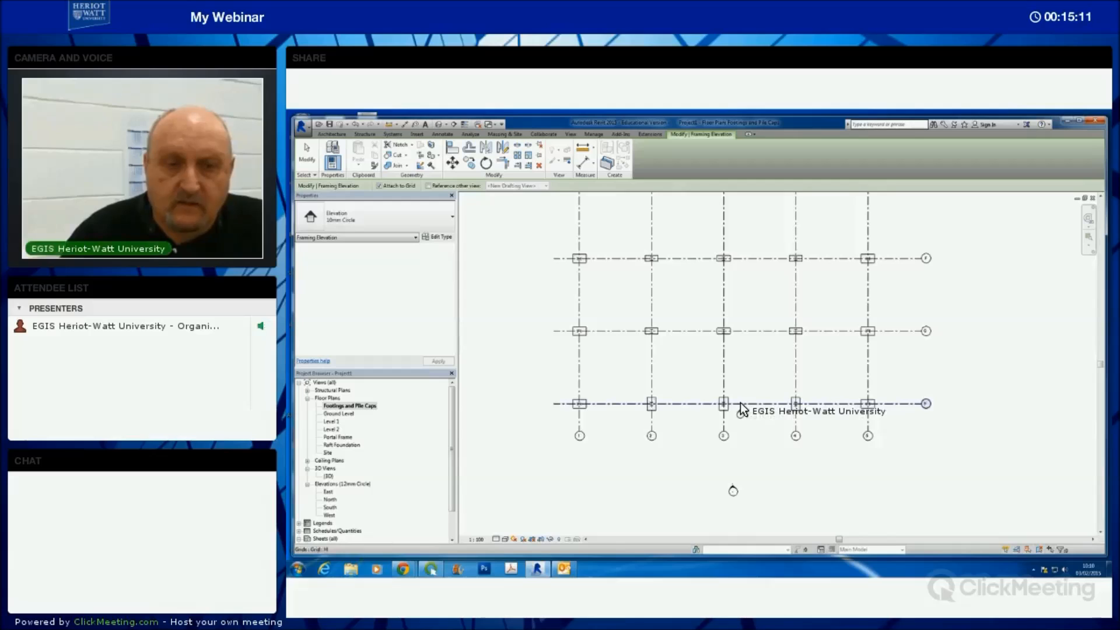
left_click(741, 412)
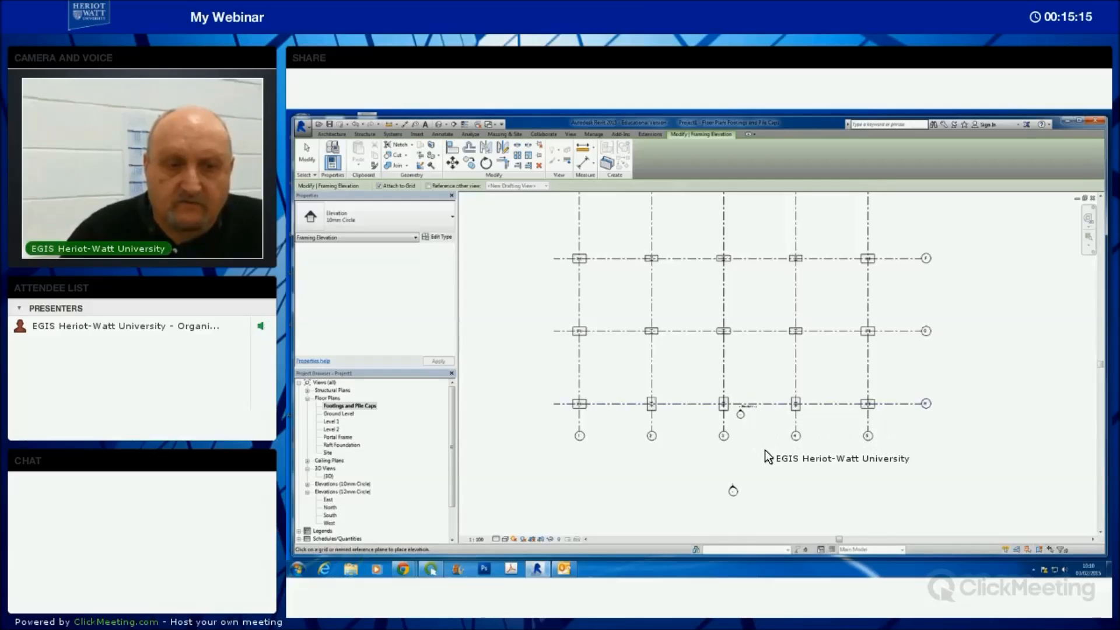
key("Escape")
key("Escape")
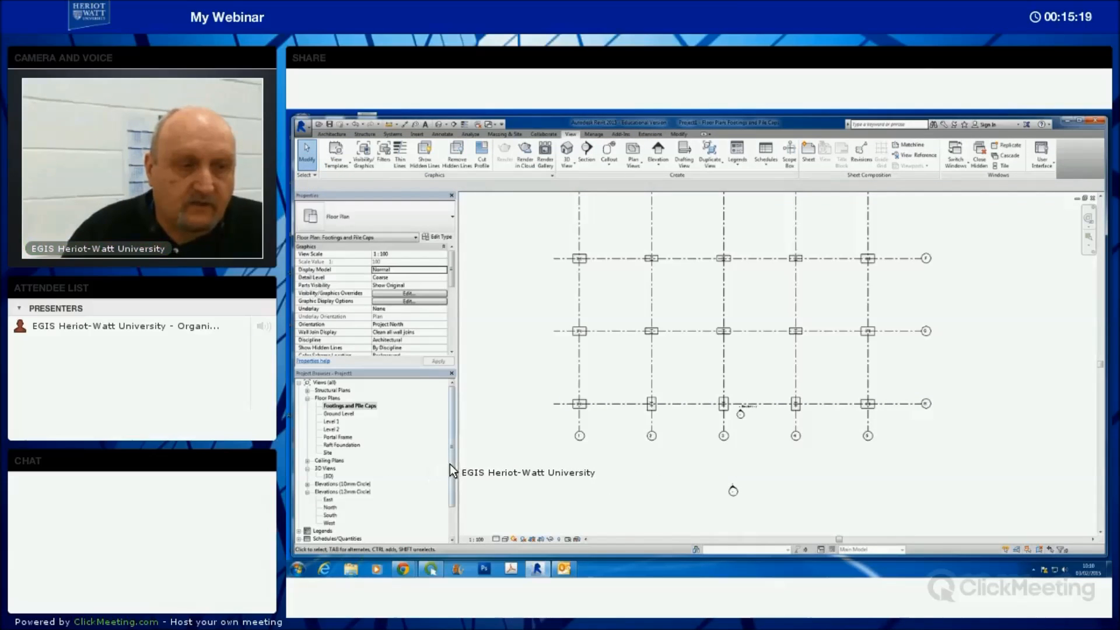
- Open the new framing elevation view from the Elevations (10mm Circle) group
scroll(327, 464, "down", 2)
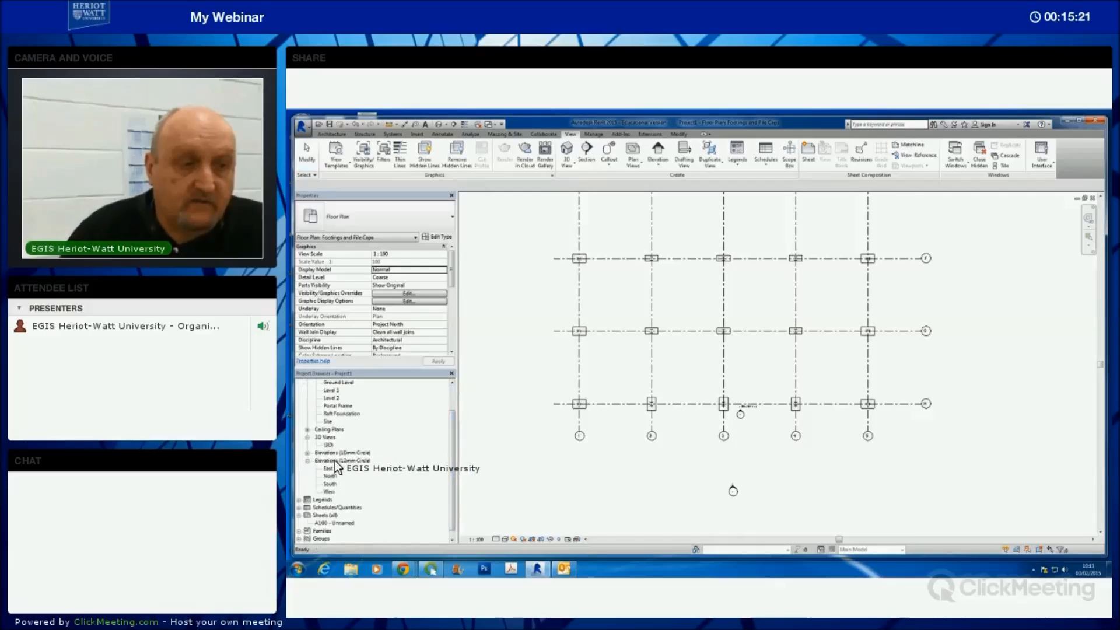
double_click(332, 455)
double_click(333, 460)
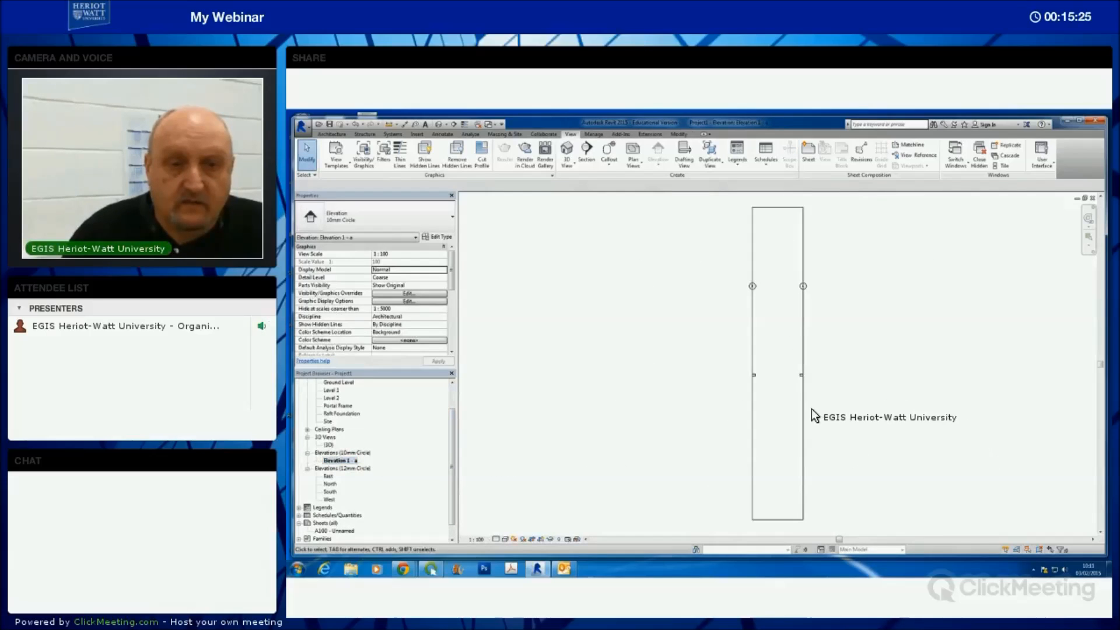
- Widen the elevation's crop region on both sides to include all five columns, and set the detail level to Fine
left_click(805, 377)
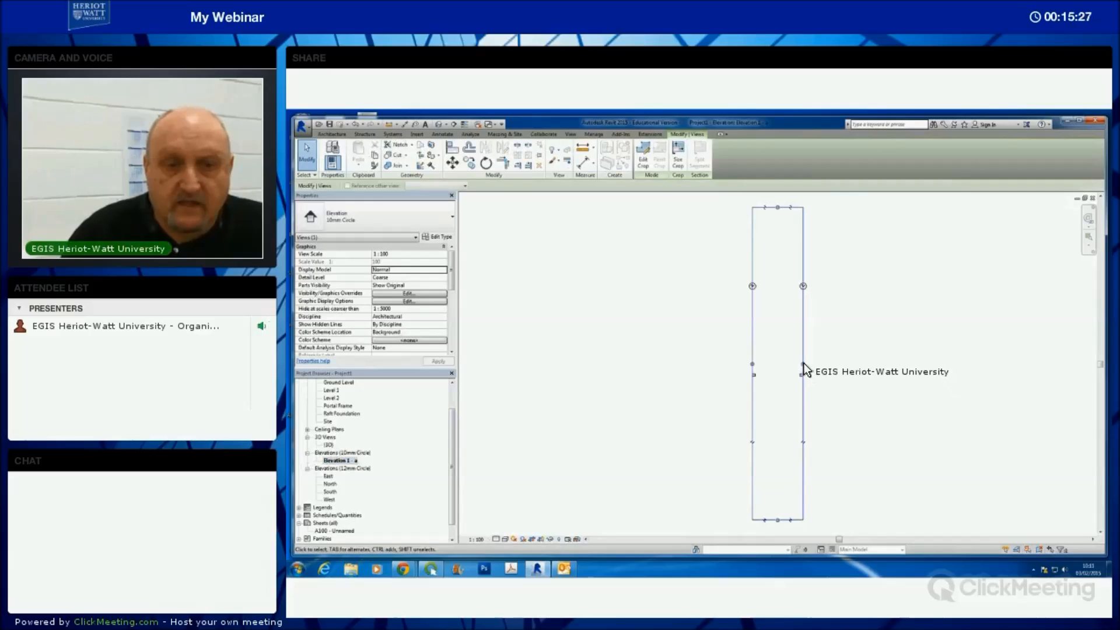
left_click_drag(803, 363, 888, 367)
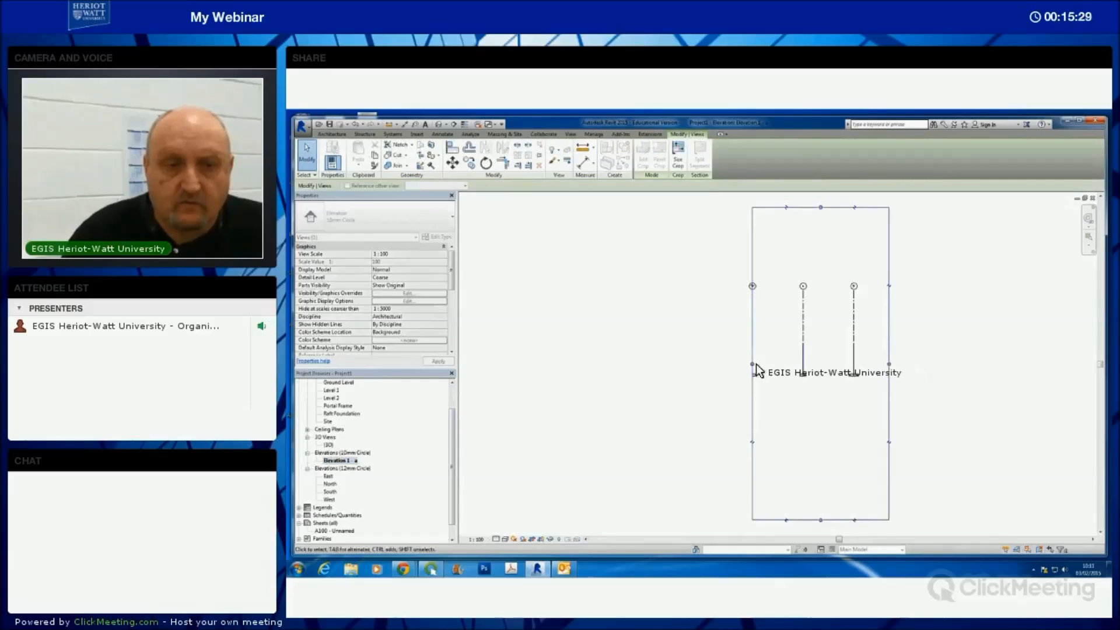
left_click_drag(752, 364, 616, 363)
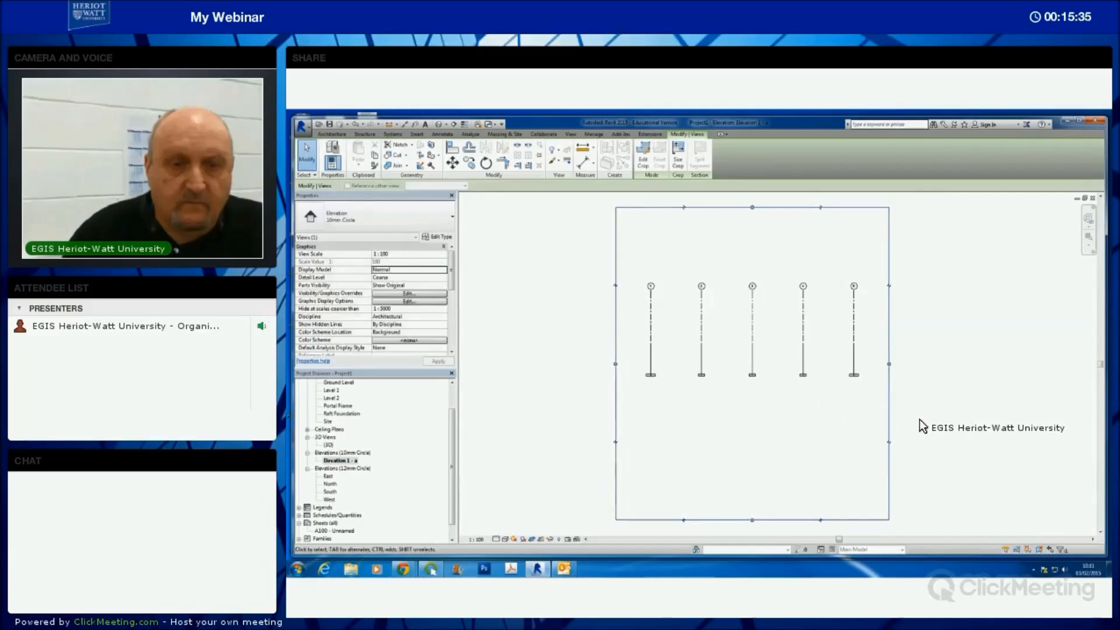
left_click(926, 422)
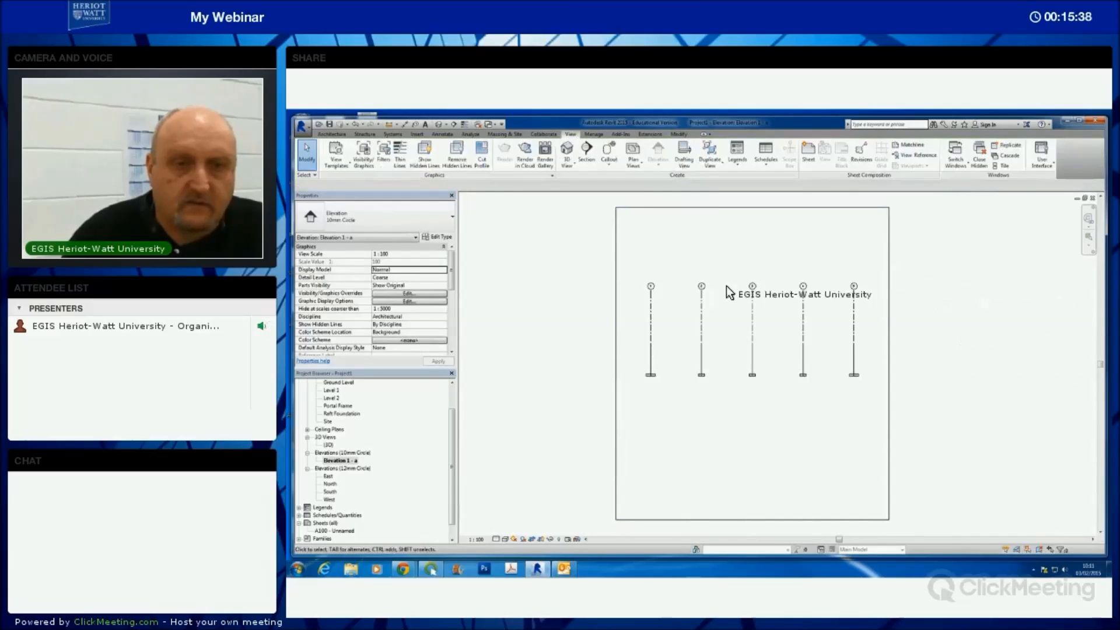
left_click(497, 536)
left_click(508, 531)
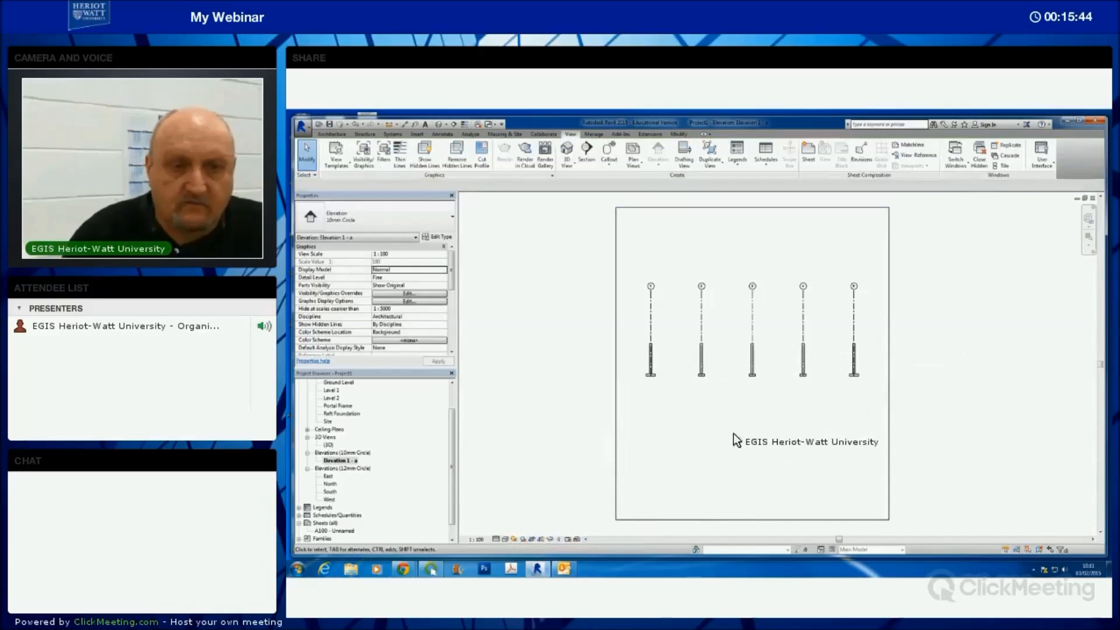
- Set the top level of the two outermost columns in the framing elevation to Level 2
left_click(853, 365)
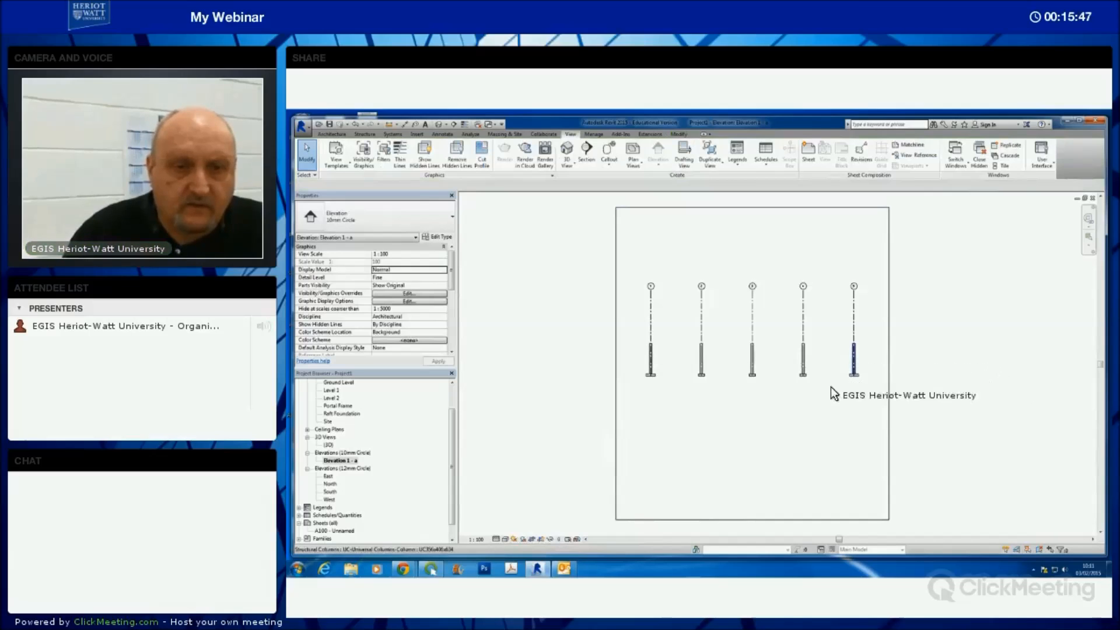
left_click(654, 366, "ctrl")
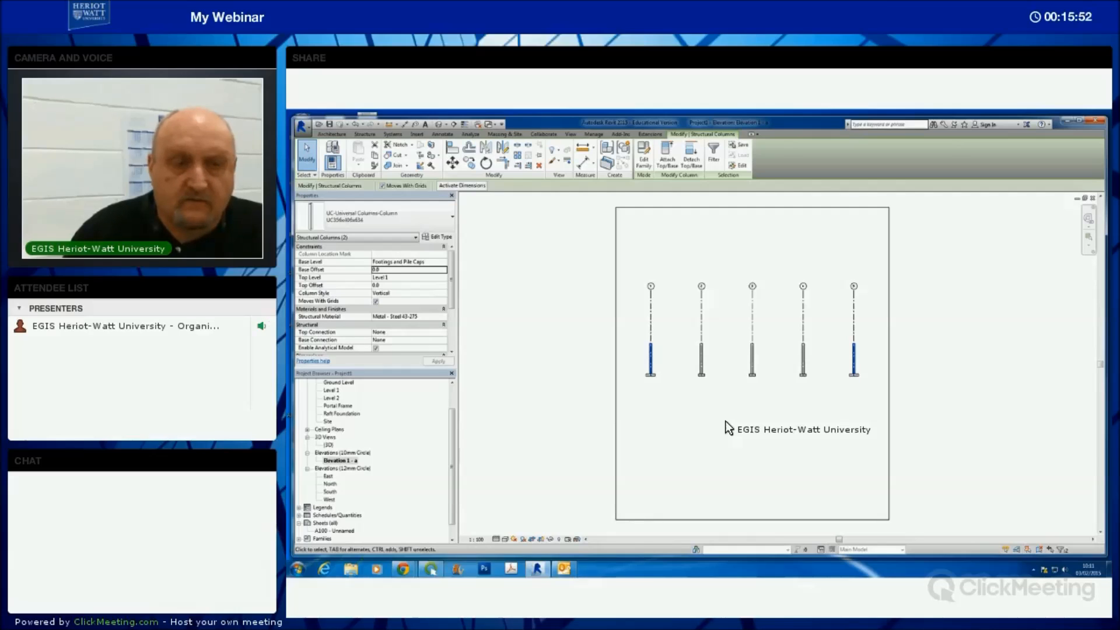
left_click(444, 276)
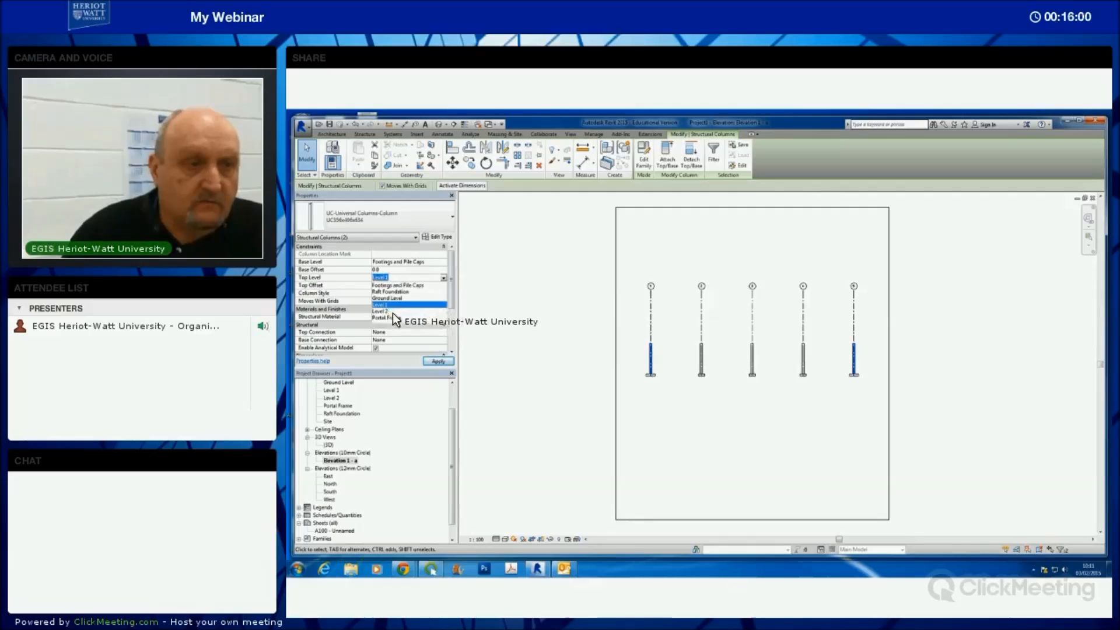
left_click(392, 311)
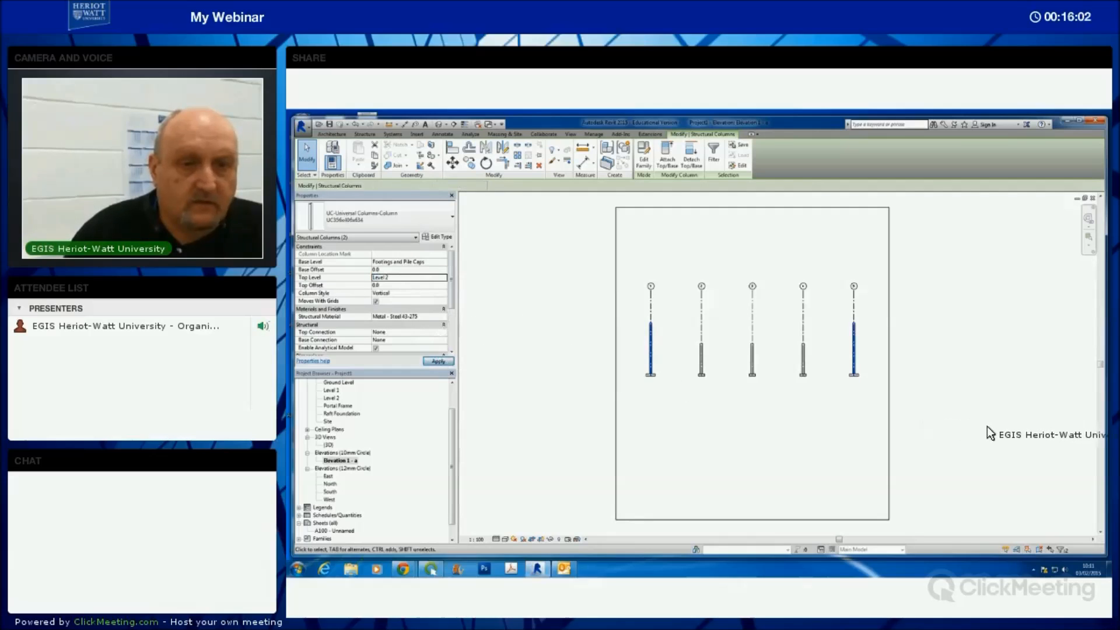
left_click(963, 408)
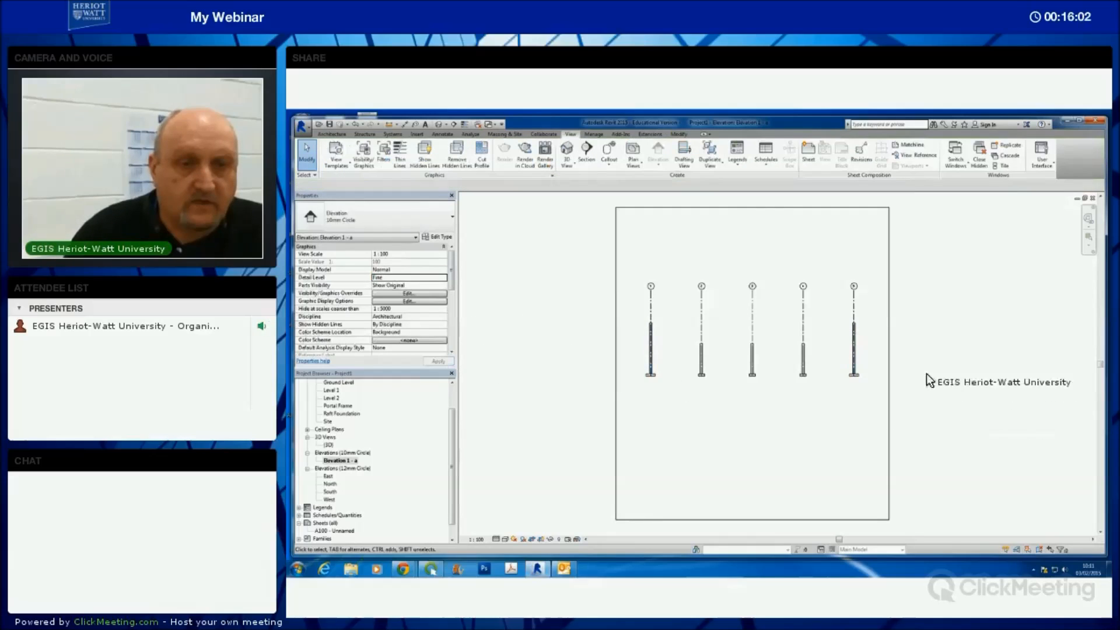
- Open the default 3D view and examine the heightened outer columns from the front
double_click(328, 445)
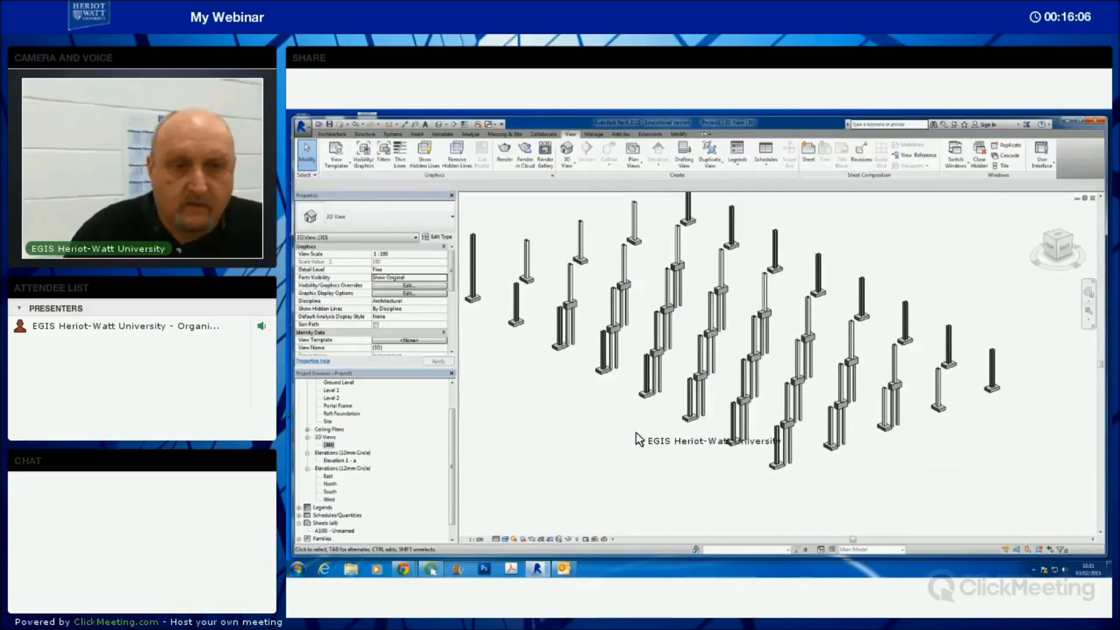
middle_click_drag(786, 447, 660, 393, "shift")
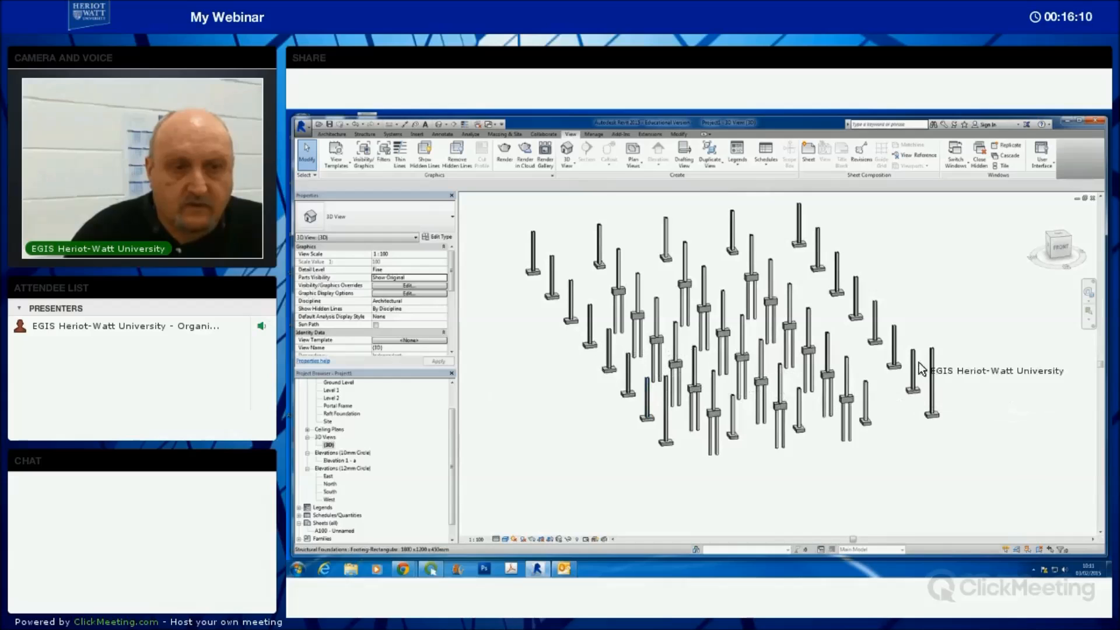
middle_click_drag(969, 437, 943, 444, "shift")
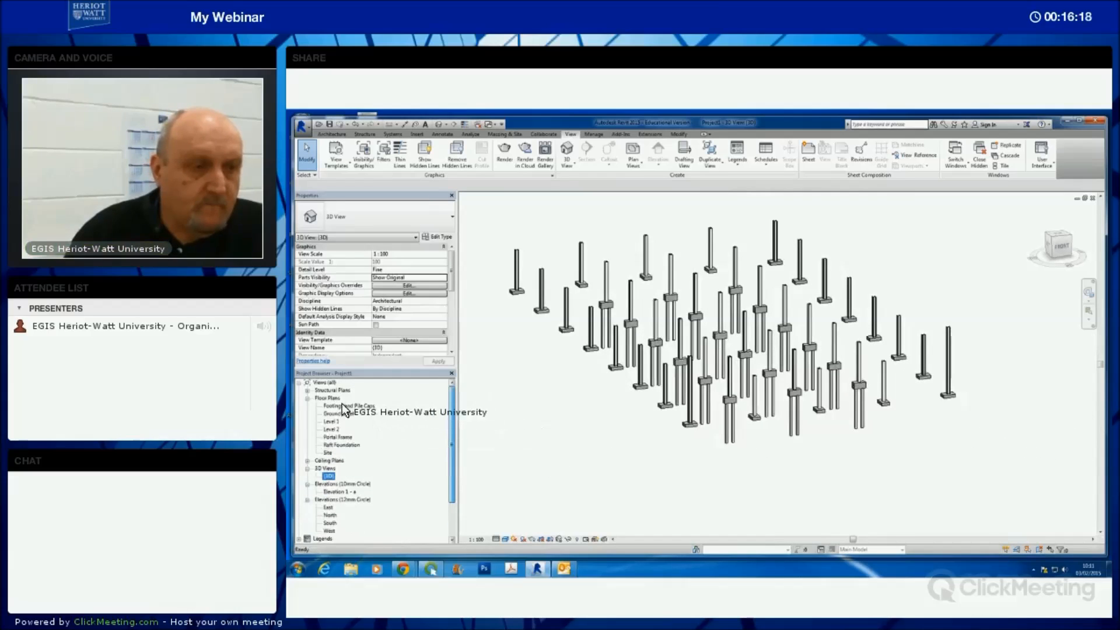
- Rename the Elevation 1 - a view as Framing Elevation Grid Line H
scroll(350, 470, "up", 2)
left_click(335, 491)
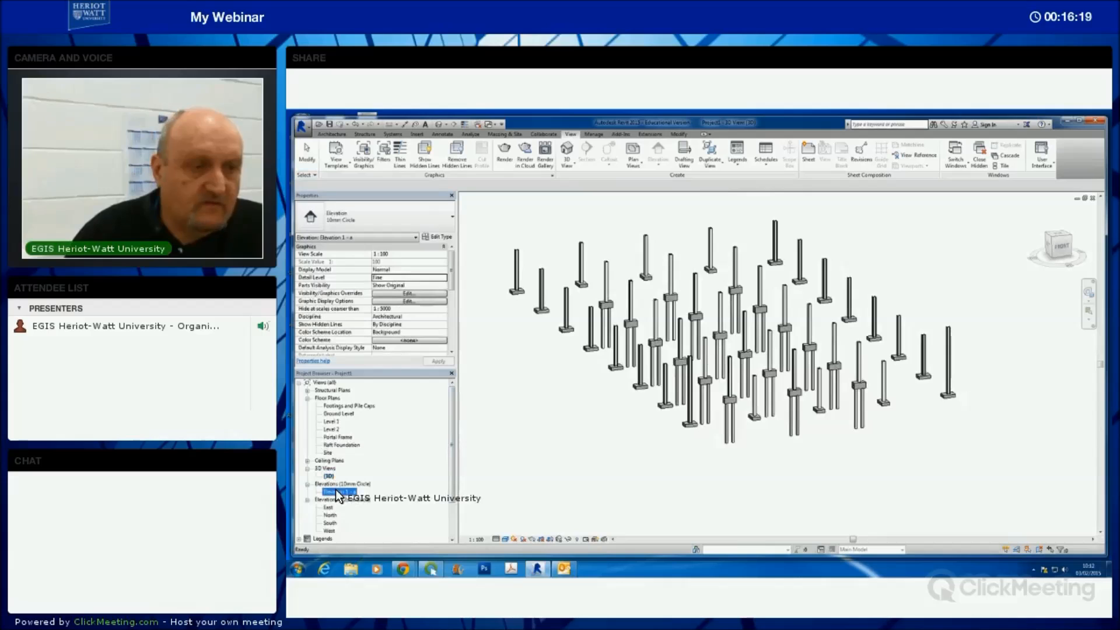
right_click(337, 492)
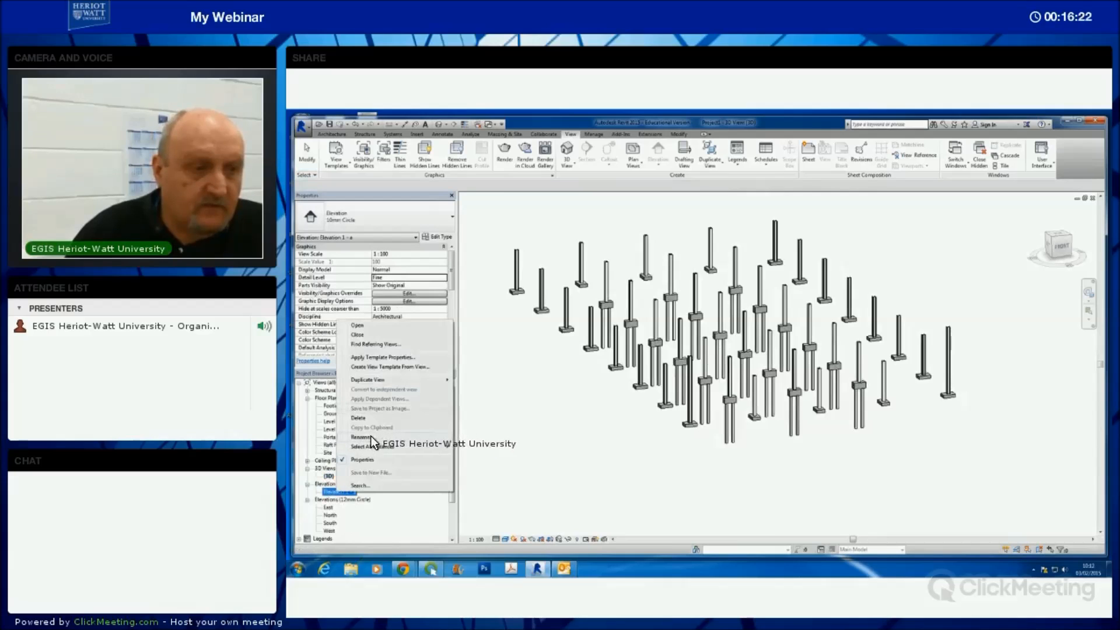
left_click(367, 437)
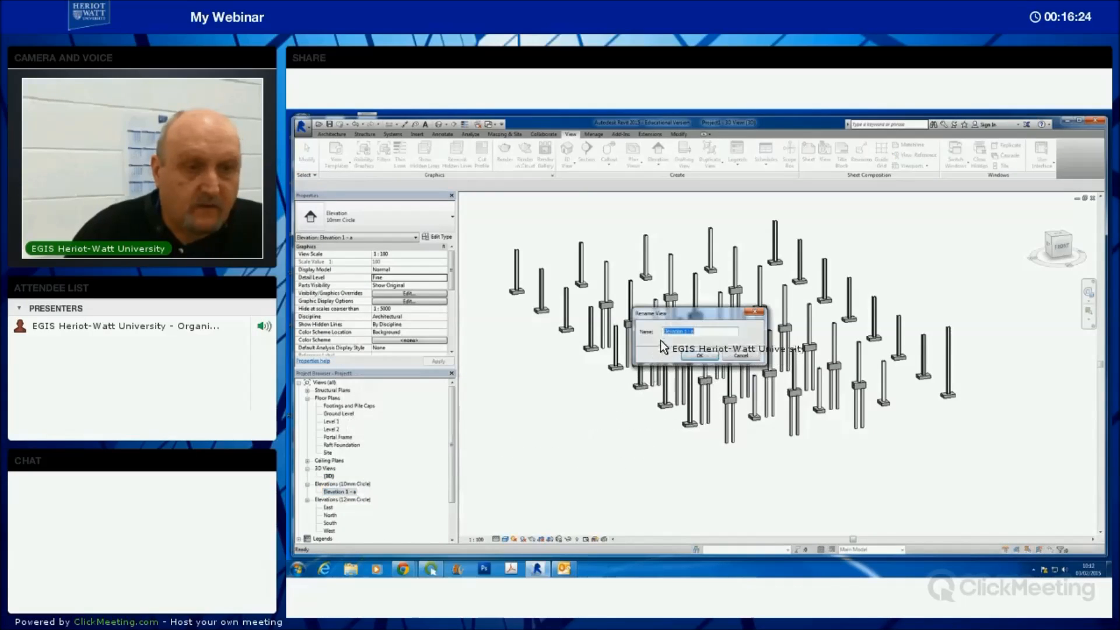
key("Home")
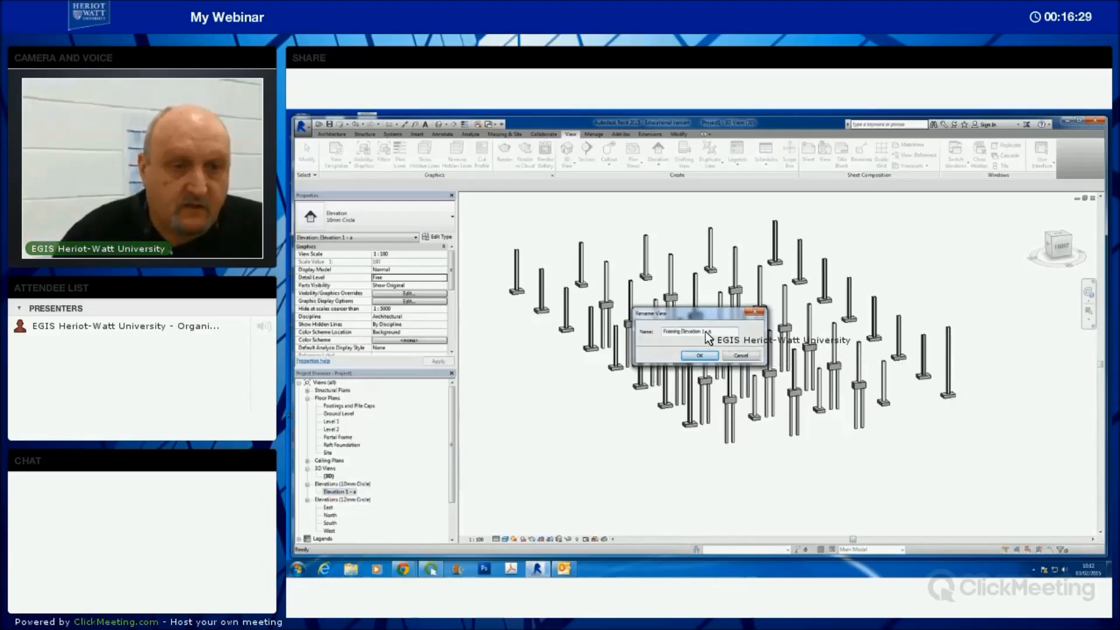
left_click_drag(702, 330, 712, 331)
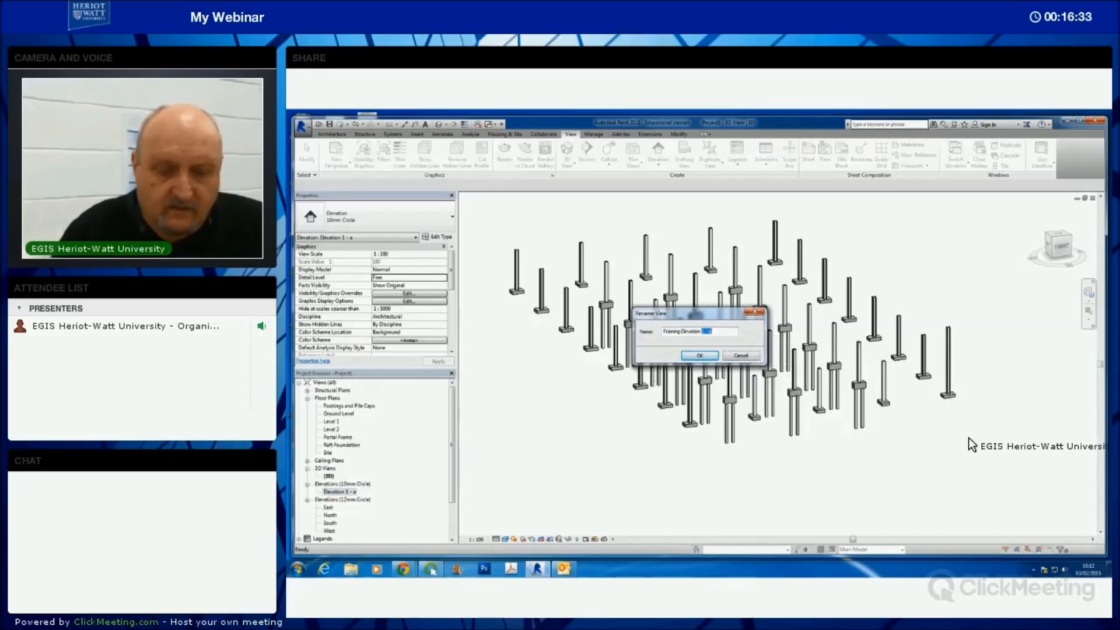
type("Grid")
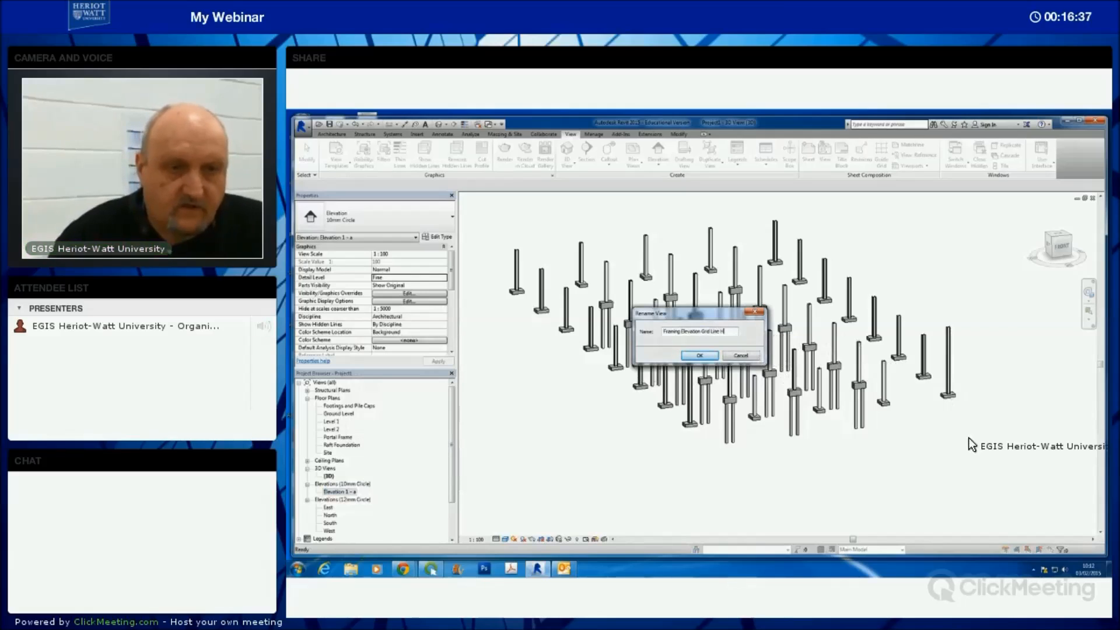
left_click(700, 356)
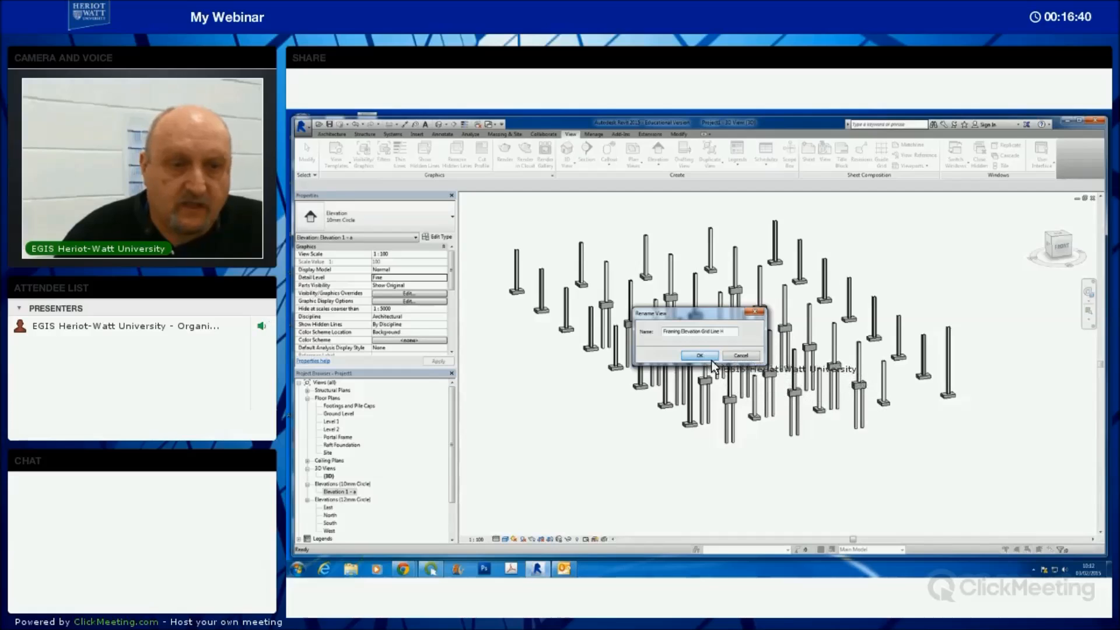
- Open the Framing Elevation Grid Line H view and raise the lower edge of its crop region closer to the footings
double_click(349, 492)
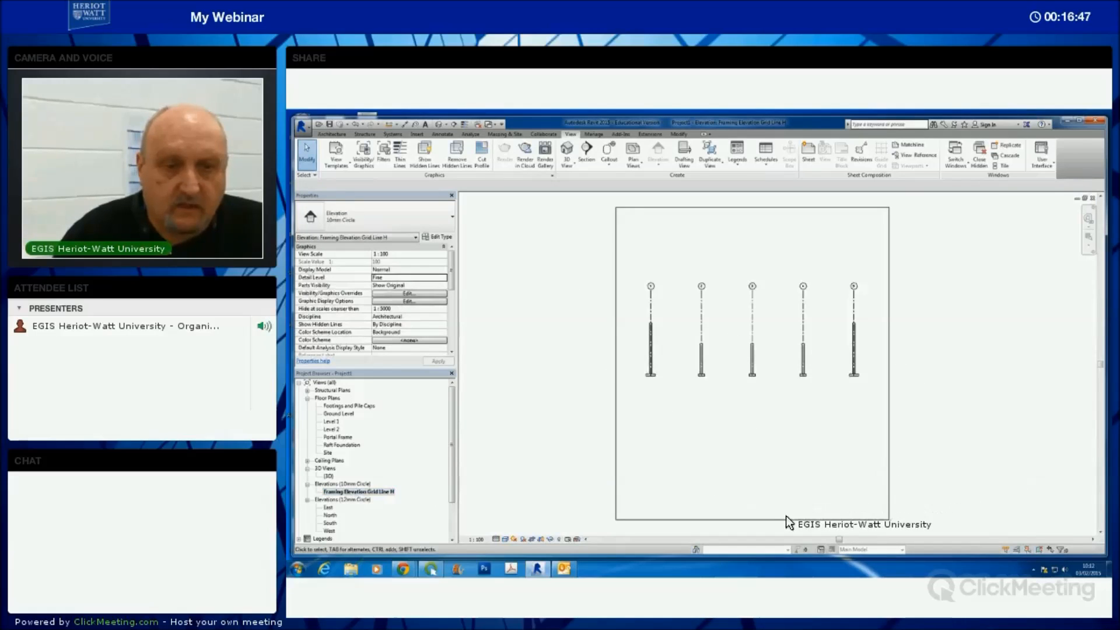
left_click(752, 519)
left_click_drag(751, 516, 752, 429)
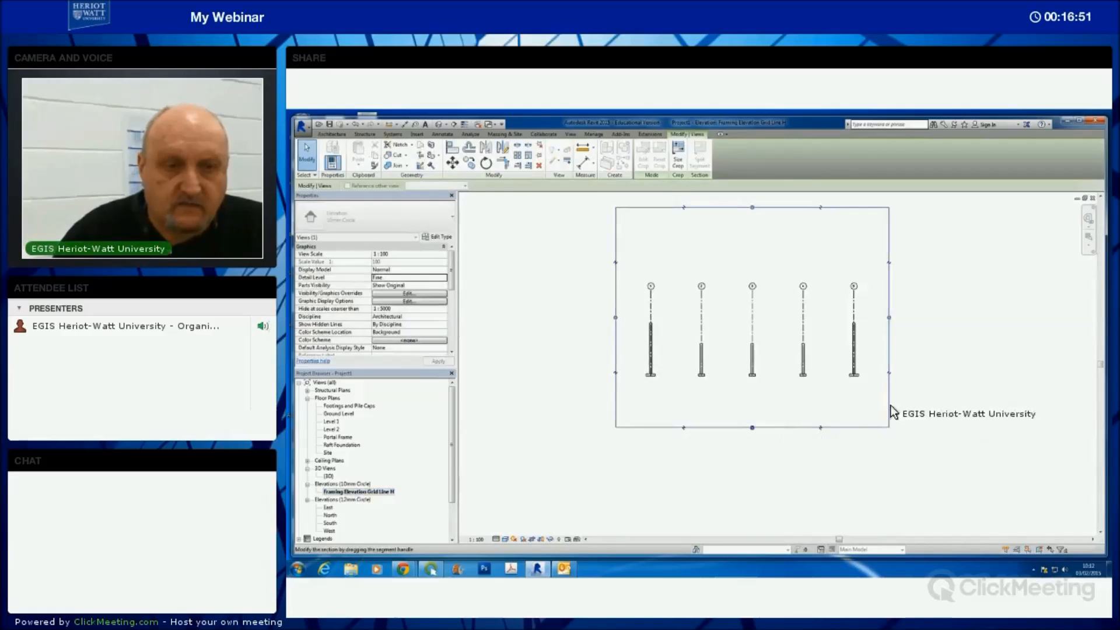
middle_click_drag(939, 333, 941, 374)
key("Escape")
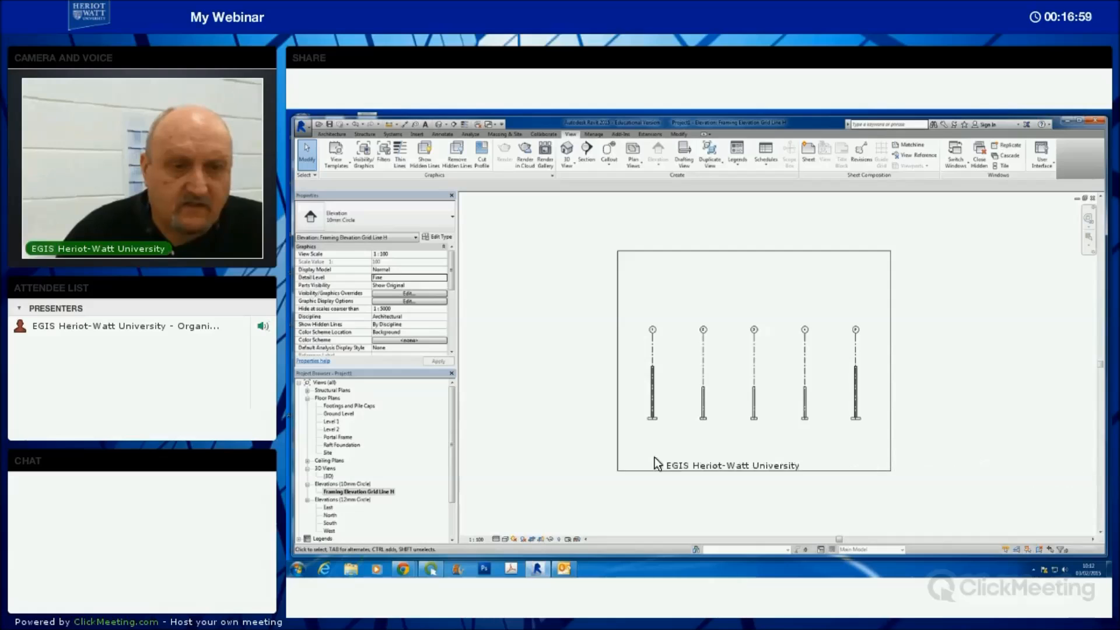
- Open the Footings and Pile Caps floor plan and examine the grid layout and an interior pile cap
double_click(345, 405)
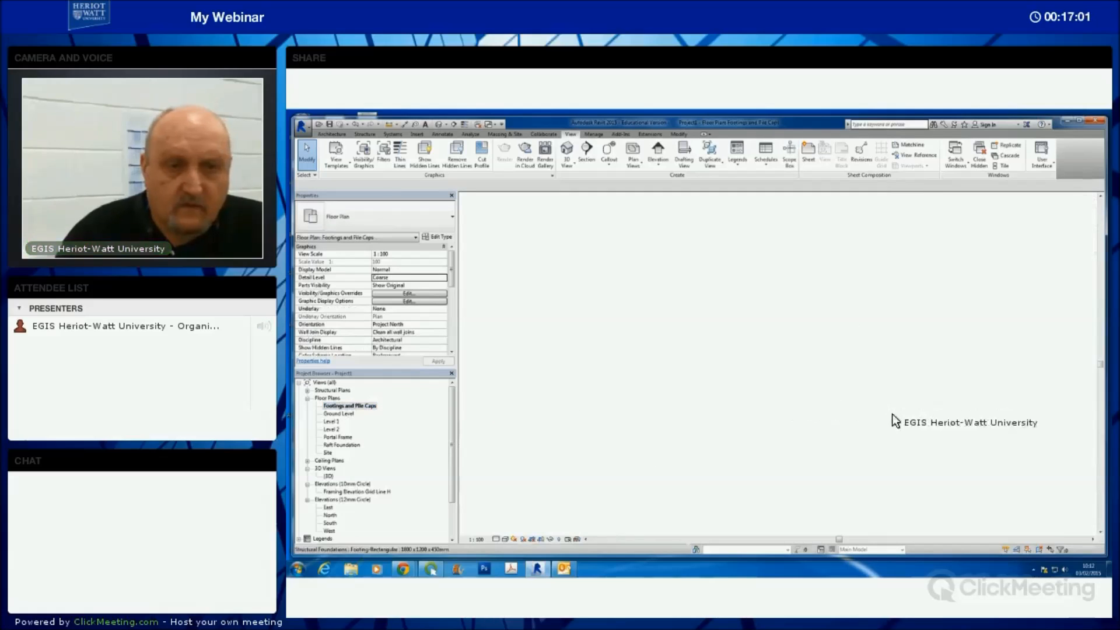
scroll(983, 384, "down", 3)
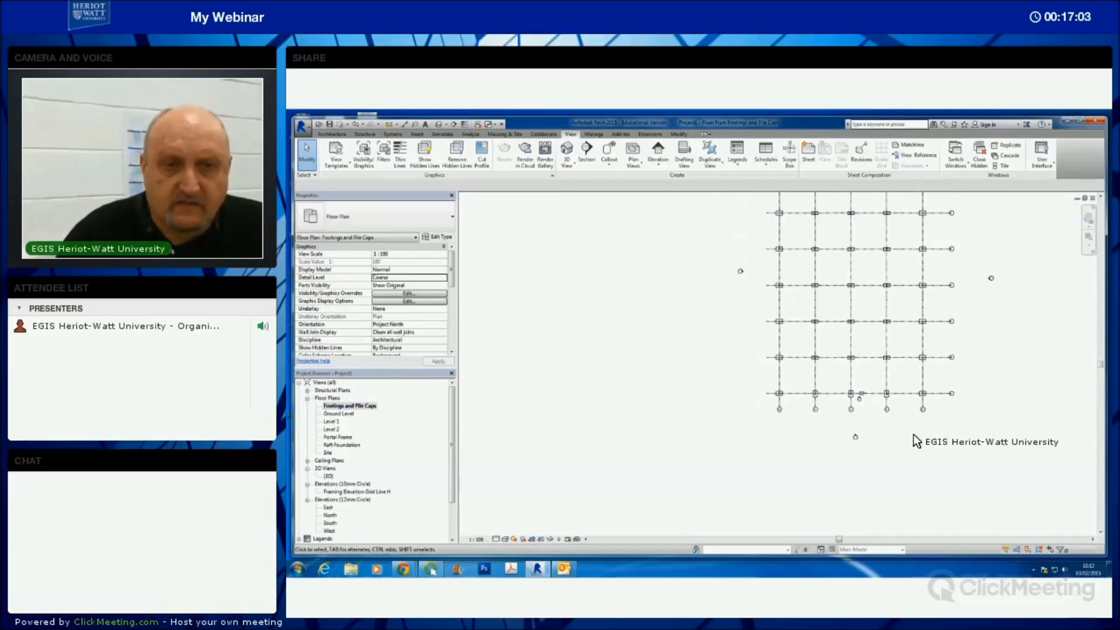
middle_click_drag(914, 435, 890, 450)
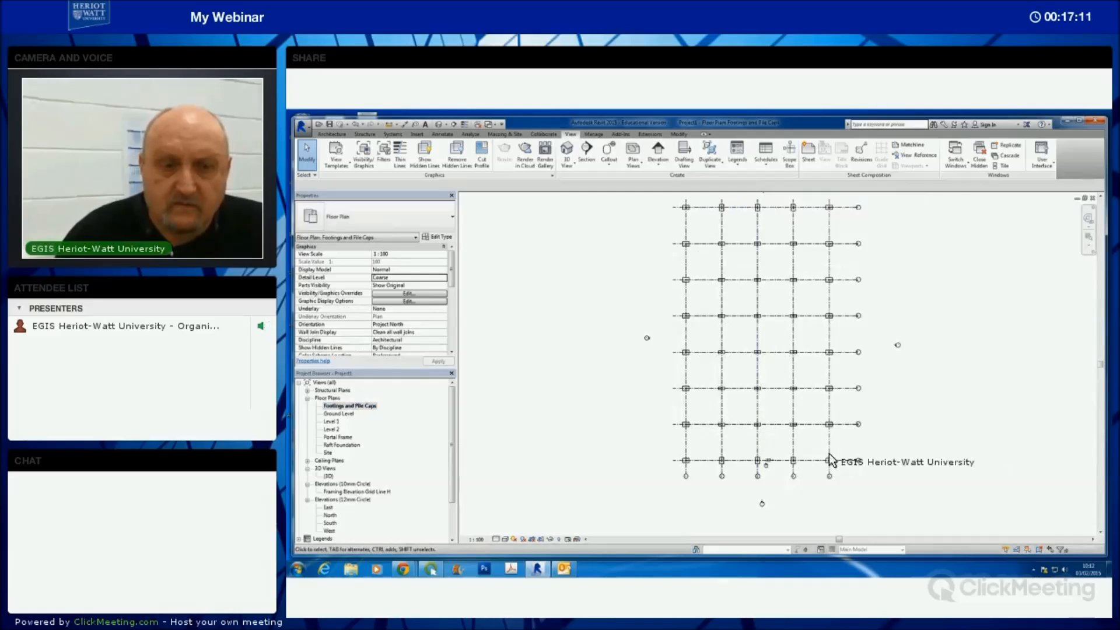
left_click(793, 424)
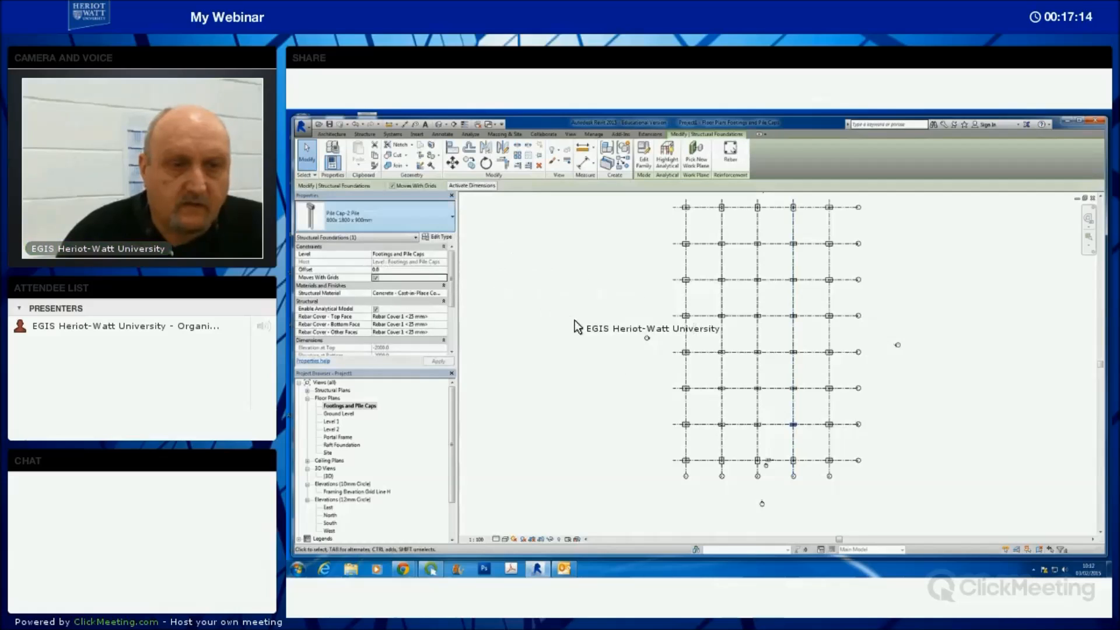
left_click(676, 370)
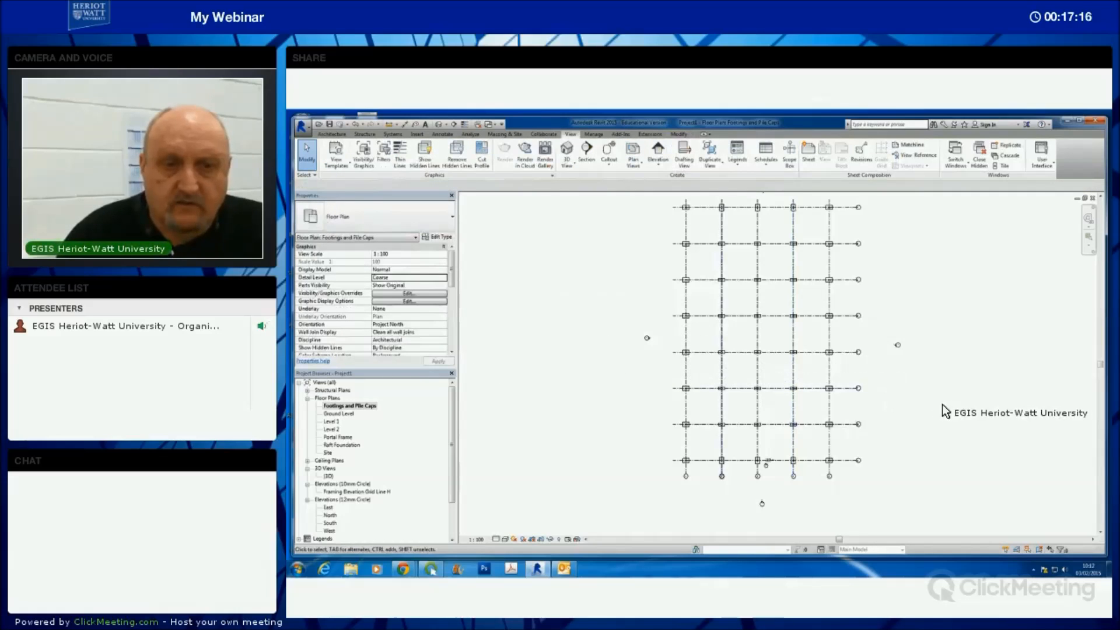
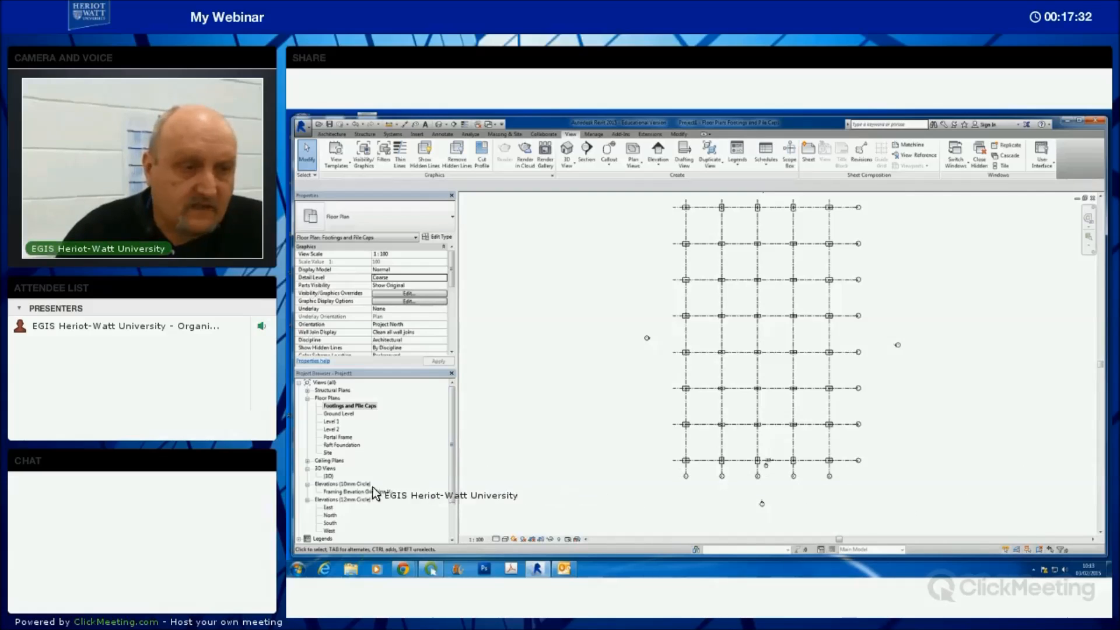
- Return to the Framing Elevation Grid Line H view and tile all open views
double_click(334, 492)
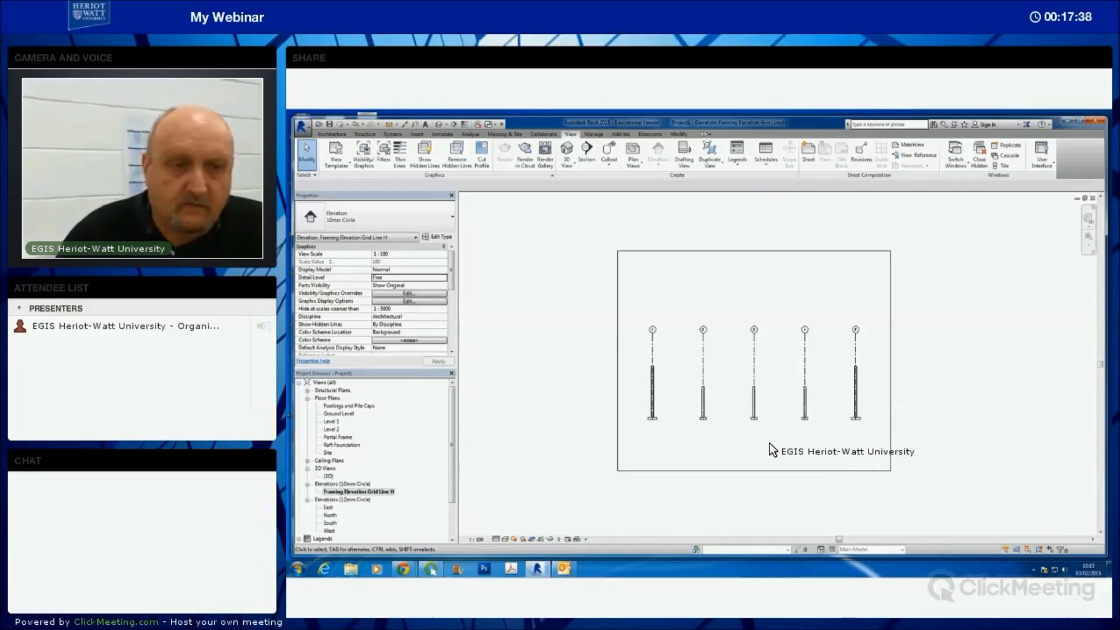
scroll(769, 443, "up", 3)
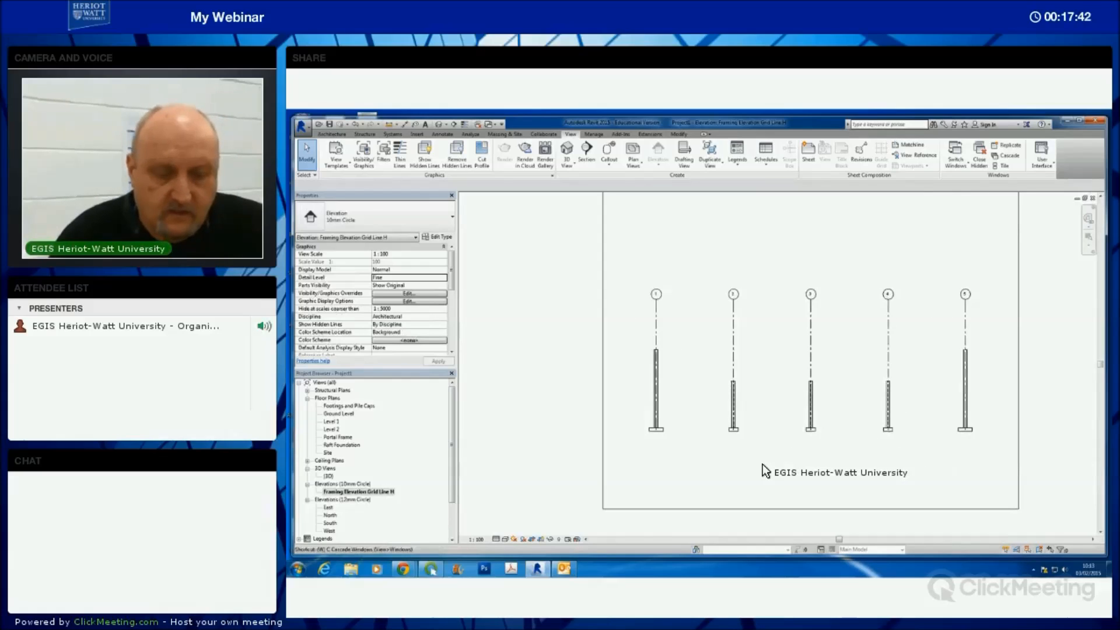
key("t")
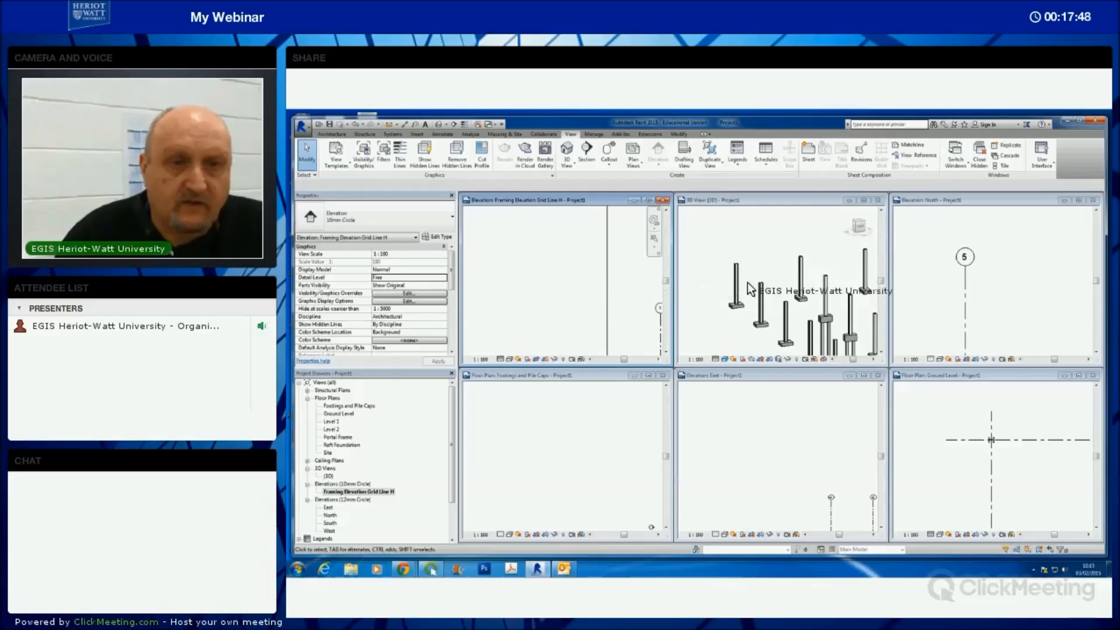
- Close the North, East, Ground Level and Footings and Pile Caps views, and tile the framing elevation and 3D view side by side
left_click(1093, 200)
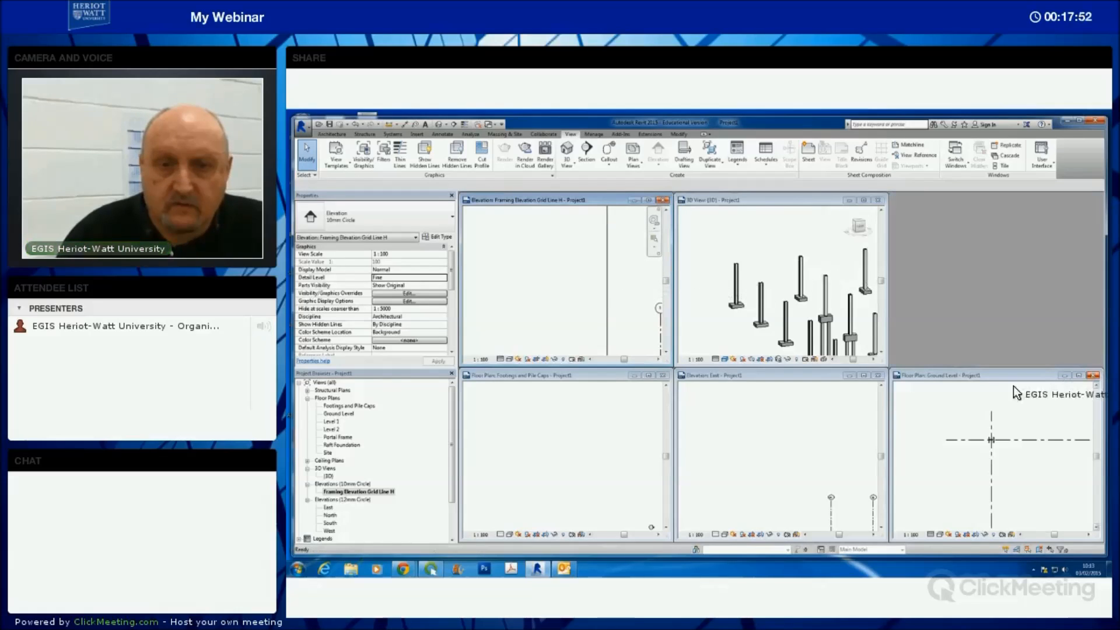
left_click(1093, 375)
left_click(878, 375)
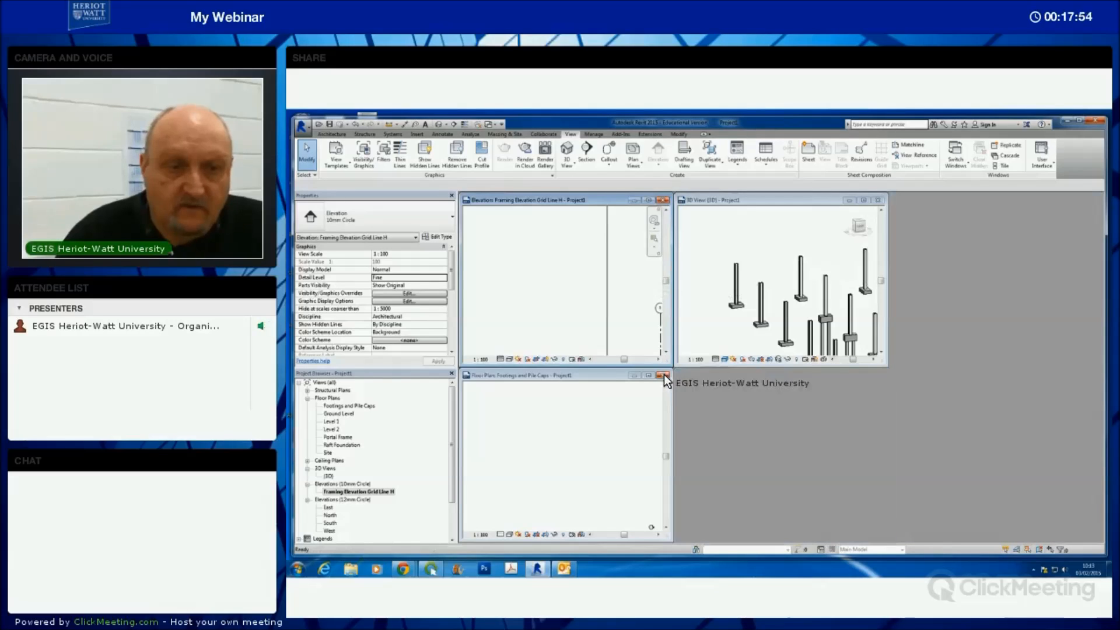
key("w")
key("t")
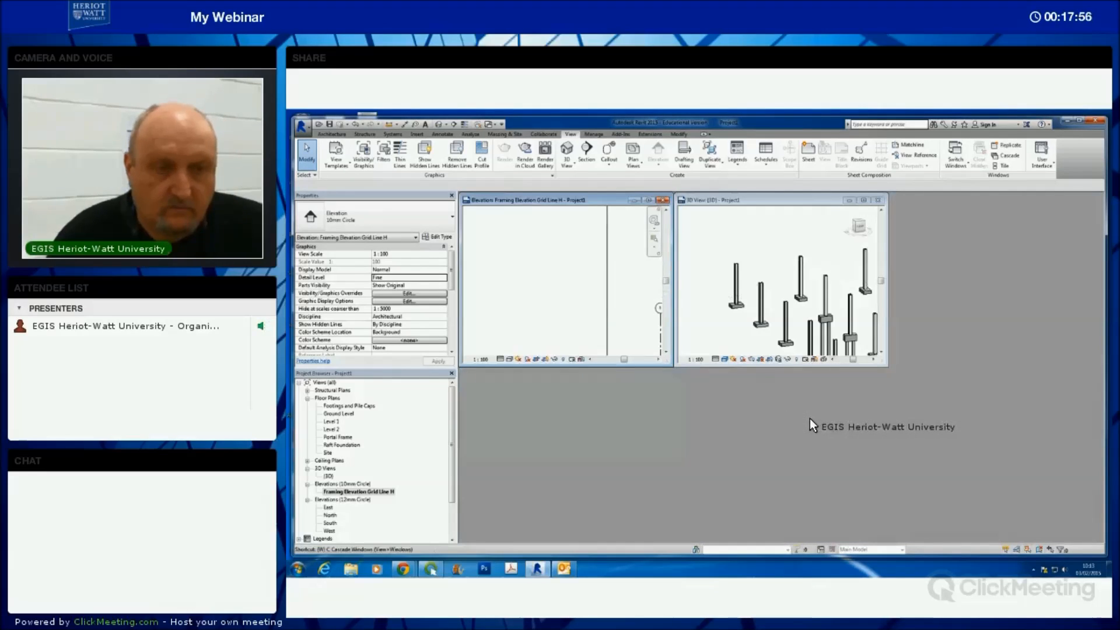
middle_click_drag(709, 445, 615, 439)
scroll(633, 448, "down", 1)
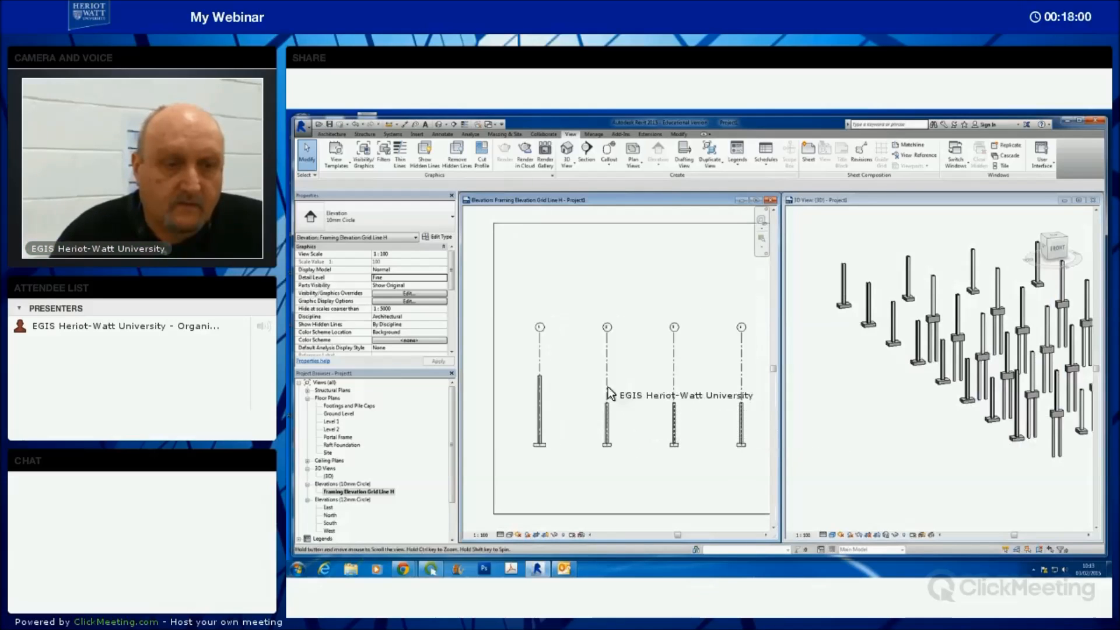
- Turn the 3D view toward the outer columns on their pad footings and check the beam type currently set for placement
left_click(1067, 464)
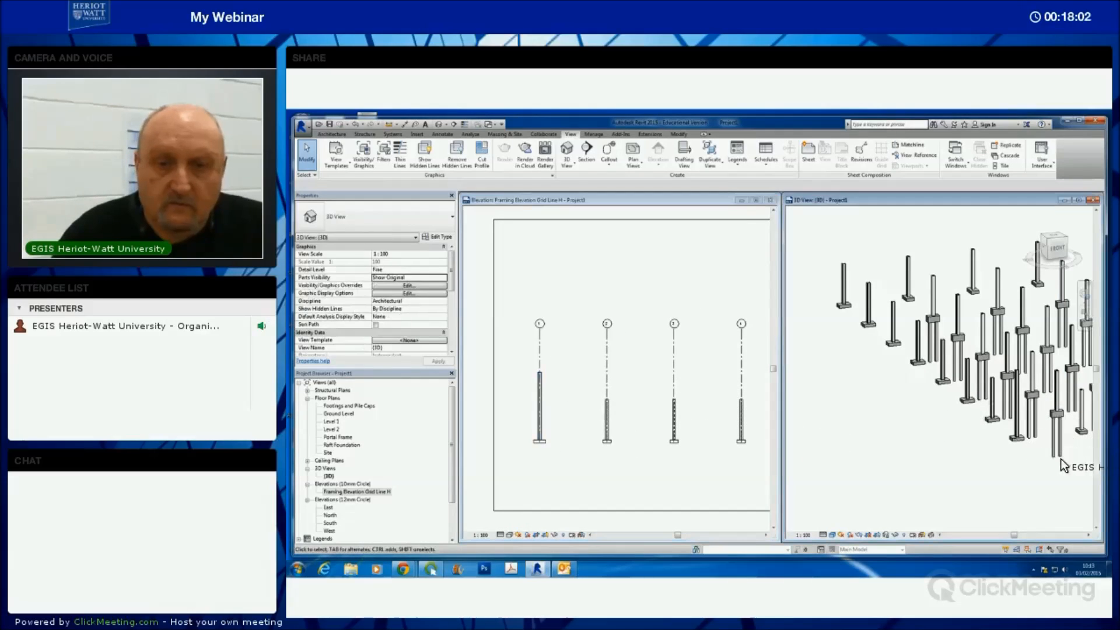
middle_click_drag(1066, 464, 980, 464, "shift")
scroll(981, 465, "up", 5)
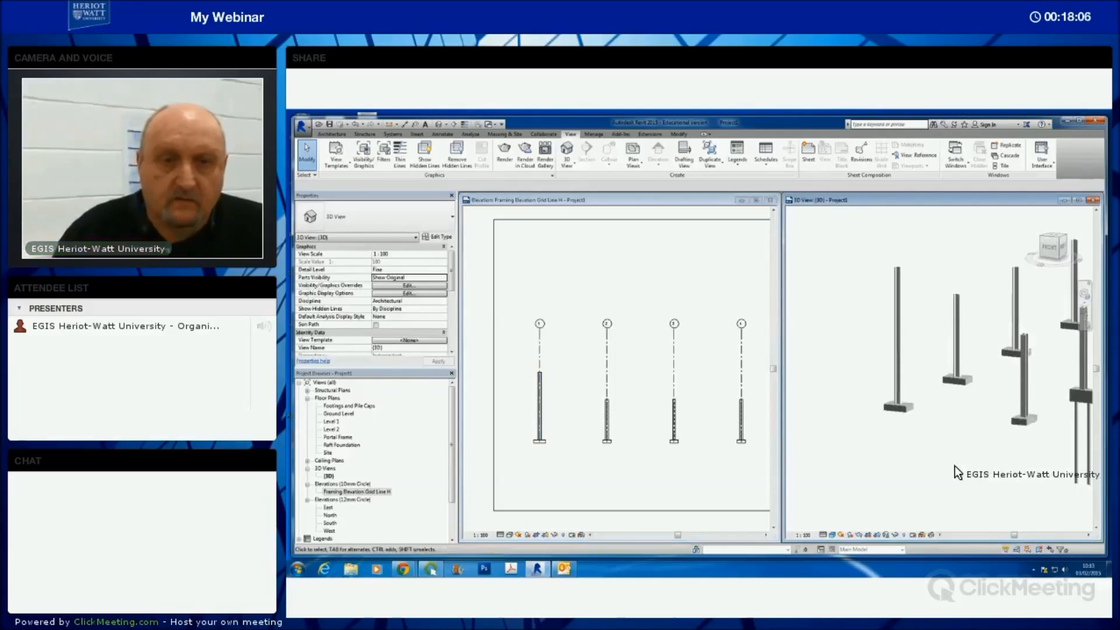
middle_click_drag(959, 481, 943, 485)
scroll(954, 483, "up", 1)
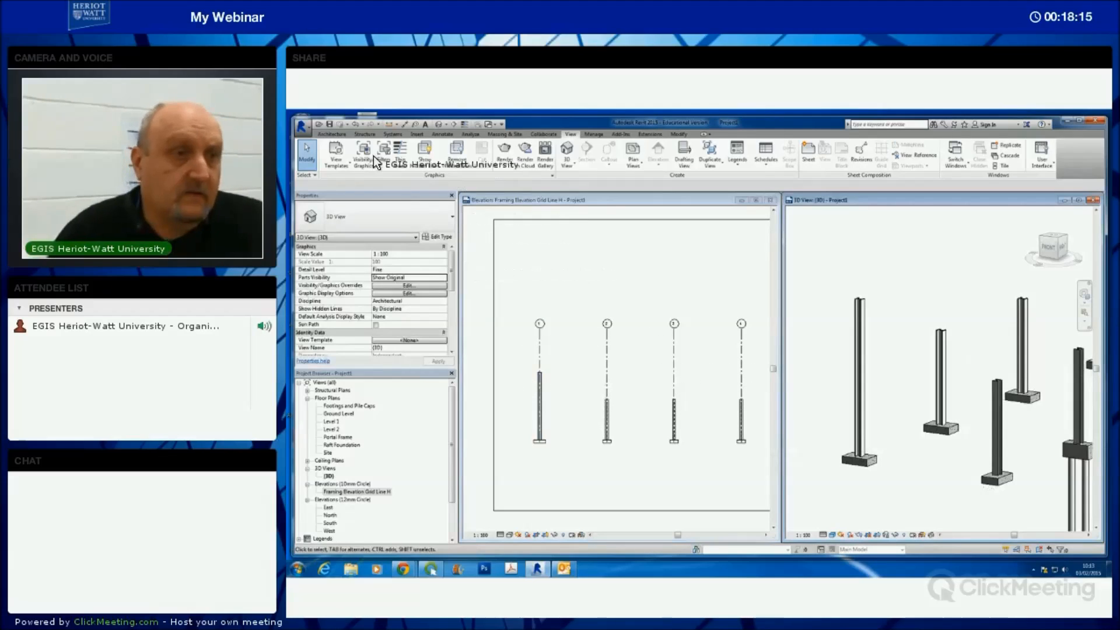
left_click(365, 135)
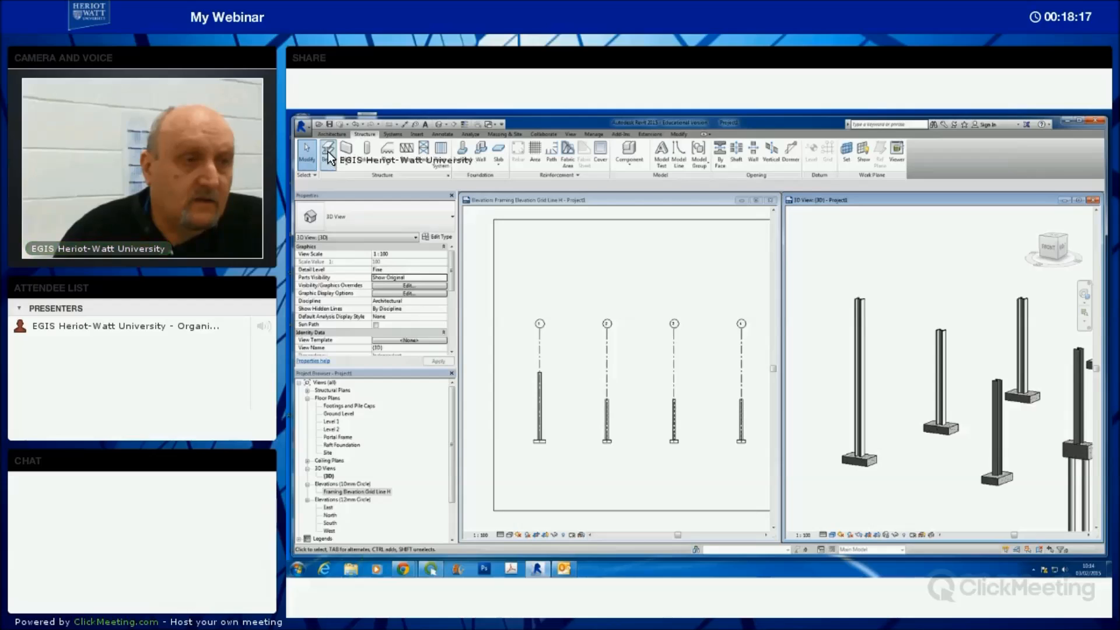
left_click(328, 155)
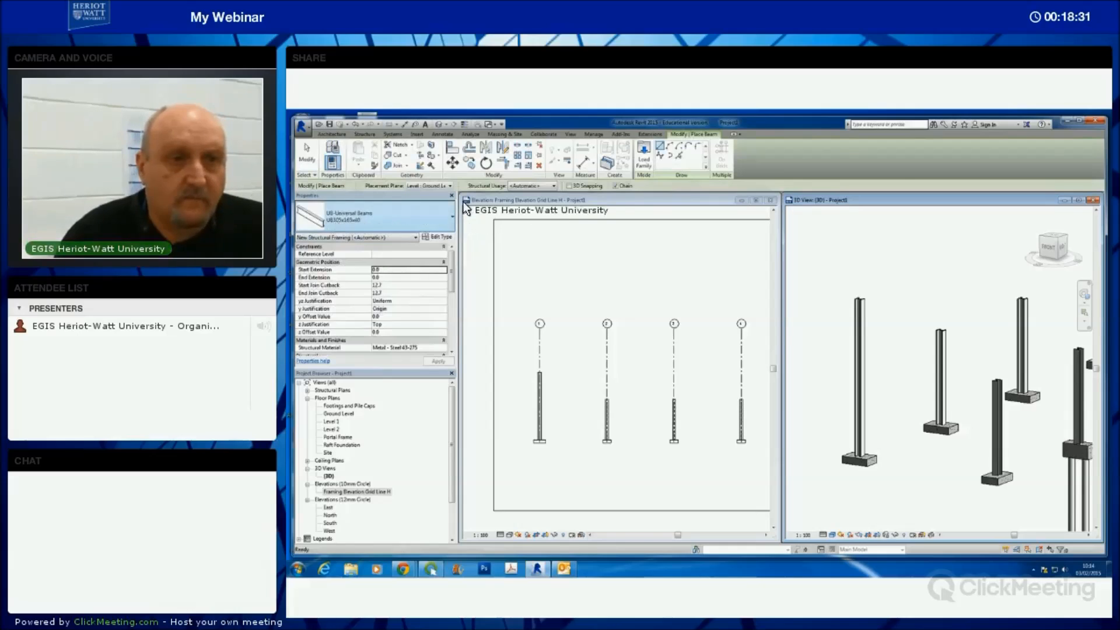
key("Escape")
- Open the UB-Universal Beams family for loading from the UK library's Structural Framing > Steel folder
left_click(417, 135)
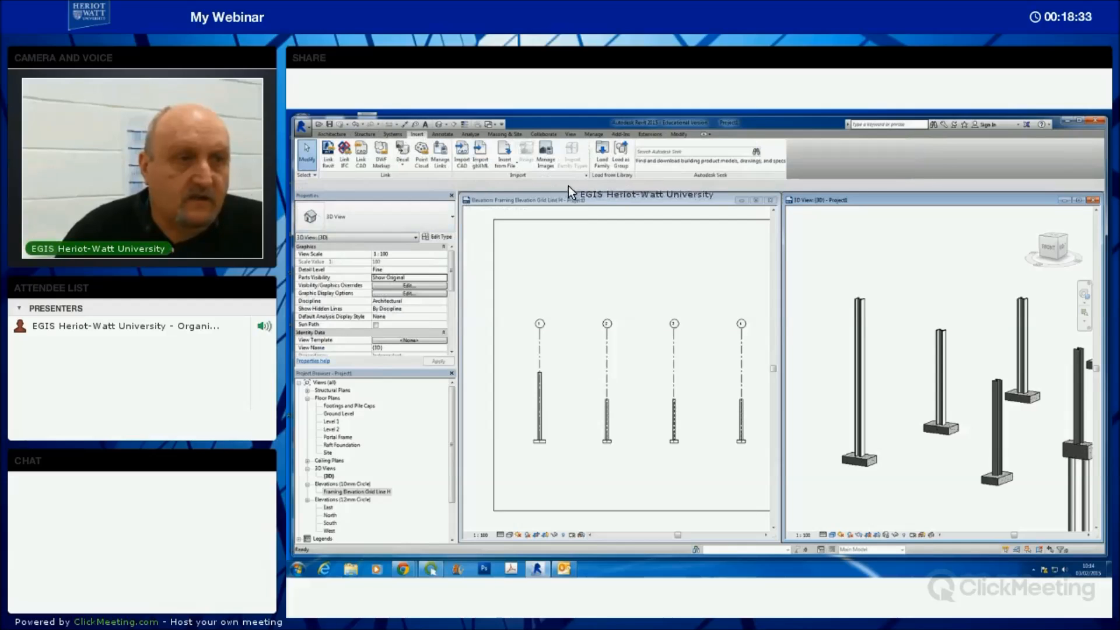
left_click(604, 155)
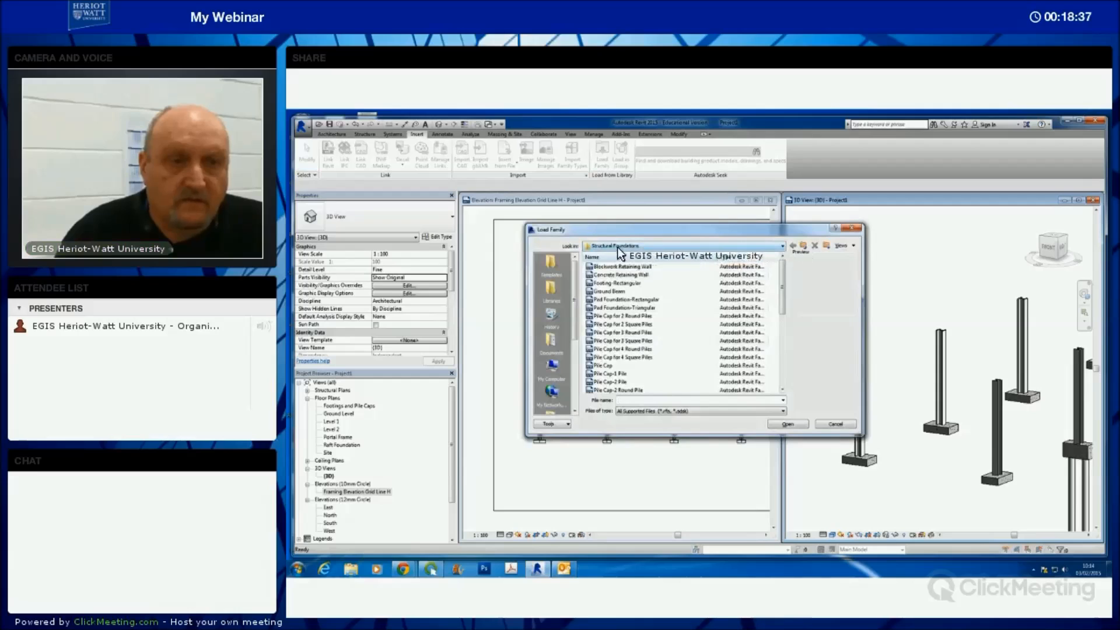
left_click(783, 245)
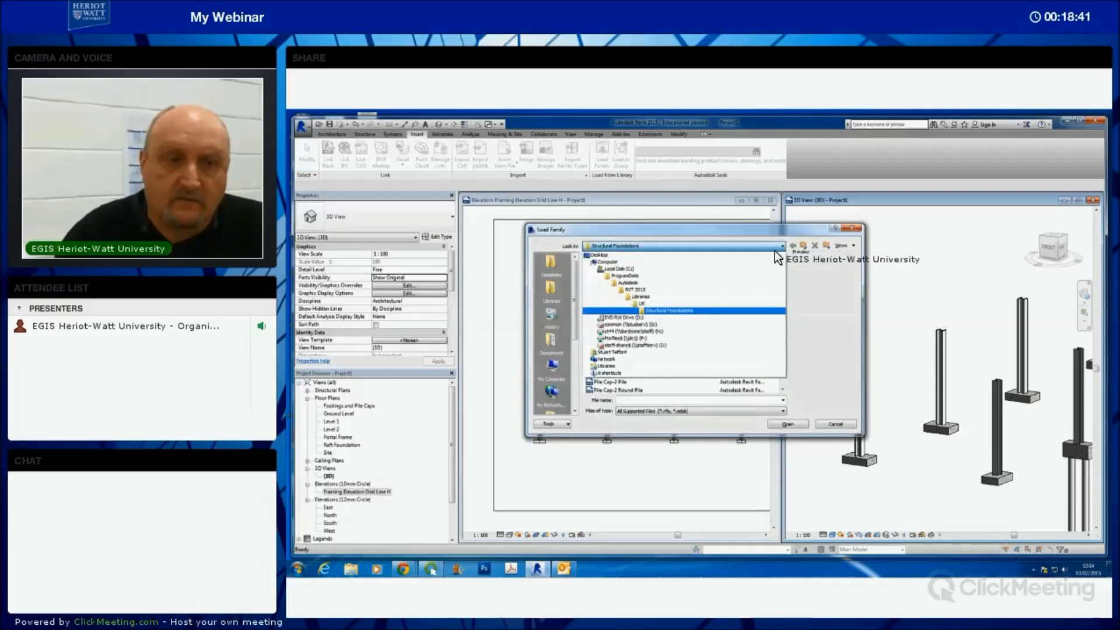
left_click(666, 295)
double_click(589, 267)
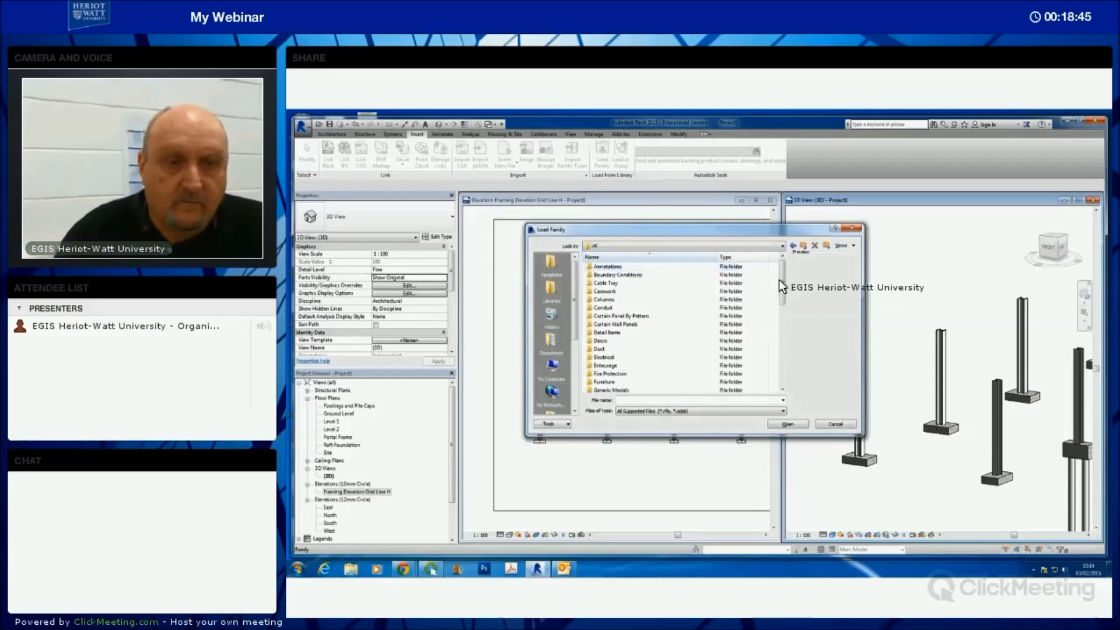
left_click_drag(780, 315, 782, 343)
scroll(779, 347, "down", 3)
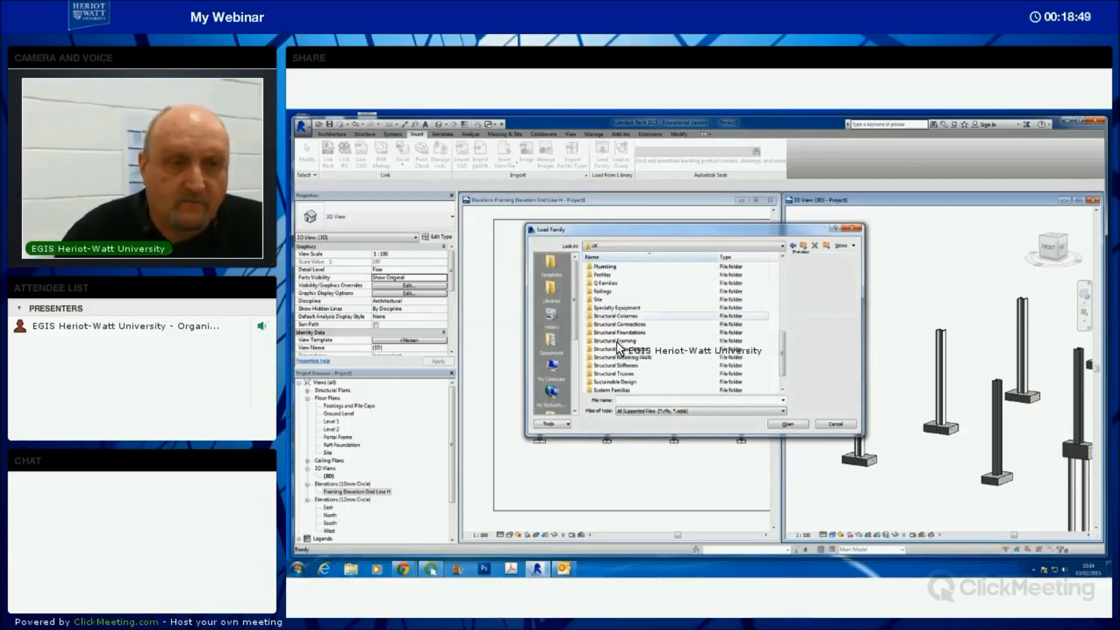
double_click(588, 340)
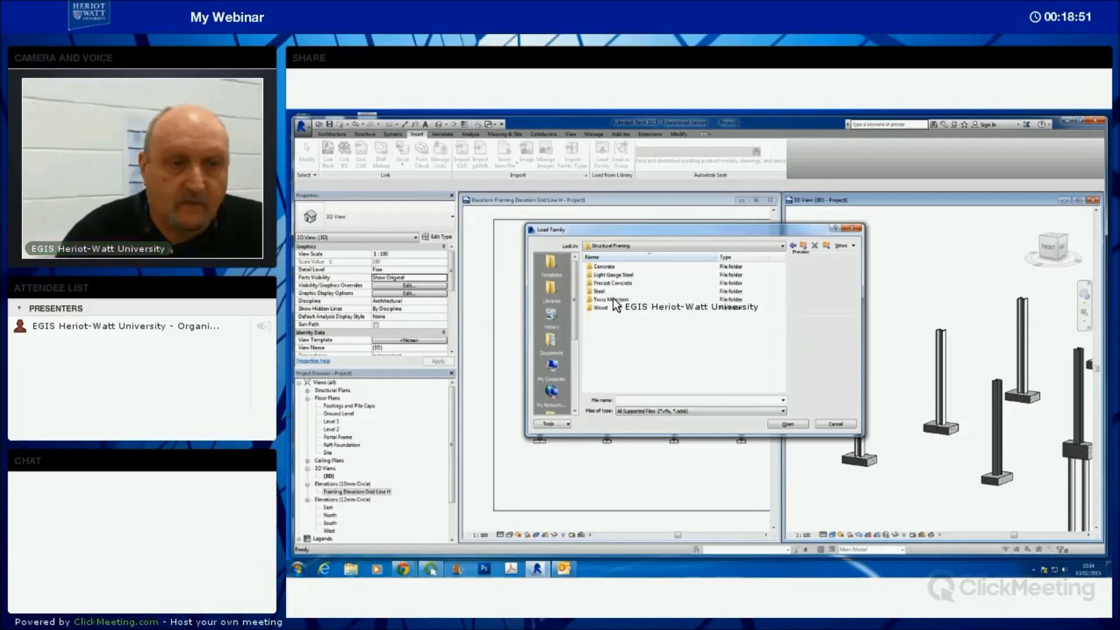
double_click(598, 291)
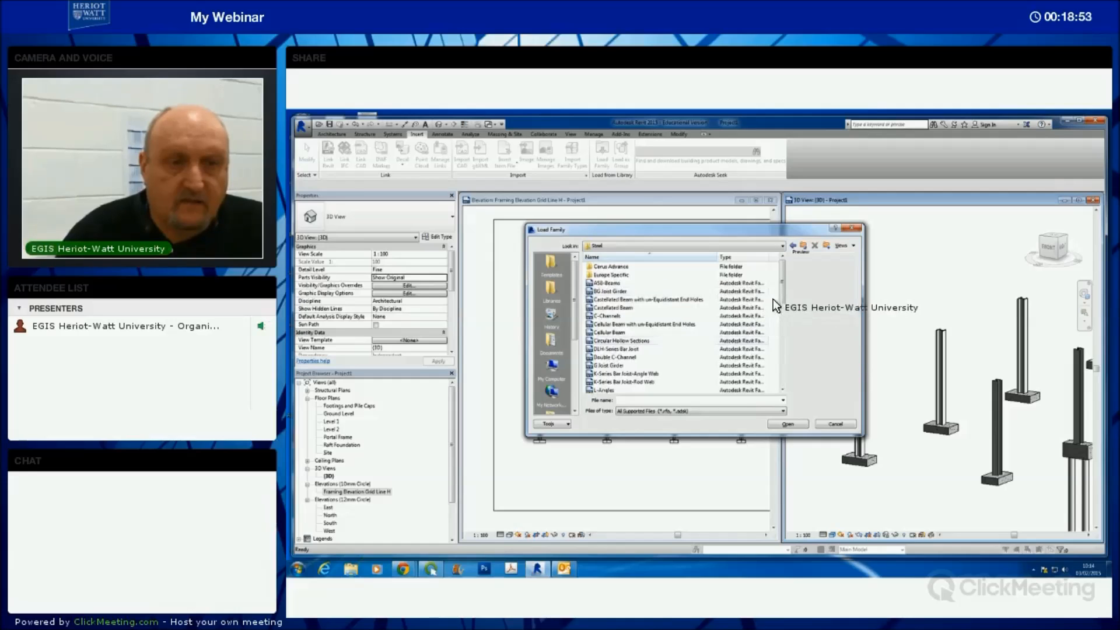
scroll(785, 355, "down", 5)
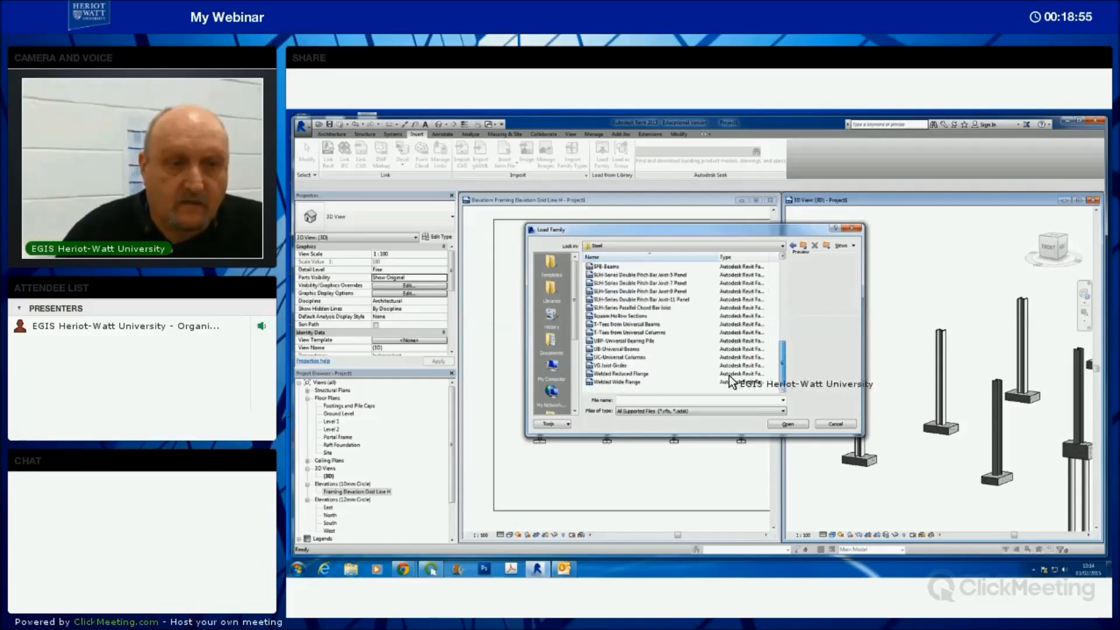
left_click(610, 349)
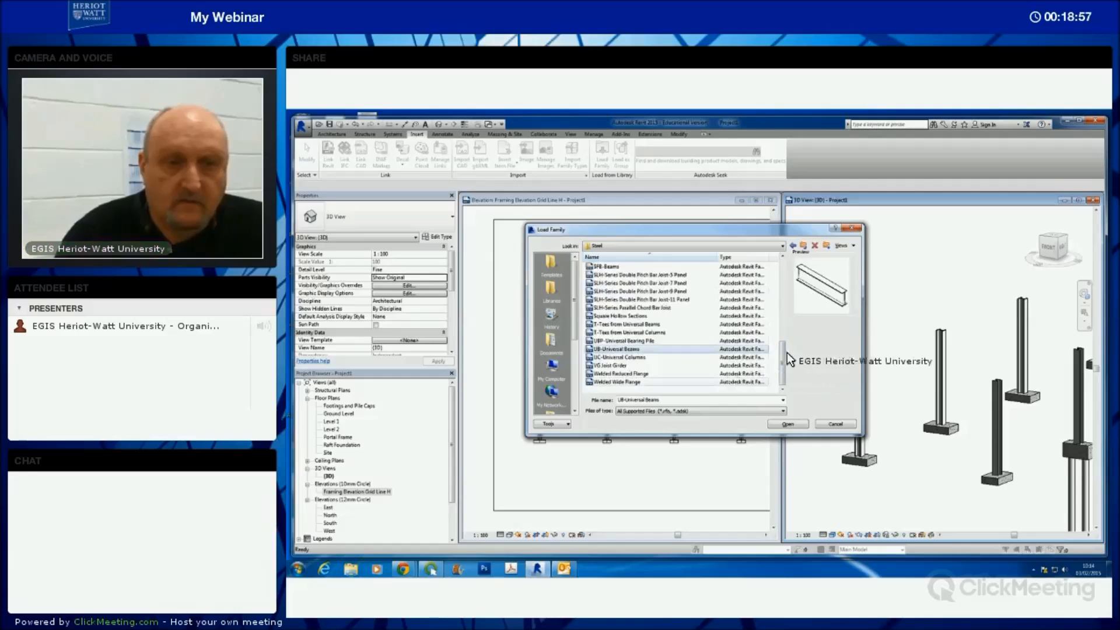
left_click(785, 425)
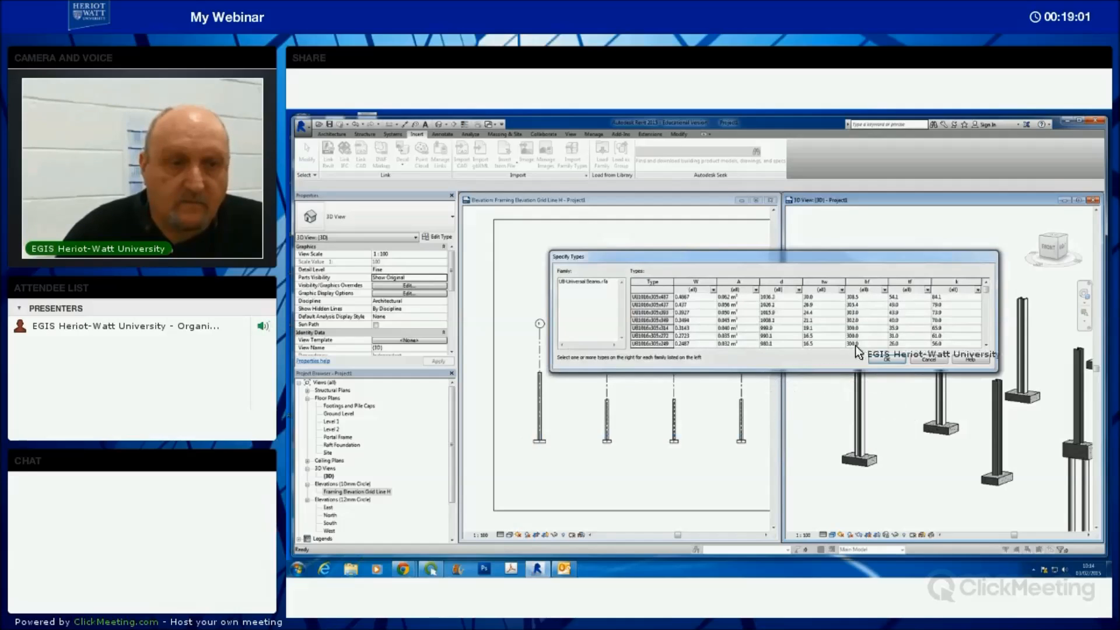
- Load the UB406x178x74 beam type, overwriting the existing version of the UB-Universal Beams family
left_click_drag(986, 293, 990, 313)
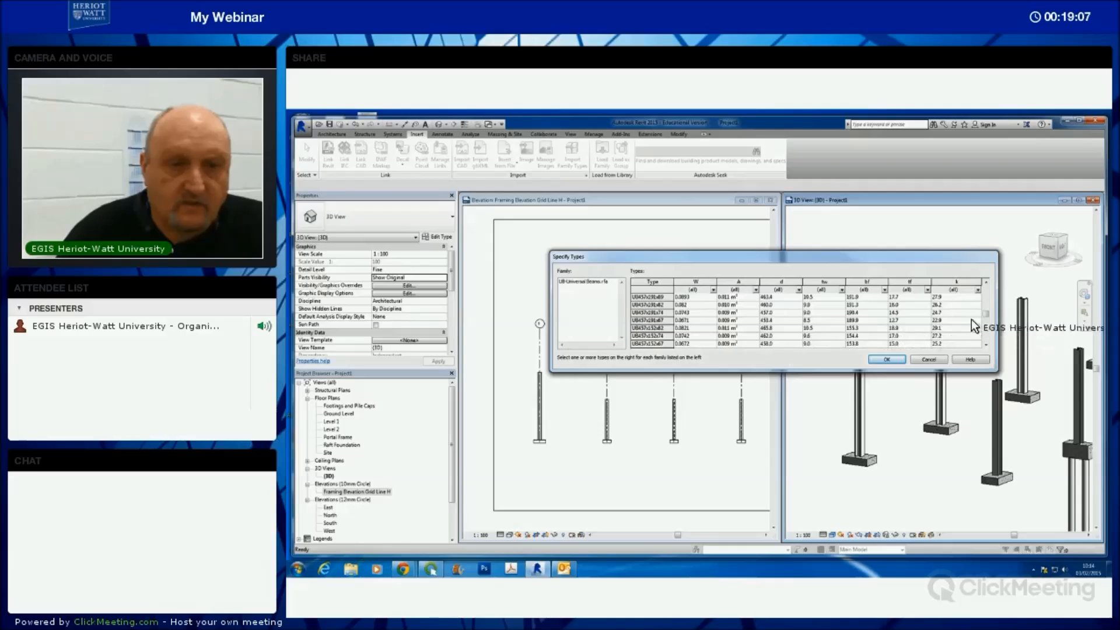
left_click_drag(986, 316, 986, 327)
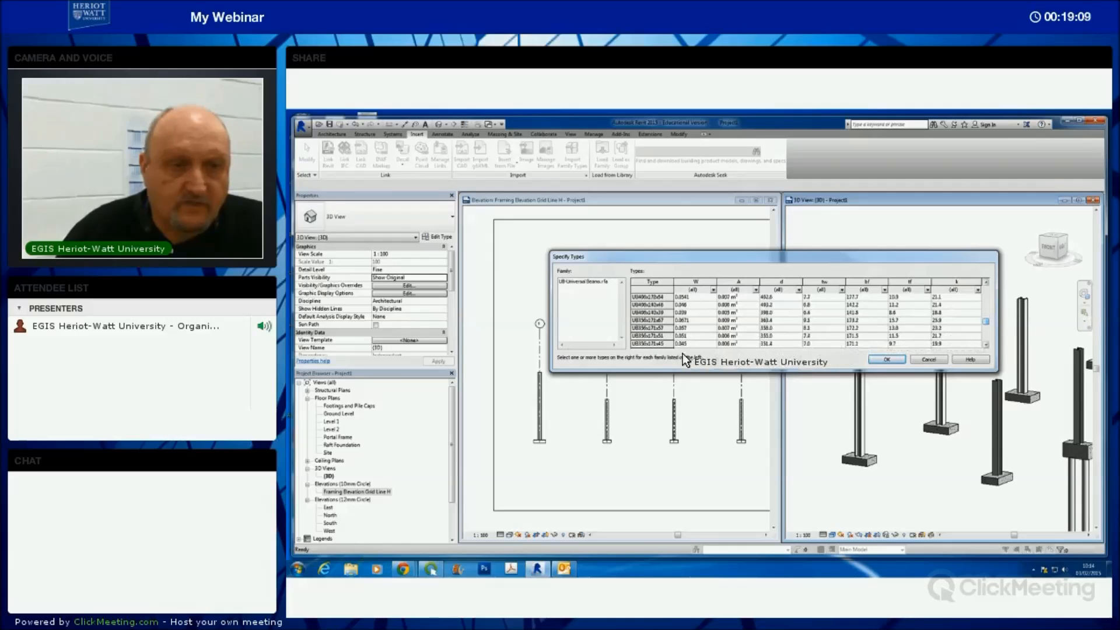
left_click(986, 283)
left_click(986, 282)
left_click(986, 282)
left_click(986, 283)
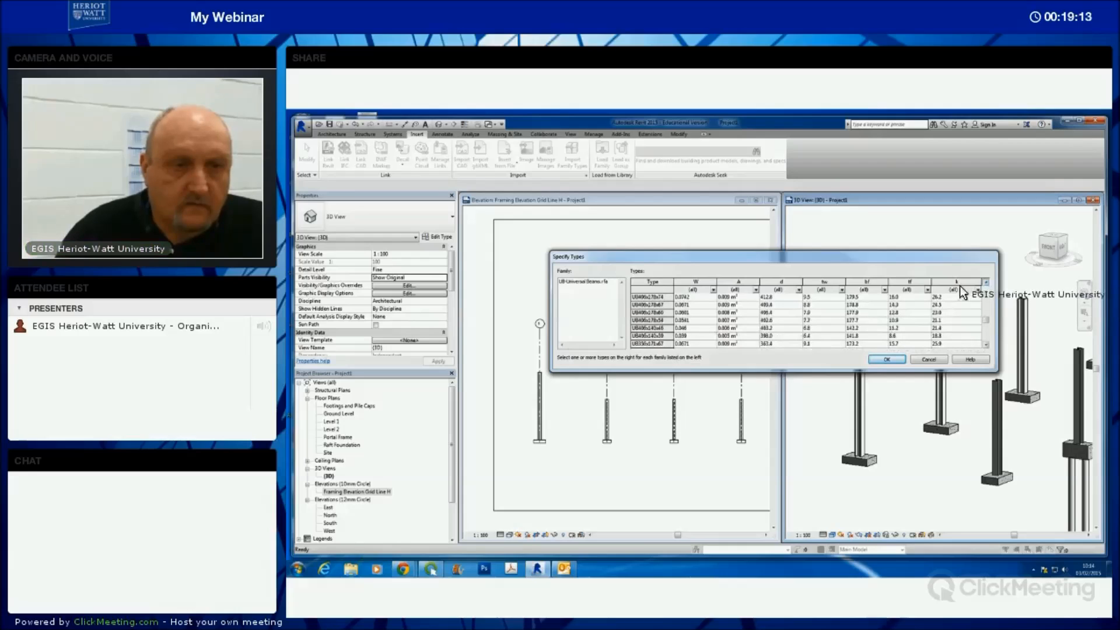
left_click(640, 314)
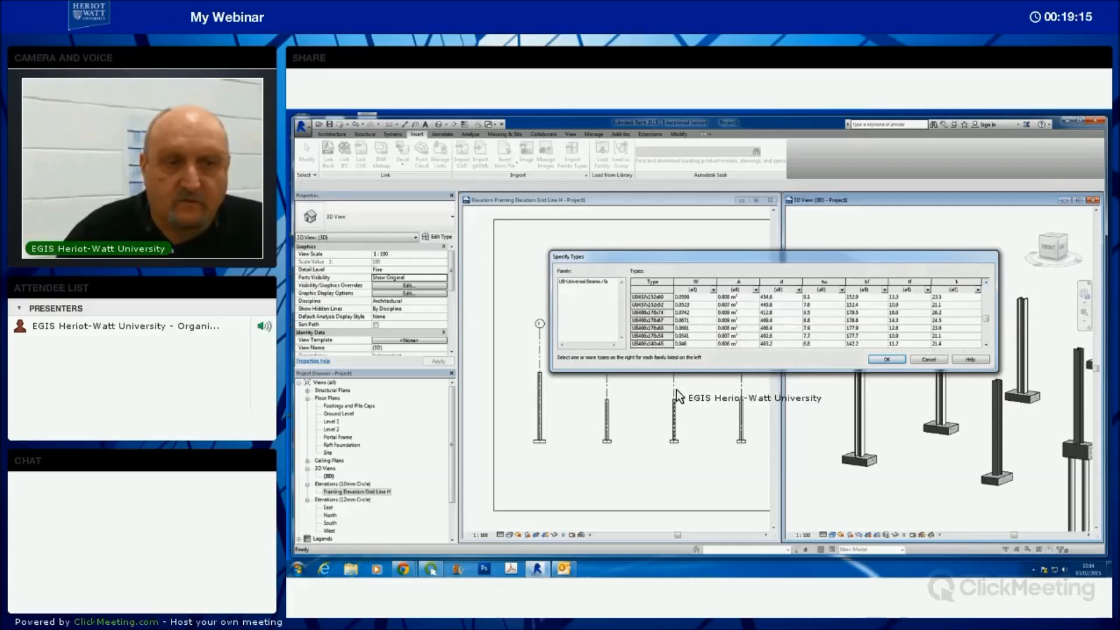
left_click(886, 359)
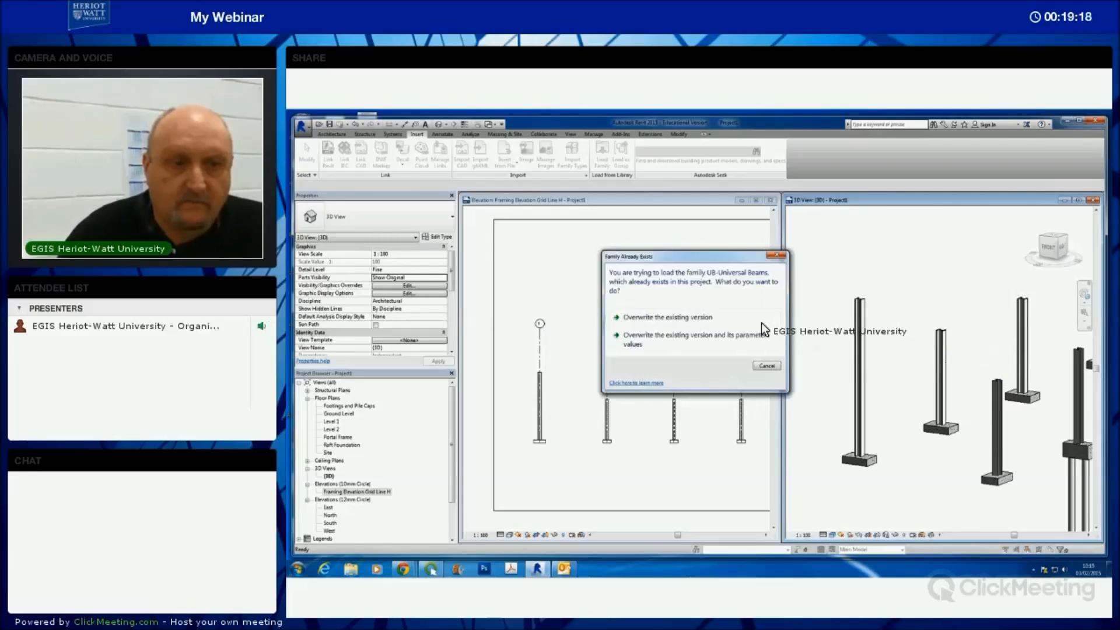
left_click(662, 319)
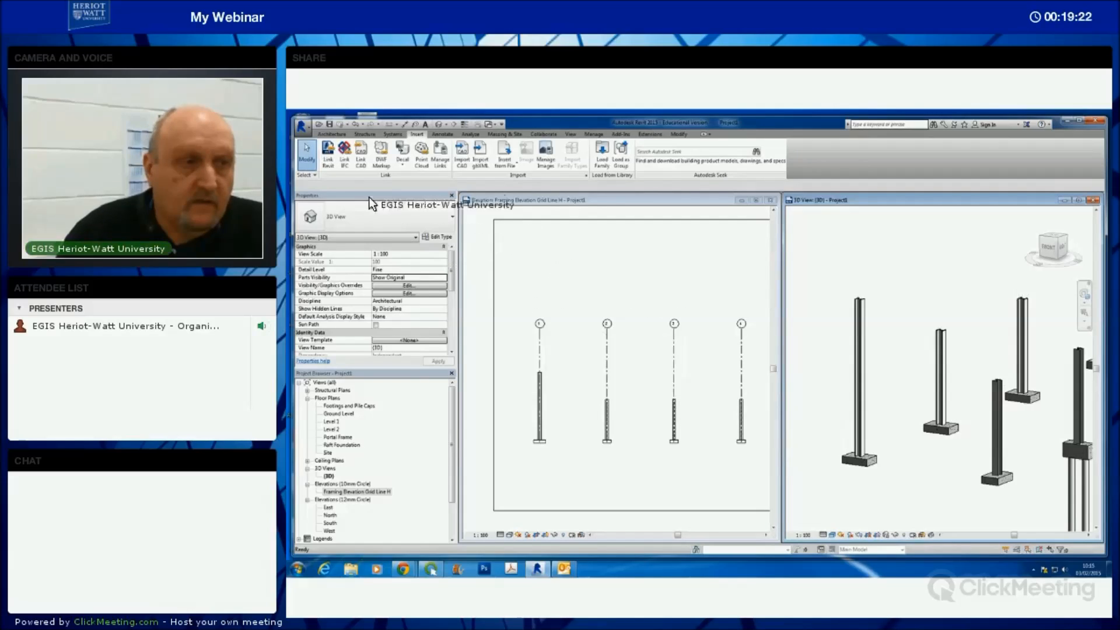
- Place a sloping UB406x178x74 beam in the grid line H elevation, from just outside the first column's top to just past the third grid line
left_click(364, 135)
left_click(330, 155)
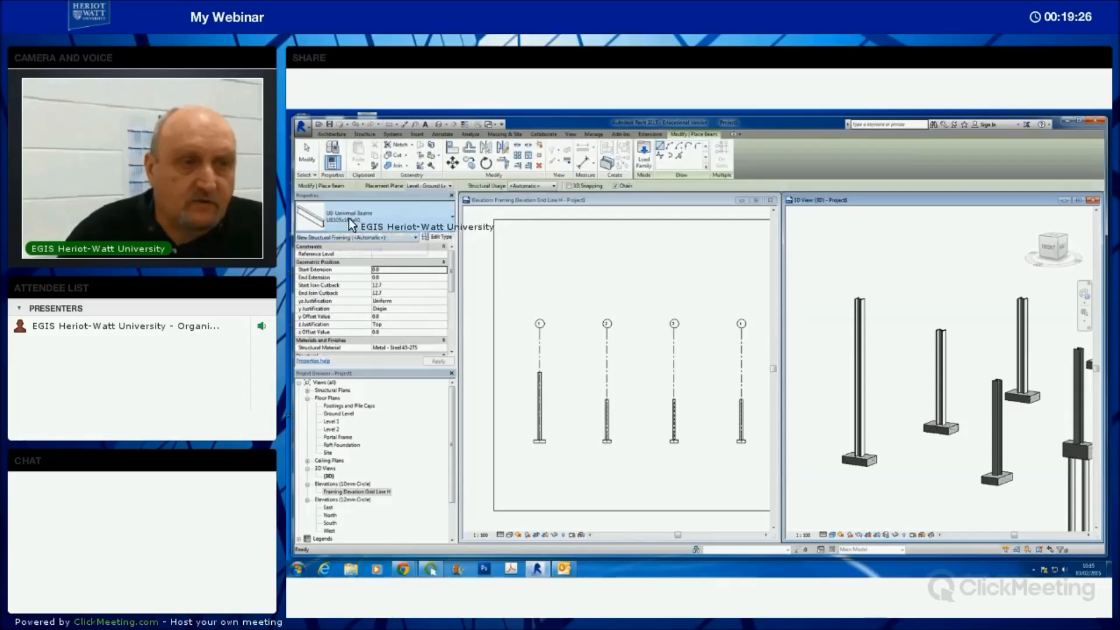
left_click(452, 215)
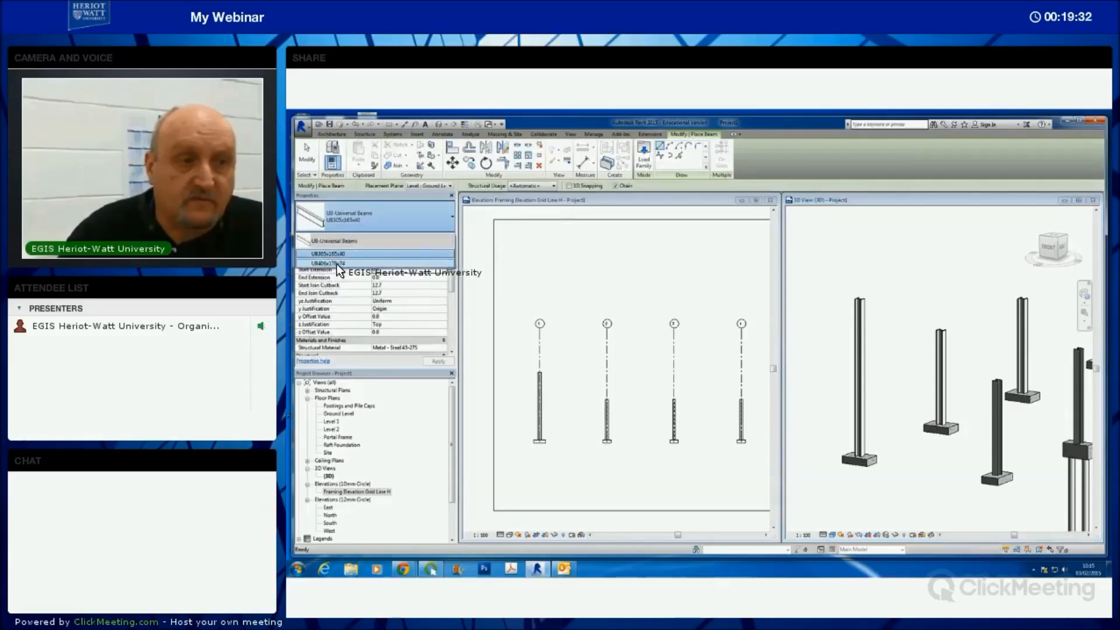
left_click(336, 264)
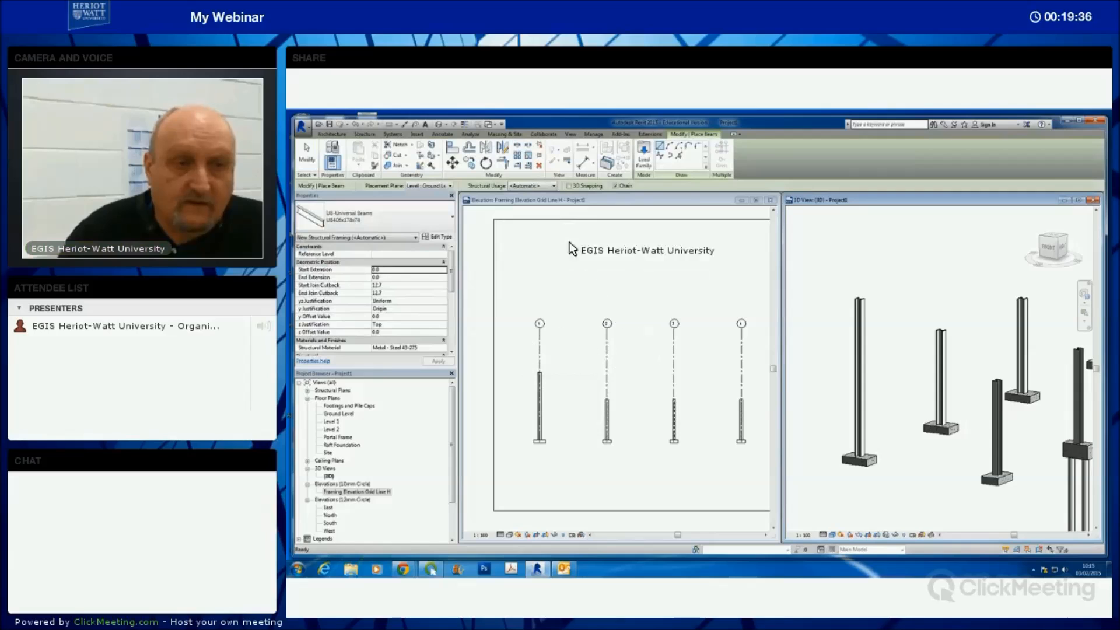
left_click(522, 370)
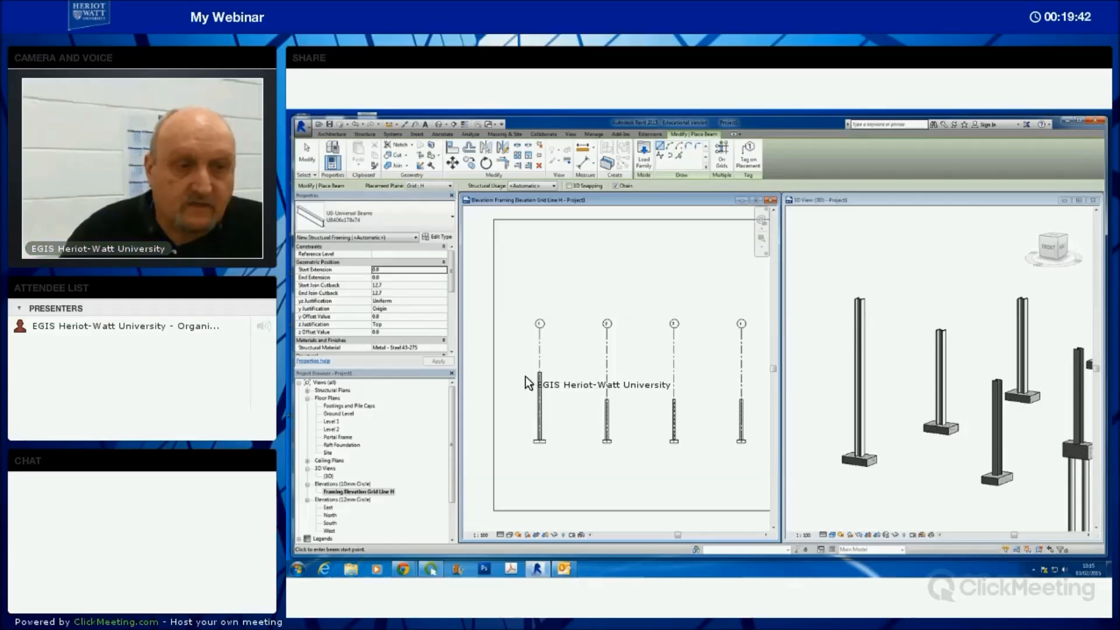
left_click(539, 377)
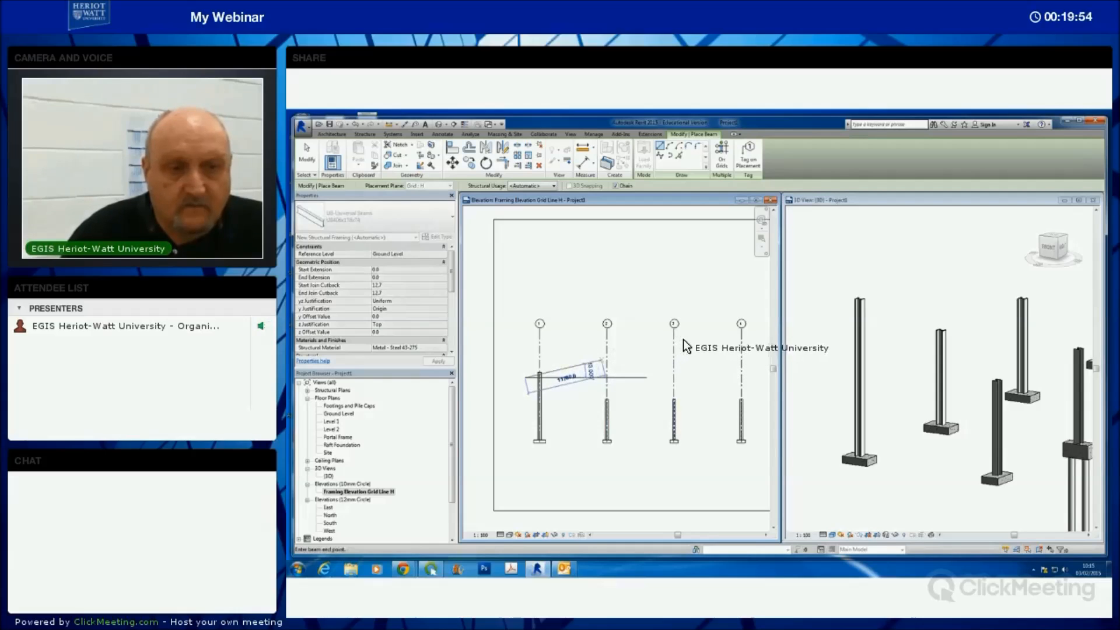
middle_click_drag(693, 338, 691, 362)
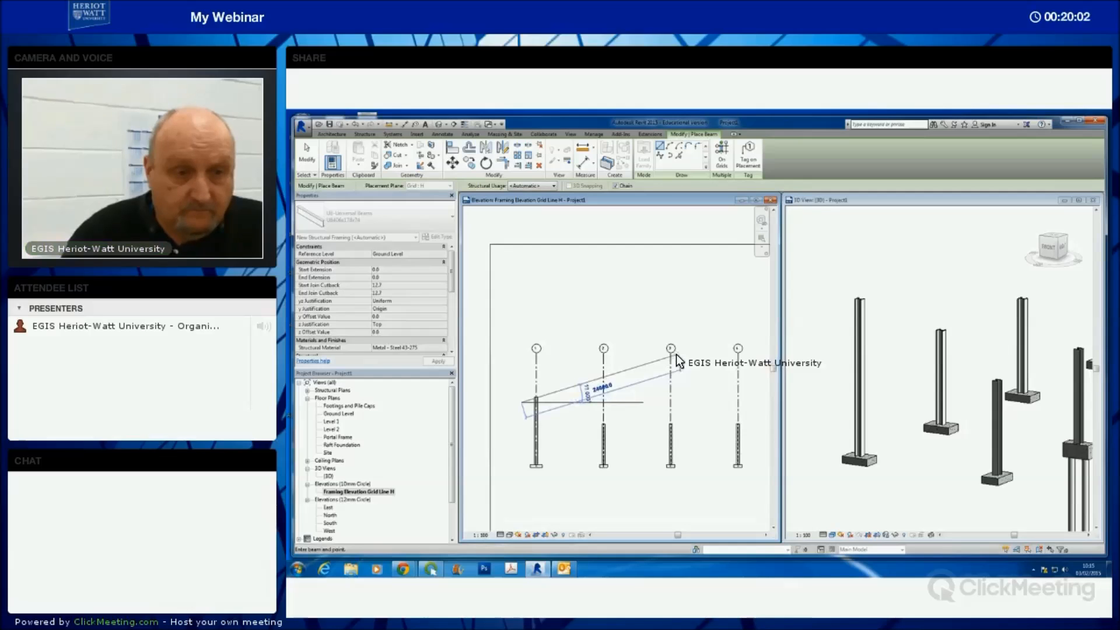
left_click(677, 355)
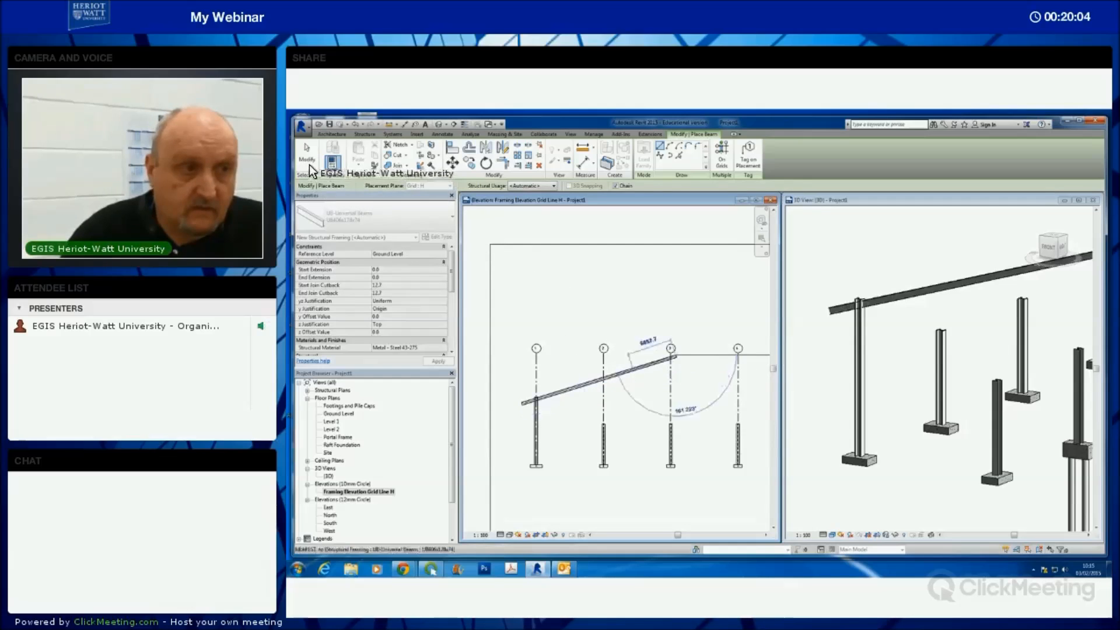
key("Escape")
key("Escape")
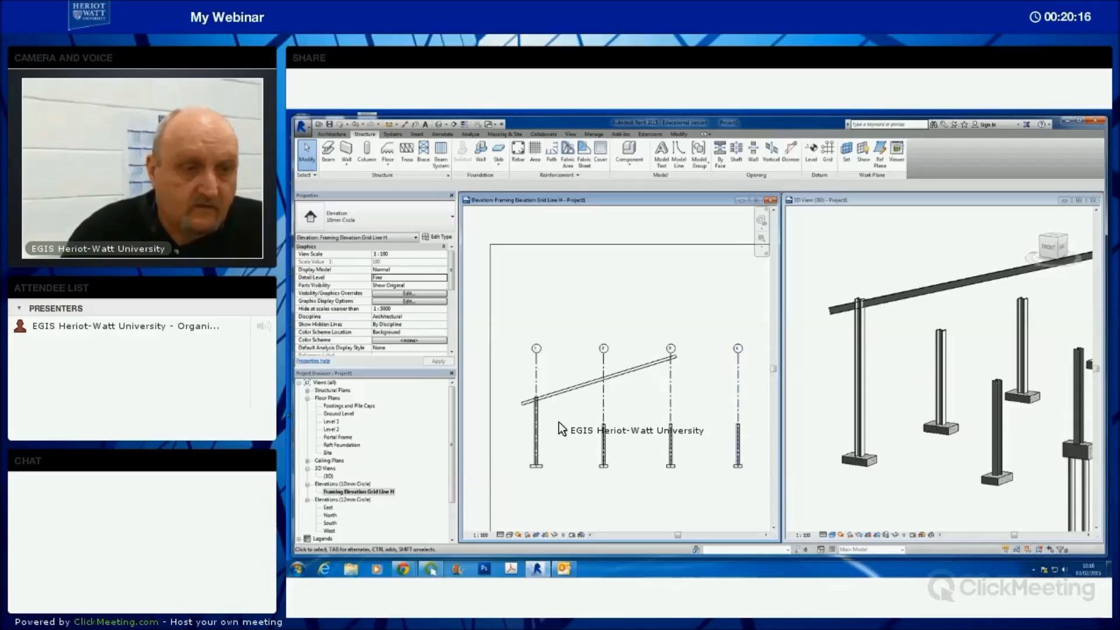
- Place a short, steeper UB406x178x74 haunch beam across the first column below the rafter, with z Justification set to Bottom
scroll(559, 423, "up", 5)
mouse_move(615, 378)
middle_mouse_down()
mouse_move(659, 383)
mouse_move(614, 385)
middle_mouse_up()
scroll(658, 379, "up", 3)
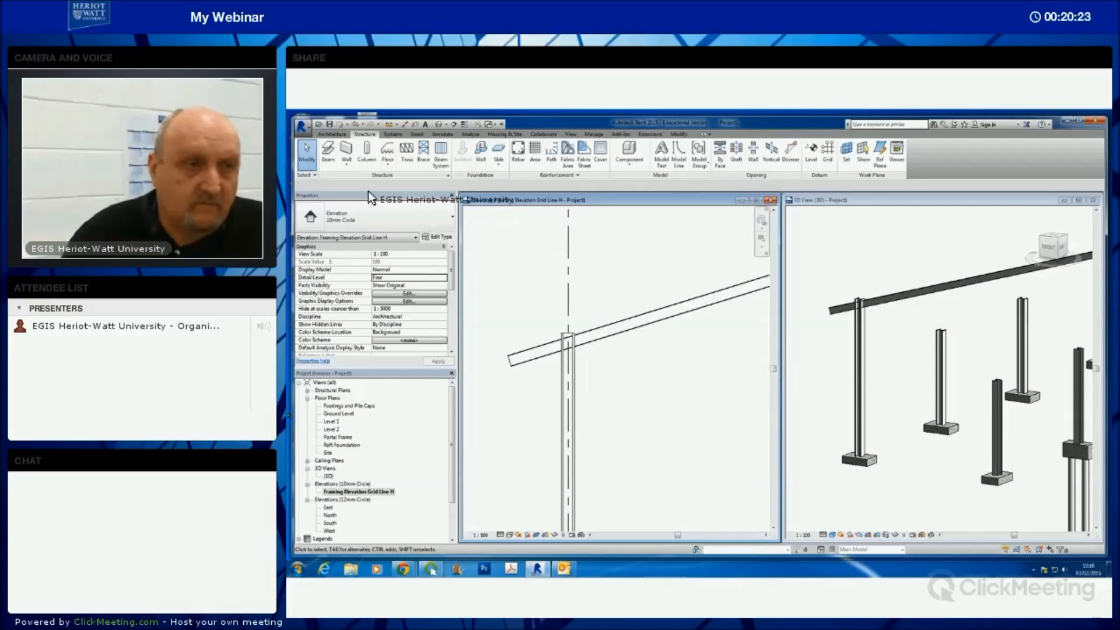
left_click(327, 149)
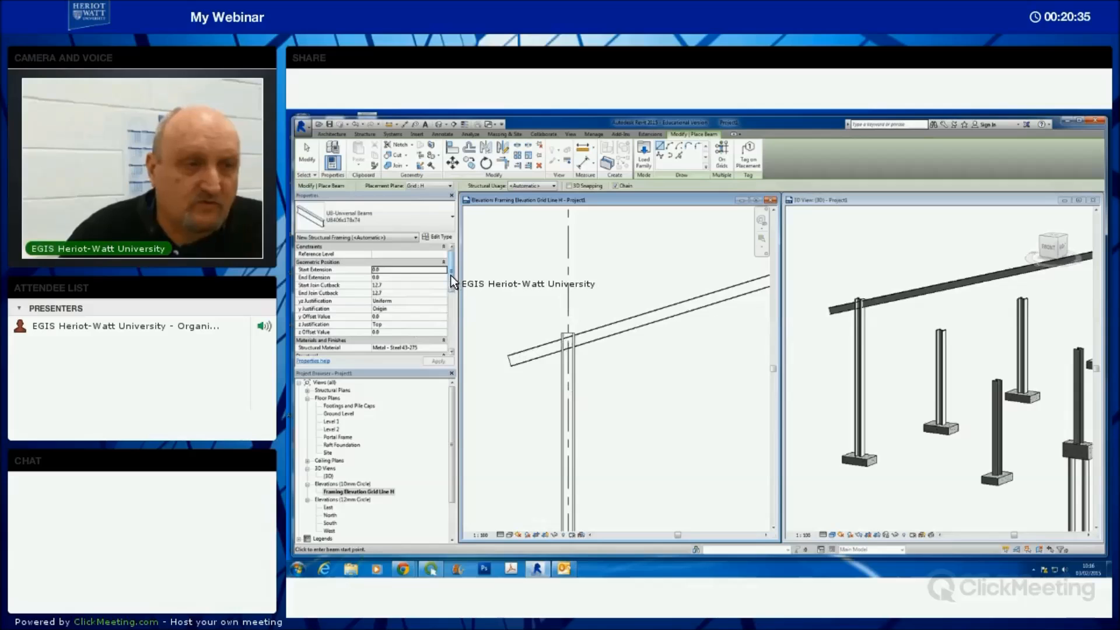
mouse_move(451, 275)
left_mouse_down()
mouse_move(446, 312)
mouse_move(449, 281)
left_mouse_up()
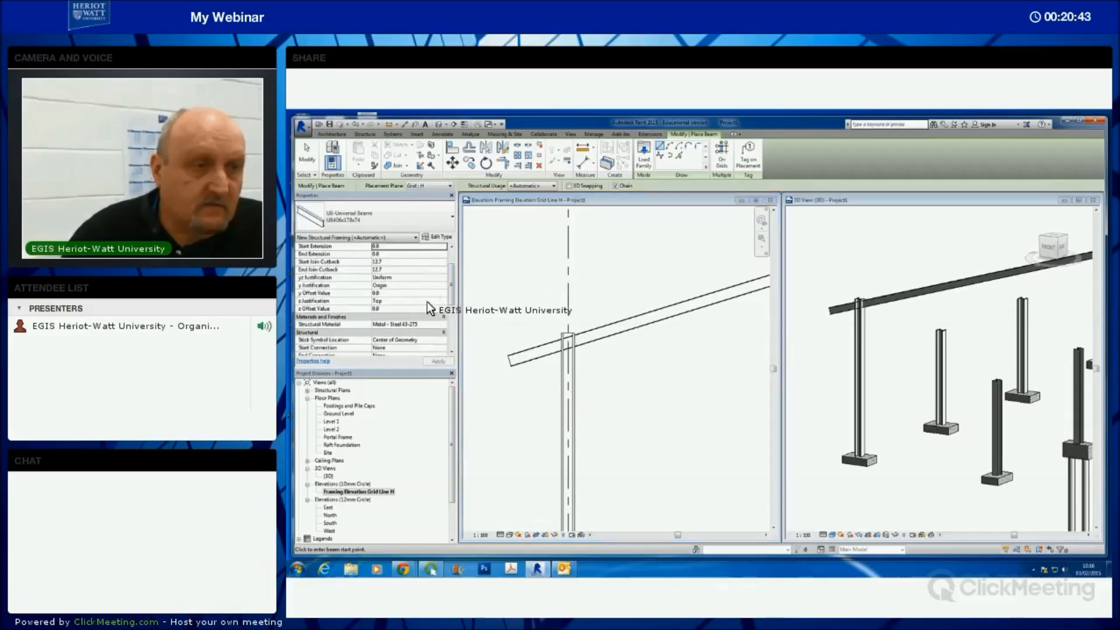
left_click(443, 301)
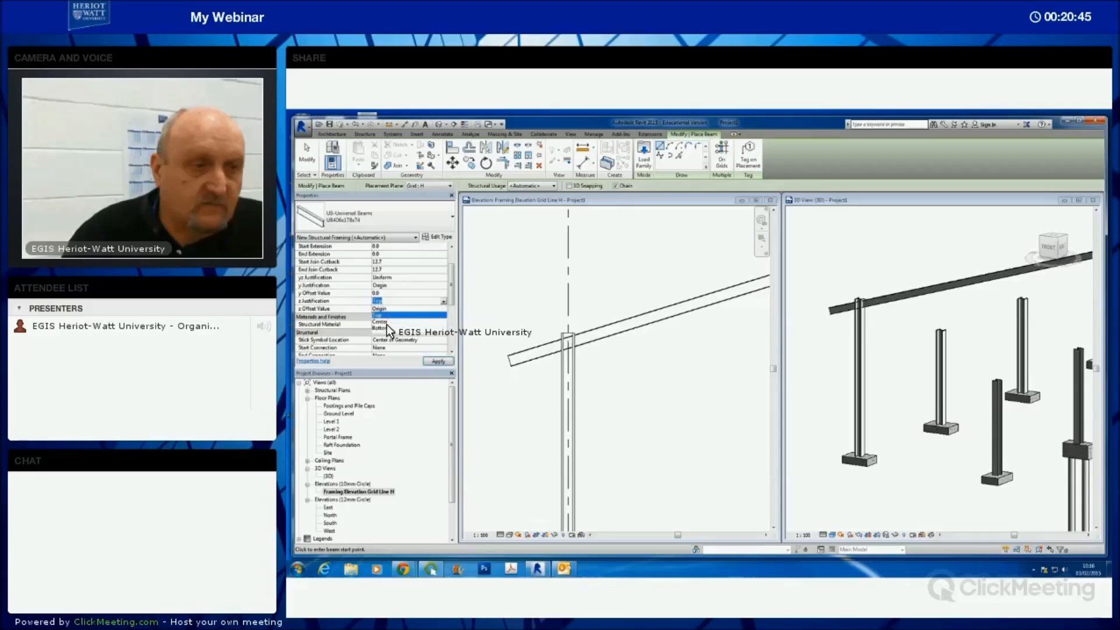
left_click(385, 328)
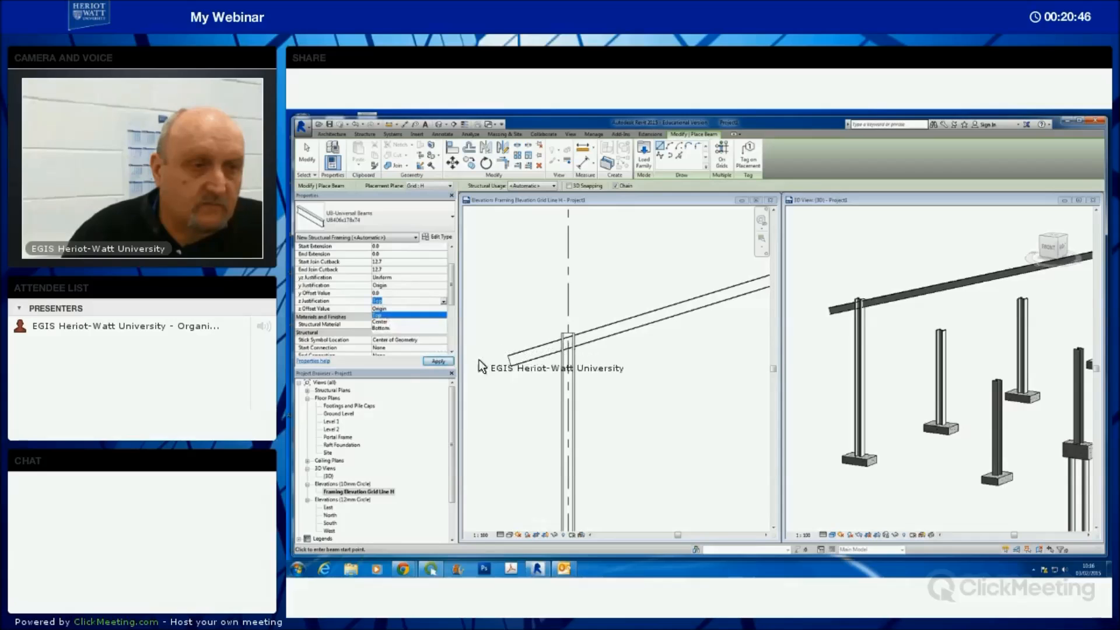
left_click(526, 394)
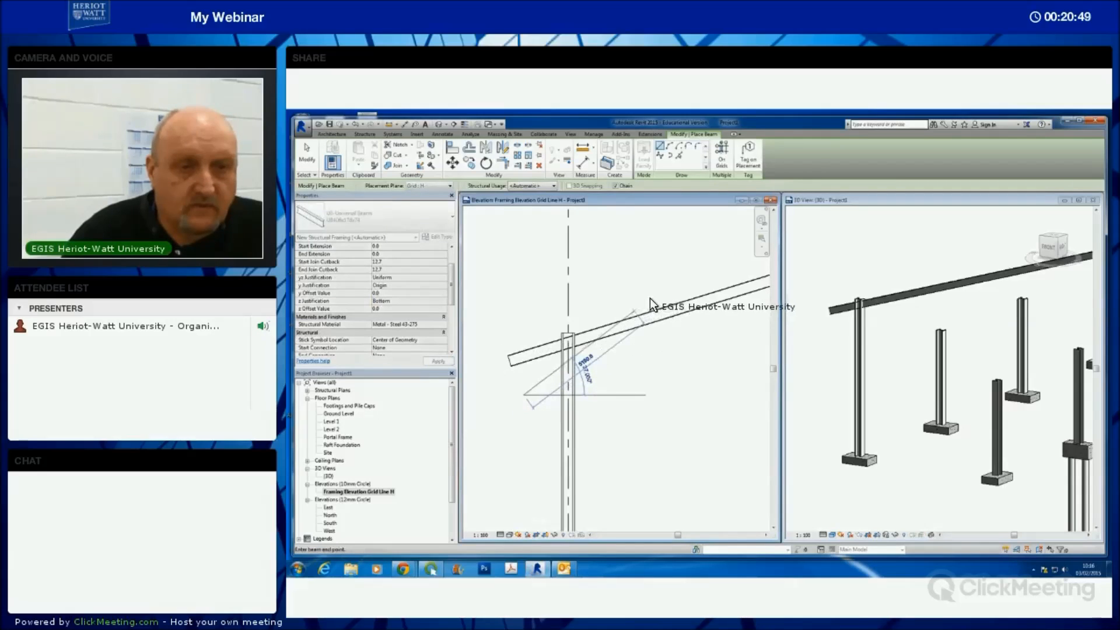
left_click(650, 293)
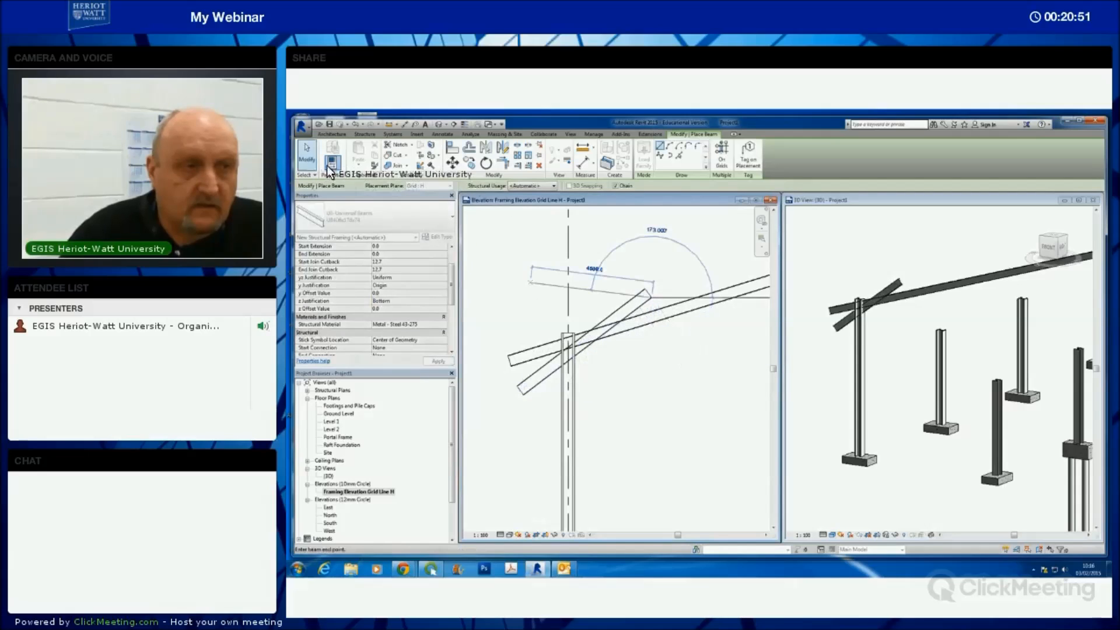
key("Escape")
key("Escape")
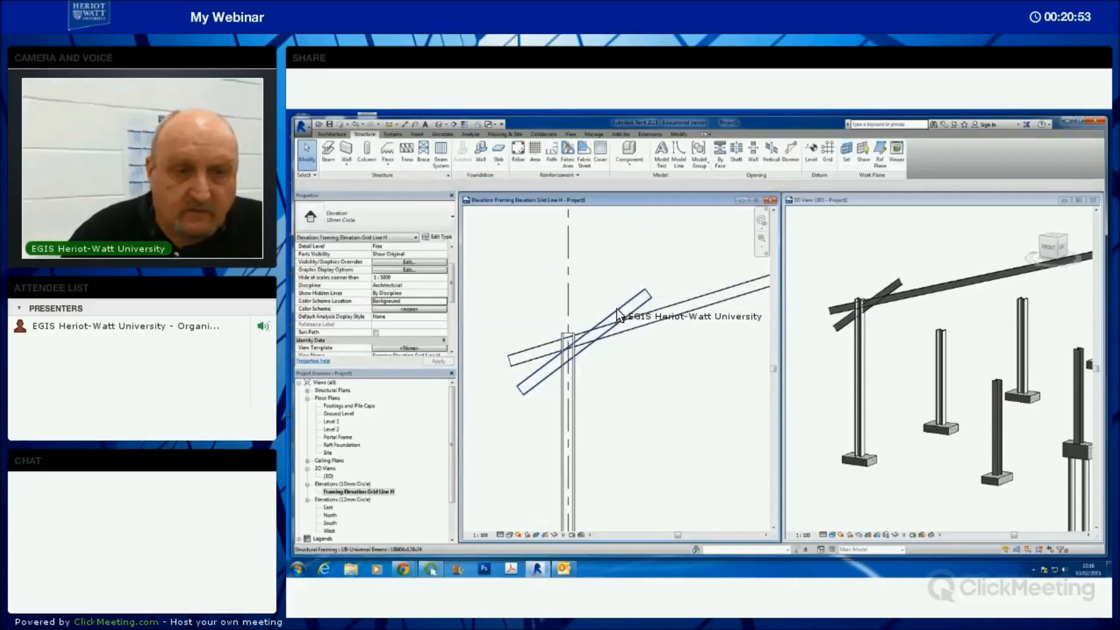
- Adjust both ends of the short haunch beam so its upper end comes down onto the rafter
left_click(633, 307)
left_click_drag(637, 315, 631, 330)
left_click_drag(523, 392, 525, 385)
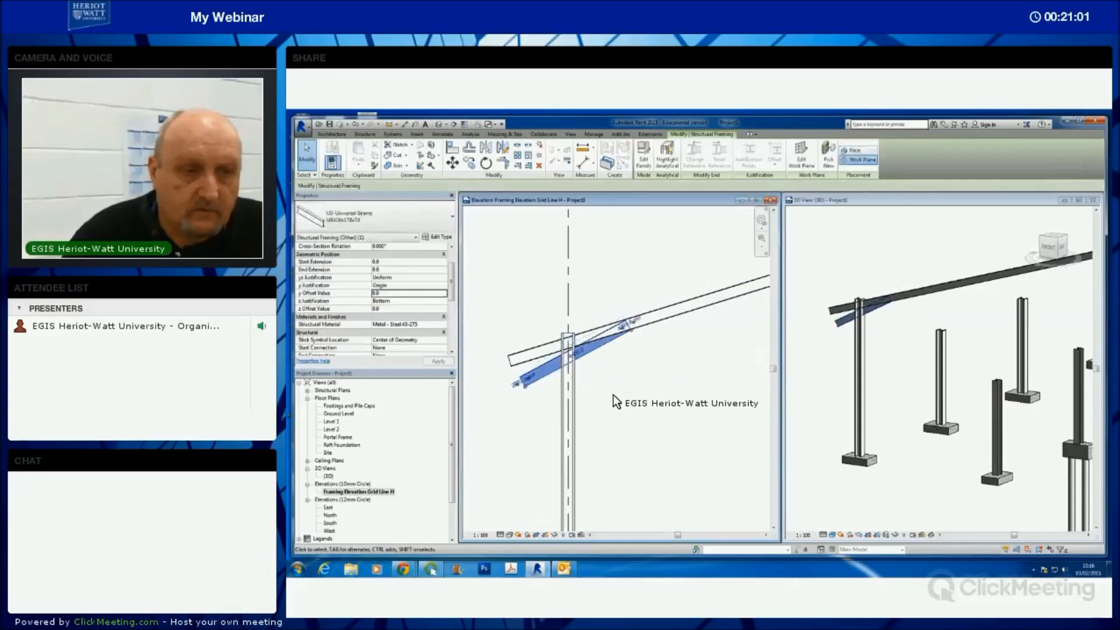
scroll(614, 395, "up", 5)
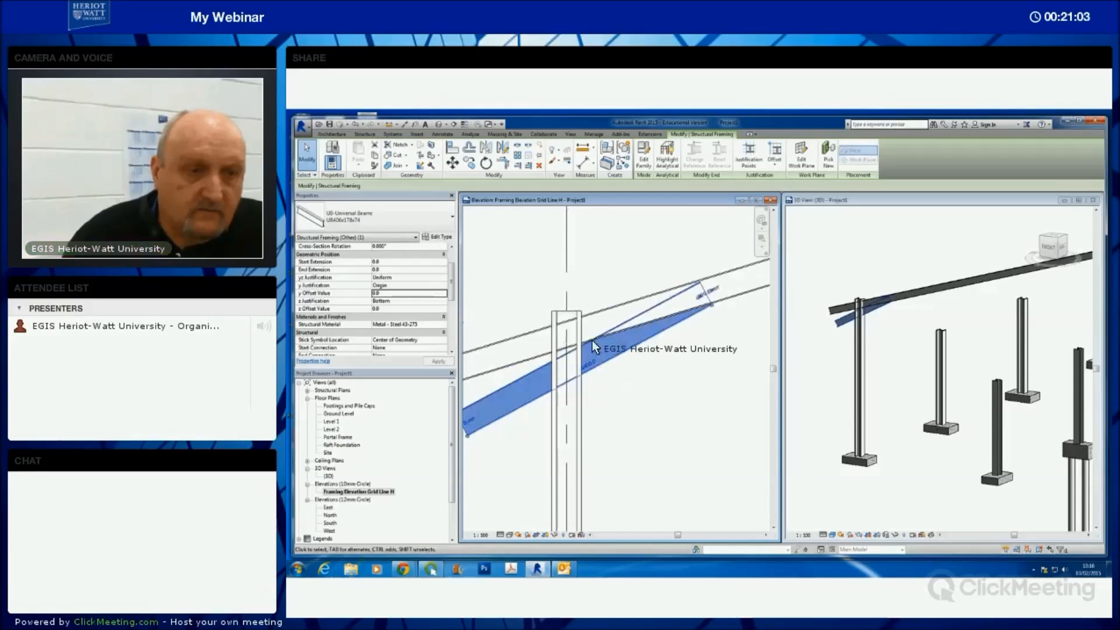
scroll(630, 394, "up", 1)
middle_click_drag(576, 406, 676, 384)
left_click_drag(515, 413, 519, 409)
middle_click_drag(742, 355, 601, 378)
left_click_drag(655, 285, 624, 295)
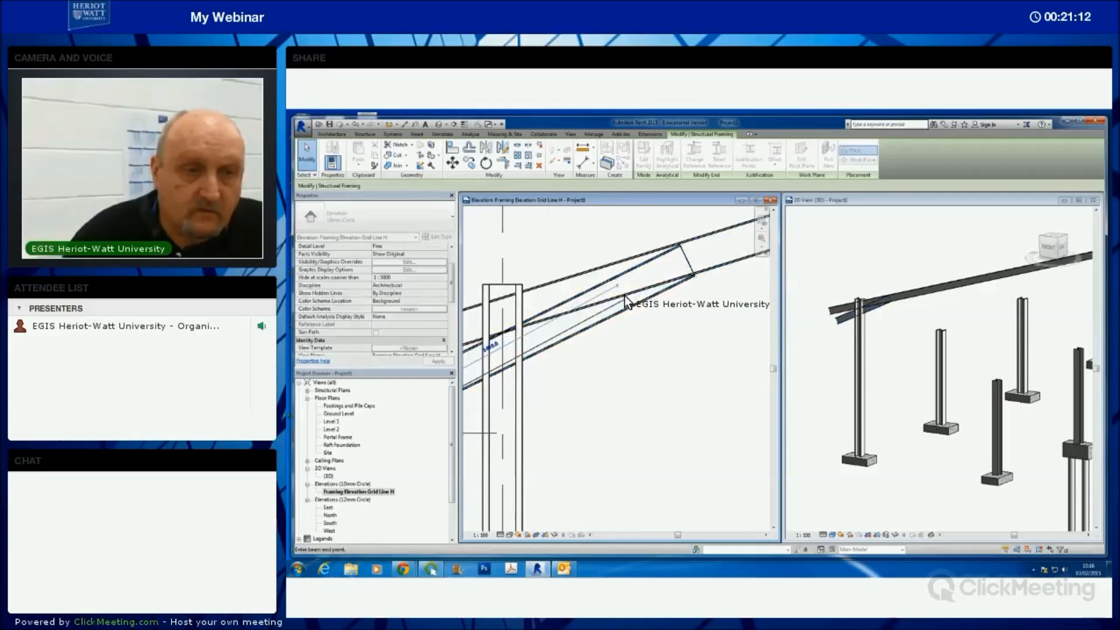
left_click(631, 369)
middle_click_drag(630, 369, 668, 368)
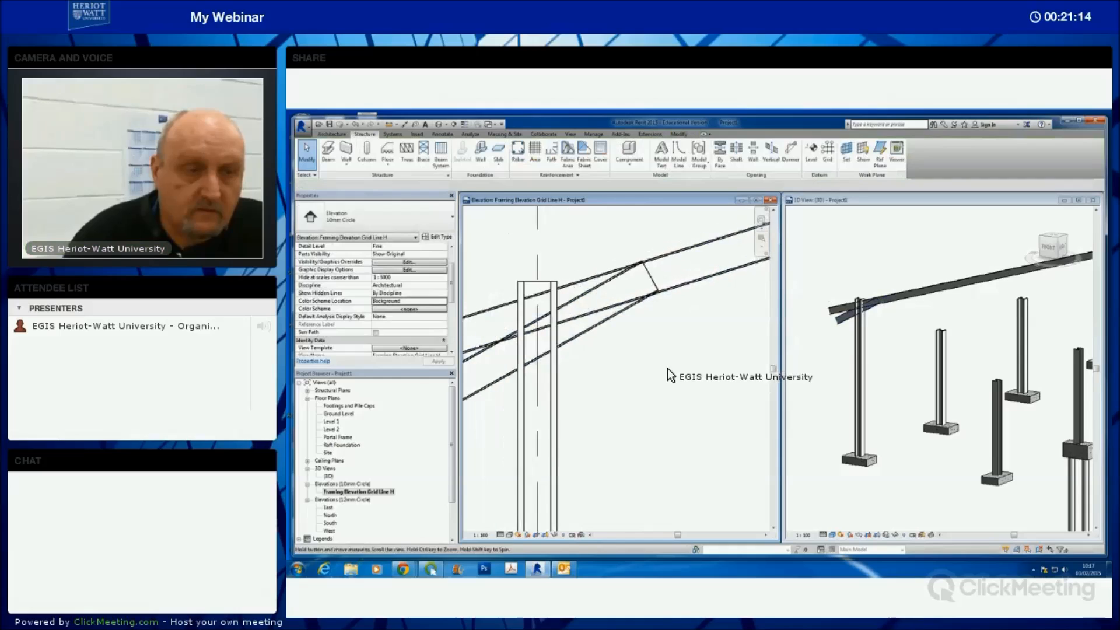
- Shift the haunch beam slightly and stretch its upper end along the slope to meet the rafter's bottom edge
left_click(513, 378)
left_click_drag(513, 378, 522, 382)
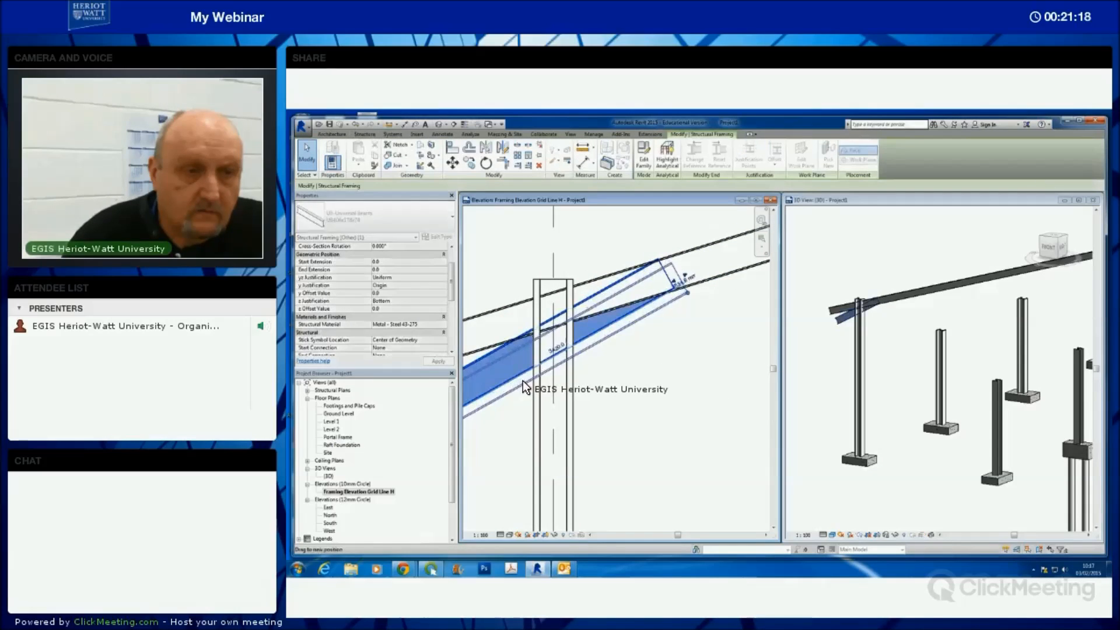
left_click(647, 360)
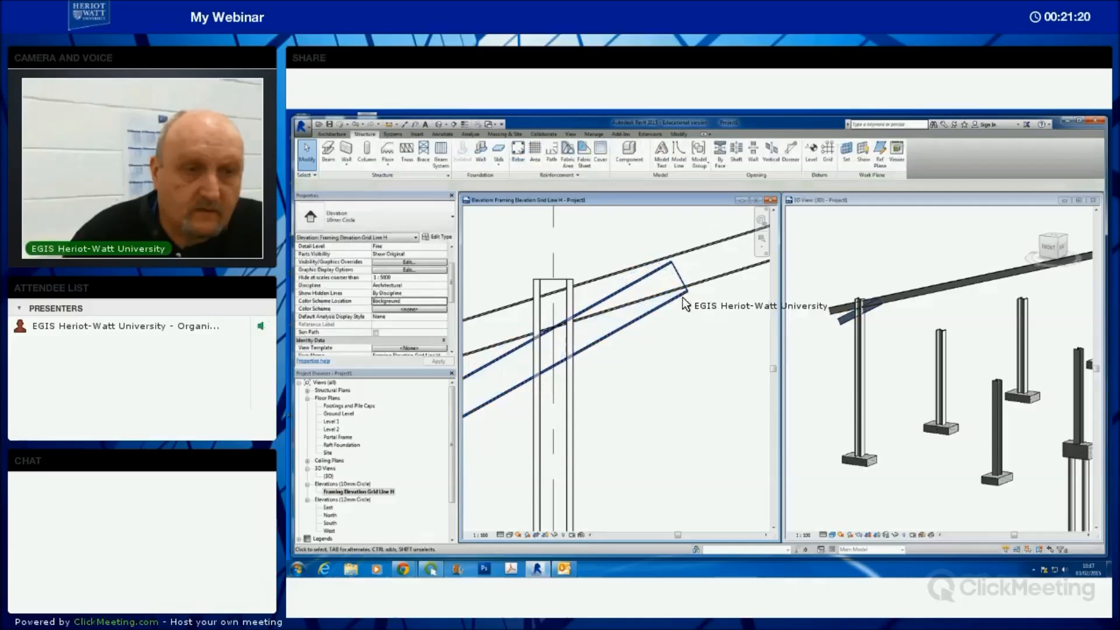
left_click(690, 289)
left_click_drag(701, 281, 718, 275)
left_click(694, 359)
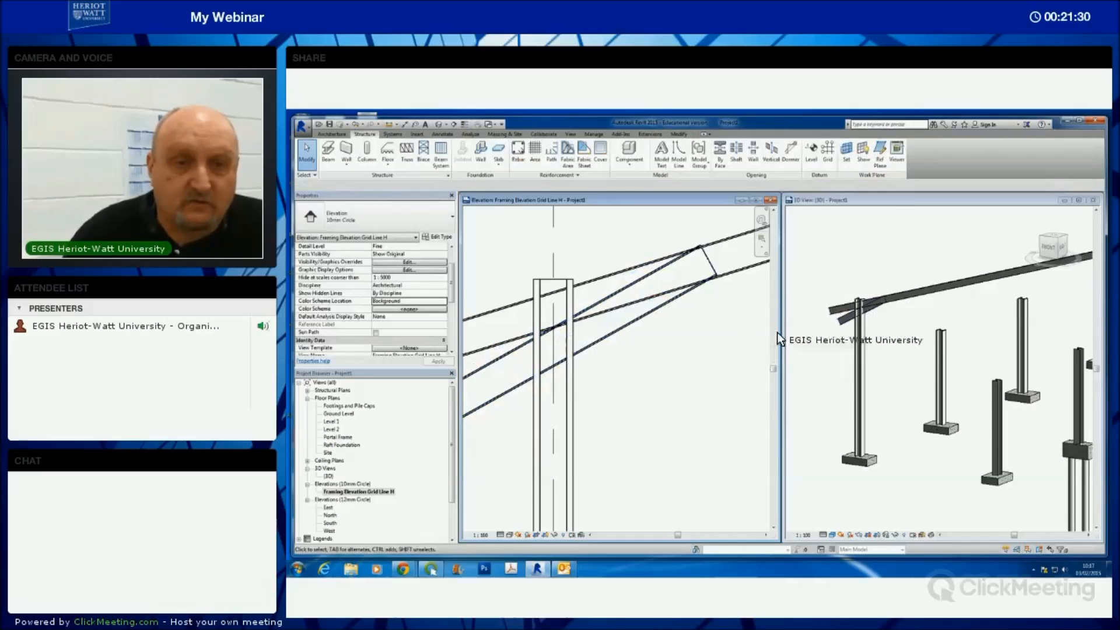
- Create reference planes in the elevation by picking the first column's inner flange edge and the rafter's bottom edge
left_click(866, 310)
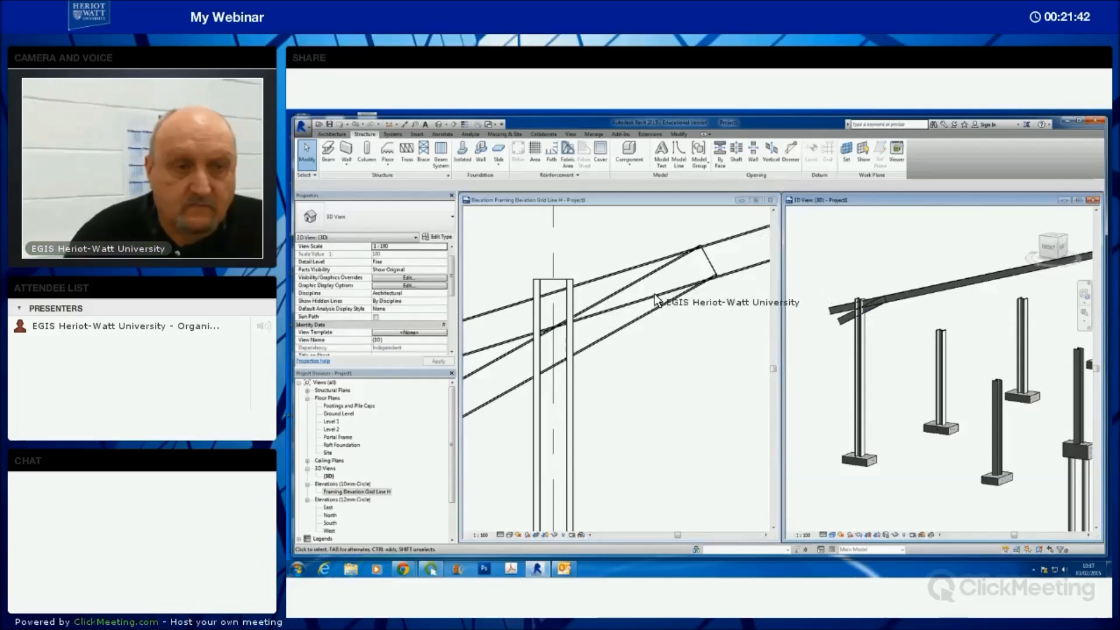
left_click(624, 383)
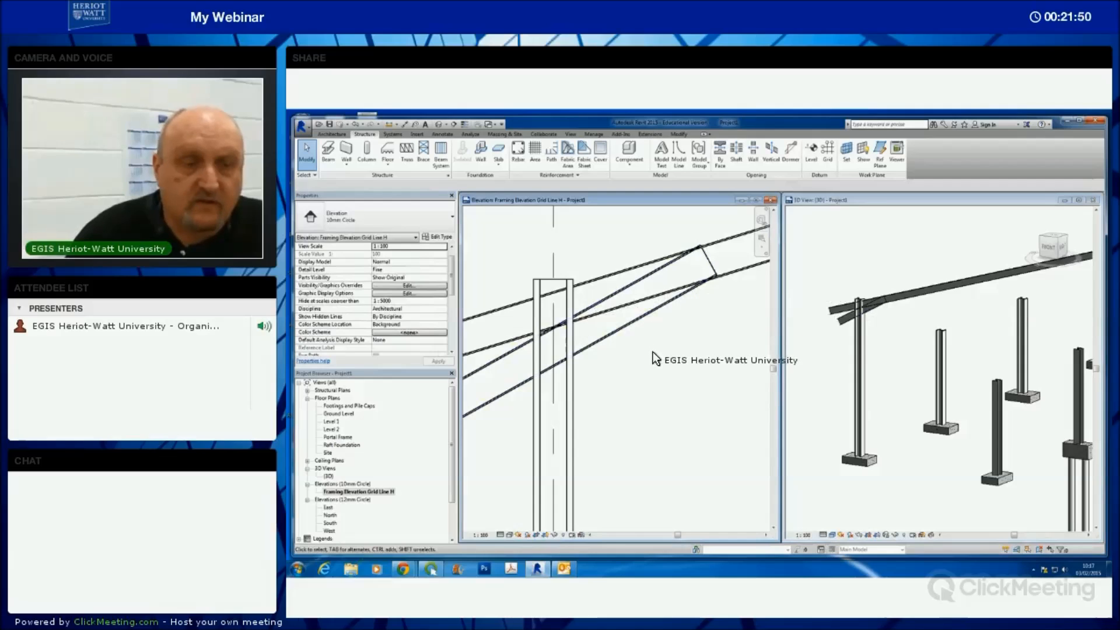
left_click(881, 162)
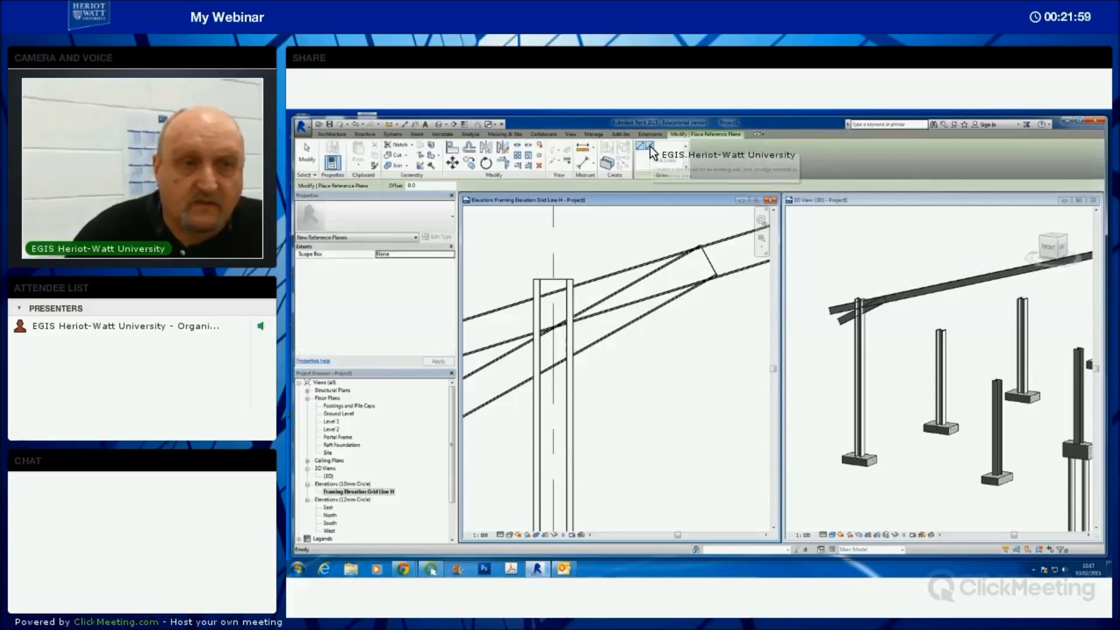
left_click(574, 383)
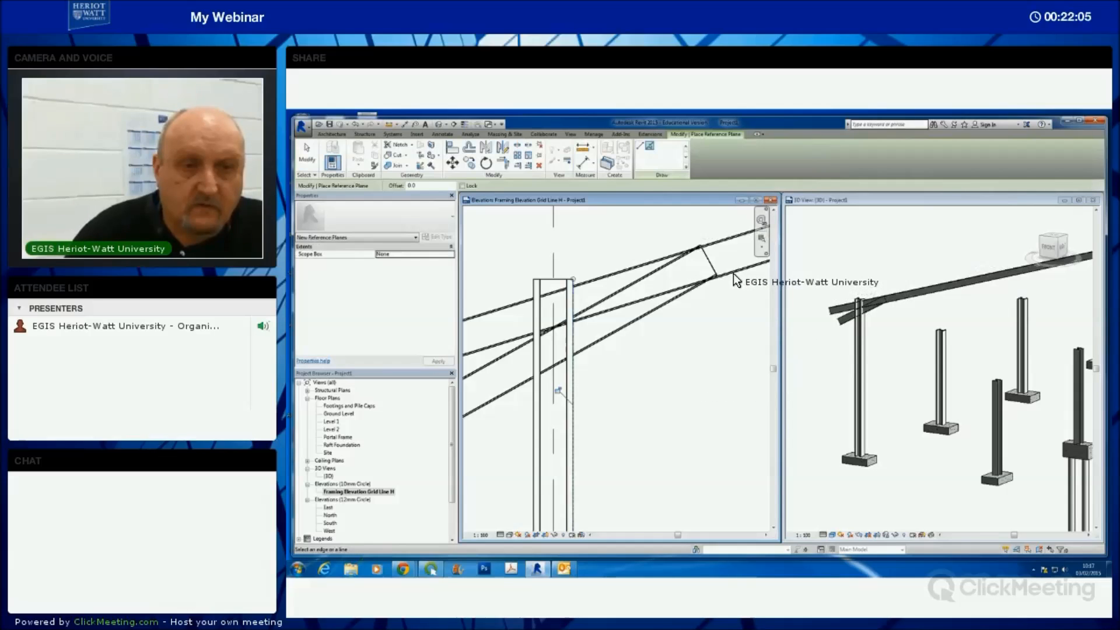
scroll(715, 309, "up", 1)
scroll(716, 309, "up", 1)
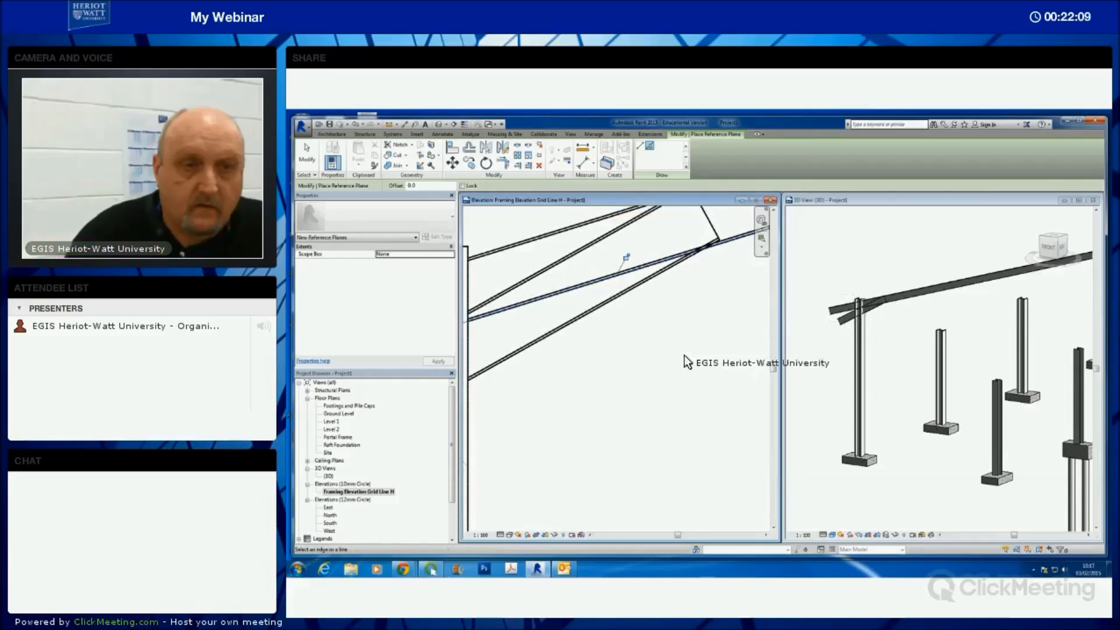
- Extend the sloping reference plane past the rafter's lower end and the vertical one above the column's top
scroll(647, 393, "down", 2)
scroll(711, 368, "down", 1)
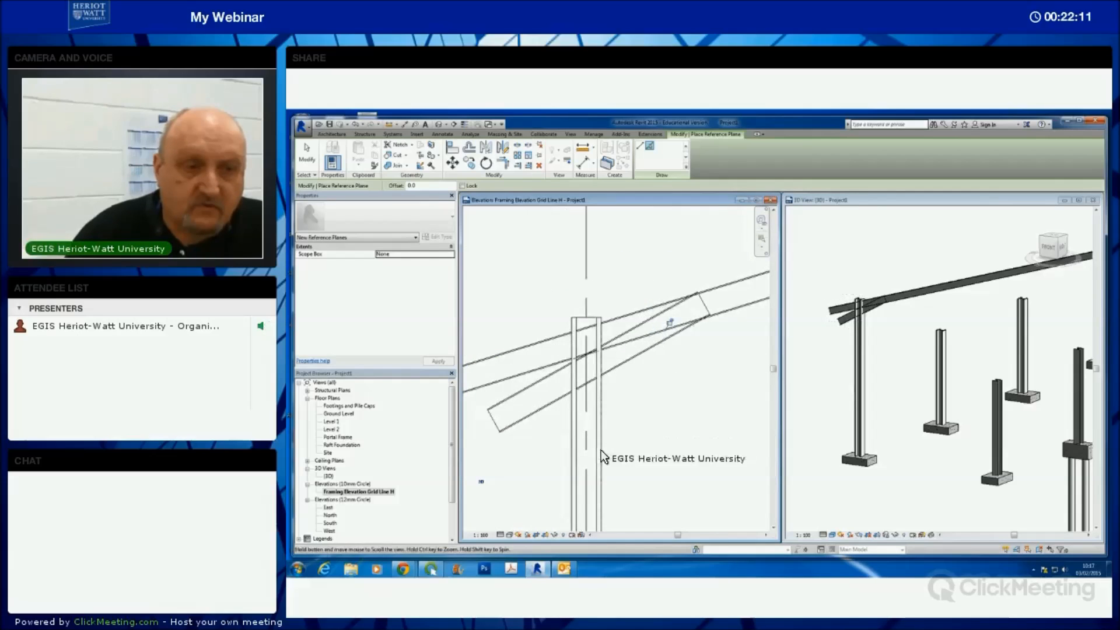
middle_click_drag(602, 451, 668, 419)
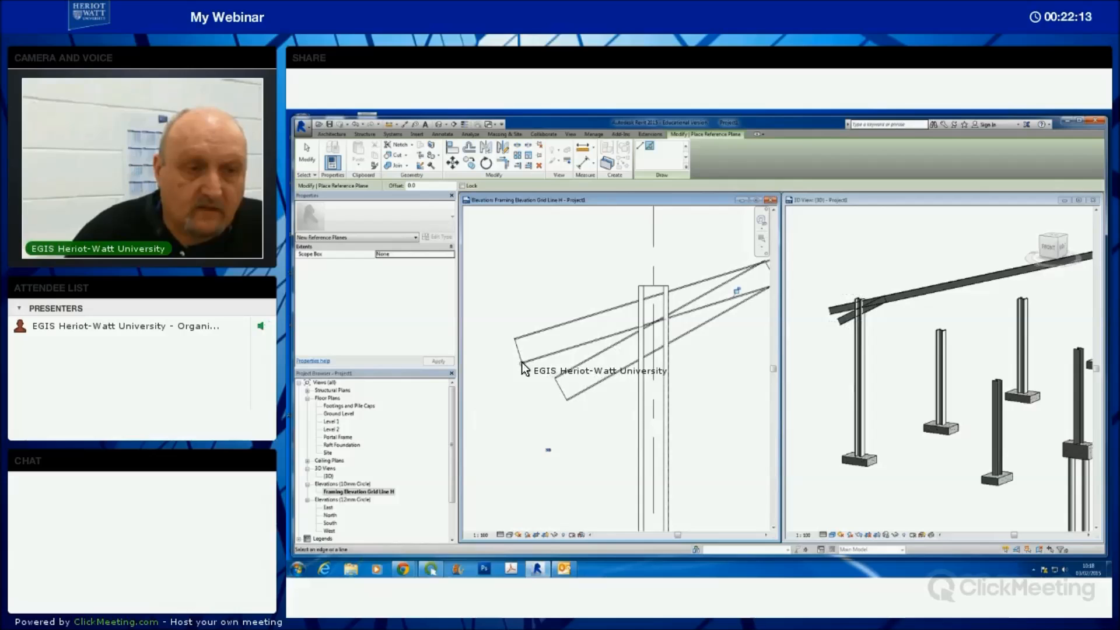
left_click_drag(523, 363, 495, 371)
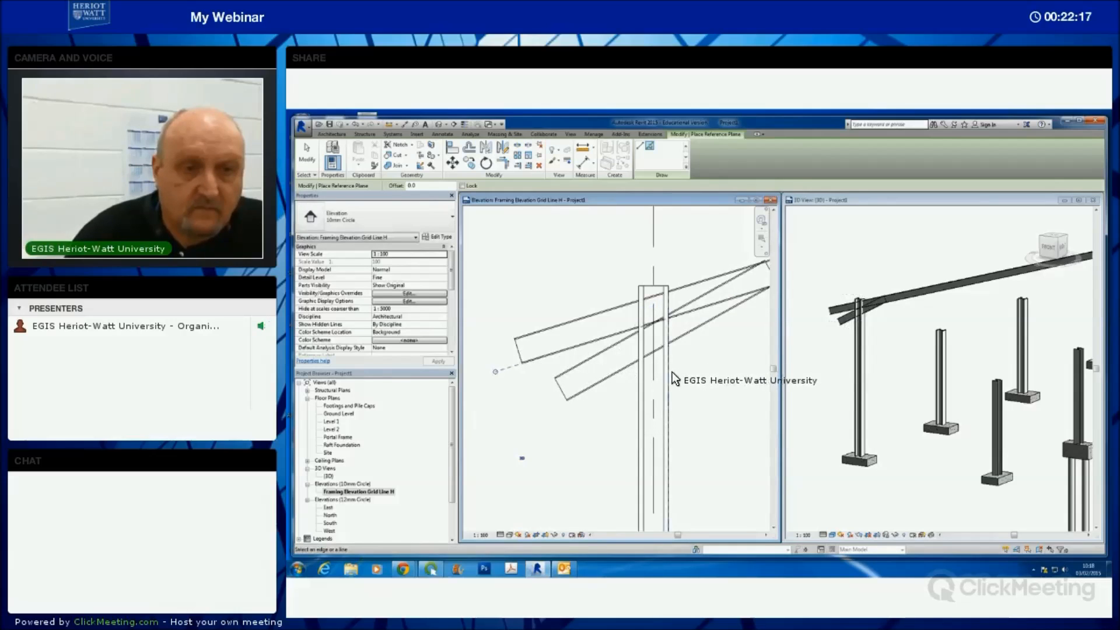
left_click_drag(669, 285, 670, 259)
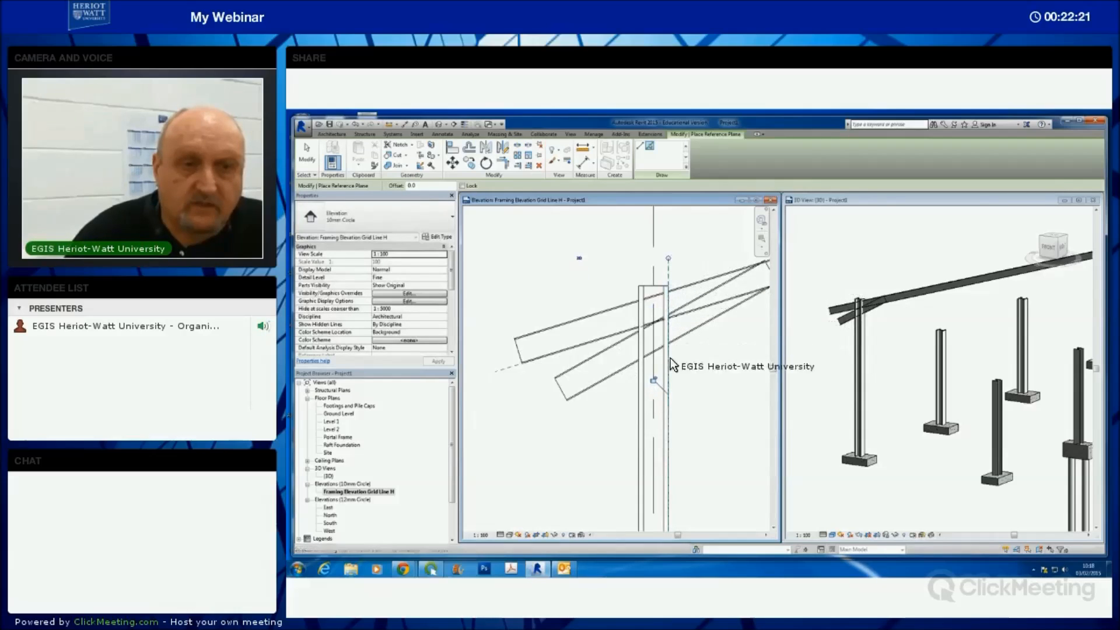
- Add a reference plane along the rafter's top edge, extend it past the rafter's lower end, and finish placing reference planes
scroll(651, 387, "down", 1)
middle_click_drag(651, 388, 608, 371)
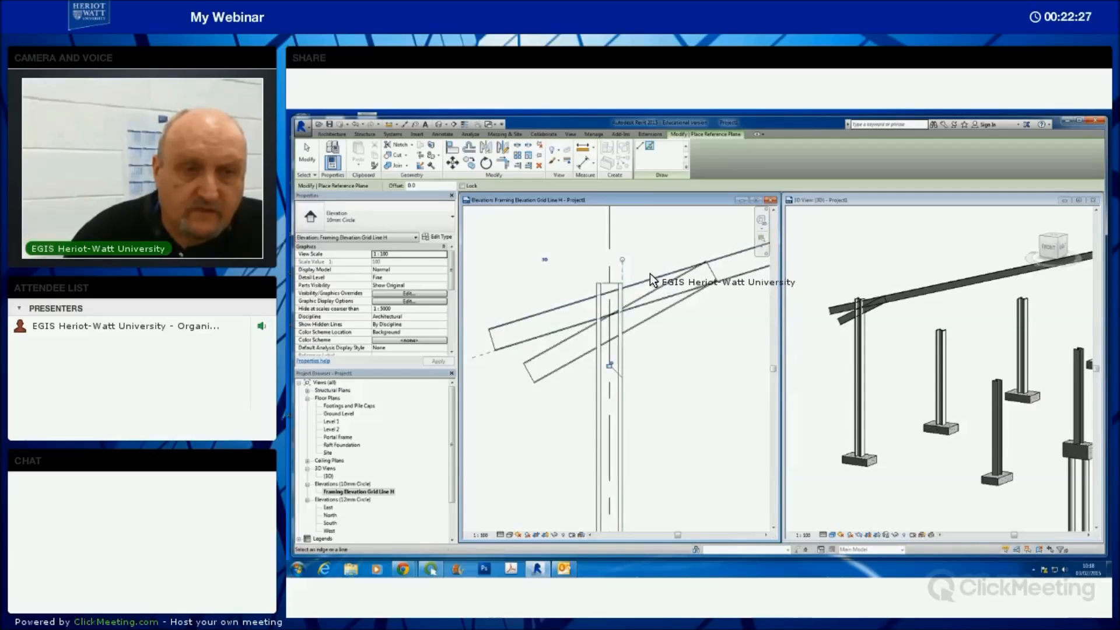
middle_click_drag(673, 381, 670, 387)
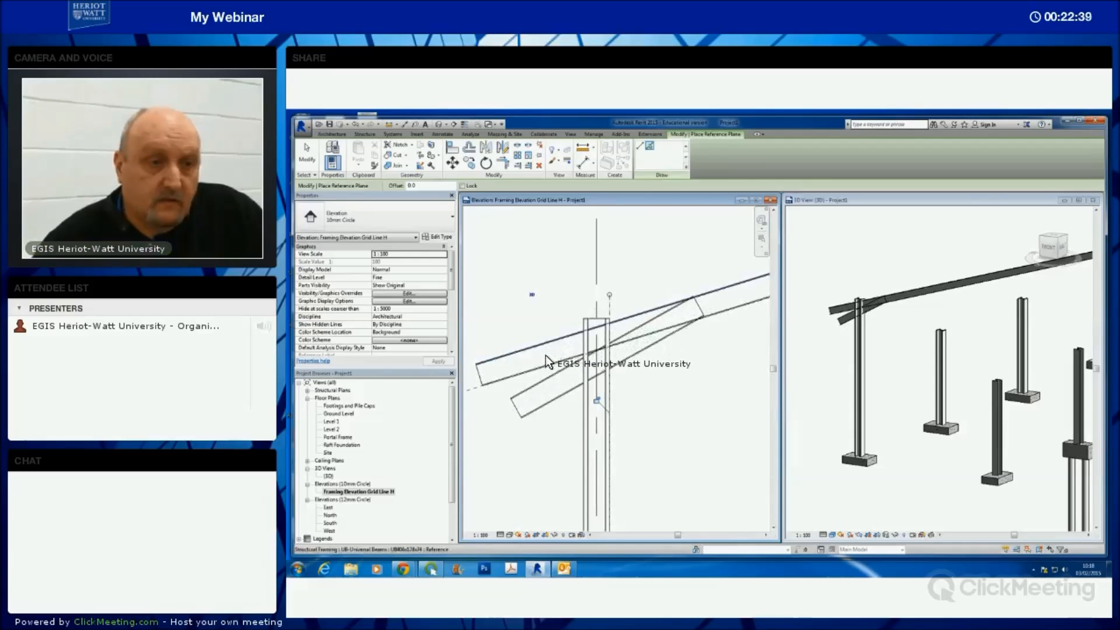
scroll(550, 329, "up", 4)
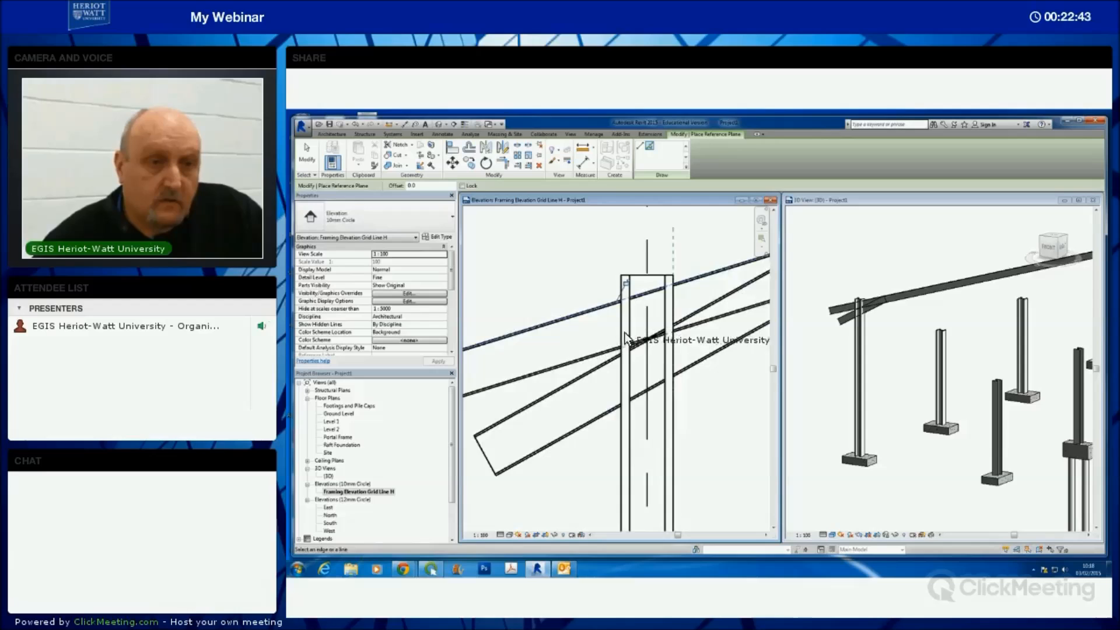
scroll(545, 341, "up", 2)
left_click(497, 365)
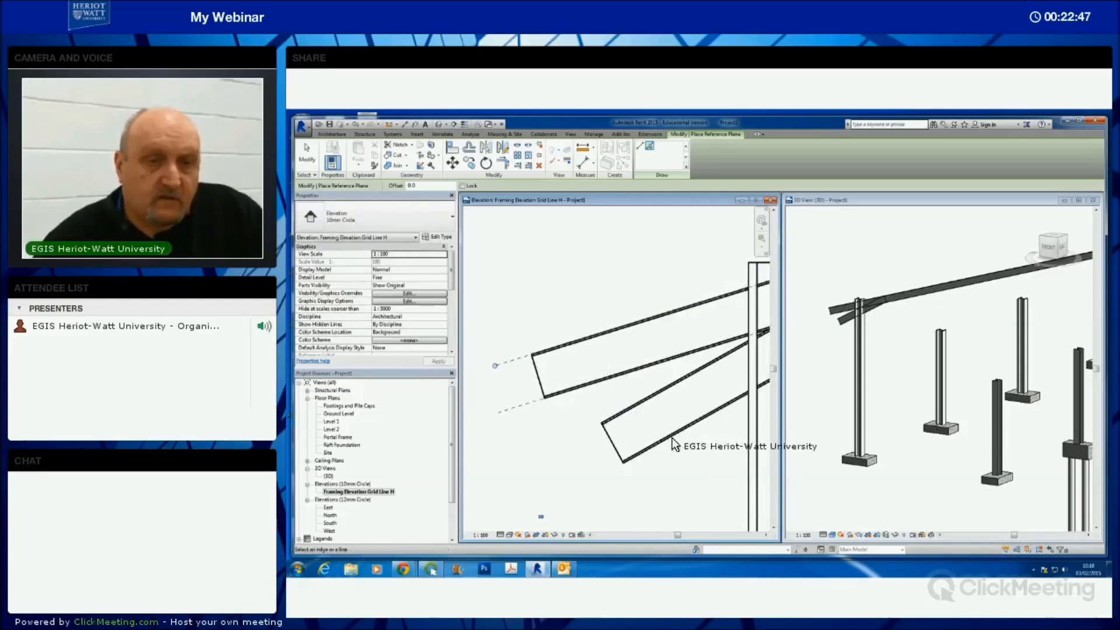
scroll(642, 432, "down", 2)
scroll(669, 413, "down", 2)
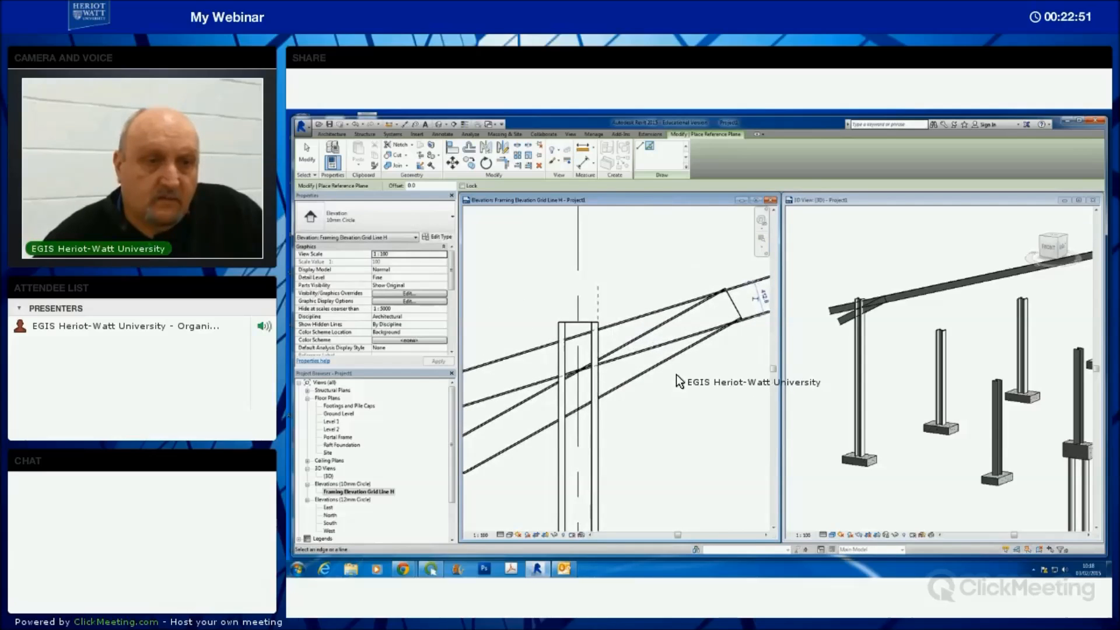
key("Escape")
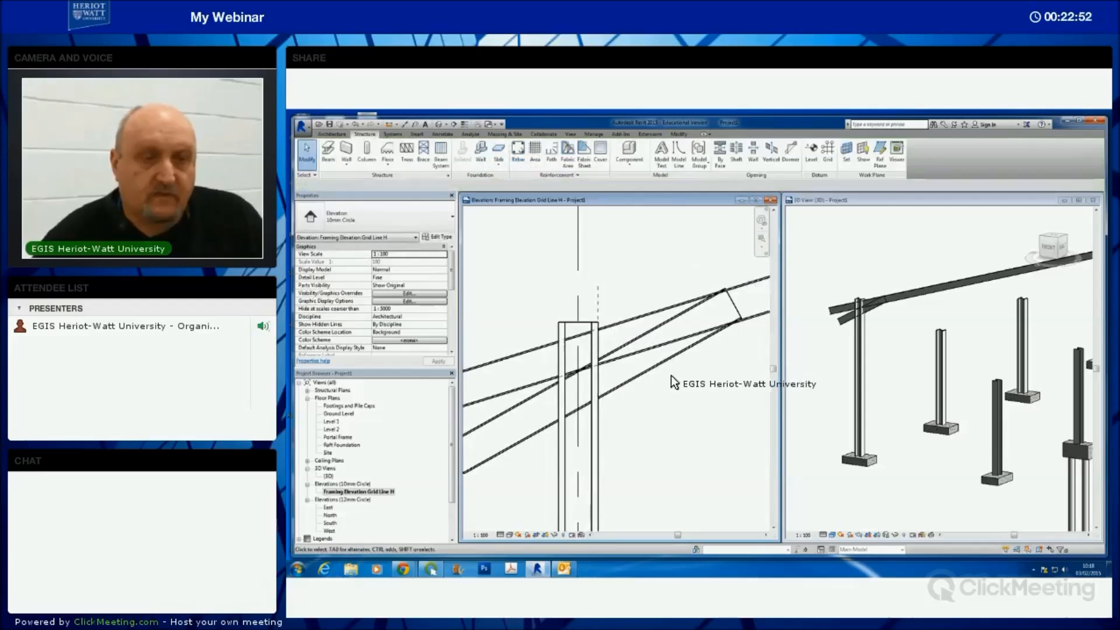
- Examine the rafter across grid lines 2 and 3 and the haunch beam's position at the first column
scroll(693, 392, "down", 3)
scroll(714, 386, "down", 4)
scroll(671, 373, "down", 2)
middle_click_drag(634, 370, 527, 373)
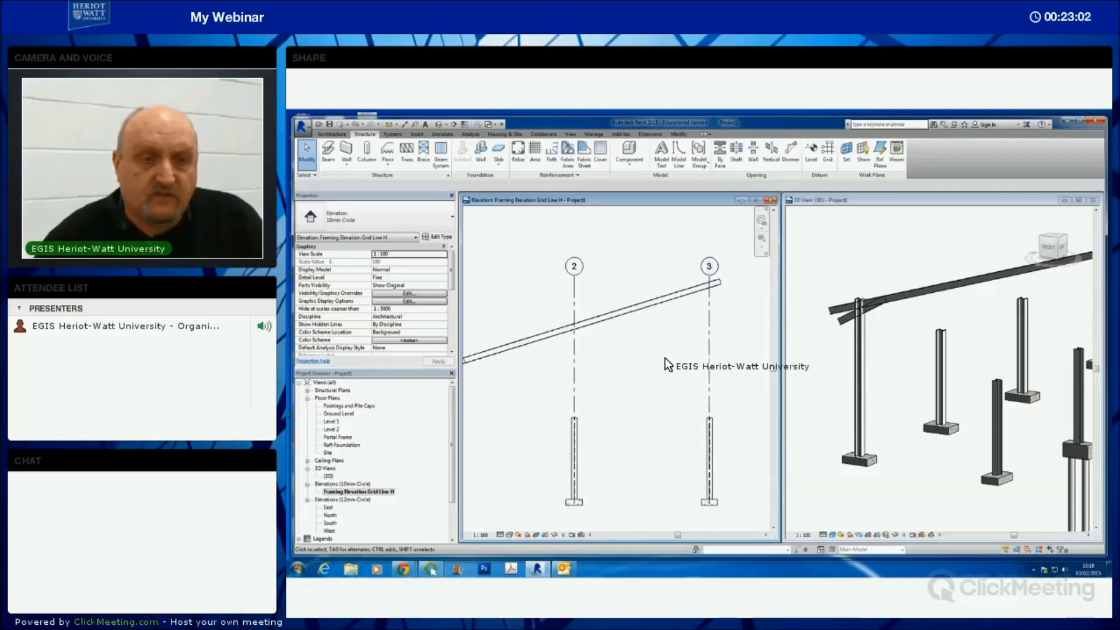
scroll(664, 359, "down", 2)
middle_click_drag(663, 361, 702, 357)
middle_click_drag(582, 384, 635, 405)
scroll(632, 401, "up", 4)
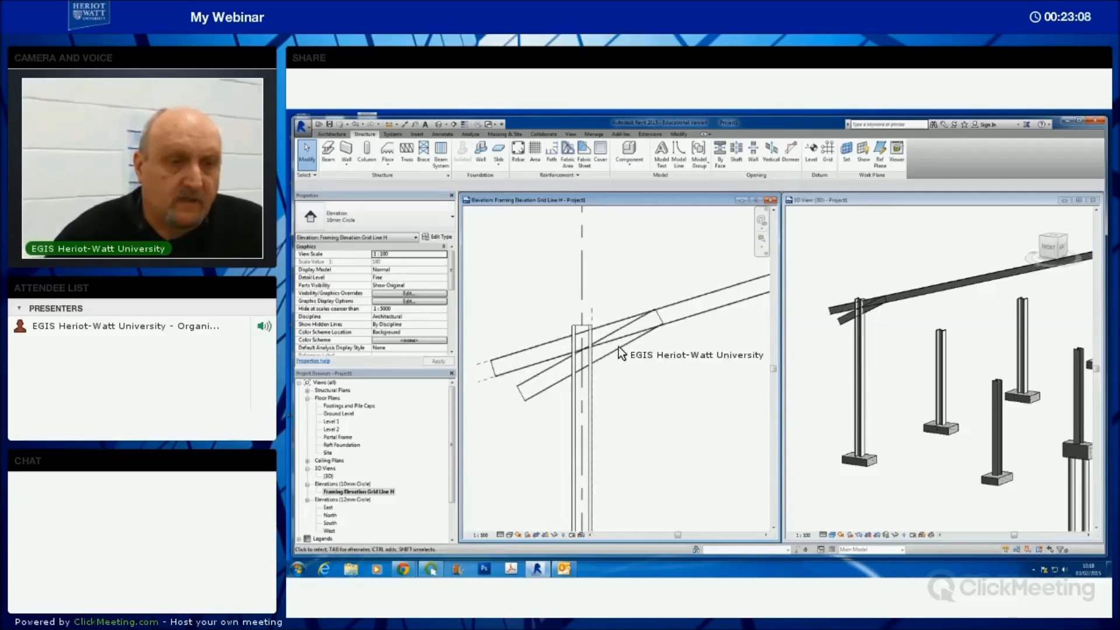
scroll(624, 354, "up", 2)
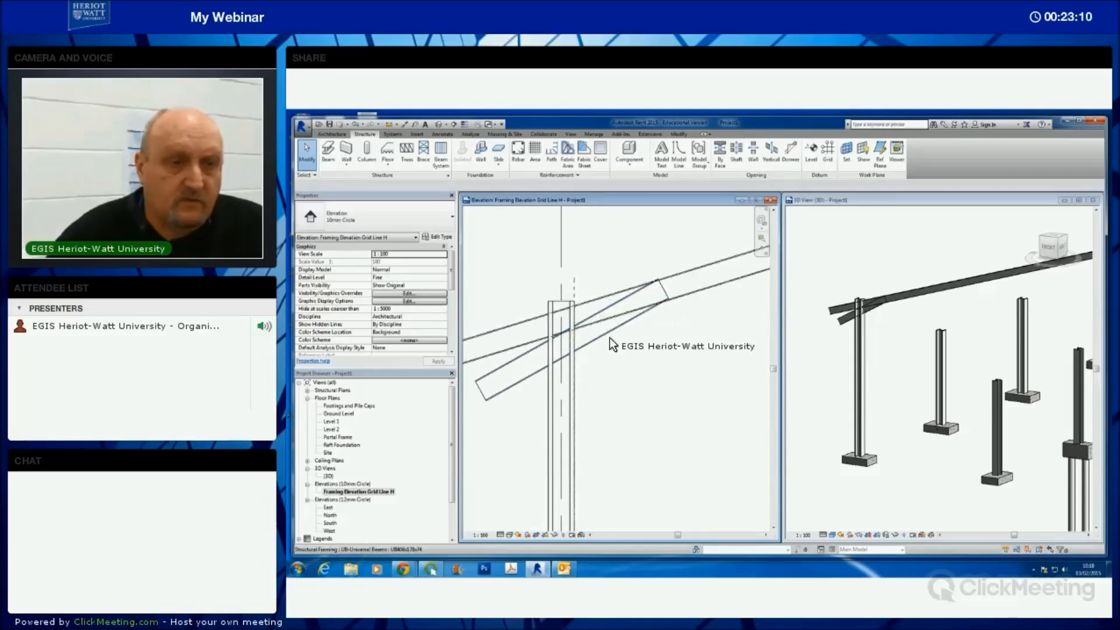
middle_click_drag(657, 362, 674, 361)
left_click(629, 332)
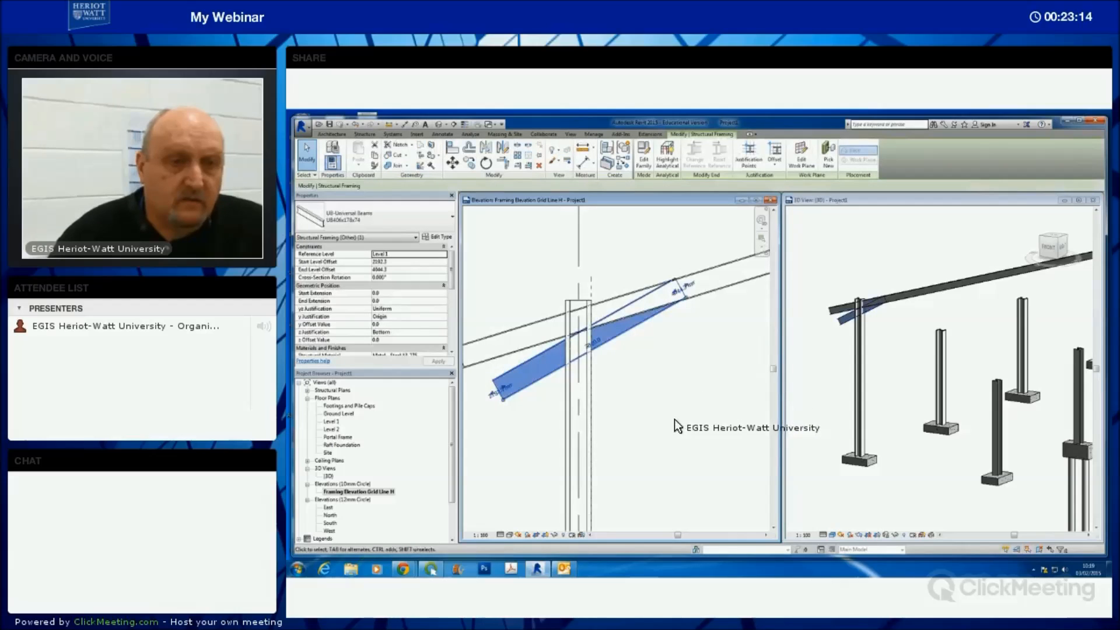
key("Escape")
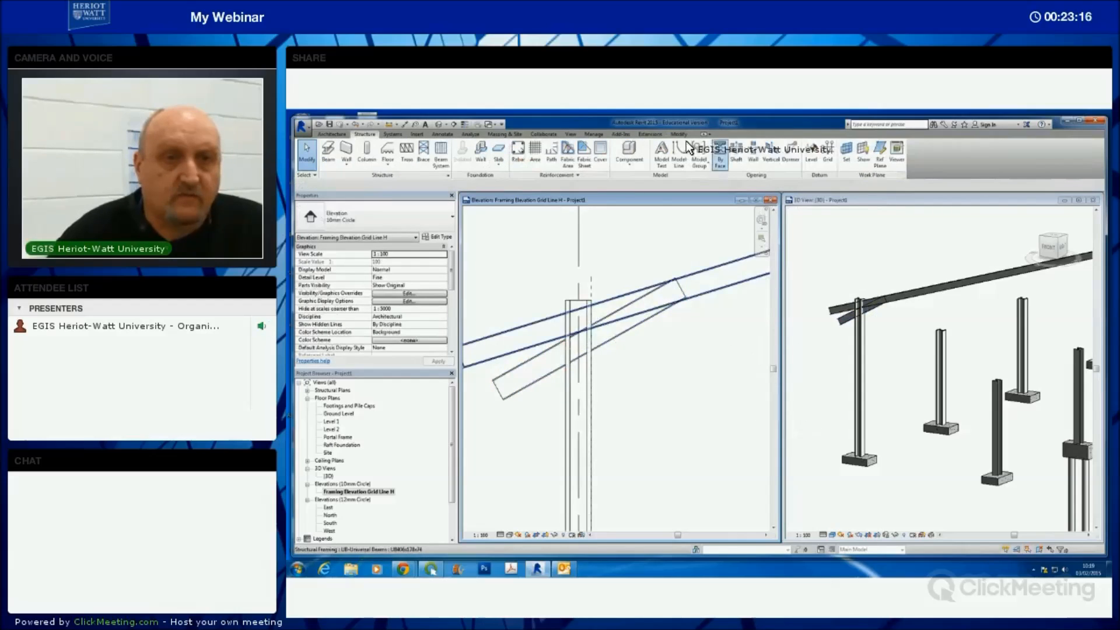
- Cut the haunch beam with the vertical reference plane at the column's inner flange and the sloping plane along the rafter's bottom edge
left_click(678, 133)
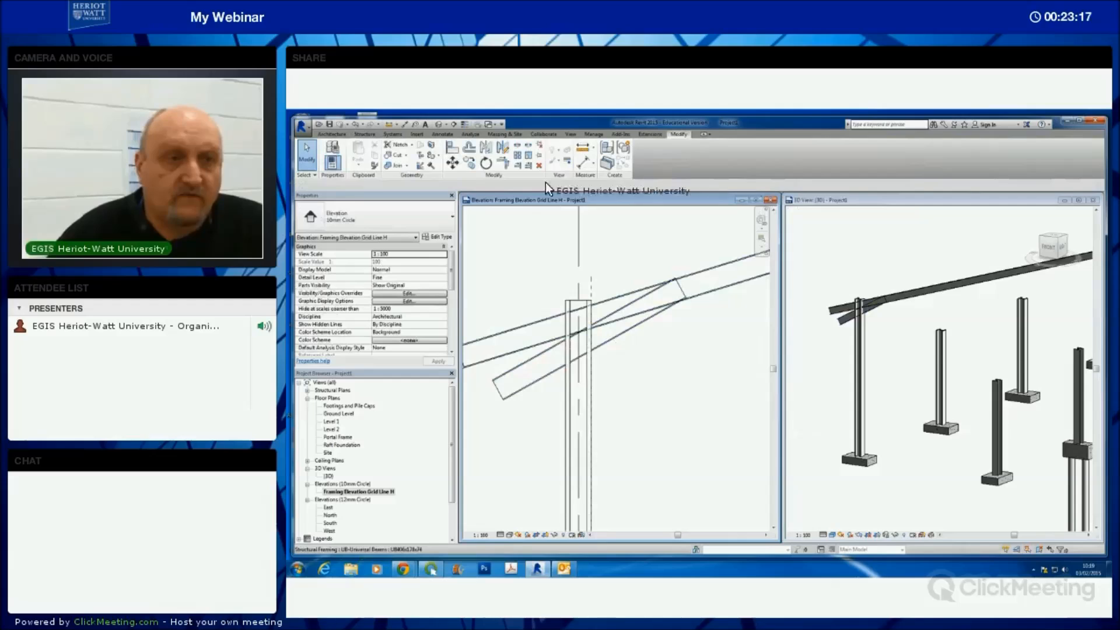
left_click(392, 154)
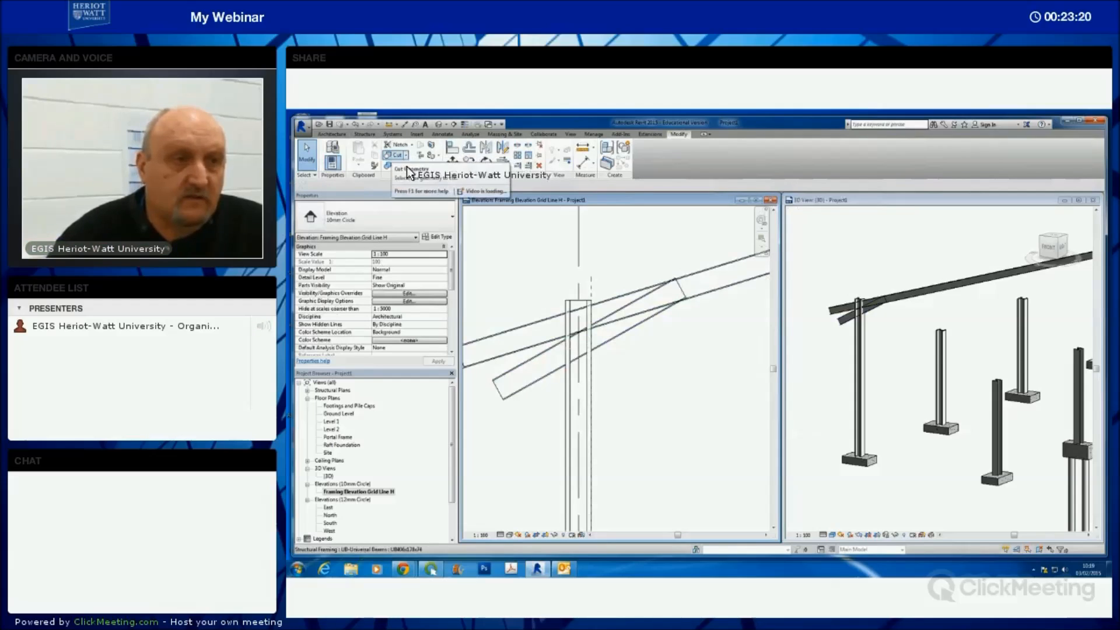
left_click(619, 336)
left_click(601, 298)
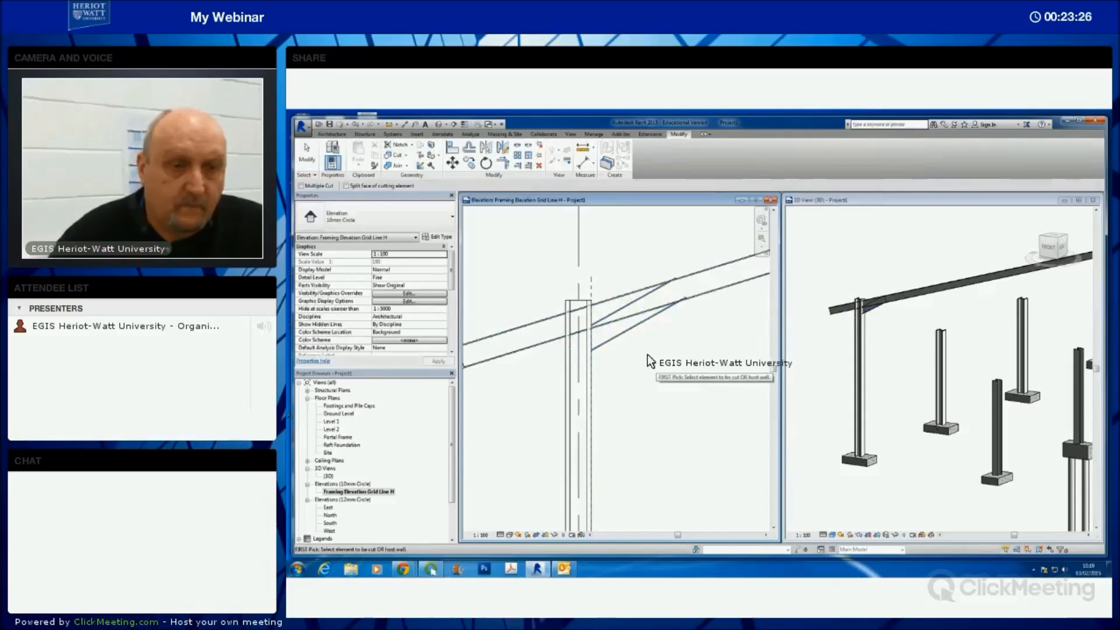
left_click(632, 329)
middle_click_drag(649, 366, 738, 348)
left_click(542, 351)
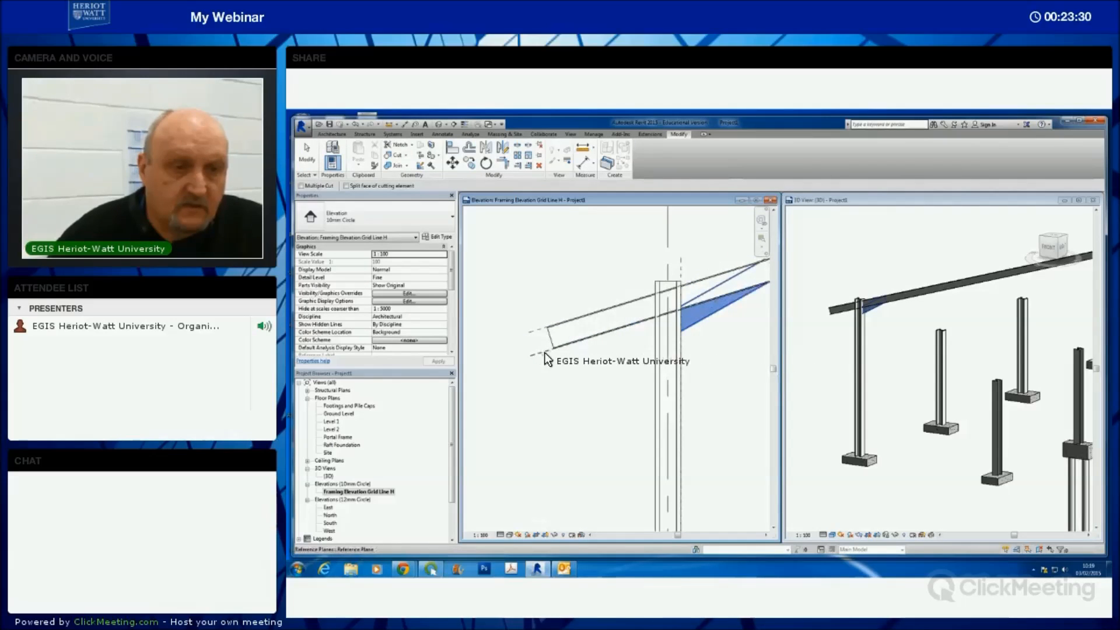
middle_click_drag(766, 398, 723, 411)
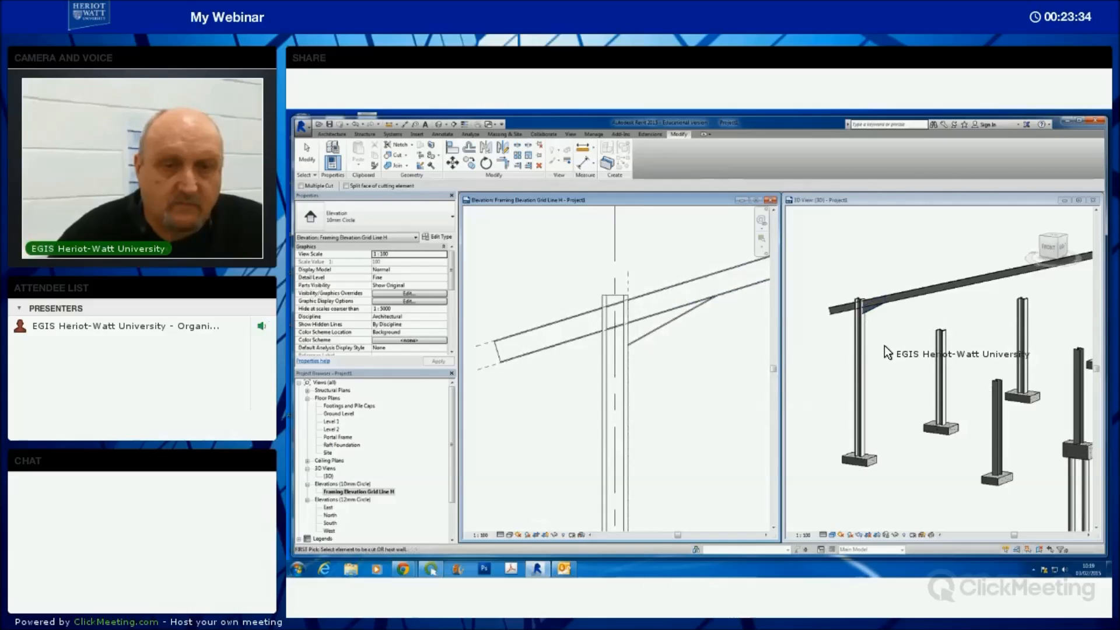
key("Escape")
- Examine the trimmed haunch where it meets the column and the rafter's underside in the 3D view
left_click(887, 344)
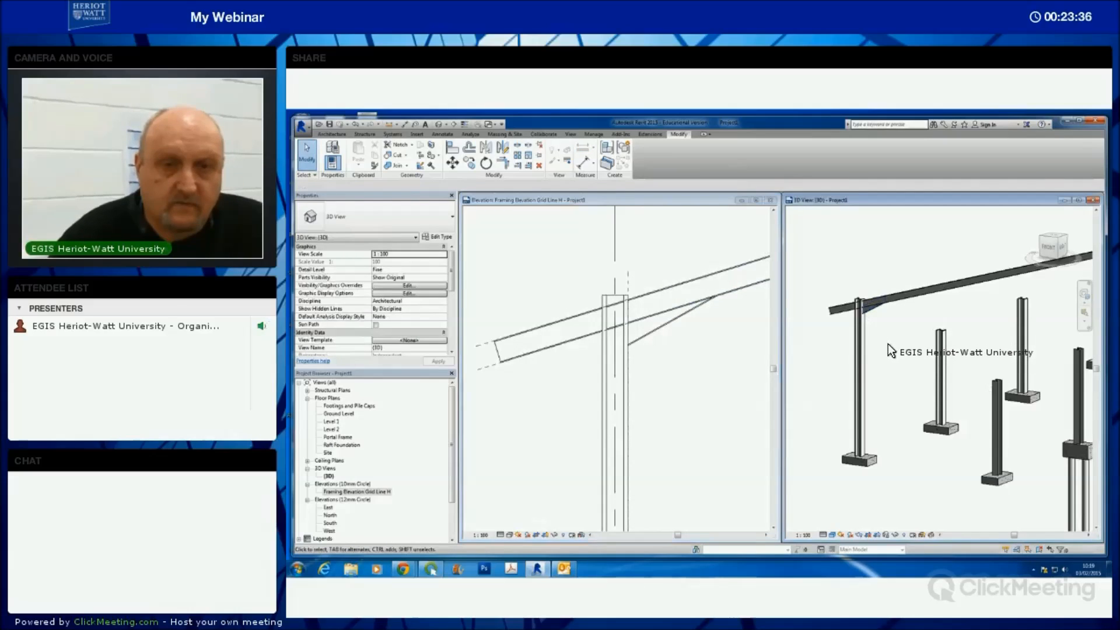
scroll(876, 313, "up", 5)
scroll(925, 382, "up", 3)
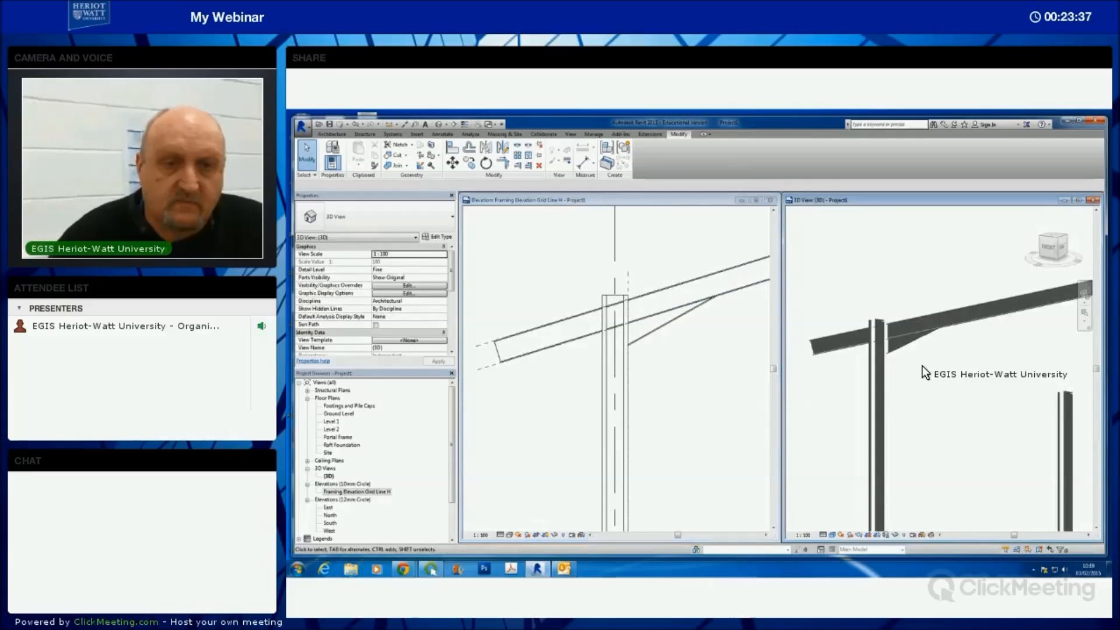
scroll(943, 416, "up", 4)
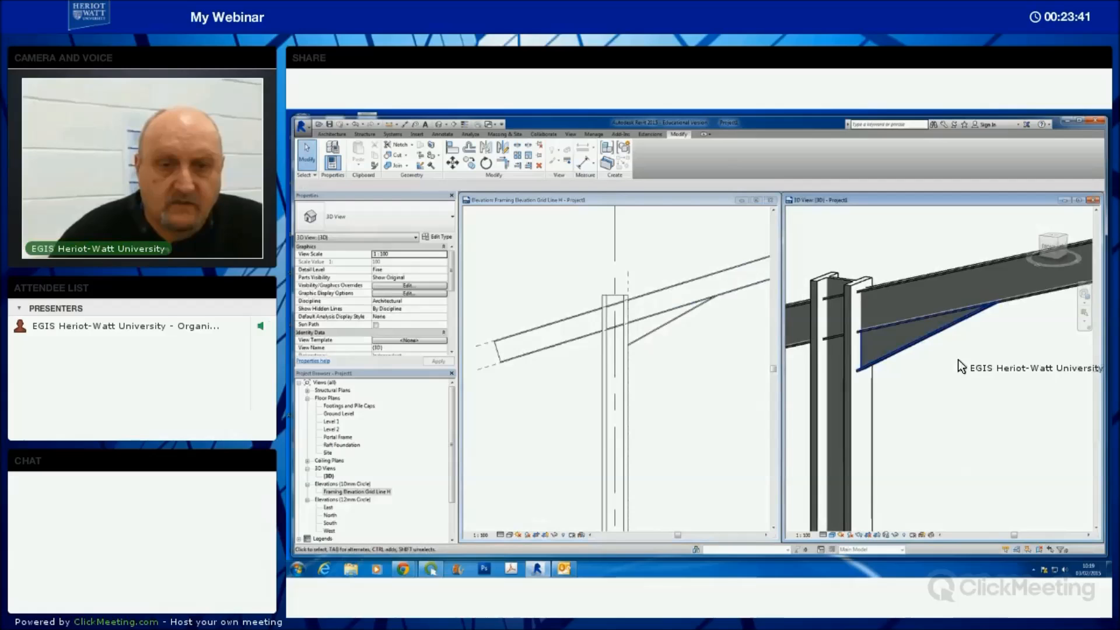
left_click(950, 372)
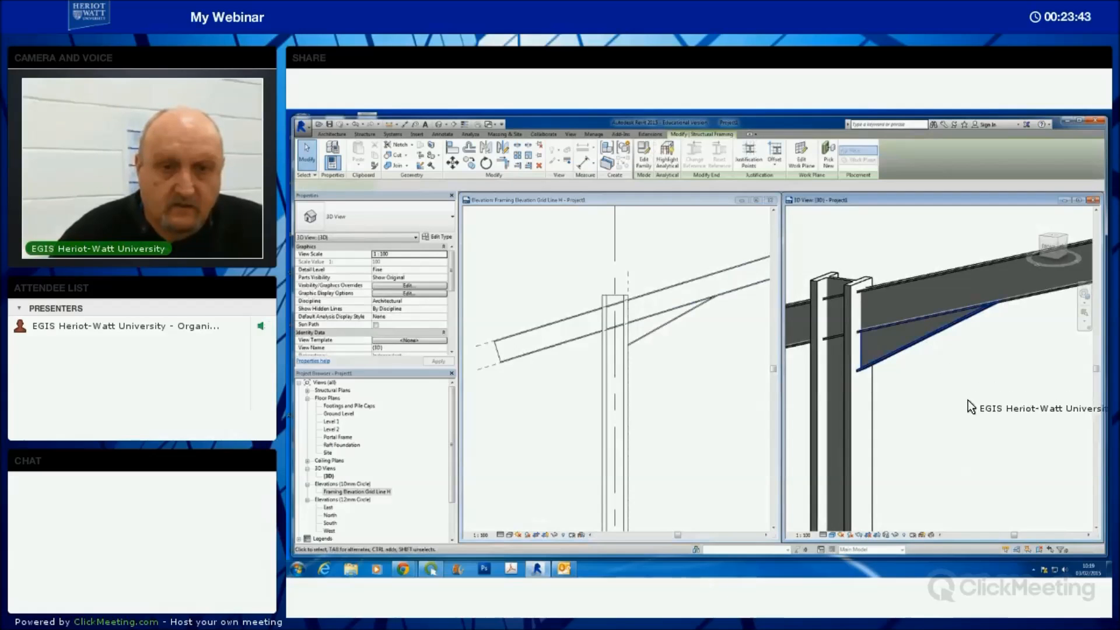
middle_click_drag(974, 405, 977, 438, "shift")
left_click(951, 409)
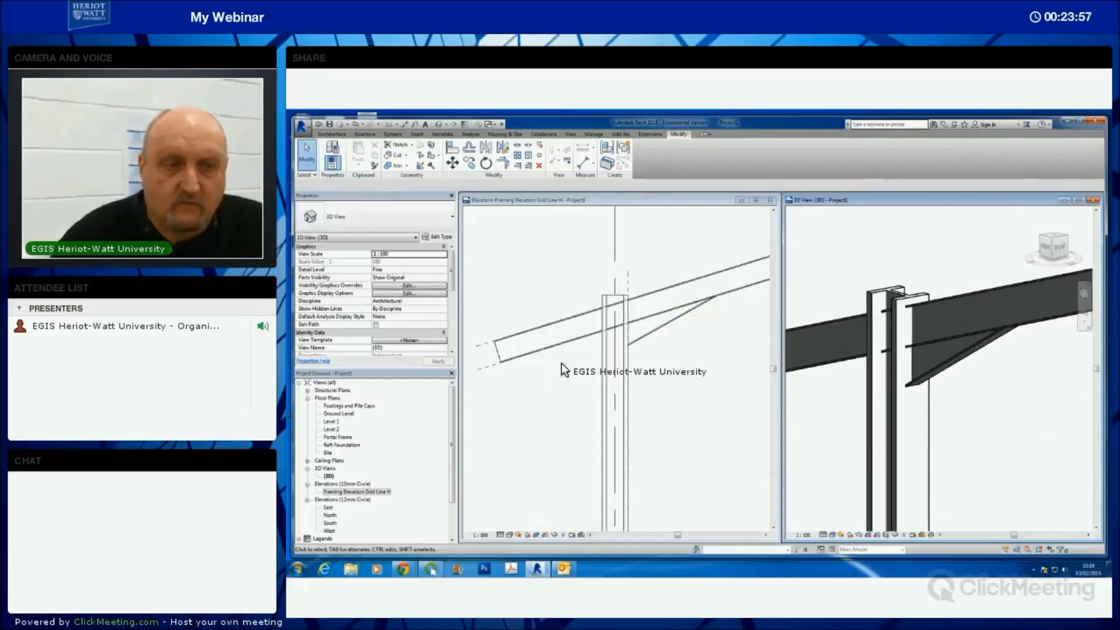
- Cut the rafter's lower end back to the vertical reference plane at the first column's inner flange
left_click(619, 302)
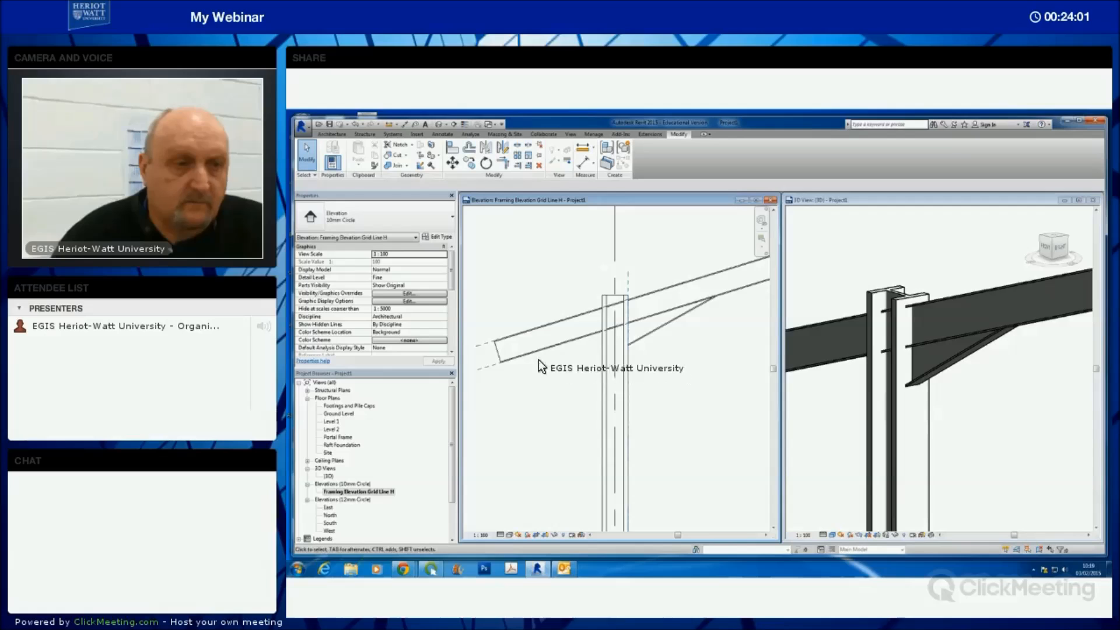
left_click(394, 156)
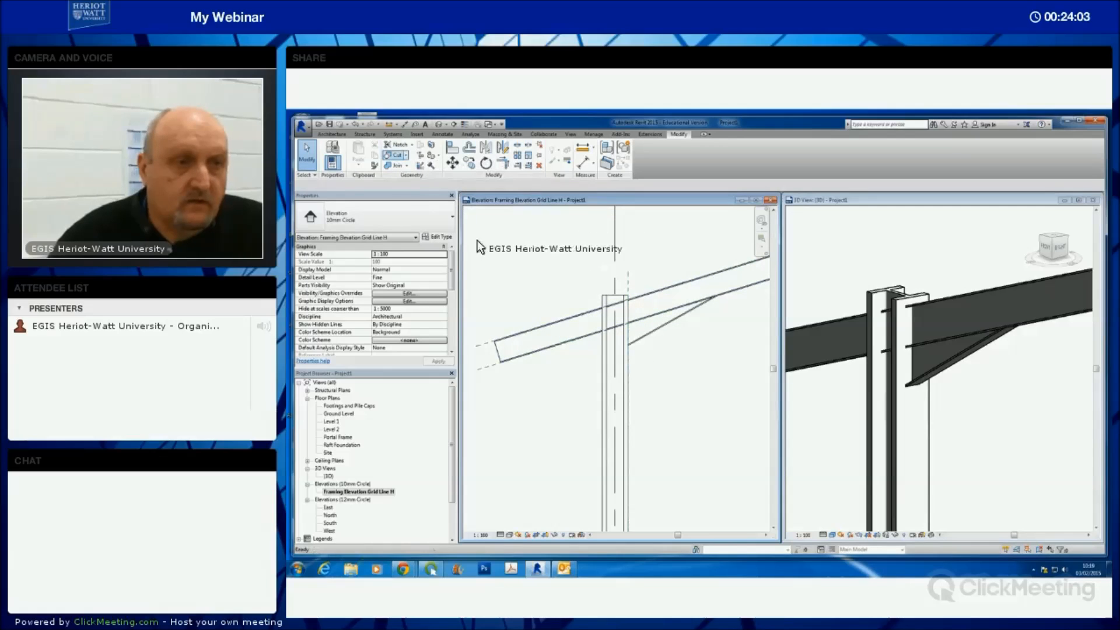
left_click(496, 350)
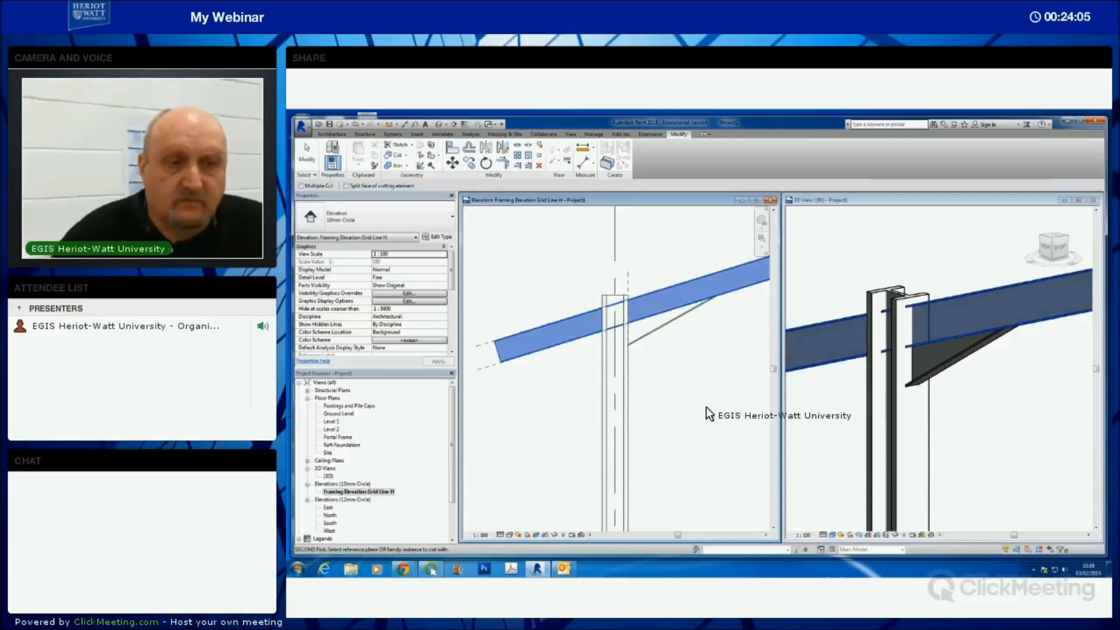
left_click(631, 280)
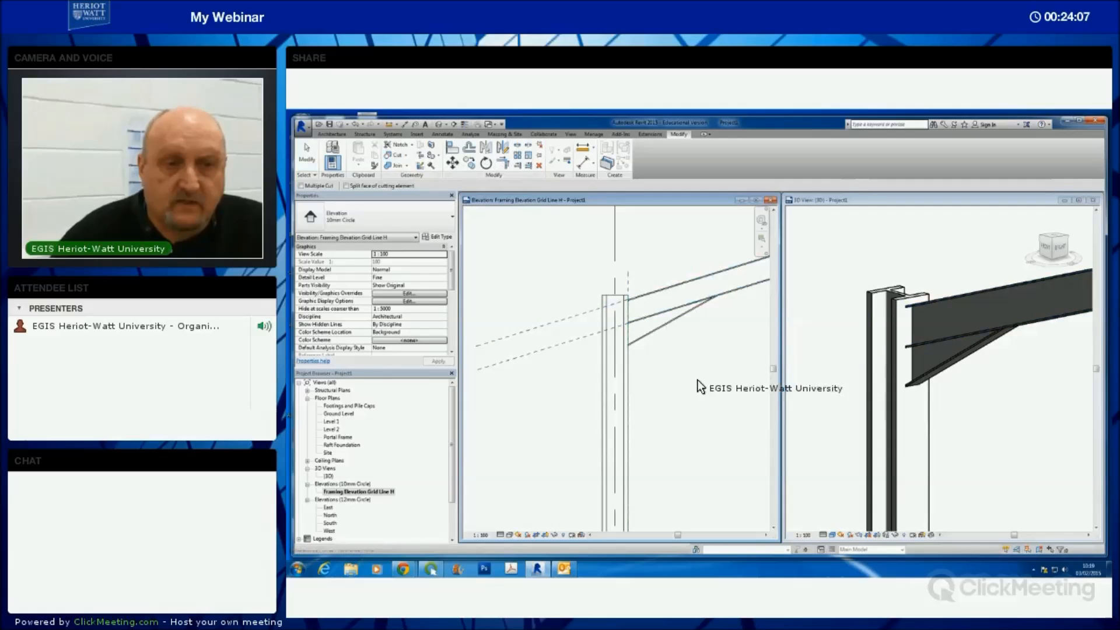
left_click(307, 156)
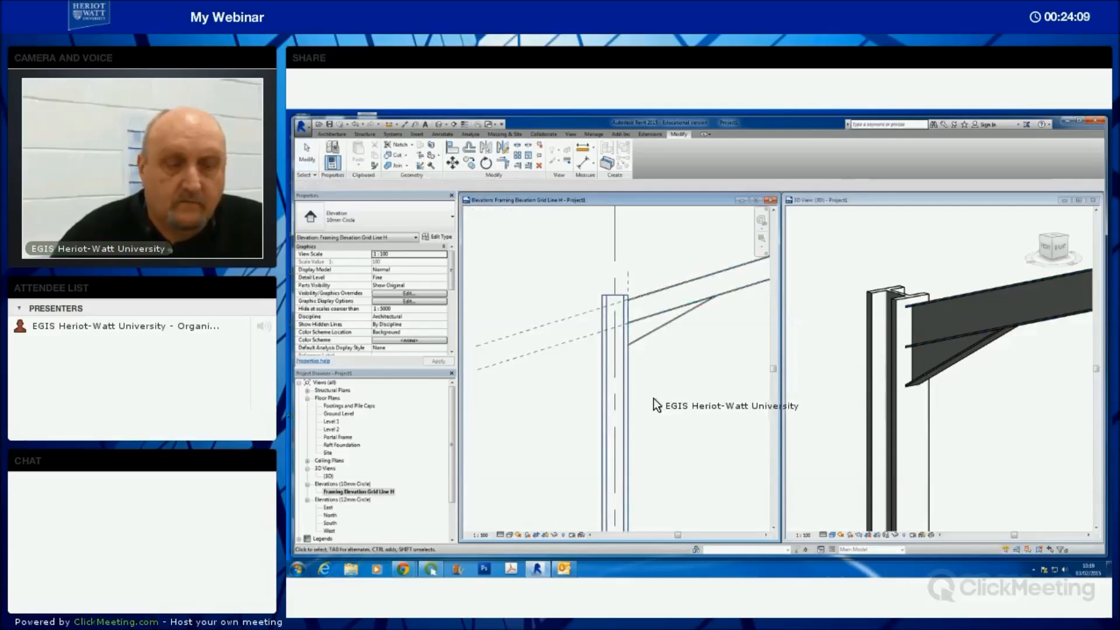
- Cut the first column's top with the sloping reference plane along the rafter's top edge, and finish cutting
scroll(657, 401, "up", 2)
middle_click_drag(641, 437, 716, 432)
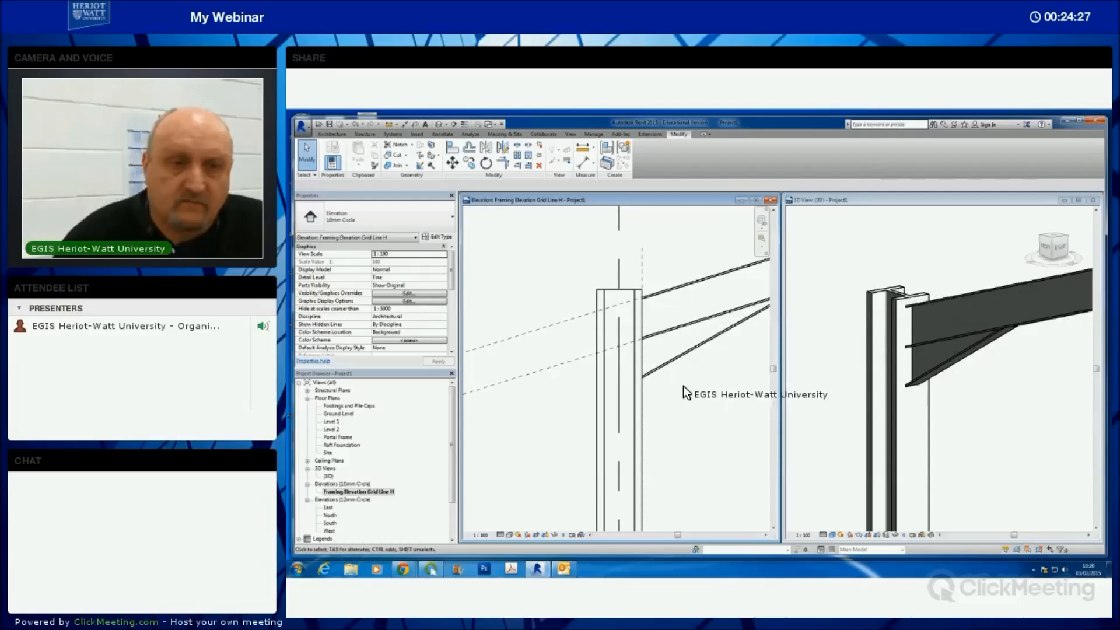
middle_click_drag(667, 380, 697, 398)
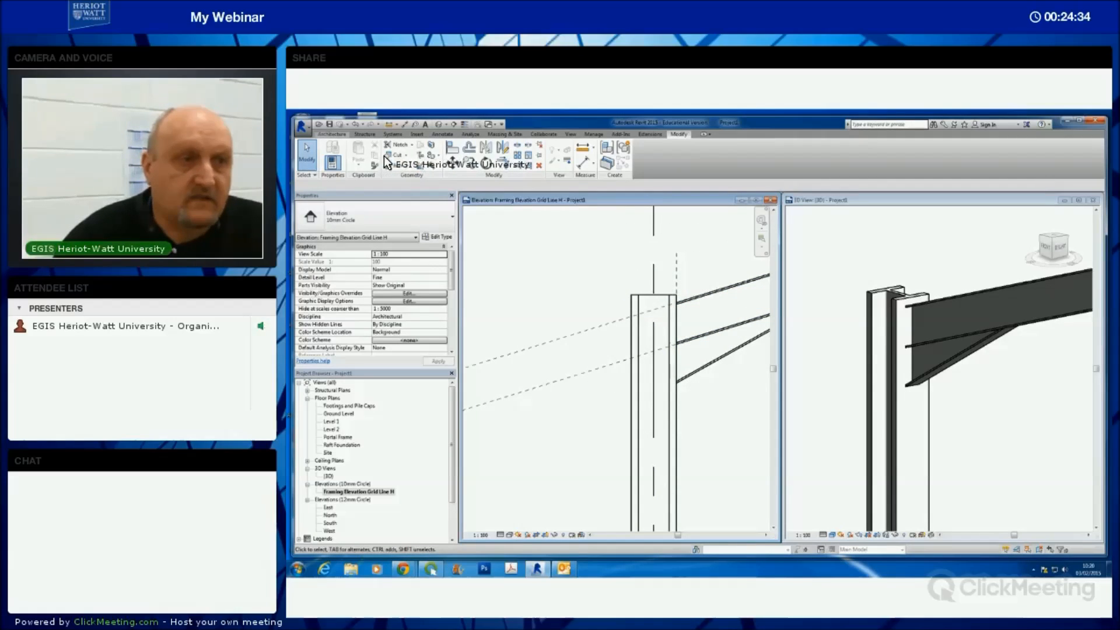
left_click(632, 306)
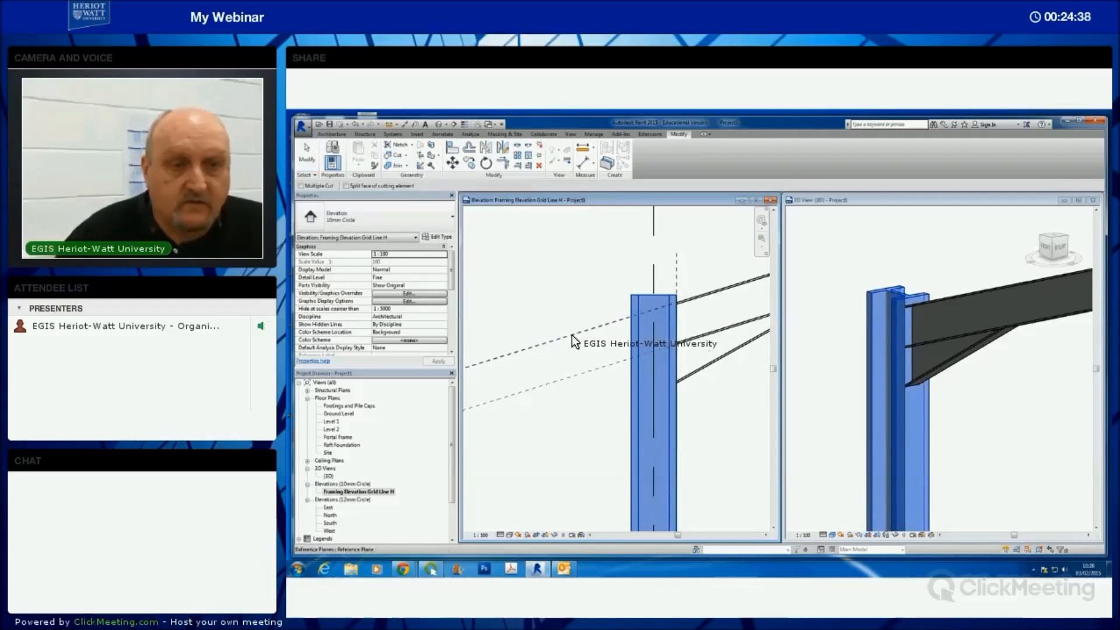
left_click(571, 335)
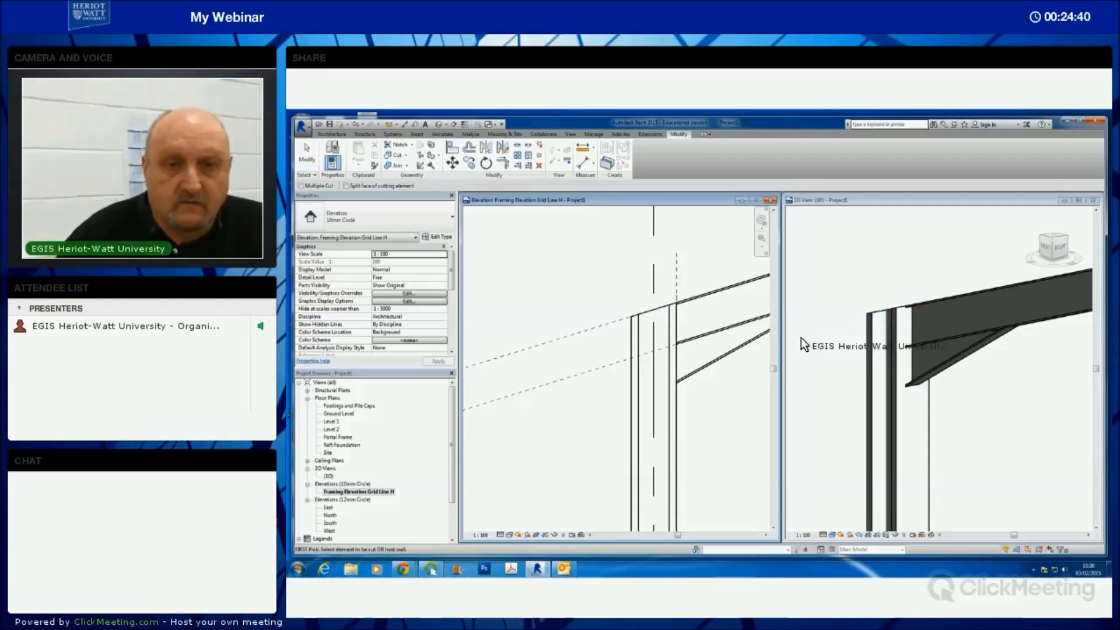
left_click(853, 203)
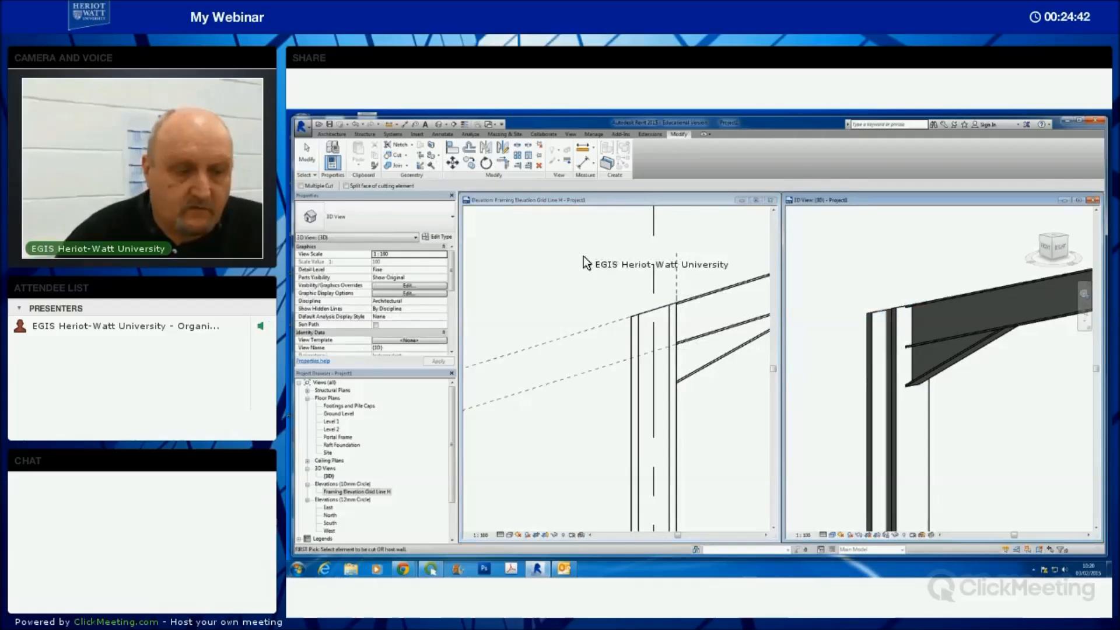
key("Escape")
- Examine the trimmed eaves connection and the rafter's free upper end from several angles in the 3D view
left_click(947, 369)
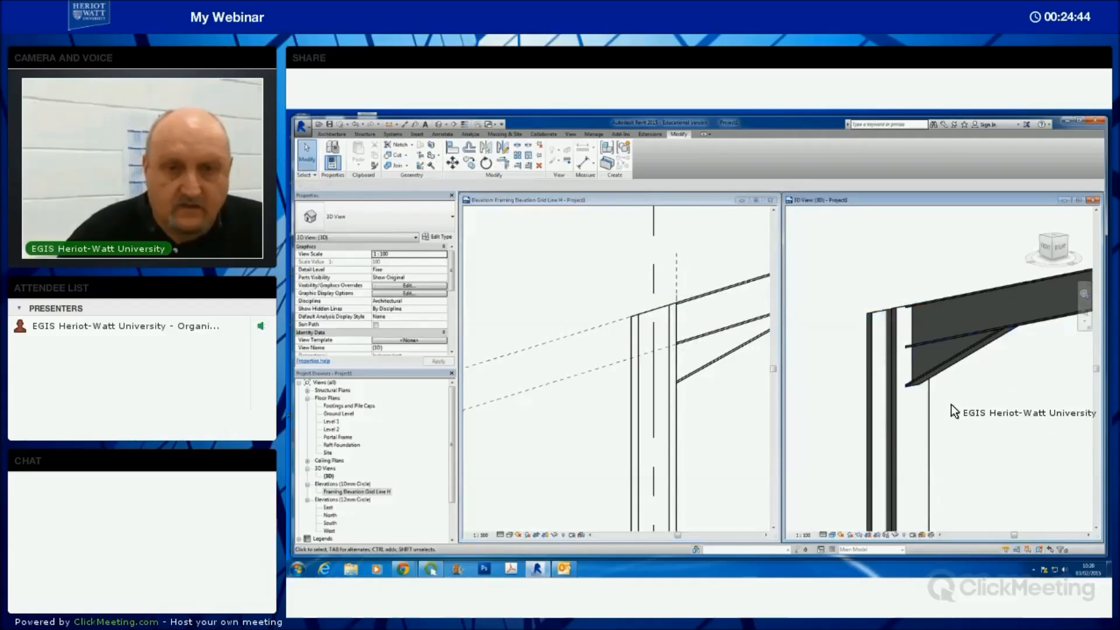
mouse_move(950, 432)
middle_mouse_down("shift")
mouse_move(1021, 428)
mouse_move(1042, 403)
middle_mouse_up("shift")
middle_click_drag(1000, 442, 1011, 375, "shift")
left_click(1008, 436)
scroll(1009, 435, "down", 2)
scroll(1012, 370, "up", 4)
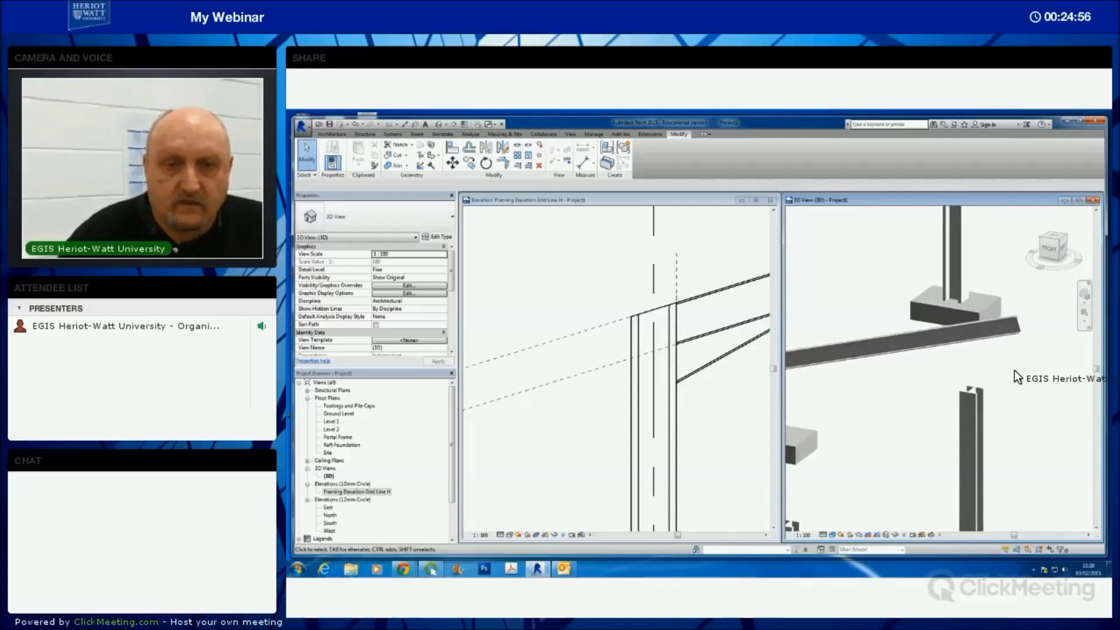
middle_click_drag(996, 398, 728, 345, "shift")
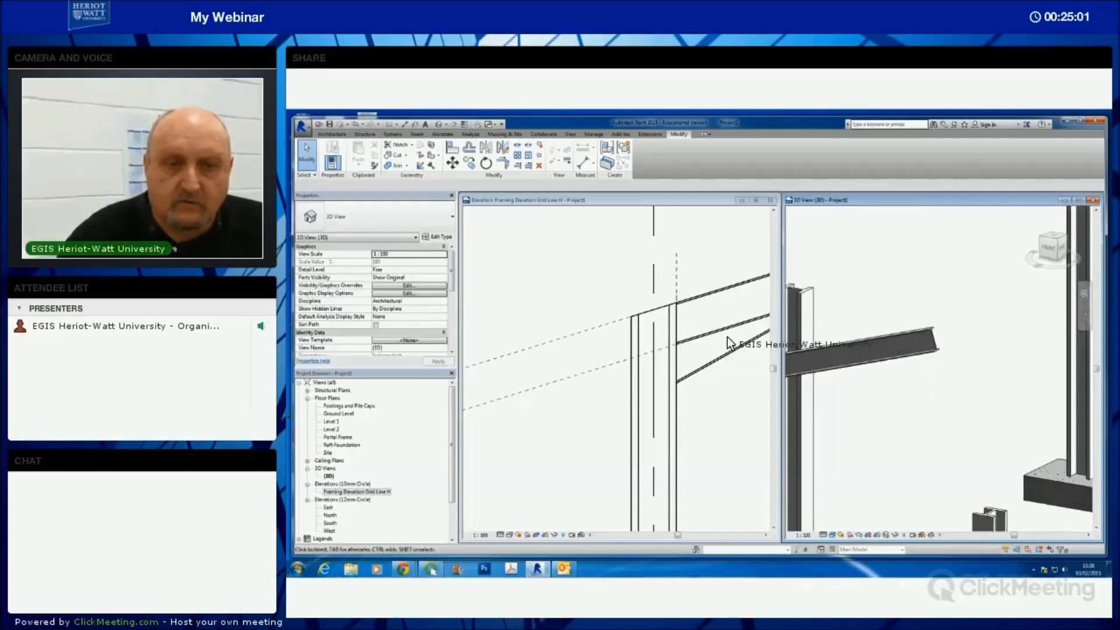
- Place a UB406x178x74 beam sloping down across the rafter's upper end at grid line 3 in the elevation
left_click(708, 388)
scroll(714, 384, "down", 3)
scroll(726, 387, "down", 1)
middle_click_drag(668, 380, 549, 376)
middle_click_drag(672, 357, 600, 400)
mouse_move(657, 375)
middle_mouse_down()
mouse_move(621, 393)
mouse_move(629, 380)
mouse_move(676, 384)
middle_mouse_up()
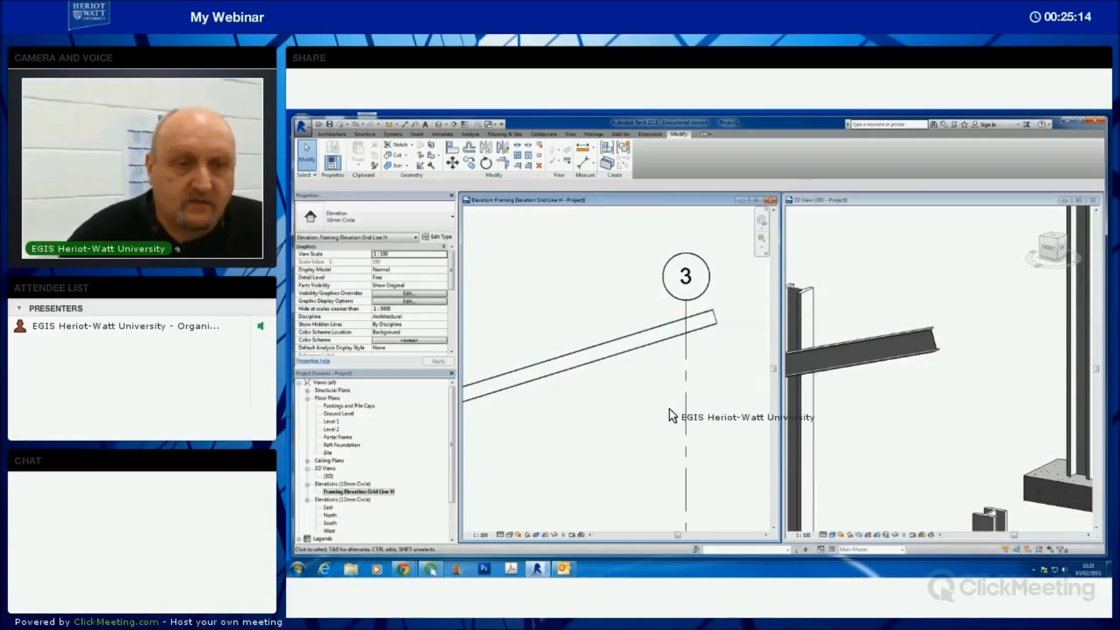
left_click(364, 134)
left_click(328, 153)
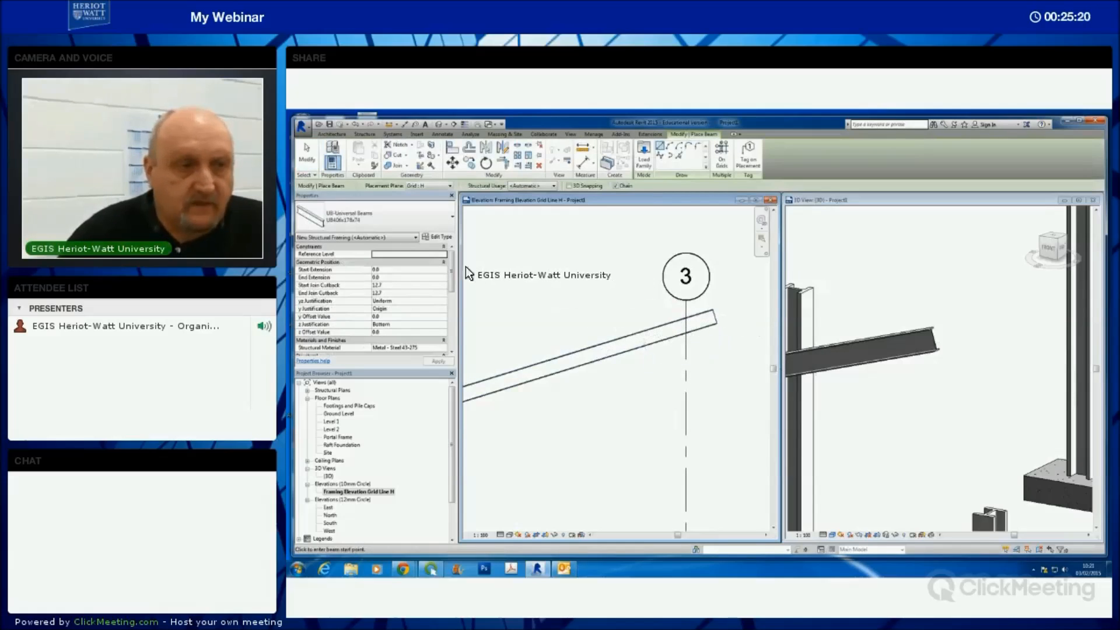
scroll(450, 282, "down", 1)
scroll(450, 283, "down", 2)
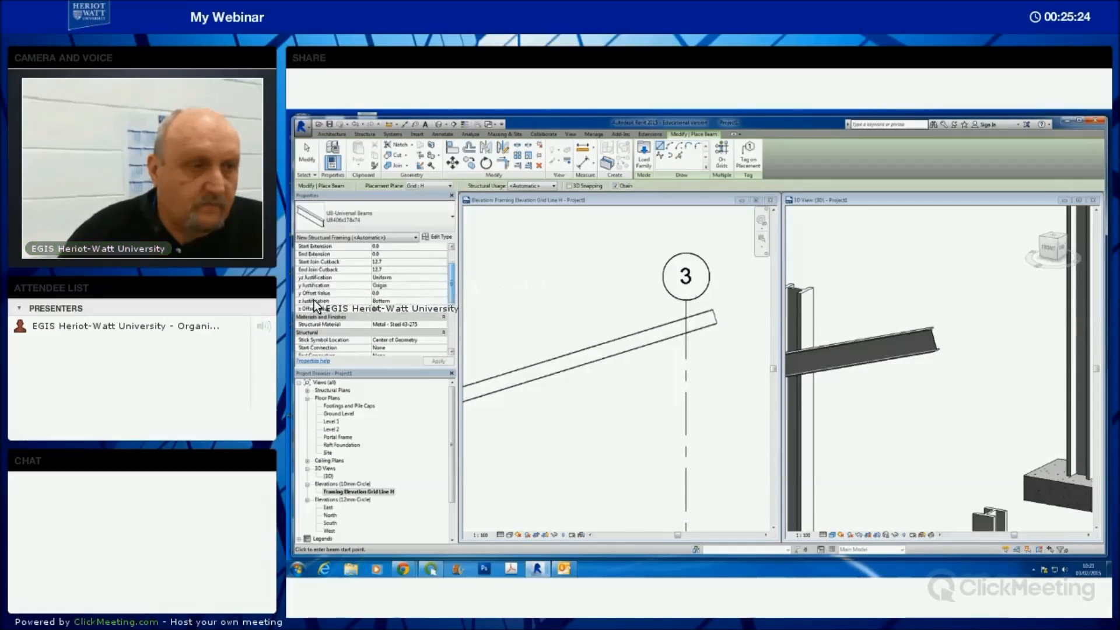
left_click(622, 337)
left_click(731, 355)
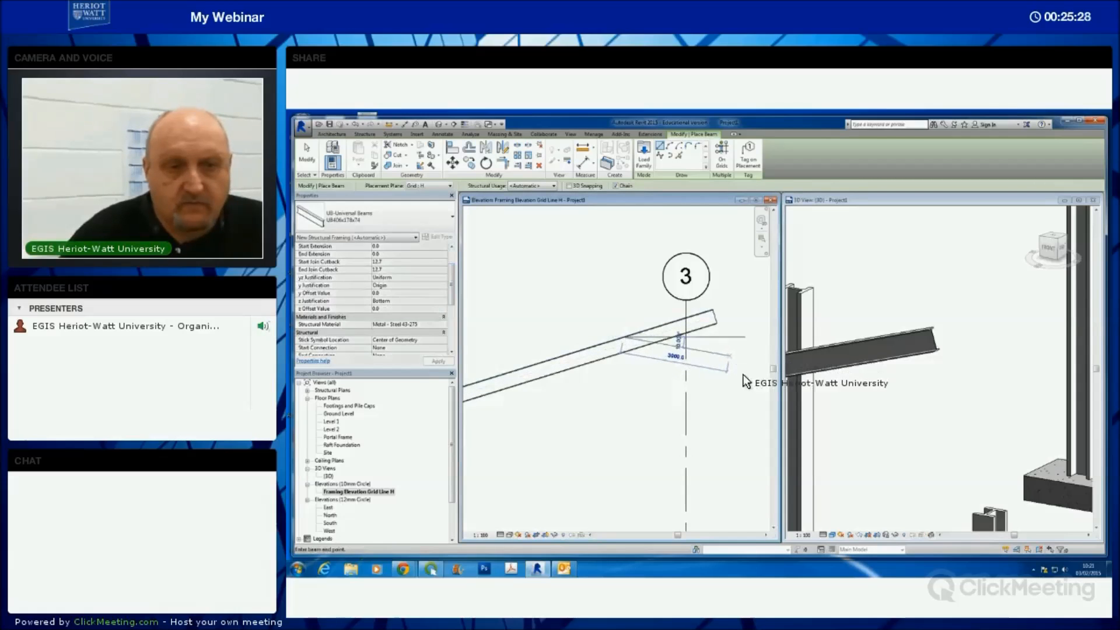
key("Escape")
key("Escape")
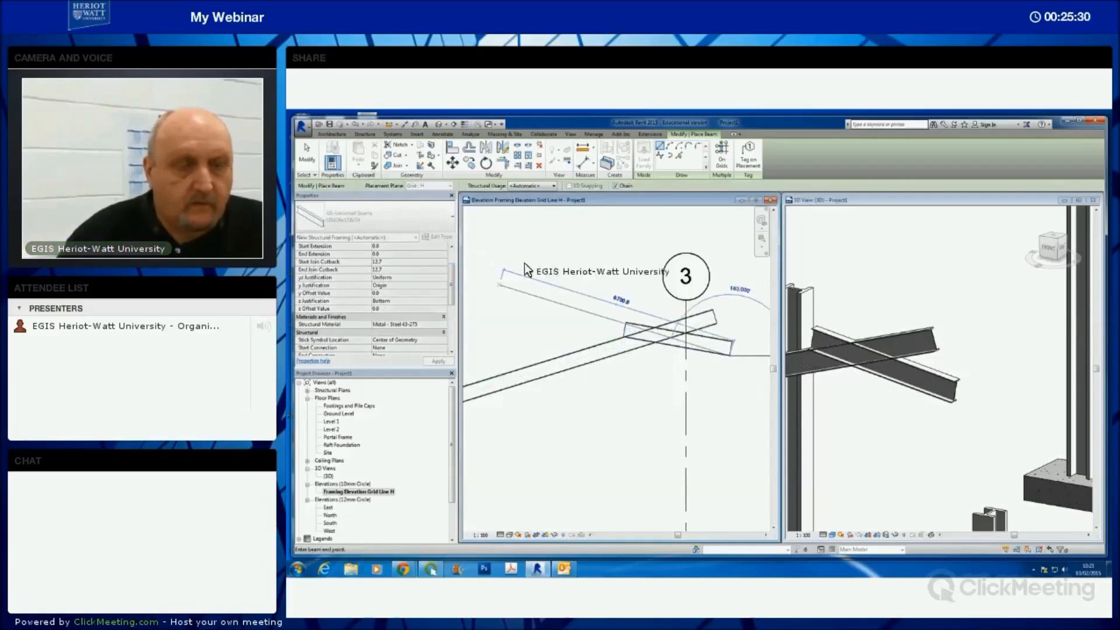
- Nudge the crossing beam slightly into position over the rafter's upper end at grid line 3
left_click(702, 352)
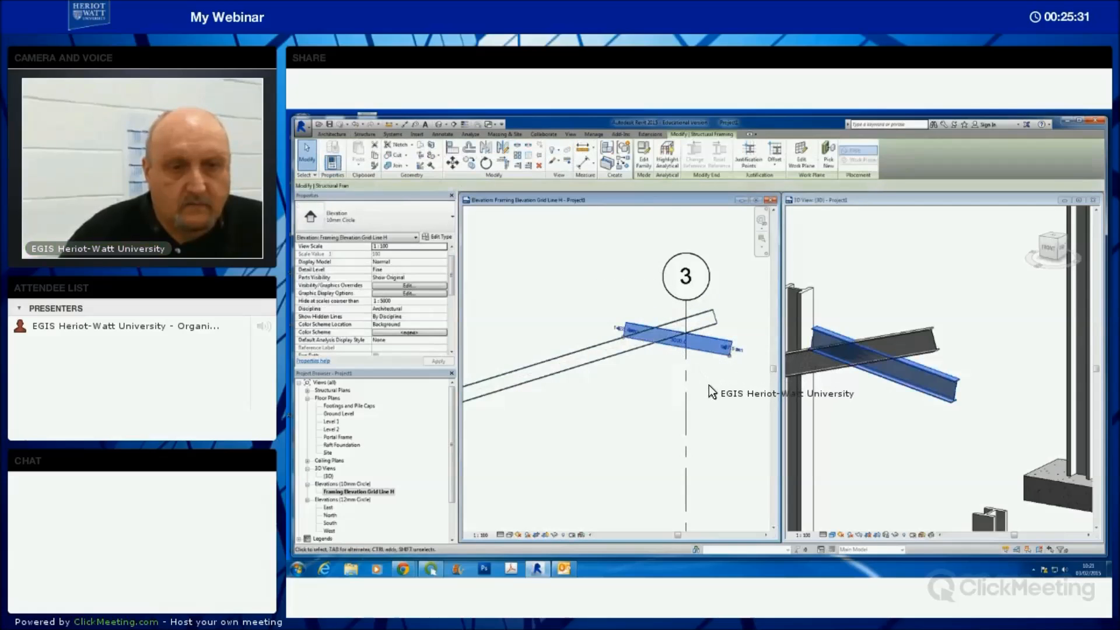
scroll(709, 385, "up", 2)
mouse_move(689, 324)
left_mouse_down()
mouse_move(693, 314)
mouse_move(693, 326)
left_mouse_up()
left_click(712, 373)
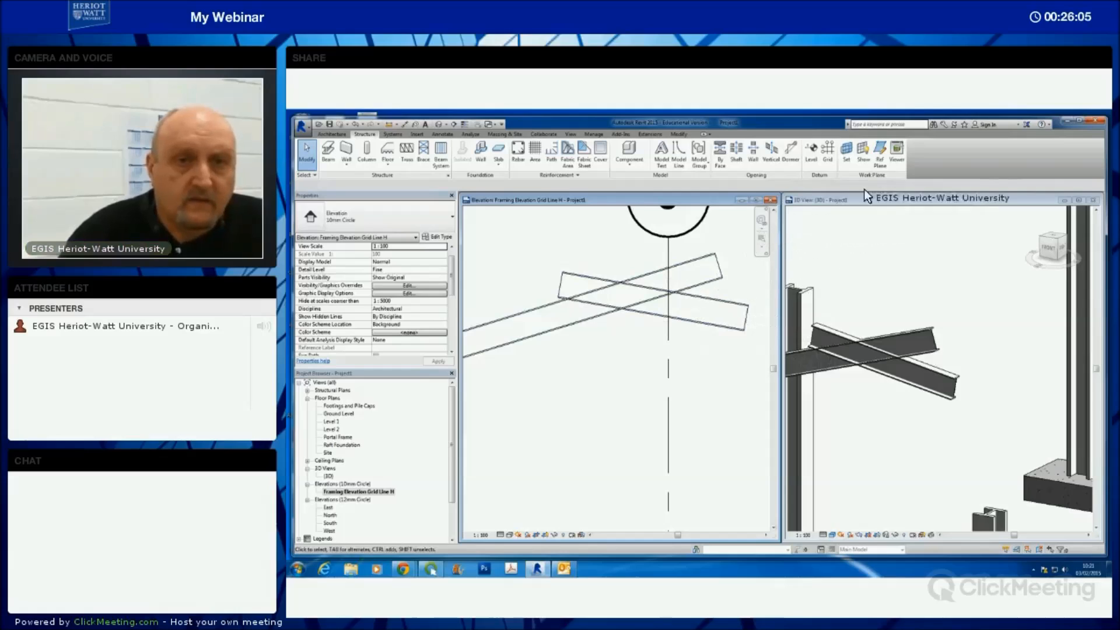
- Add a vertical reference plane offset 25 mm from grid line 3, on the rafter side, in the grid line H elevation
left_click(878, 154)
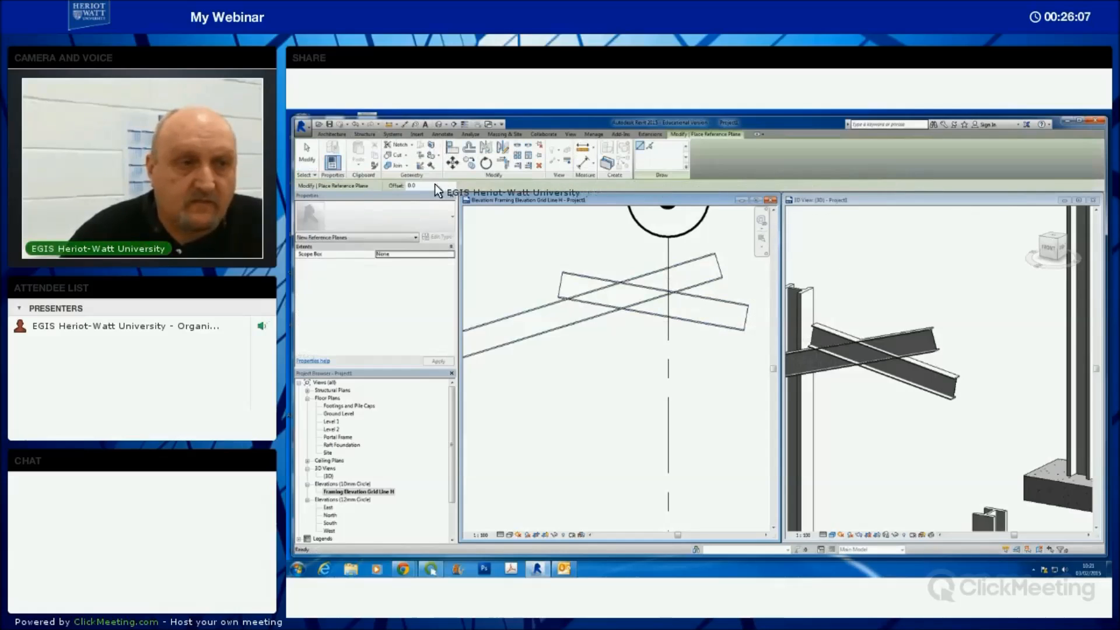
double_click(409, 185)
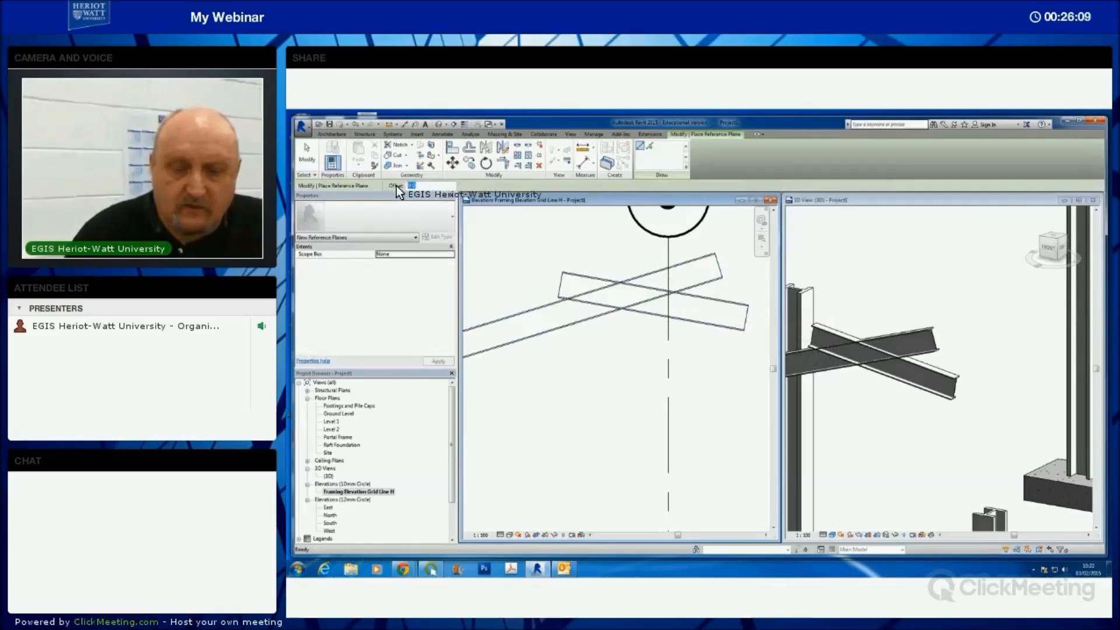
type("25")
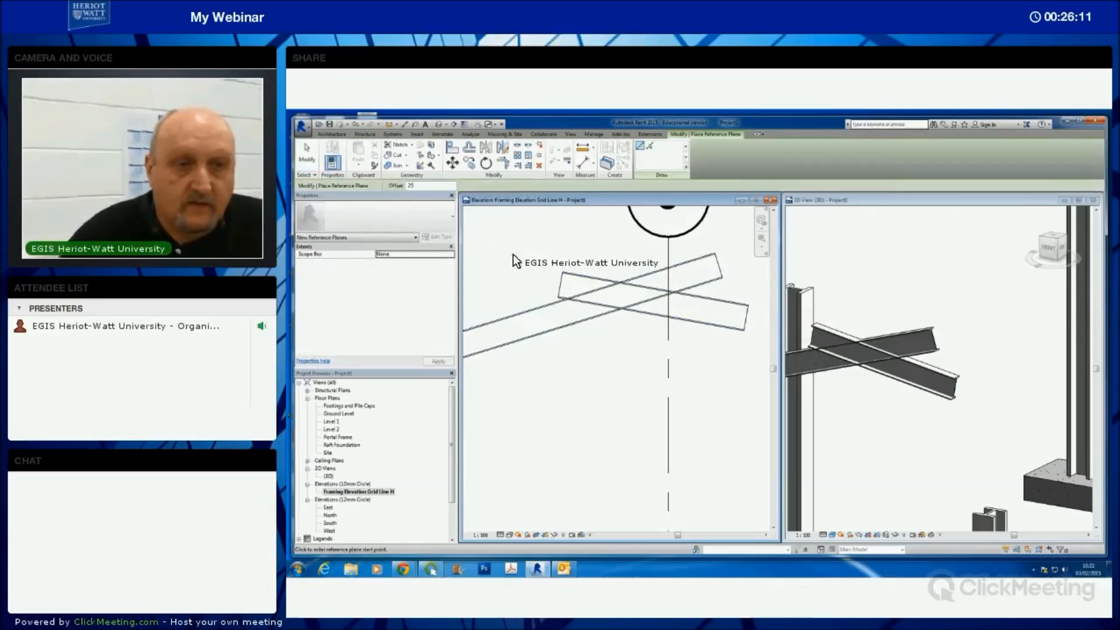
left_click(649, 146)
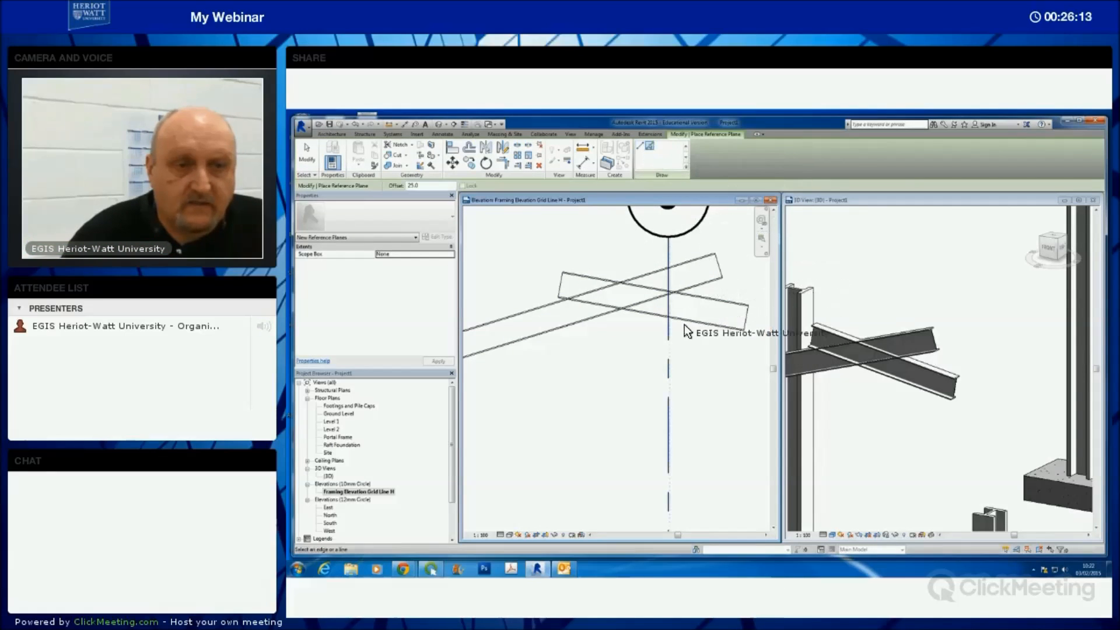
scroll(675, 350, "up", 3)
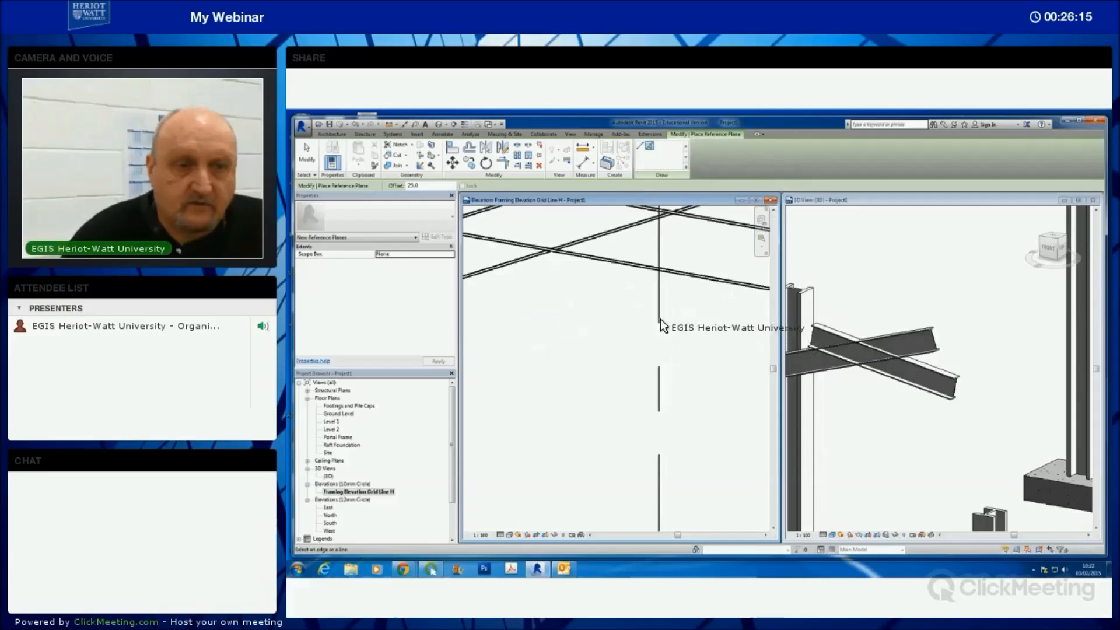
left_click(654, 317)
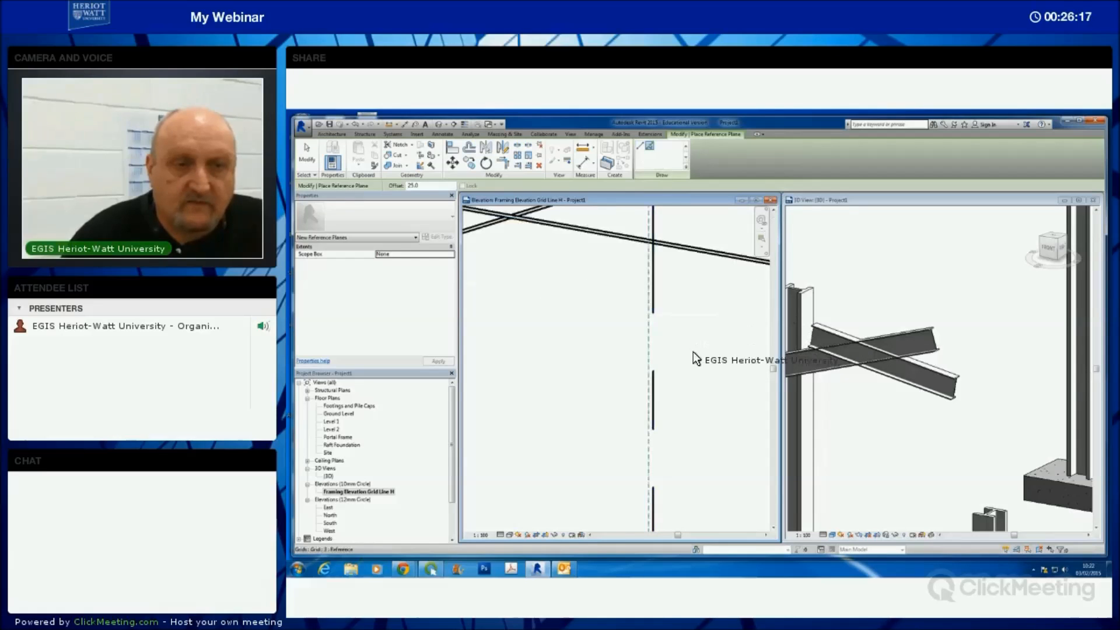
left_click(307, 155)
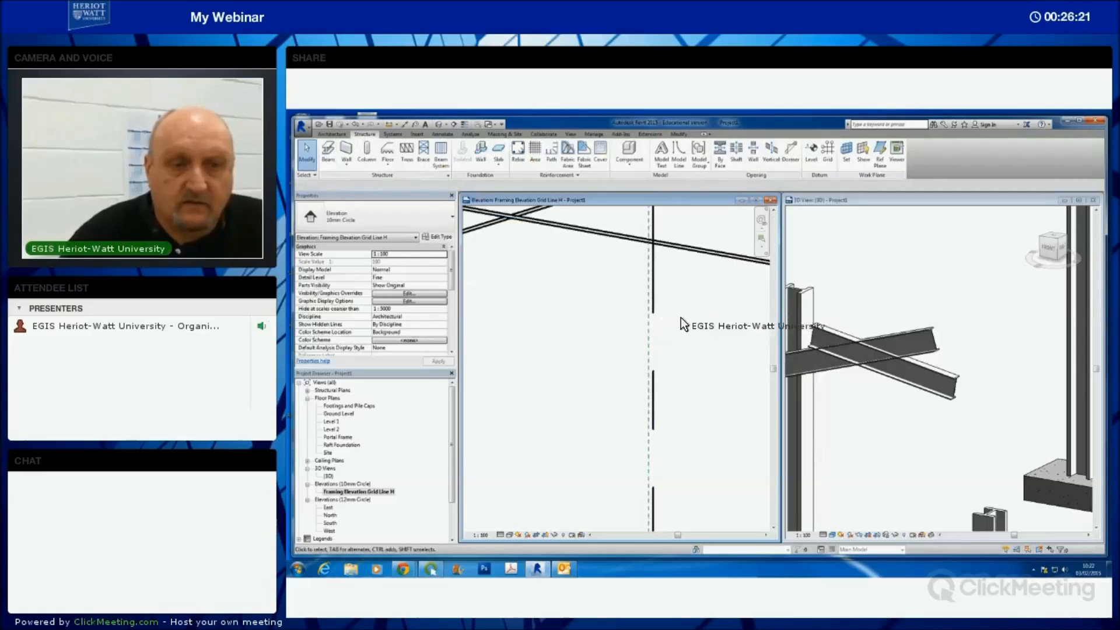
- Examine the crossing beams and the offset reference plane around grid line 3 in the elevation
scroll(661, 344, "down", 1)
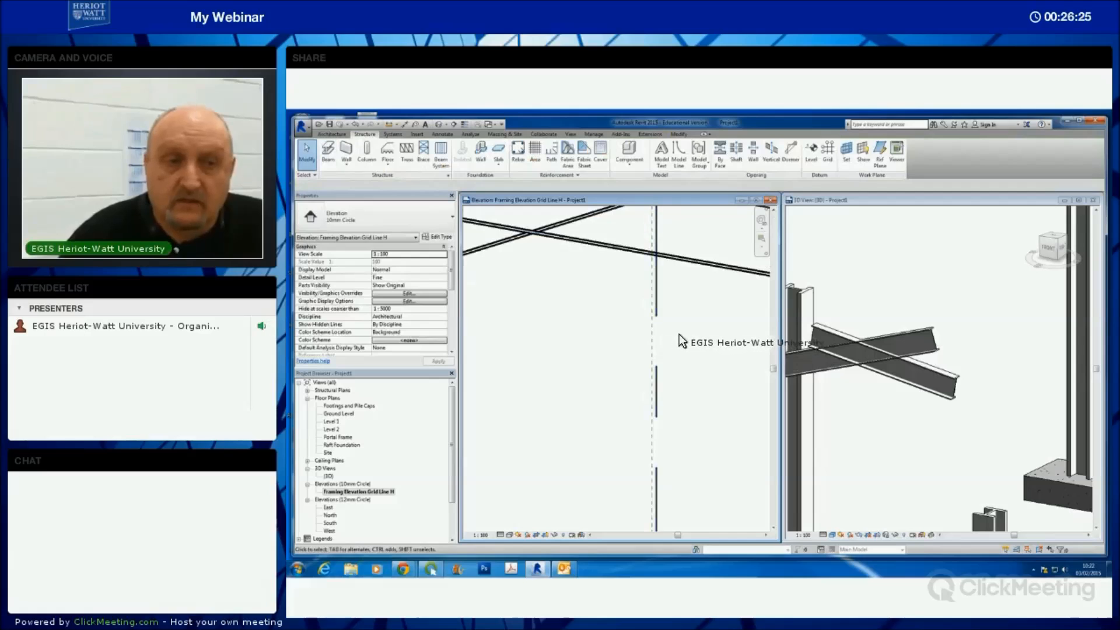
scroll(680, 341, "down", 3)
scroll(695, 368, "down", 2)
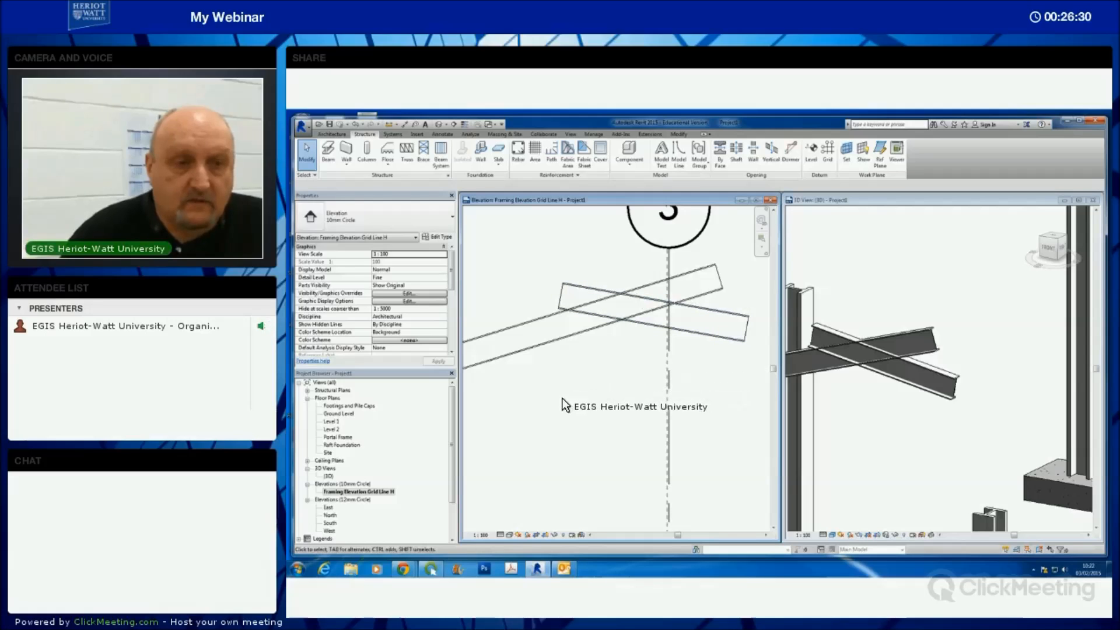
scroll(563, 398, "down", 1)
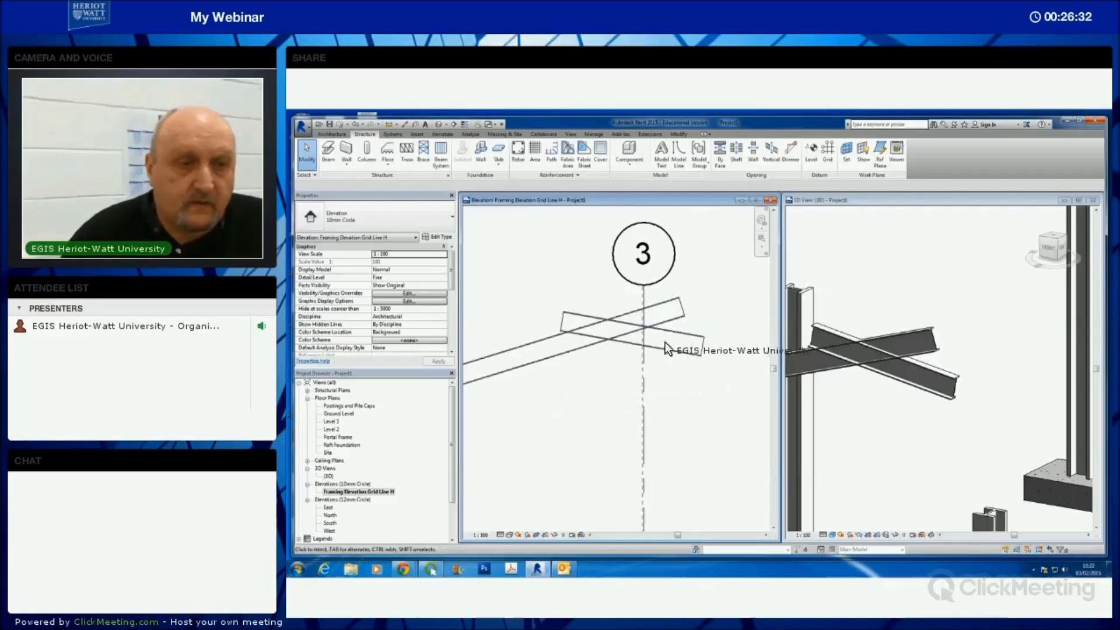
scroll(594, 392, "down", 2)
scroll(580, 401, "down", 1)
middle_click_drag(580, 400, 673, 340)
scroll(621, 372, "down", 1)
middle_click_drag(630, 396, 542, 458)
scroll(646, 401, "up", 5)
scroll(594, 367, "up", 1)
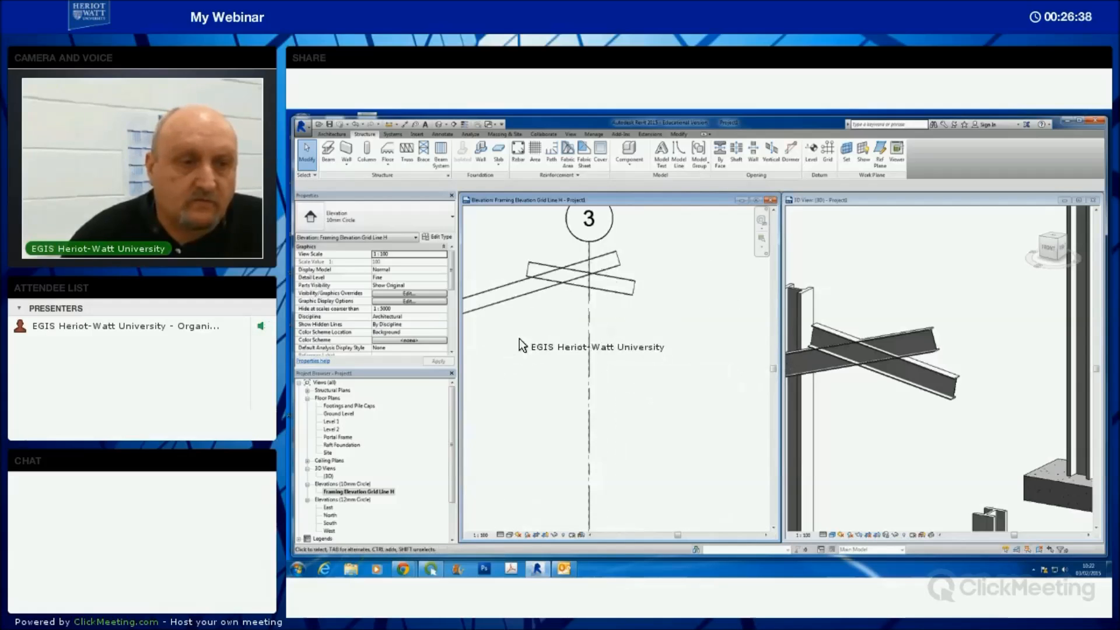
middle_click_drag(630, 380, 632, 424)
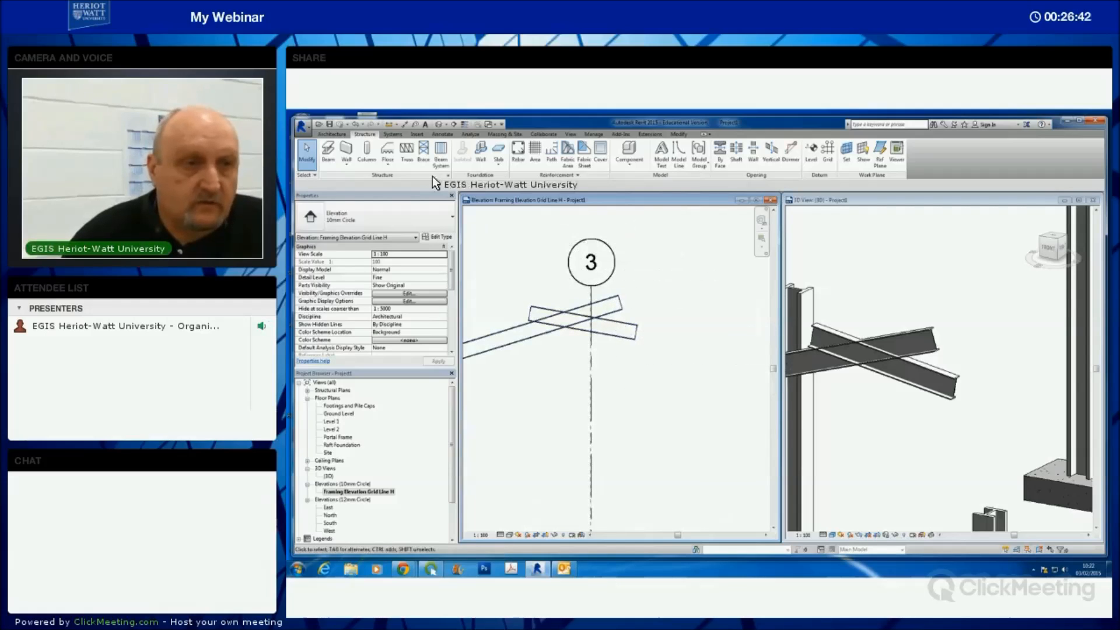
- Add a zero-offset reference plane along the rafter's bottom edge and extend its end beyond the rafter's upper end
left_click(878, 151)
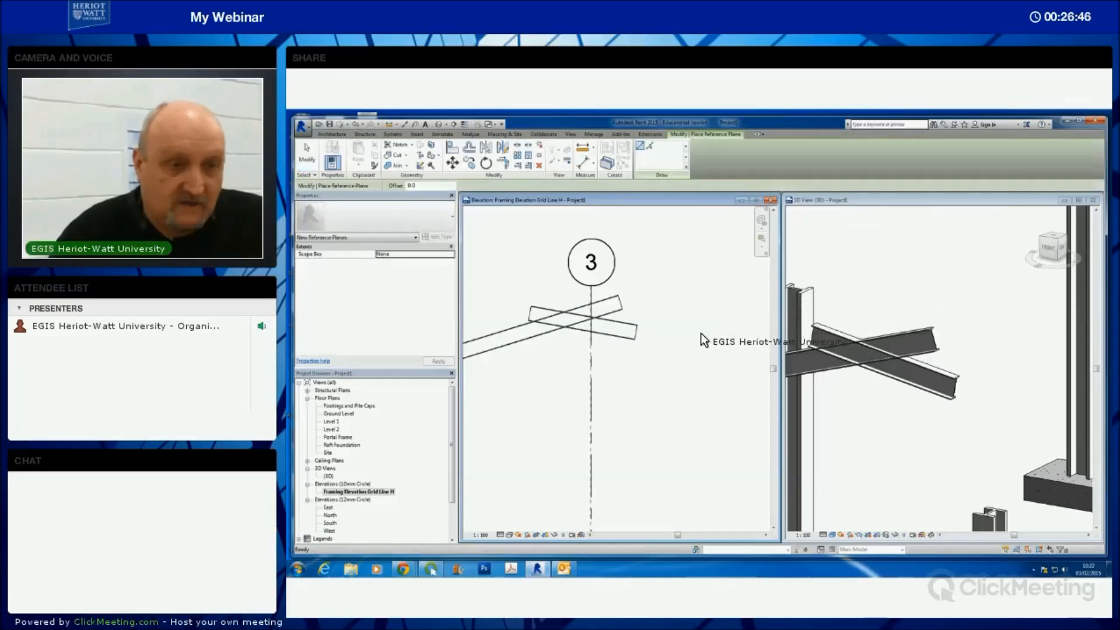
left_click(652, 149)
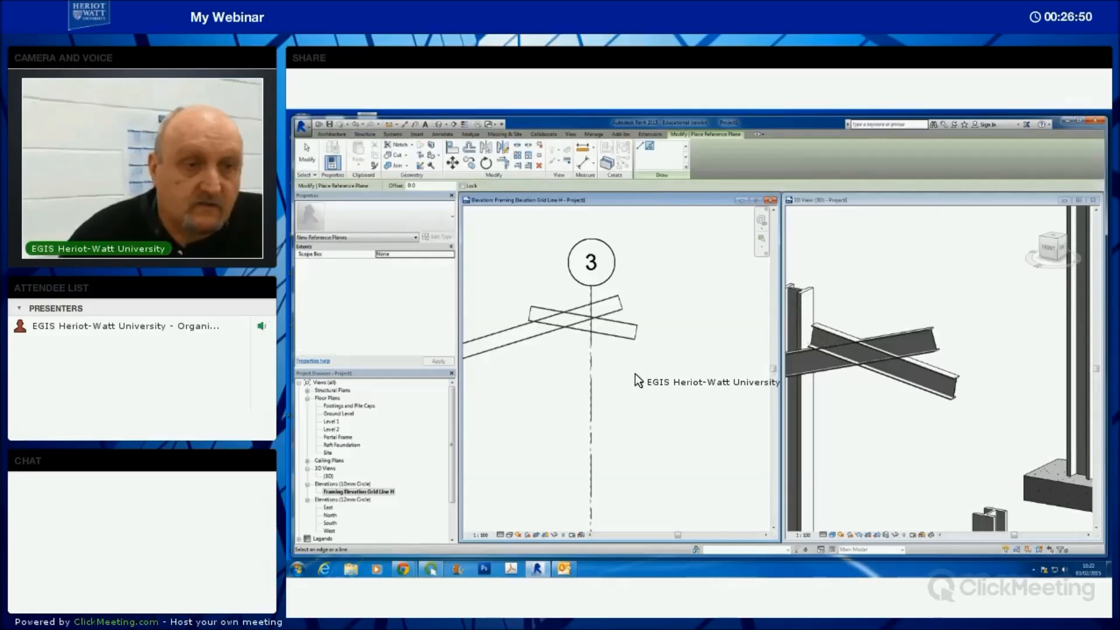
scroll(634, 373, "up", 5)
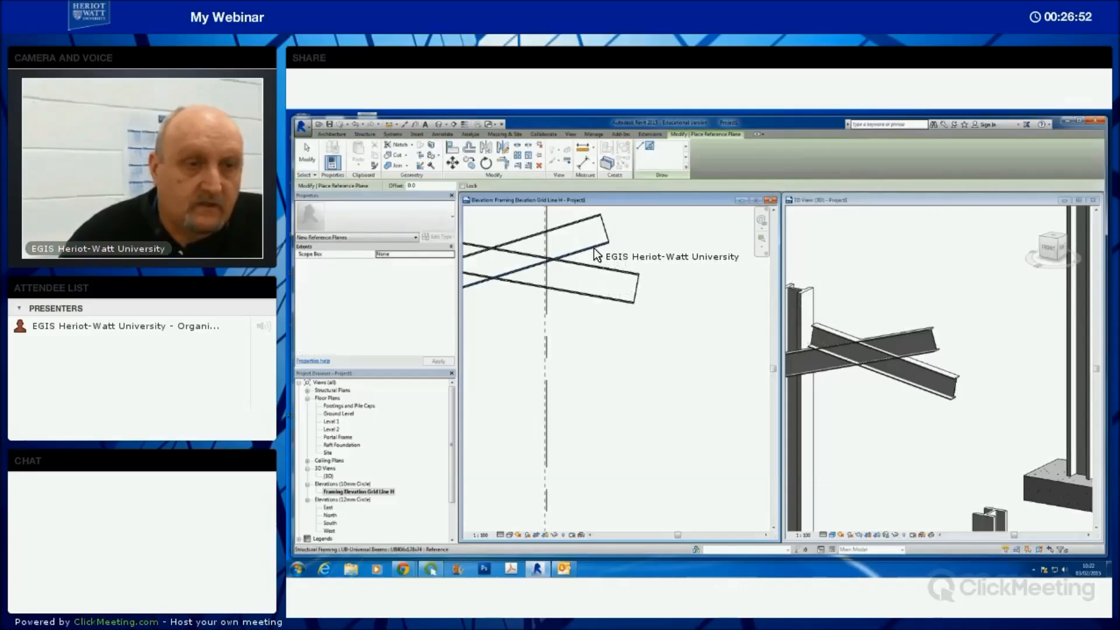
scroll(693, 318, "down", 3)
scroll(700, 324, "up", 5)
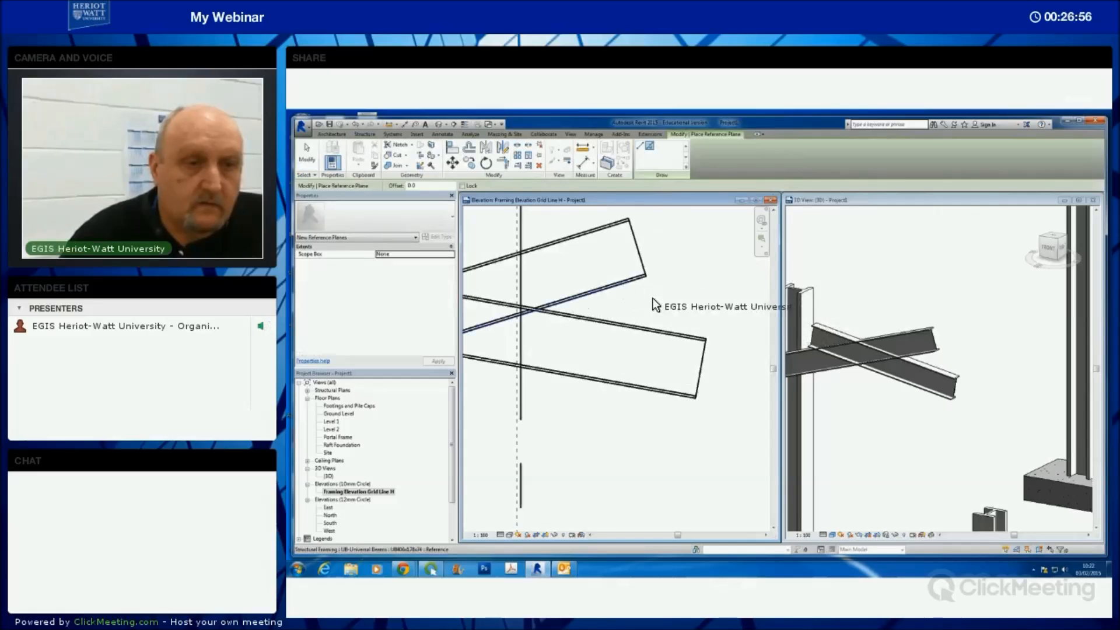
left_click(642, 278)
left_click_drag(645, 275, 688, 264)
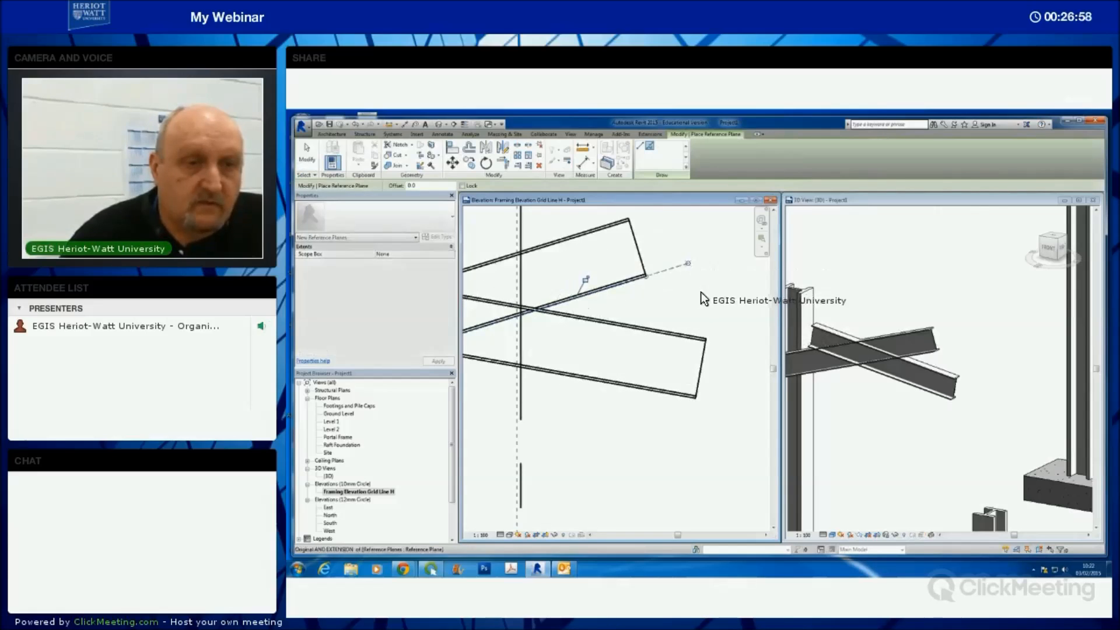
middle_click_drag(650, 440, 685, 432)
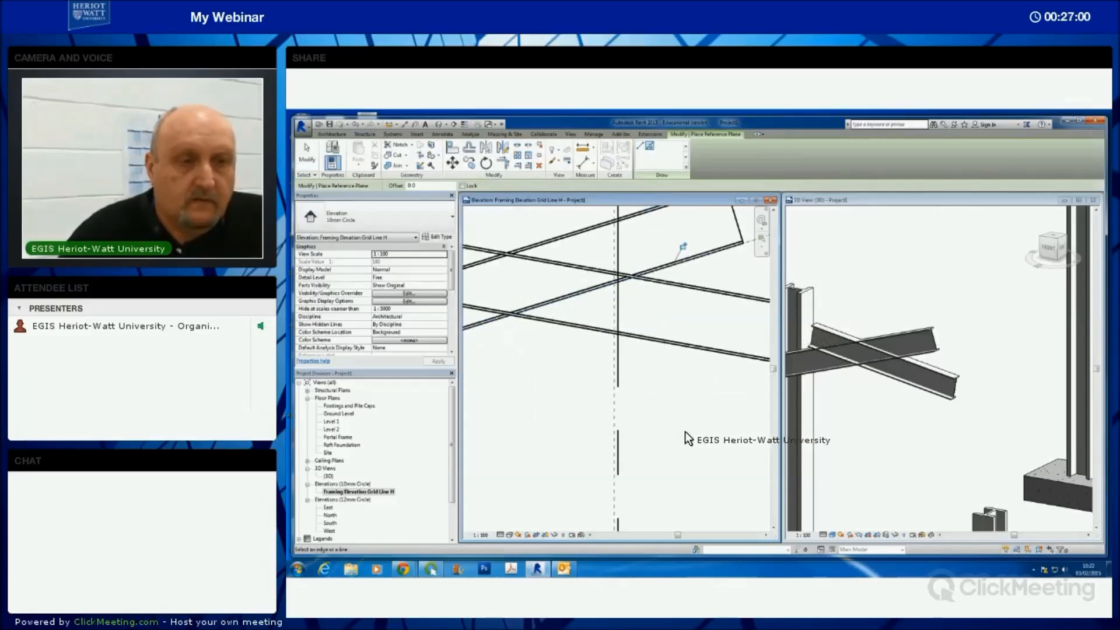
key("Escape")
key("Escape")
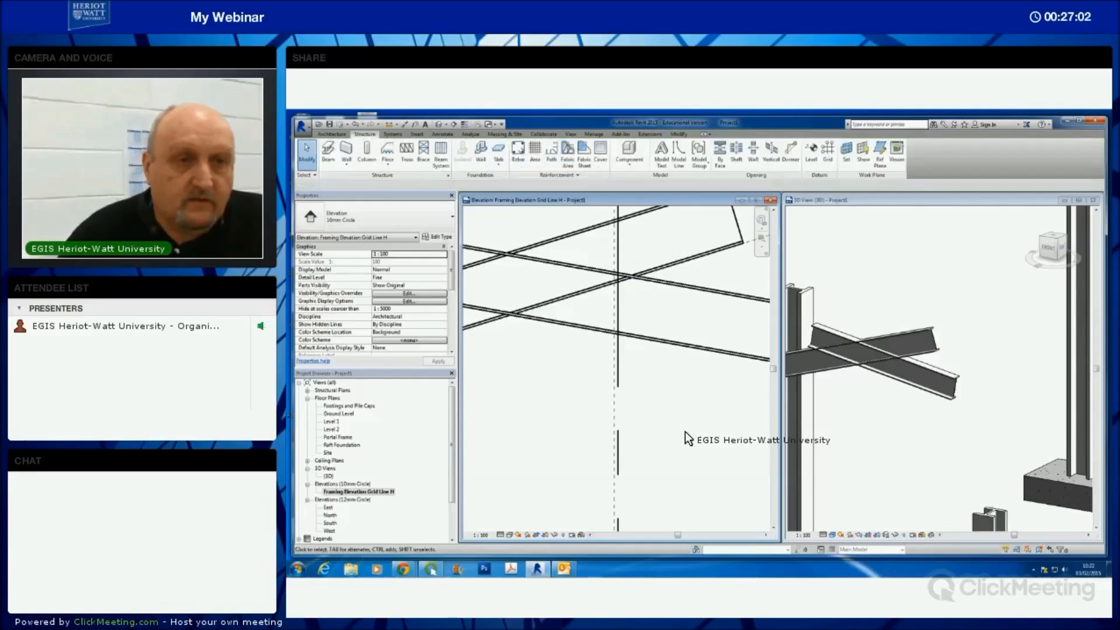
- Cut the crossing beam at grid line 3 with the vertical offset reference plane
left_click(676, 135)
left_click(394, 157)
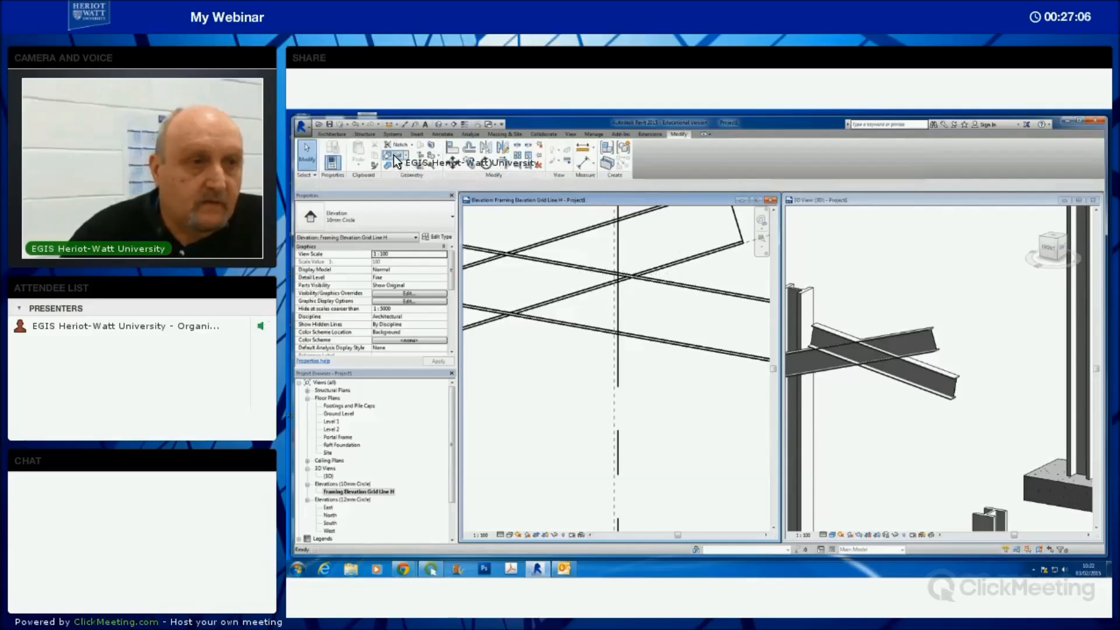
left_click(639, 336)
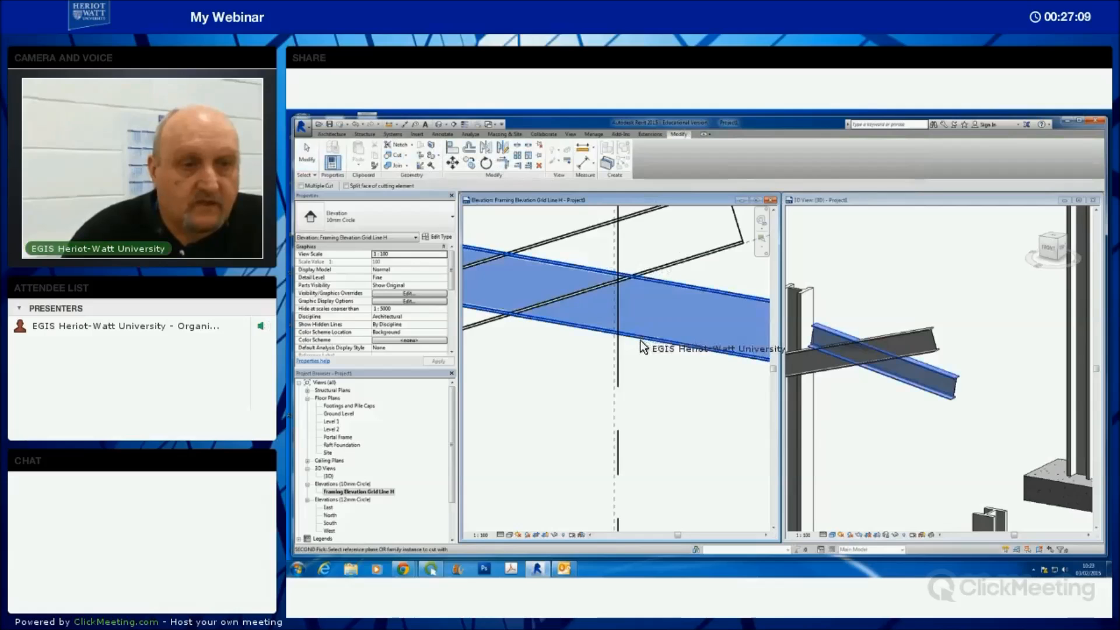
left_click(617, 226)
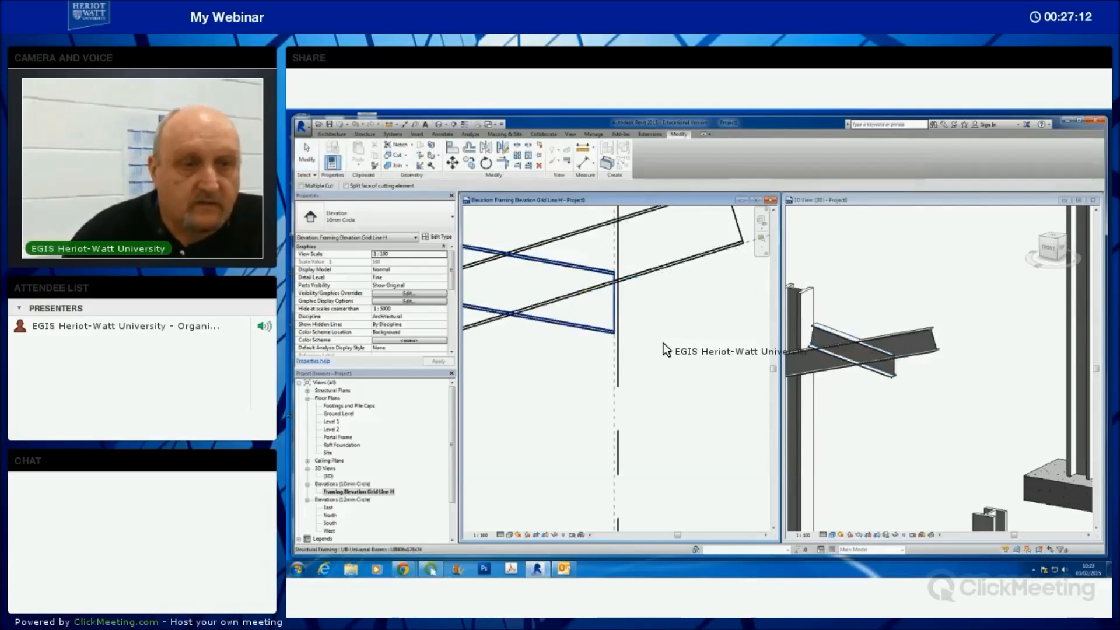
- Cut the crossing beam with the sloping reference plane along the rafter's bottom edge to form the apex haunch
middle_click_drag(715, 359, 776, 377)
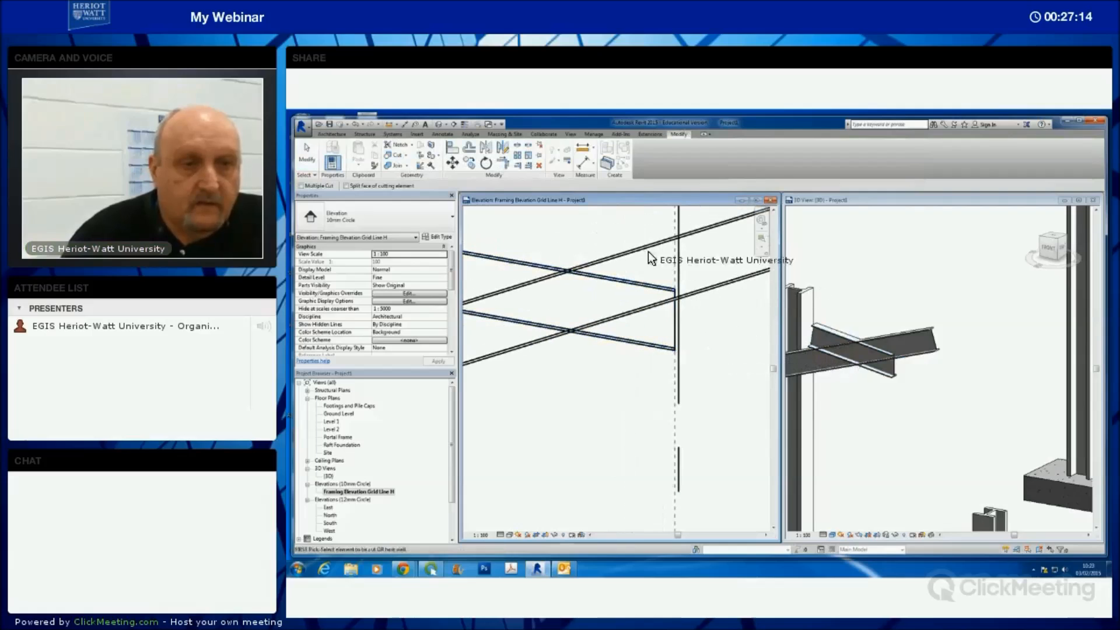
left_click(527, 262)
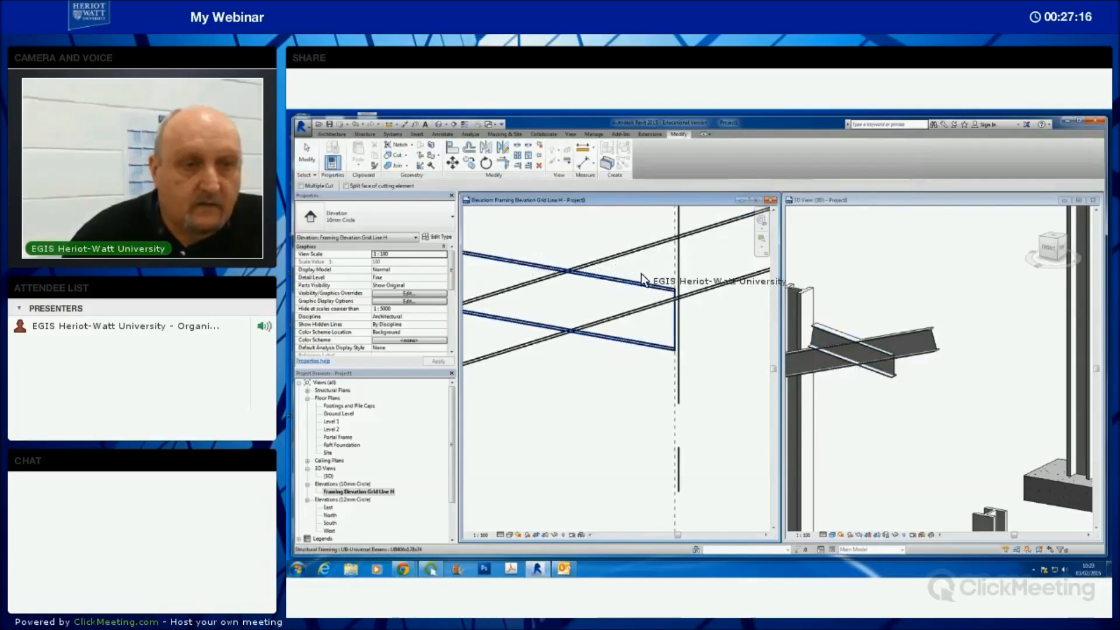
middle_click_drag(713, 301, 569, 324)
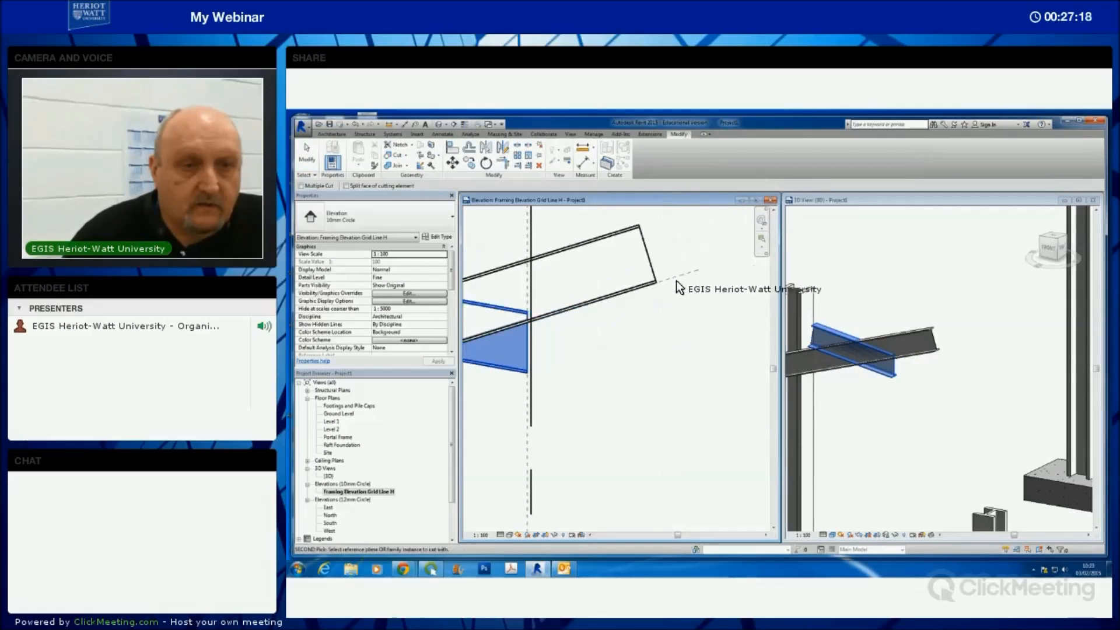
left_click(679, 278)
- Cut the rafter's upper end with the vertical offset reference plane beside grid line 3, and finish cutting
middle_click_drag(665, 340, 718, 343)
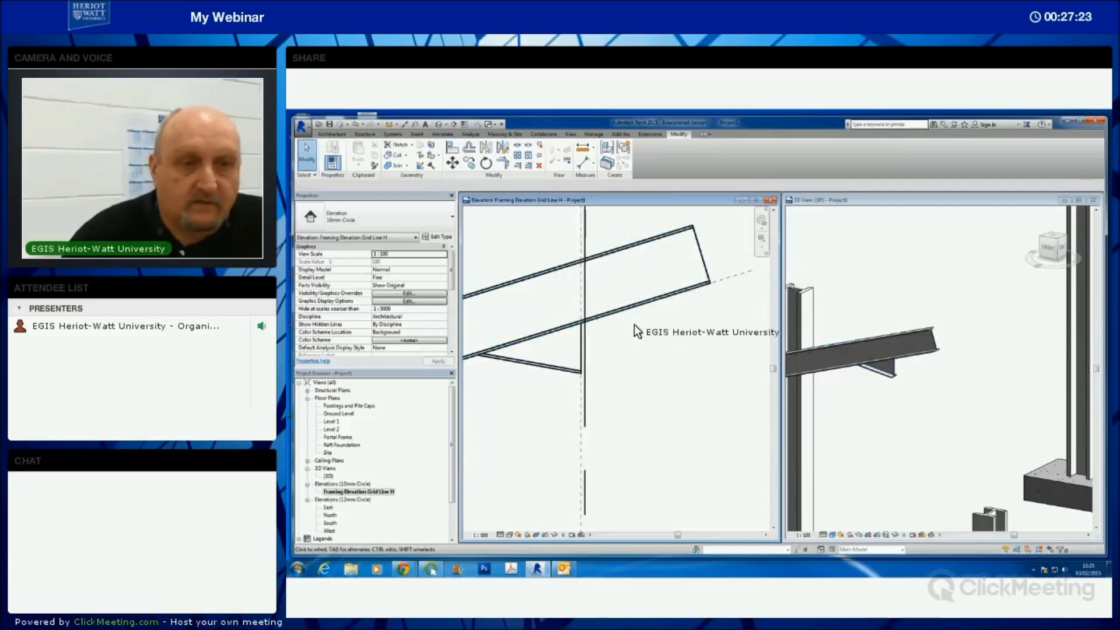
left_click(395, 155)
left_click(641, 297)
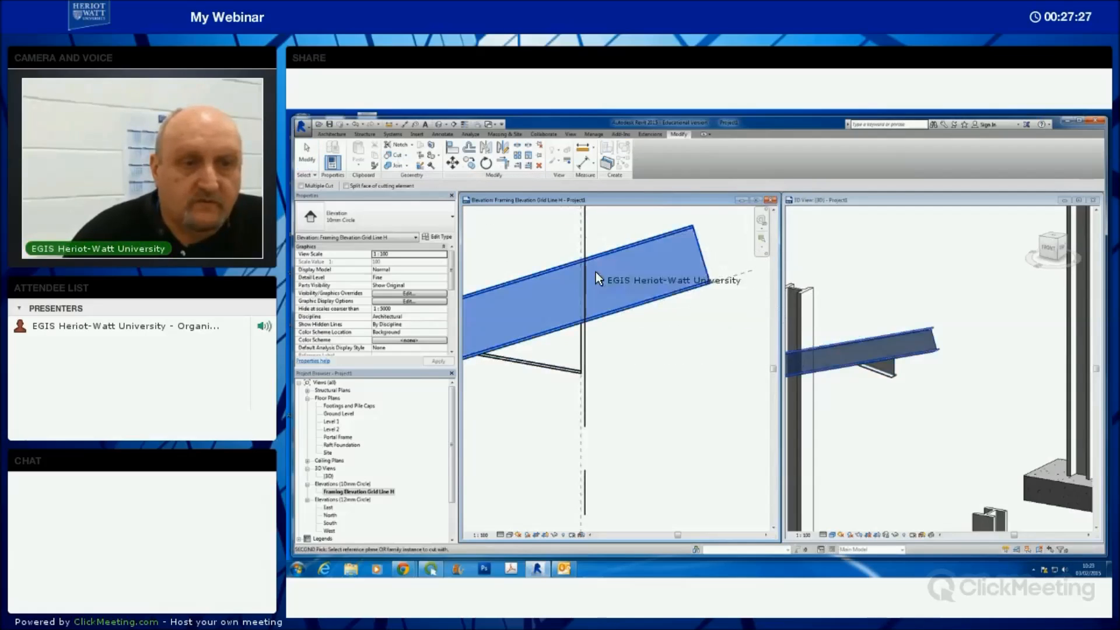
left_click(580, 244)
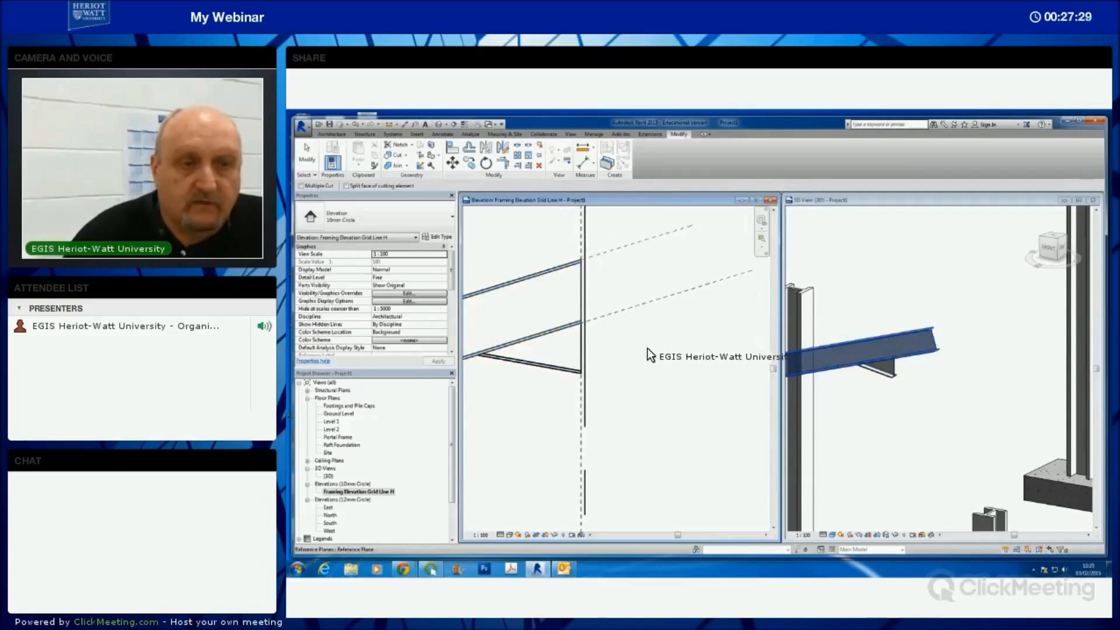
left_click(308, 154)
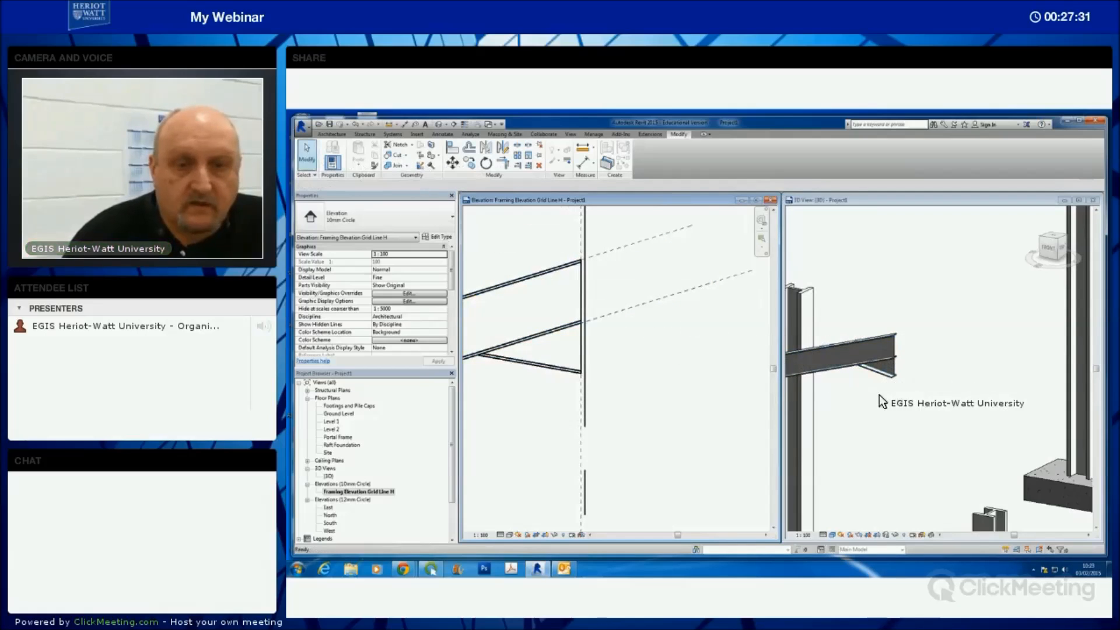
- Examine the trimmed rafter end and apex haunch up close from another angle in the 3D view
left_click(888, 407)
scroll(920, 384, "up", 5)
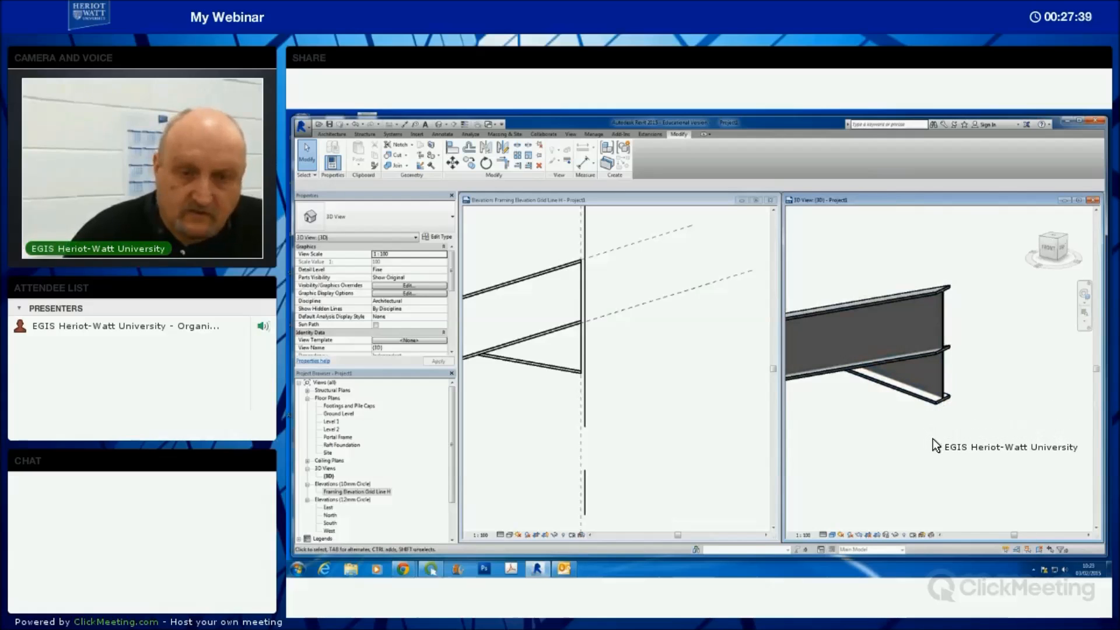
middle_click_drag(941, 437, 951, 411, "shift")
left_click(1017, 408)
left_click(1005, 414)
- Maximize the grid line H elevation view and show the whole frame from grid line 1 to grid line 5
middle_click_drag(627, 373, 666, 392)
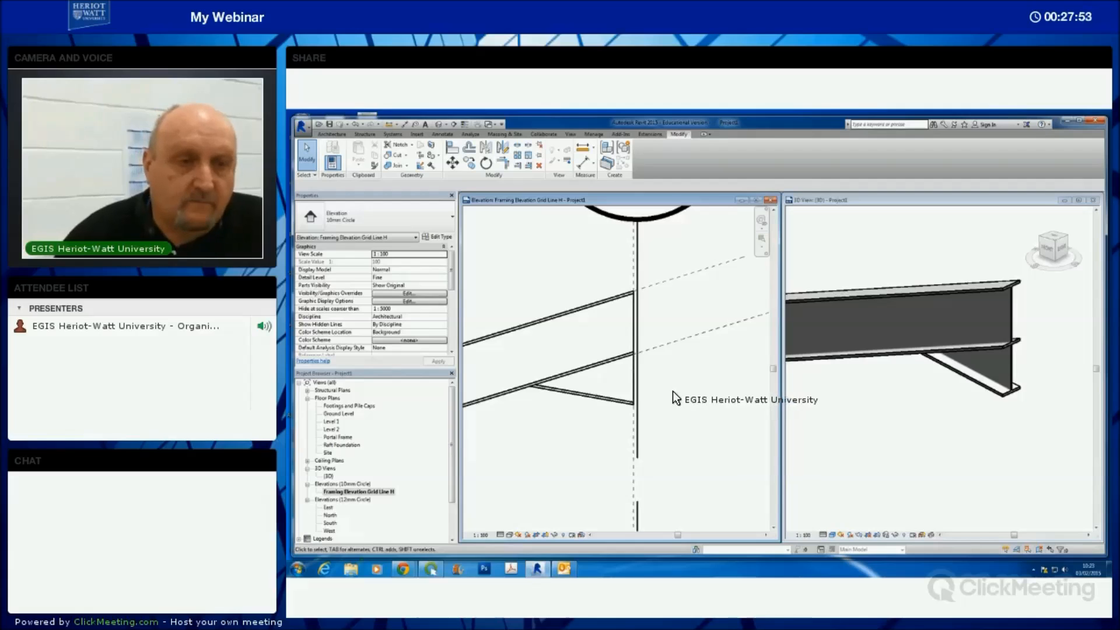
scroll(674, 393, "down", 3)
scroll(678, 413, "down", 8)
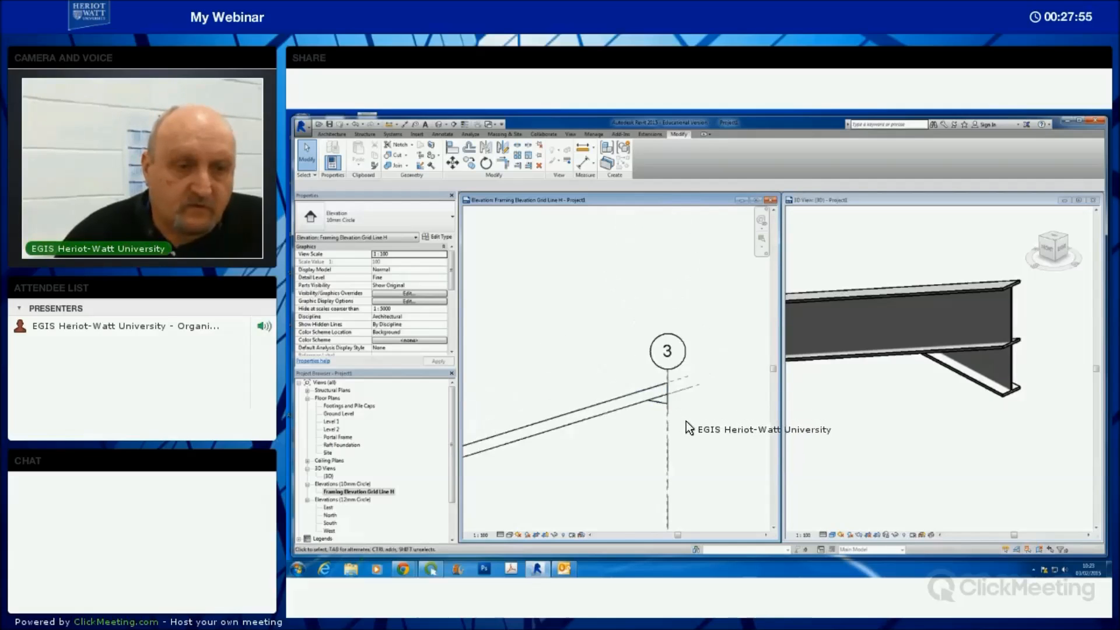
scroll(648, 362, "down", 6)
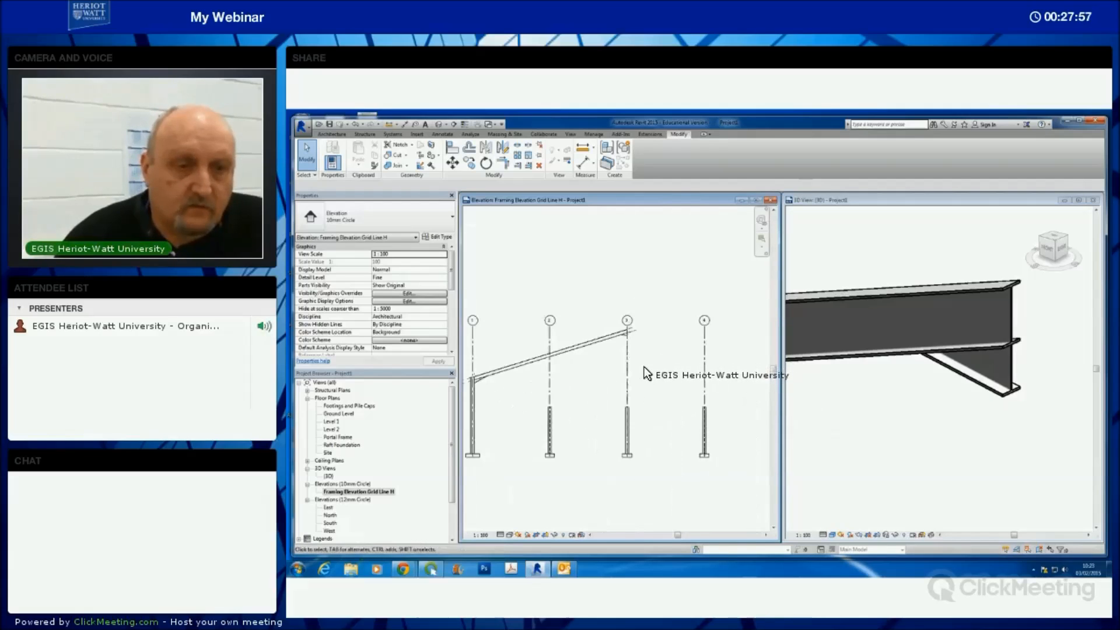
left_click(756, 200)
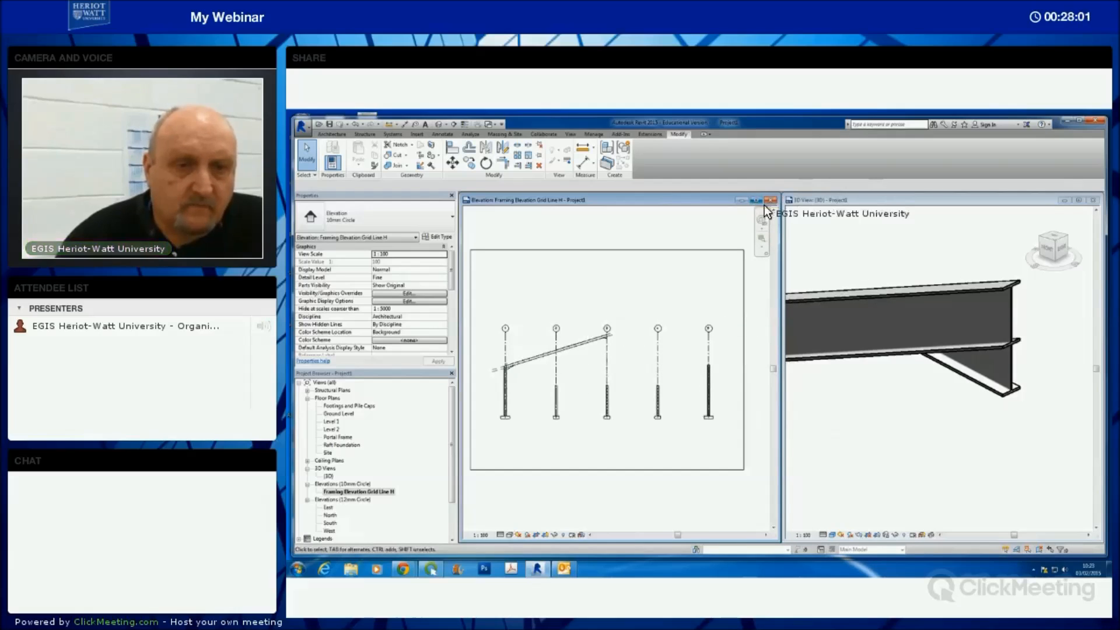
middle_click_drag(819, 382, 1011, 390)
scroll(916, 430, "up", 2)
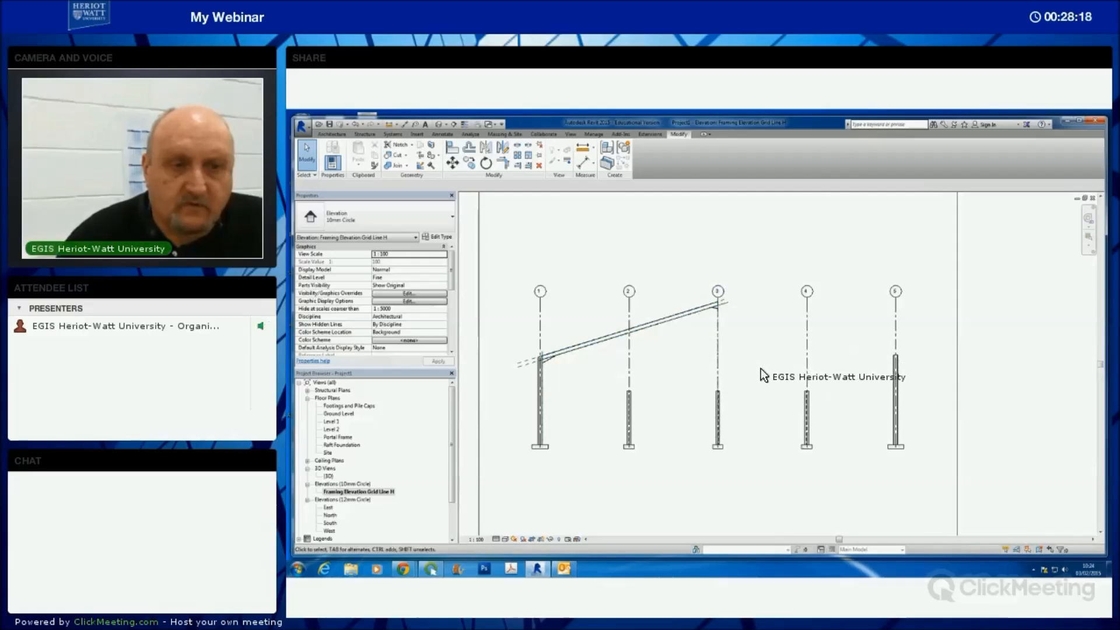
- Select the rafter, its haunches and the reference planes between grid lines 1 and 3, filtering out grids and structural columns
left_click_drag(763, 371, 531, 348)
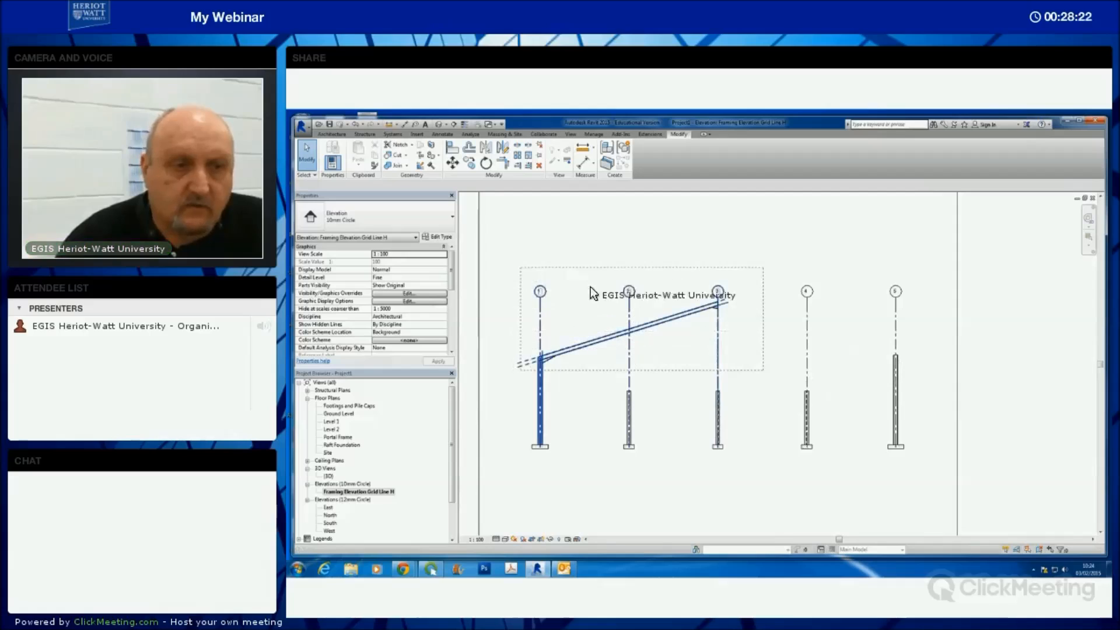
left_click(645, 153)
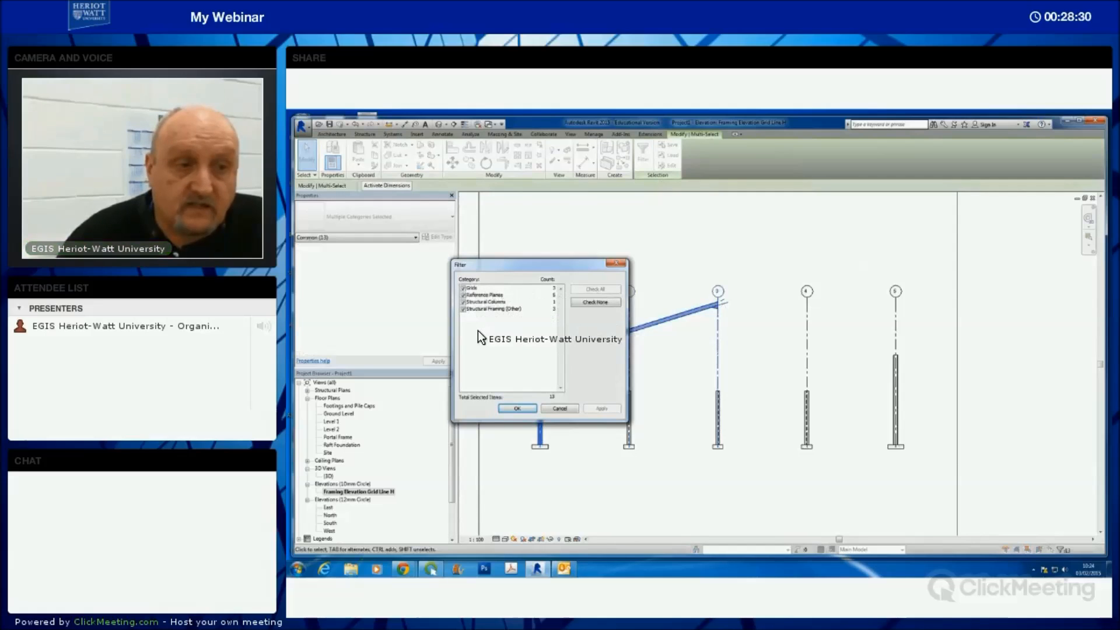
left_click(463, 289)
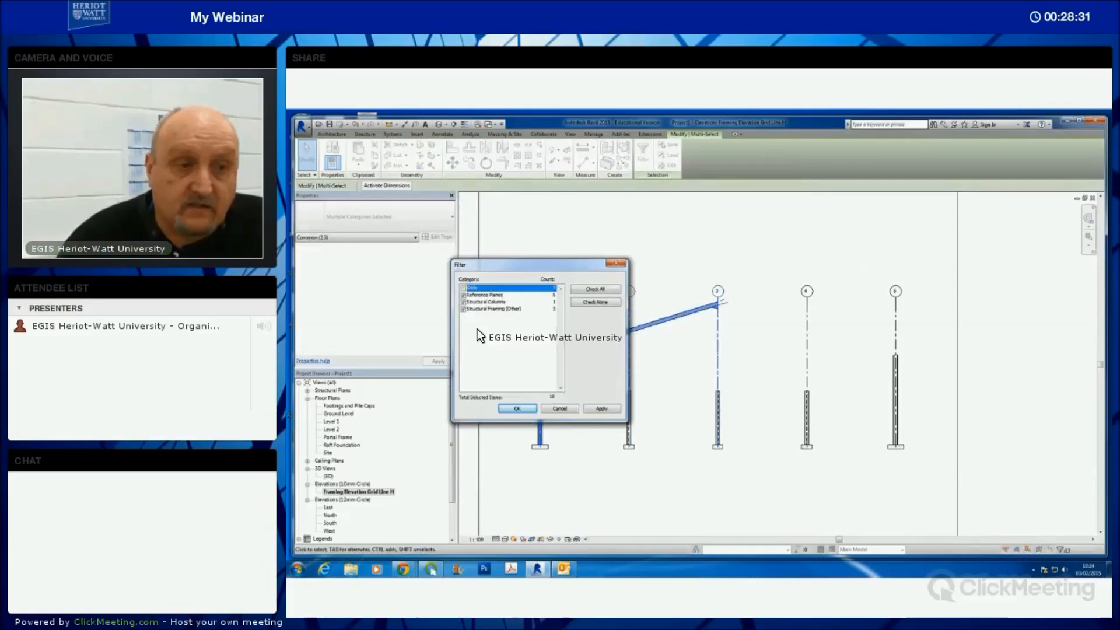
left_click(465, 302)
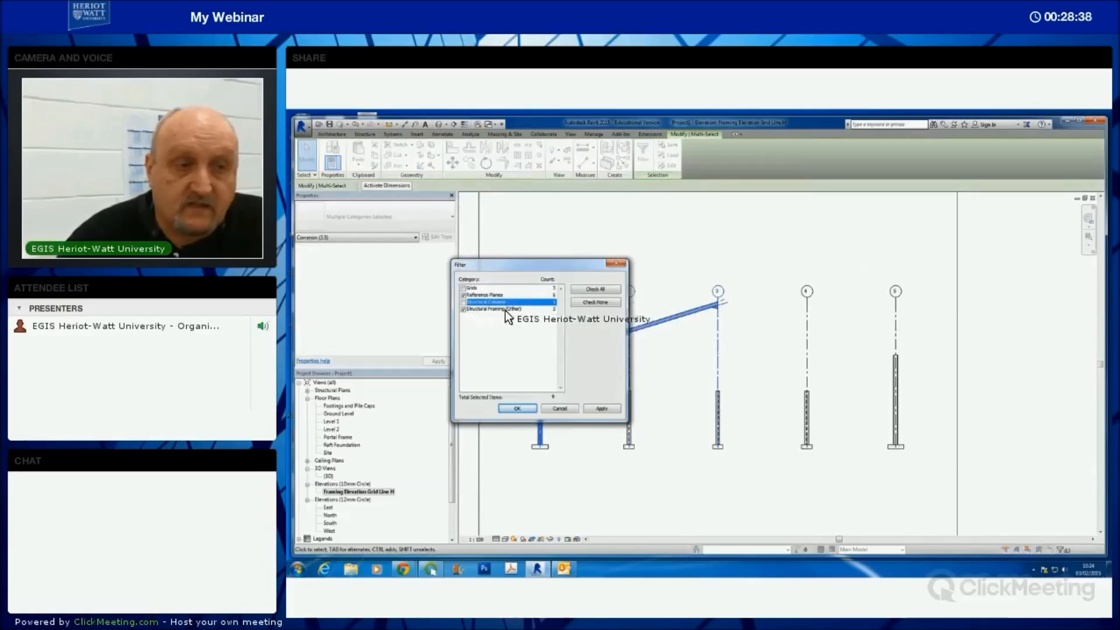
left_click(601, 409)
key("Return")
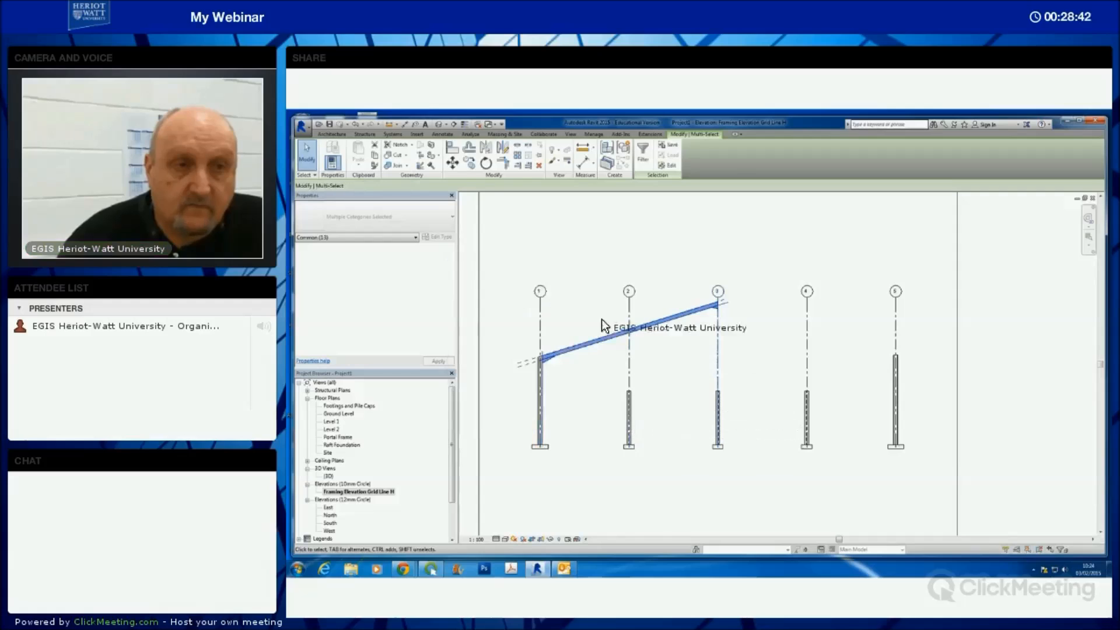
- Mirror a copy of the selected rafter, haunches and reference planes about grid line 3 to form the opposite roof slope
left_click(484, 148)
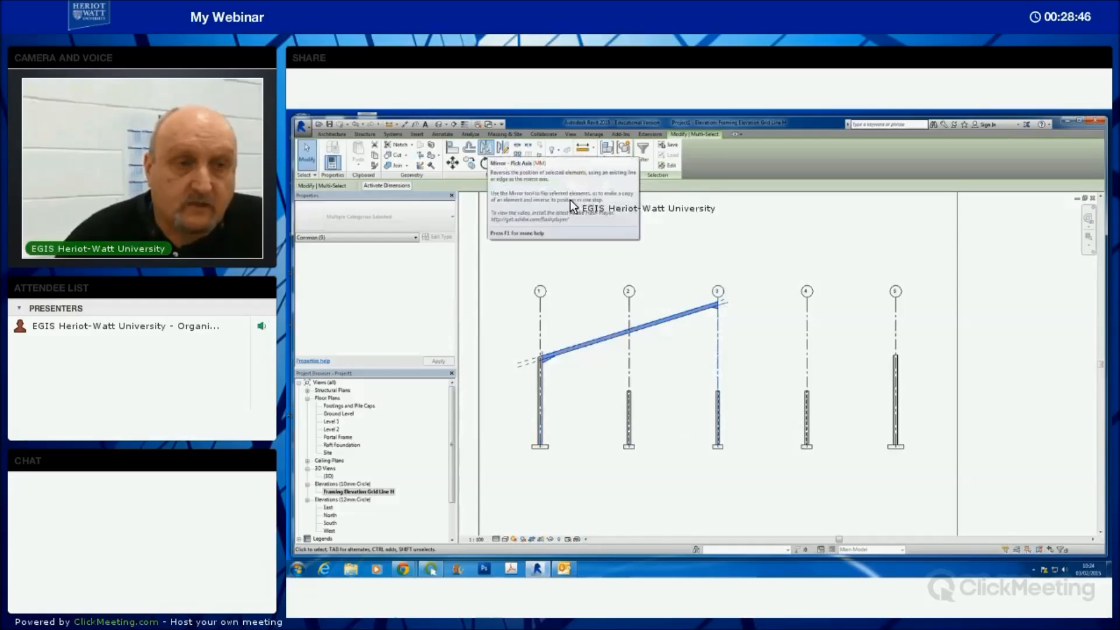
scroll(743, 351, "up", 5)
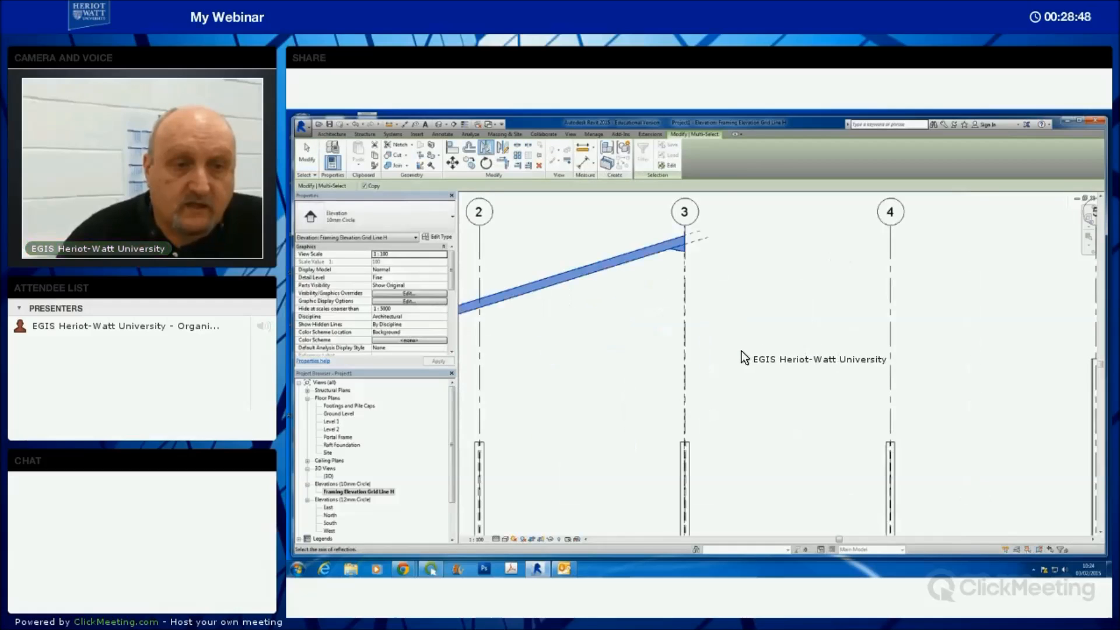
middle_click_drag(645, 328, 711, 344)
left_click(704, 336)
left_click_drag(810, 361, 810, 361)
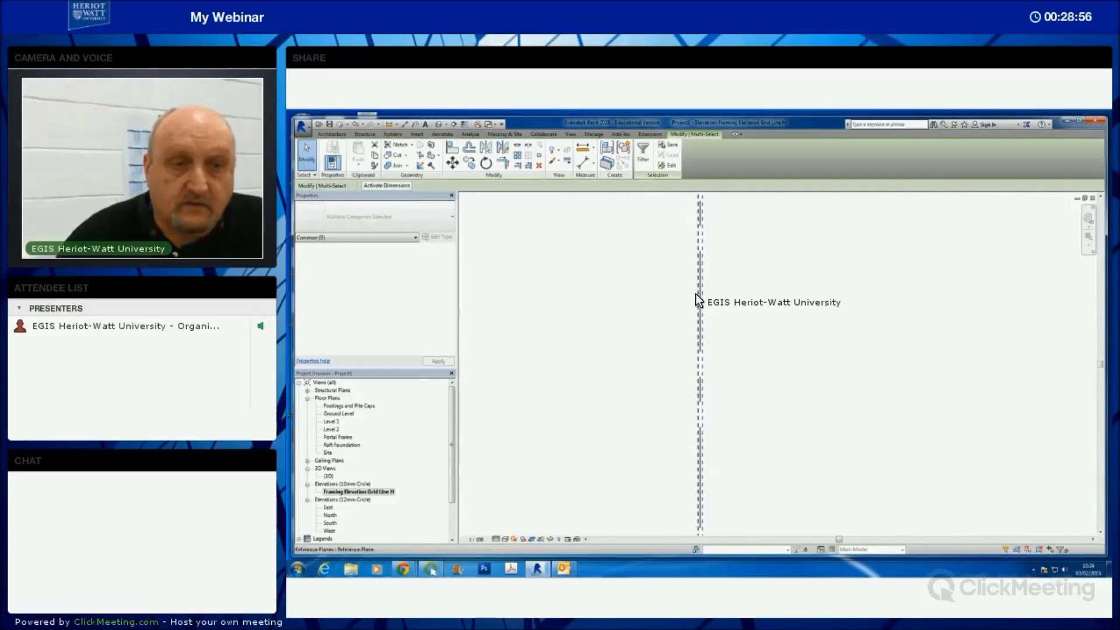
scroll(806, 341, "down", 5)
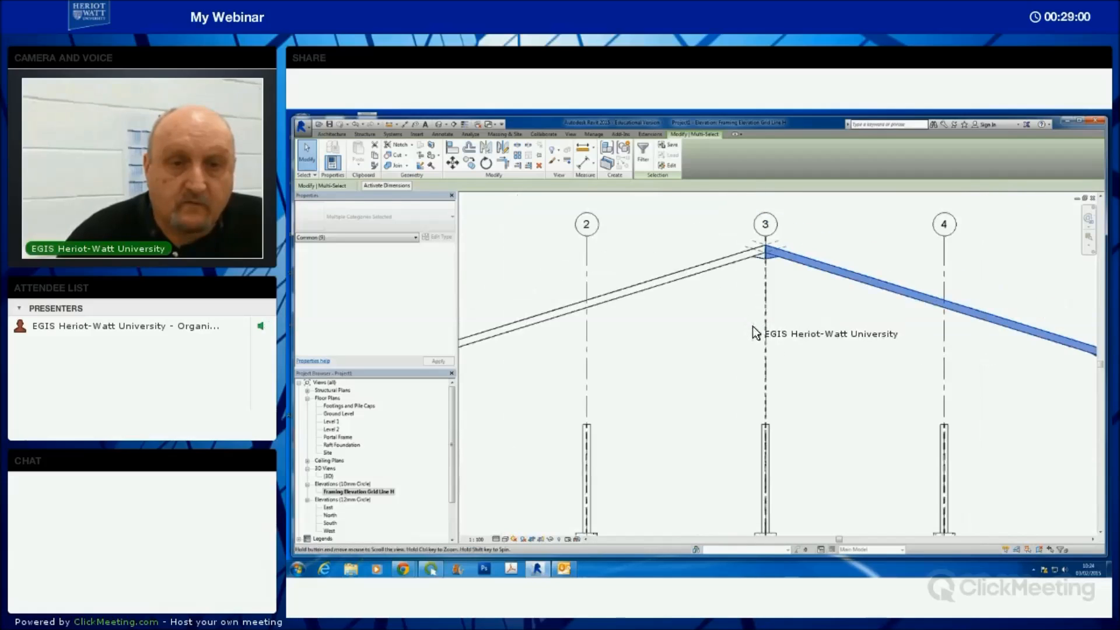
middle_click_drag(753, 326, 628, 277)
scroll(918, 385, "down", 1)
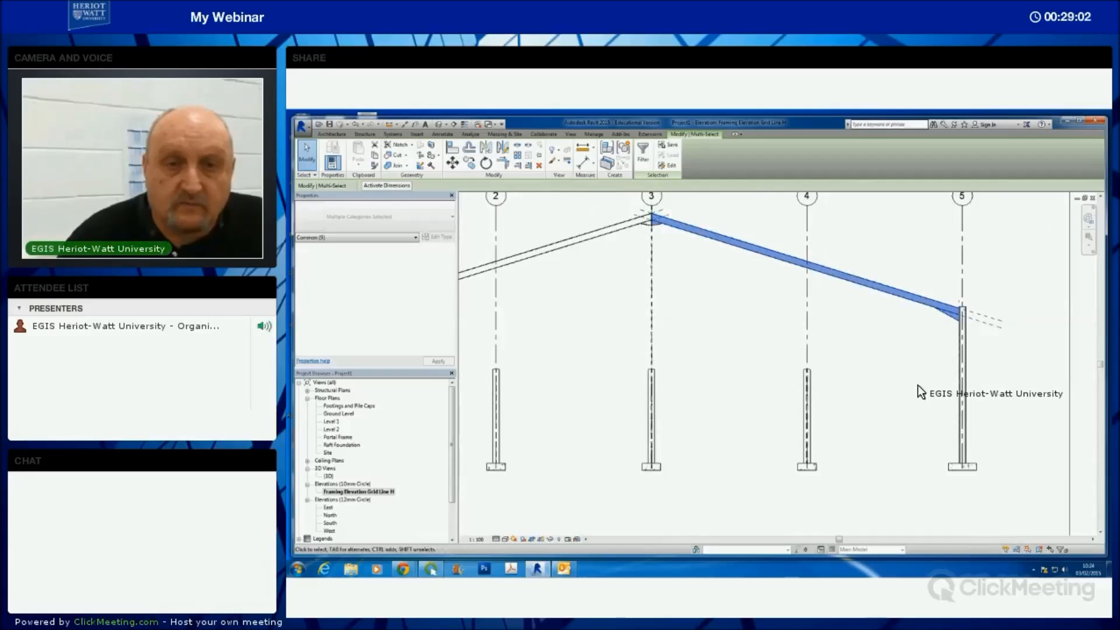
scroll(895, 363, "up", 1)
scroll(892, 362, "down", 2)
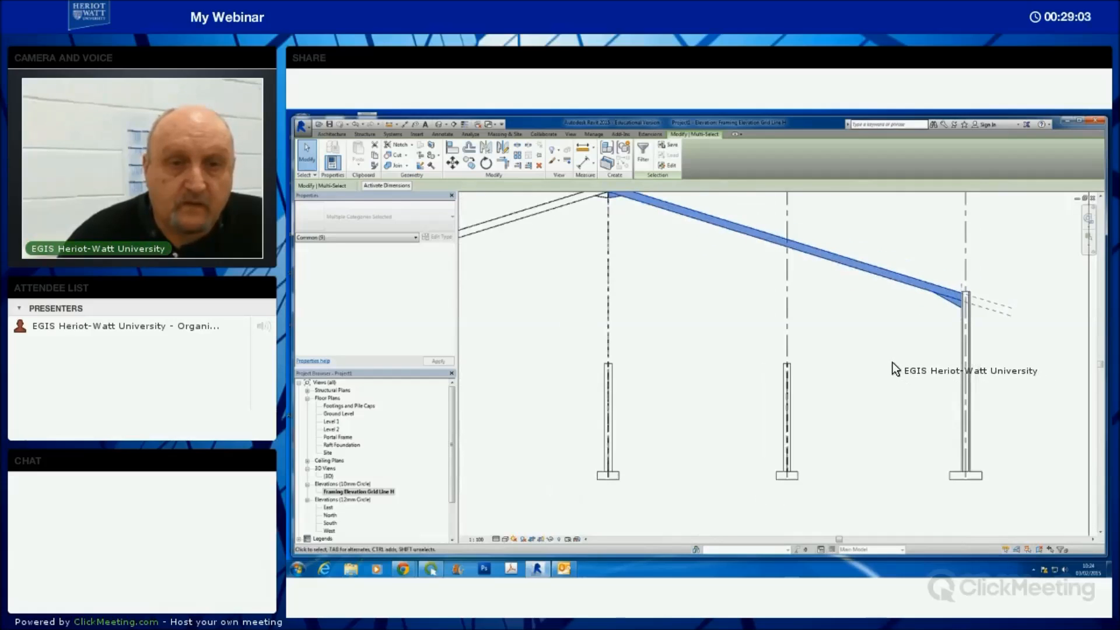